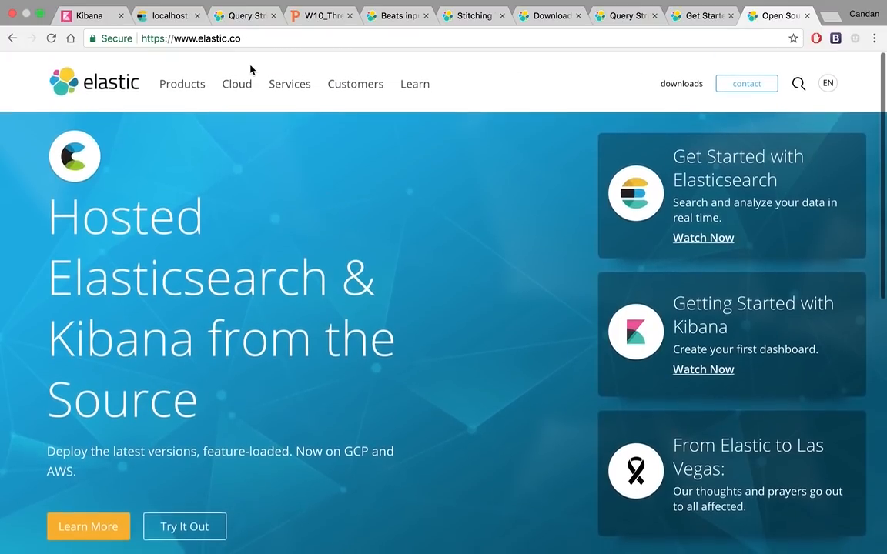
Open the Elasticsearch download page from the elastic.co products overview and review the available GA release packages
left_click(191, 82)
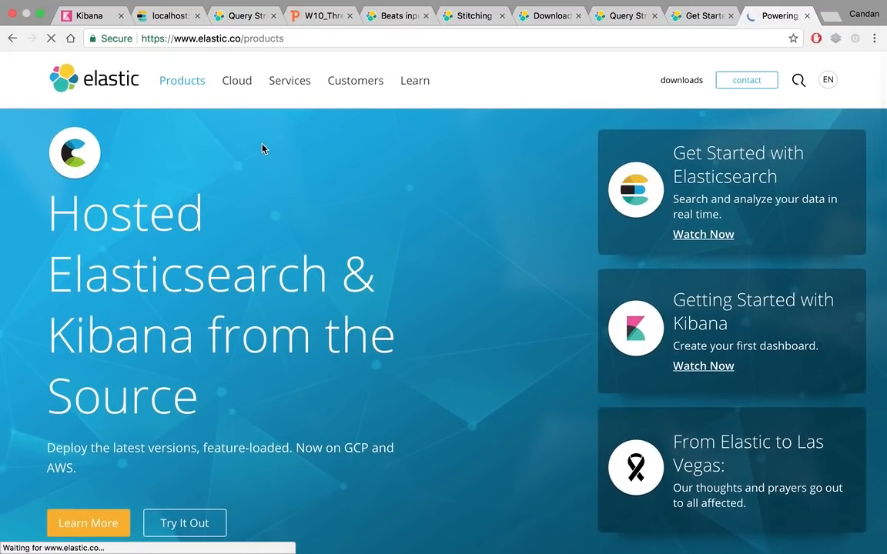
scroll(262, 148, "down", 2)
scroll(262, 149, "down", 5)
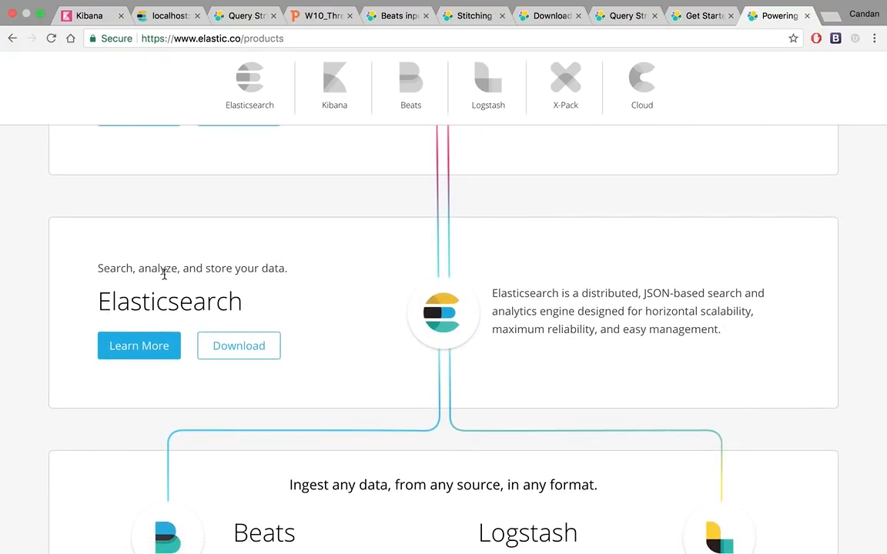
left_click(217, 351)
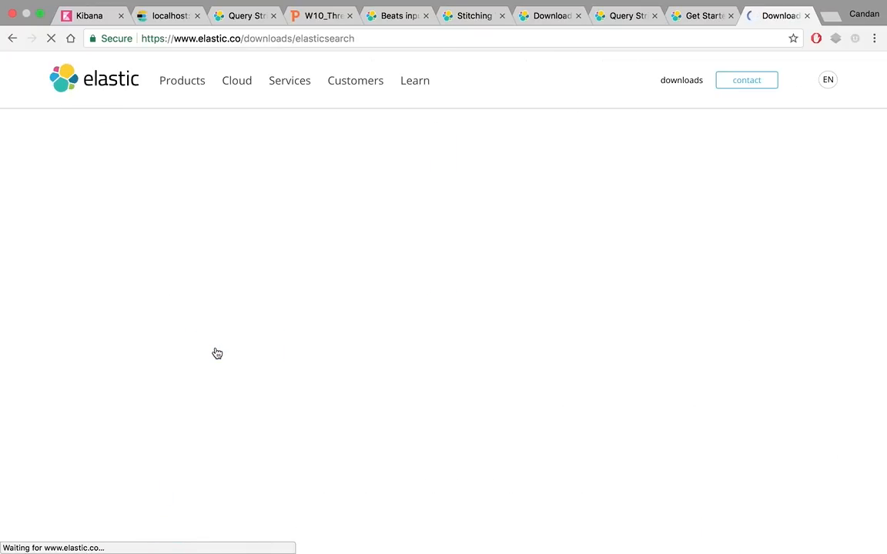
scroll(217, 354, "down", 1)
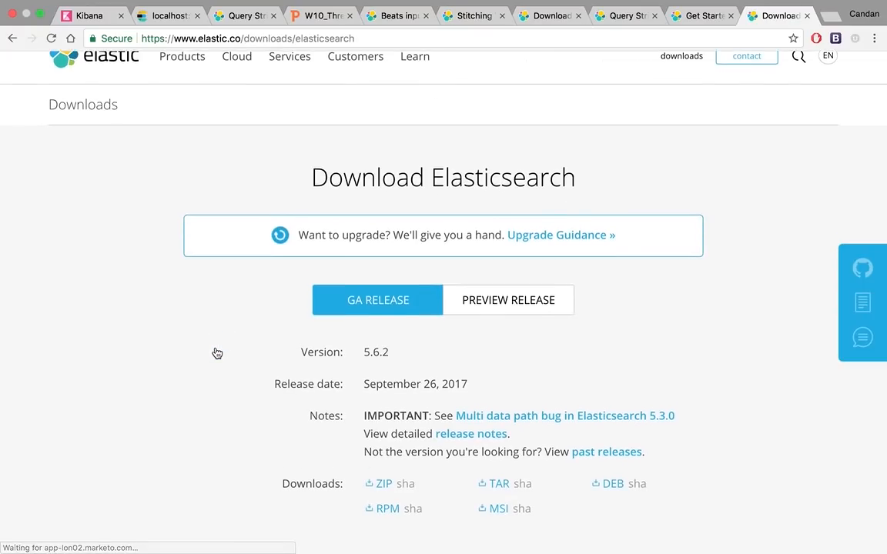
scroll(217, 353, "down", 5)
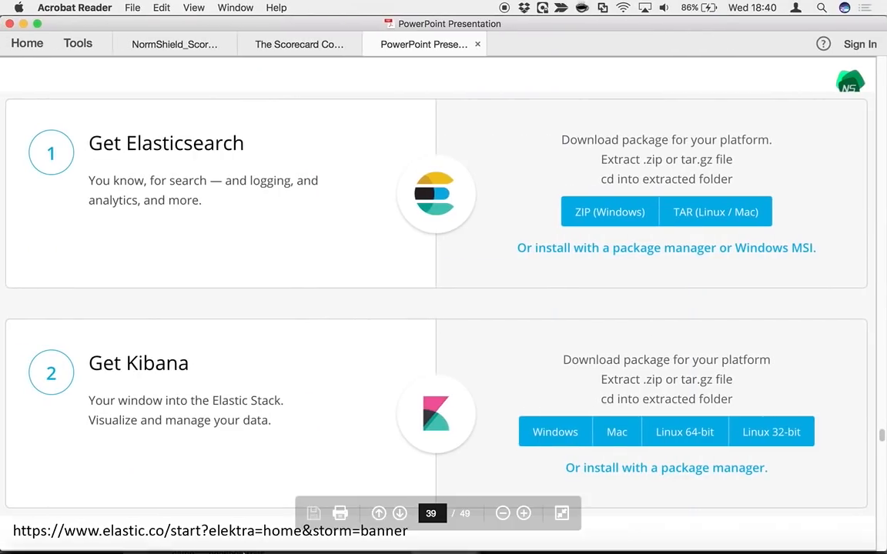
Switch to Finder and select elasticsearch-5.6.2.zip in the ELK folder
left_click(25, 531)
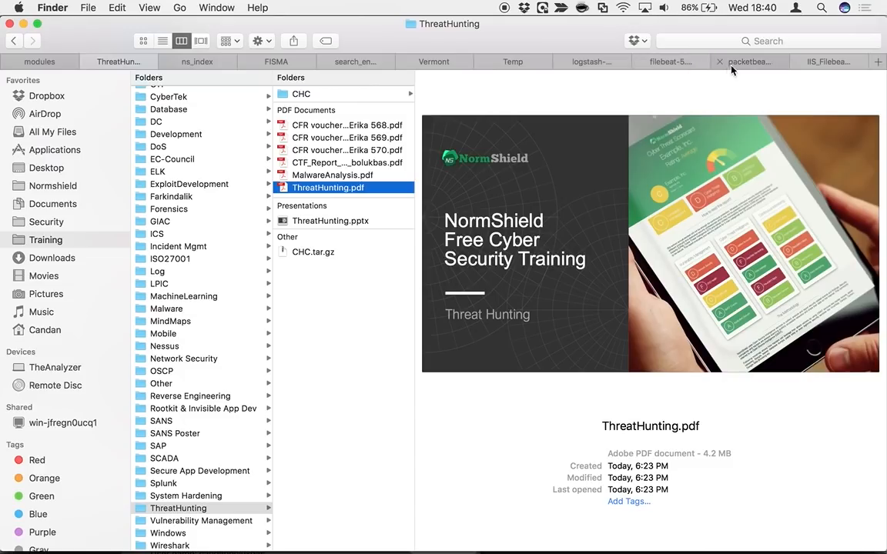
left_click(571, 66)
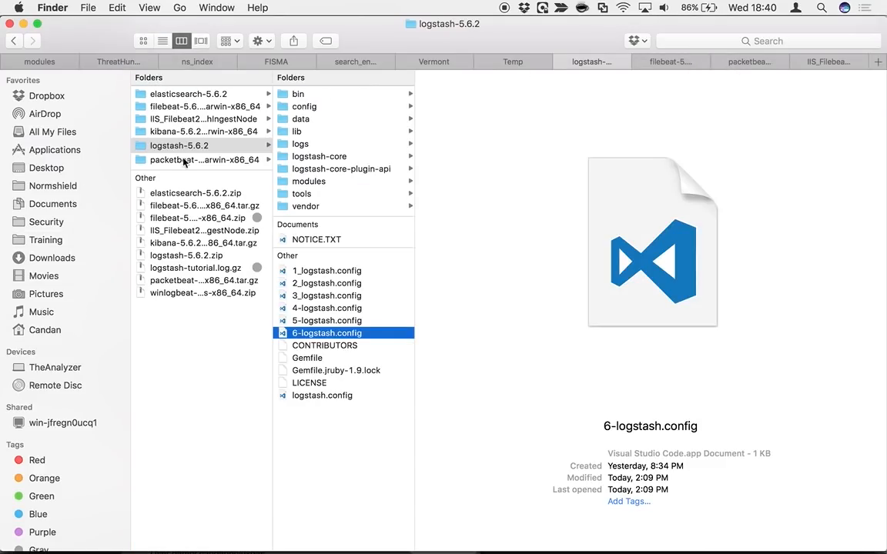
left_click(188, 196)
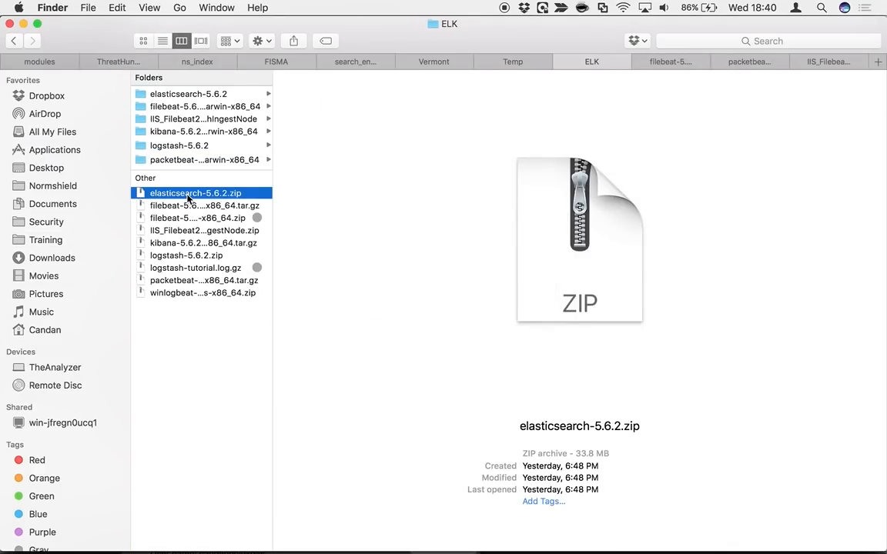
Open the bin folder inside elasticsearch-5.6.2 and inspect its executables, including elasticsearch, the service .exe files and elasticsearch-translog
left_click(165, 92)
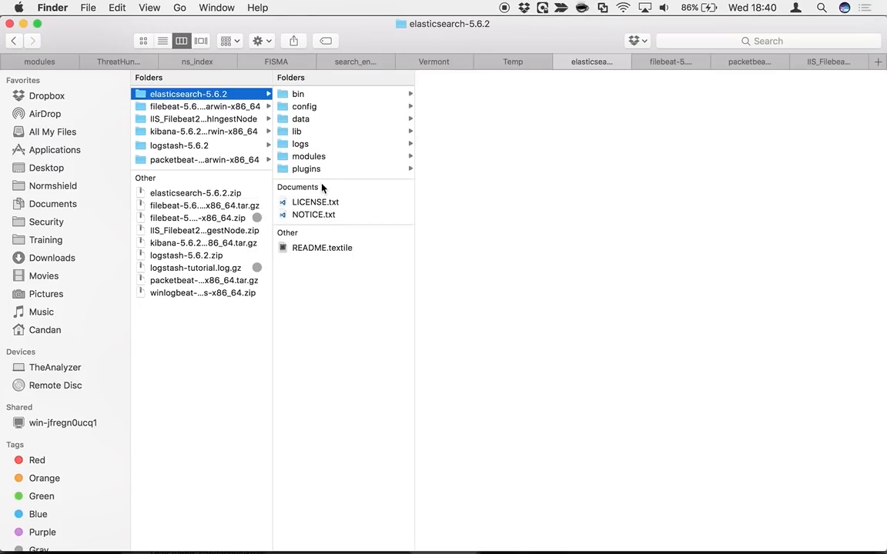
left_click(296, 94)
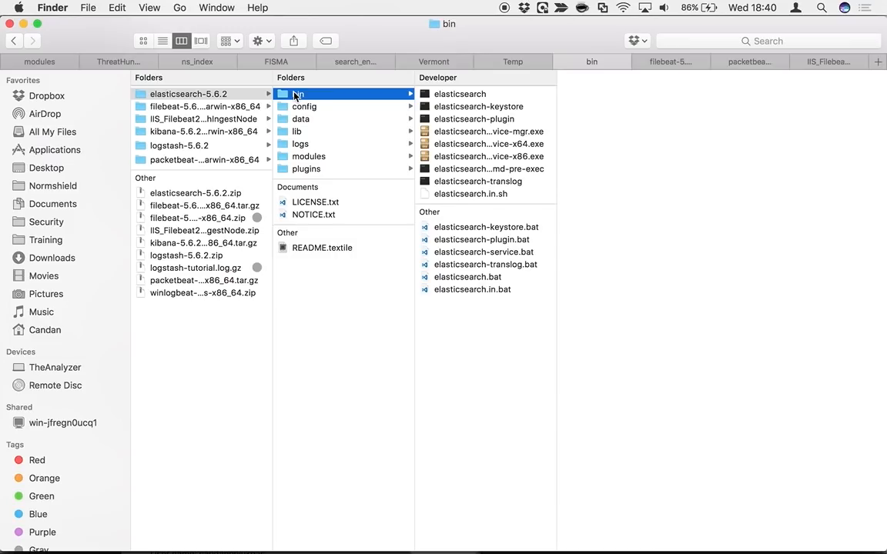
left_click(485, 94)
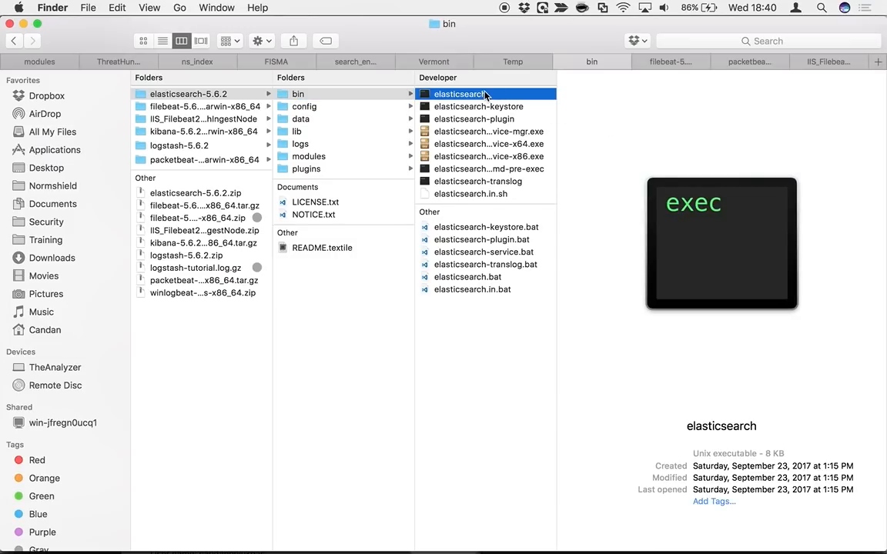
left_click(458, 131)
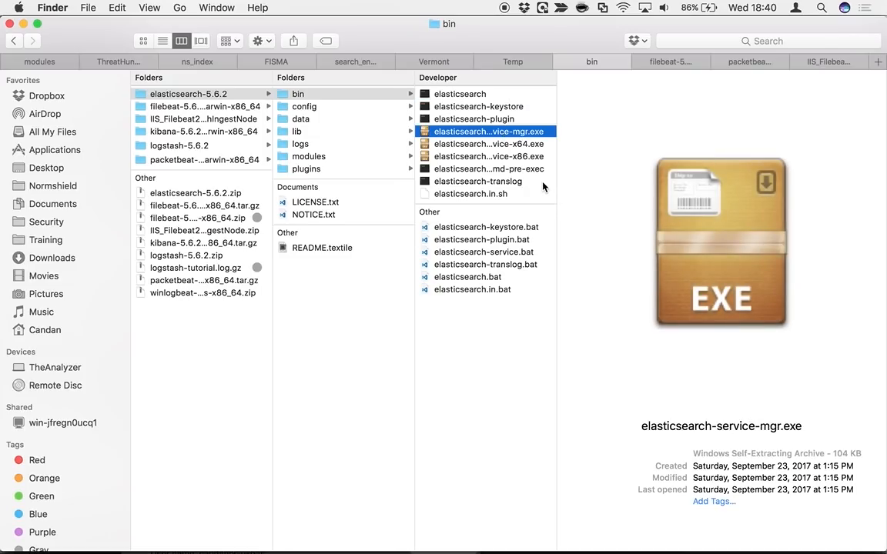
key("Down")
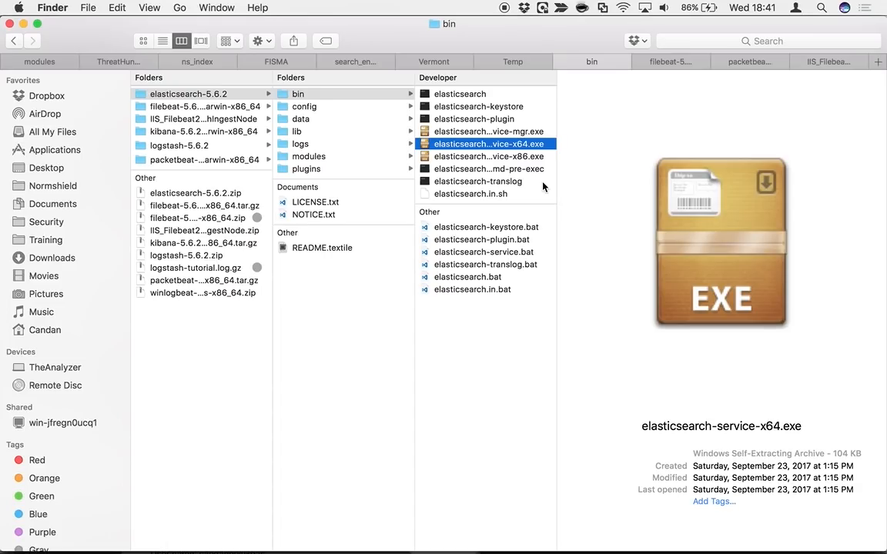
left_click(543, 183)
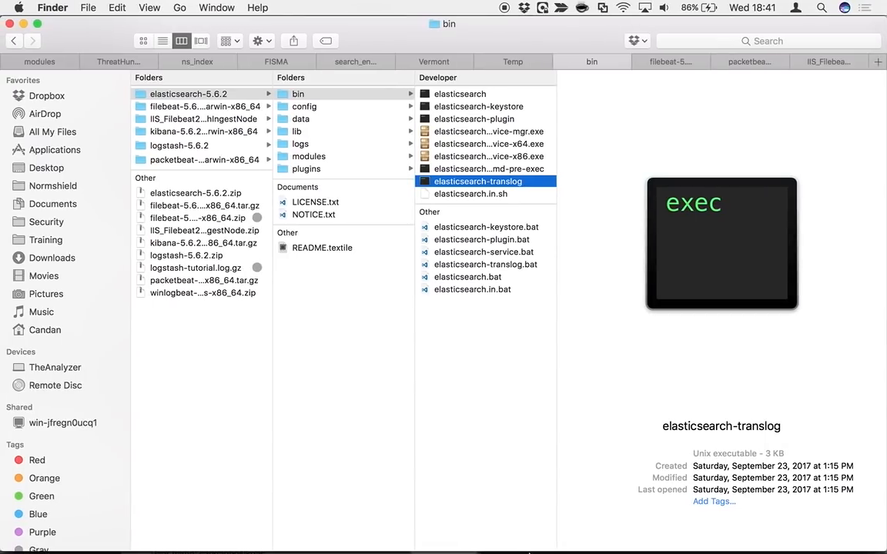
Switch back to the training presentation in Acrobat Reader and go through the Get Kibana, Install Logstash and Install Beats instructions
mouse_move(555, 541)
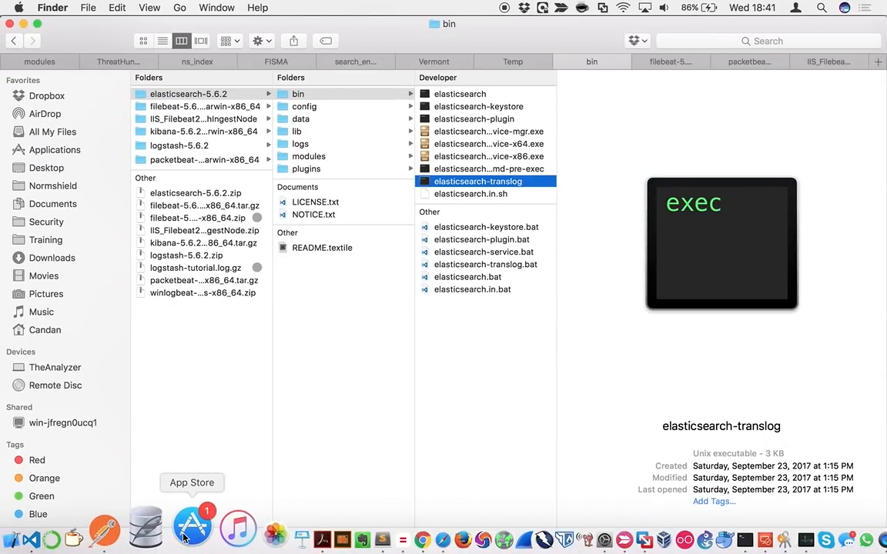
left_click(284, 531)
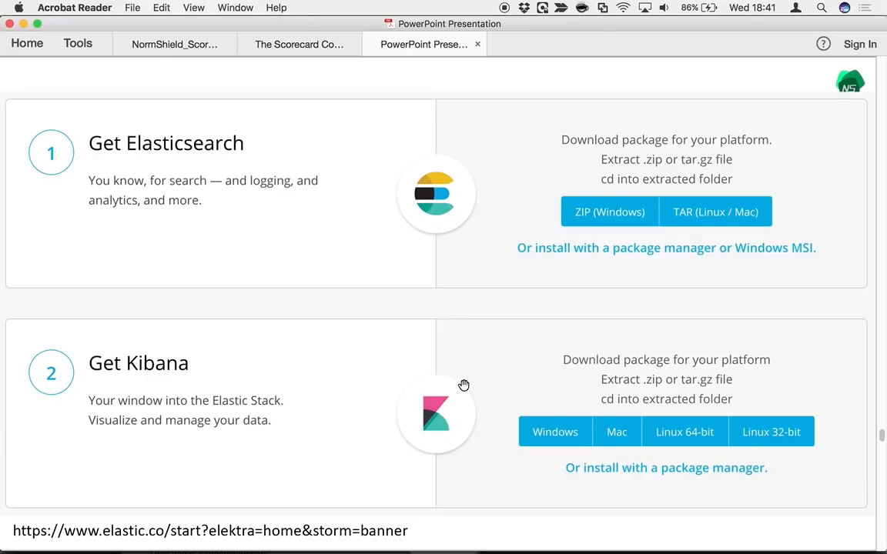
scroll(463, 385, "down", 5)
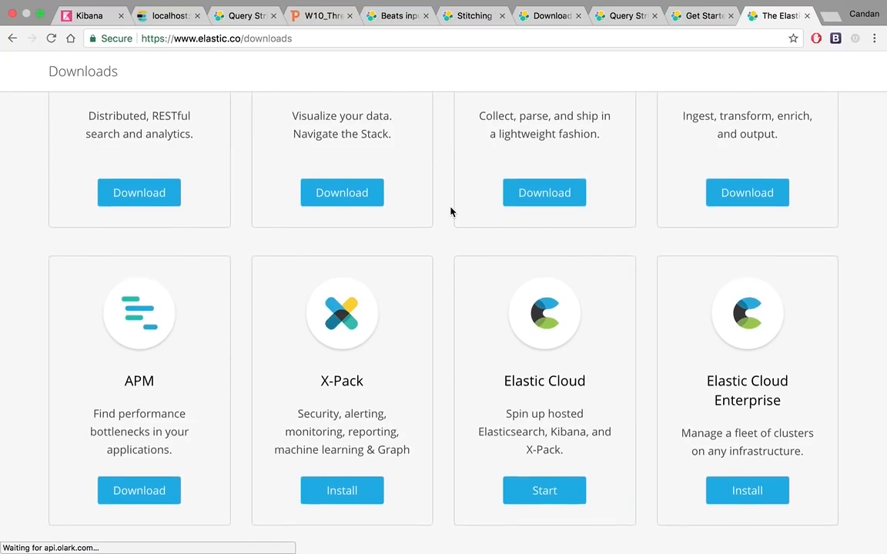
scroll(451, 212, "up", 1)
key("ctrl+Left")
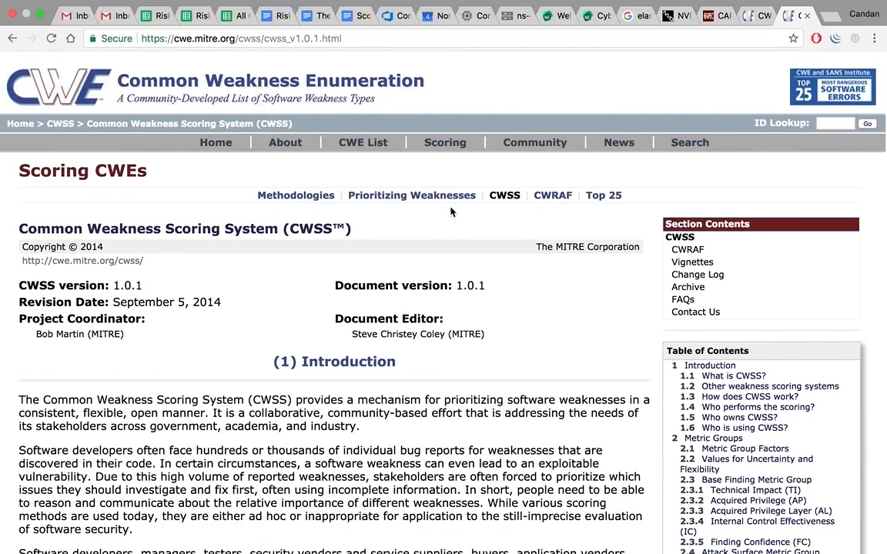
key("ctrl+Left")
key("ctrl+Left")
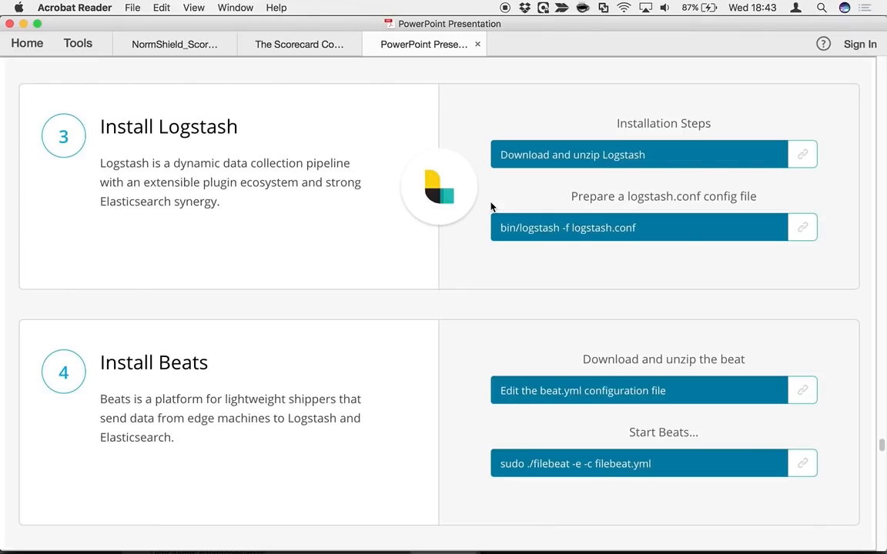
Read the slide on launching Elasticsearch and opening Kibana, and continue to The Journey of an Event diagram
scroll(490, 204, "down", 5)
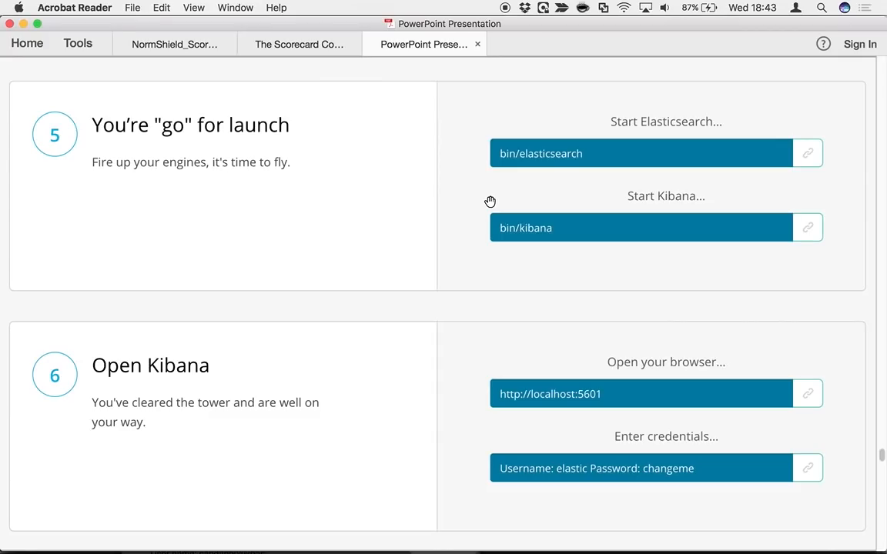
scroll(489, 202, "down", 10)
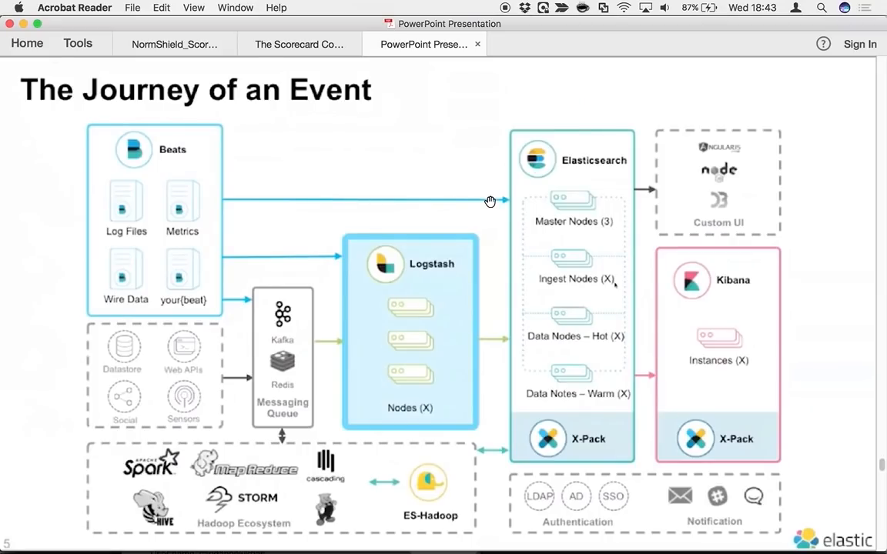
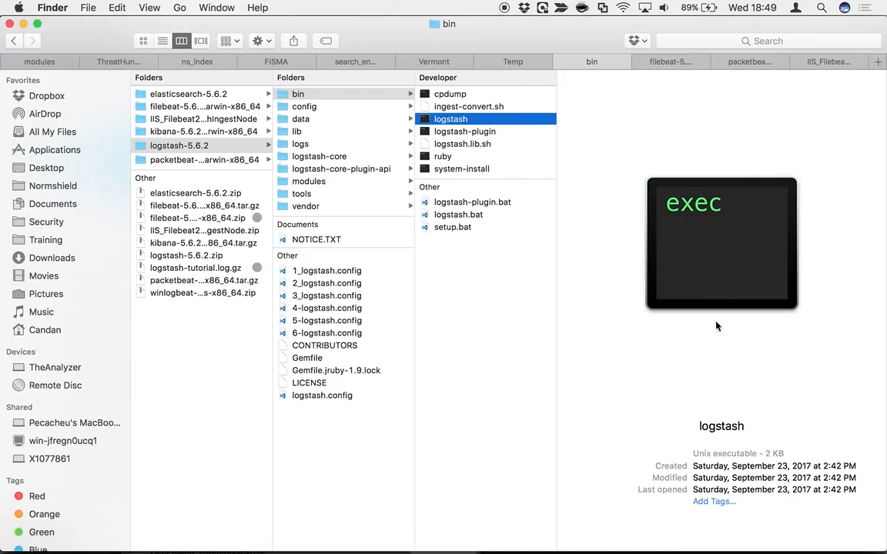
Switch to Terminal and stop the running Elasticsearch, Kibana and Logstash processes
left_click(695, 540)
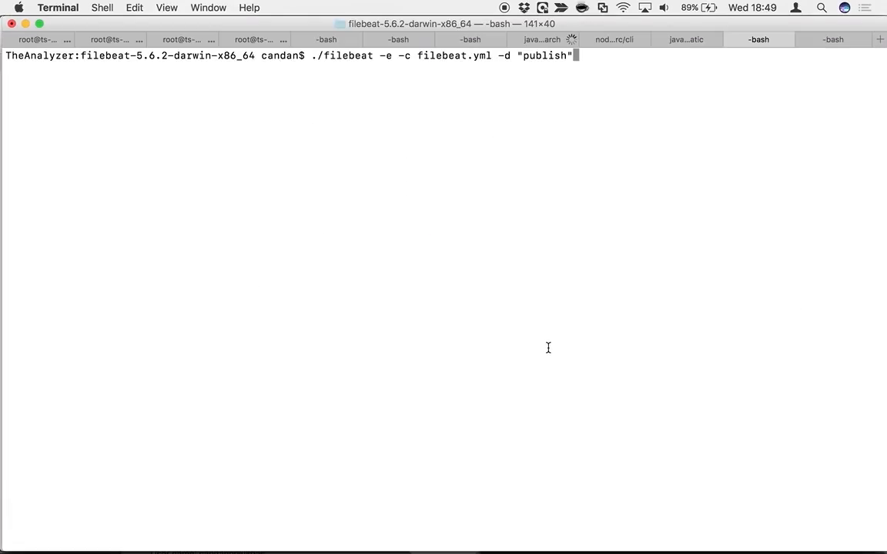
left_click(543, 40)
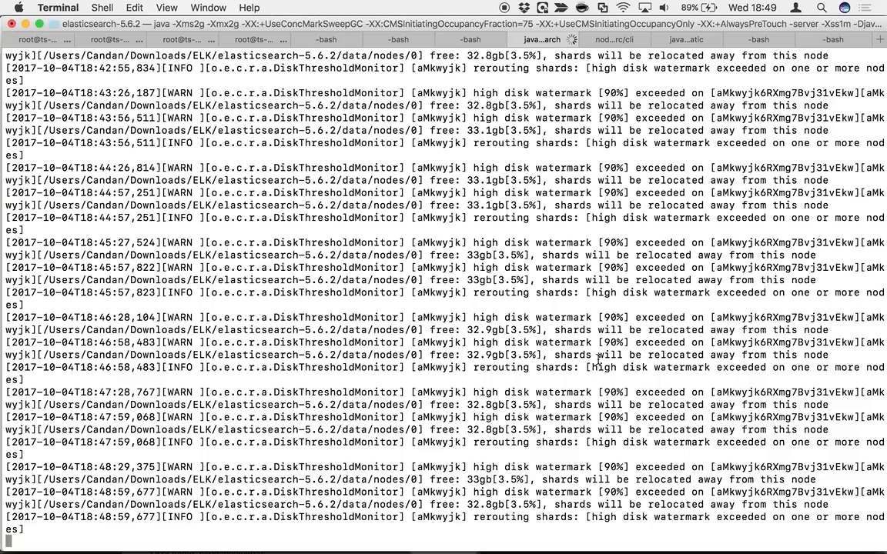
key("ctrl+c")
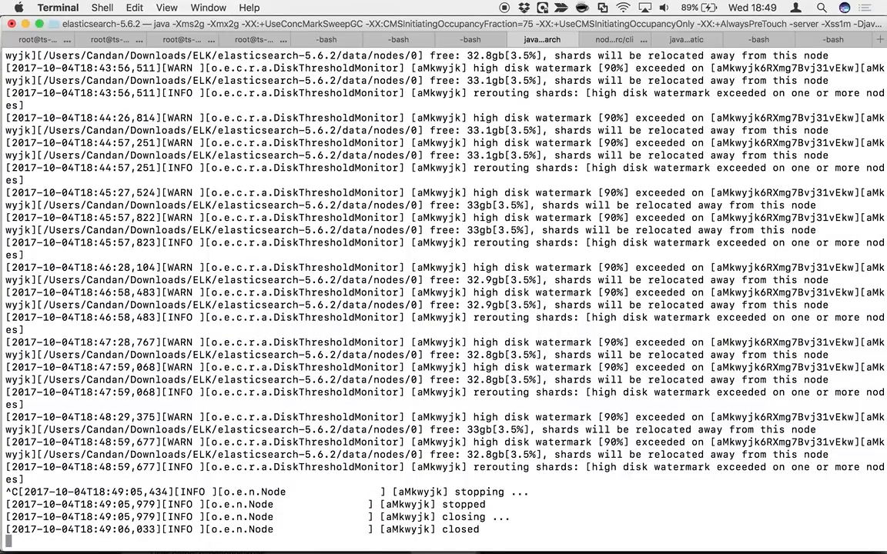
left_click(620, 40)
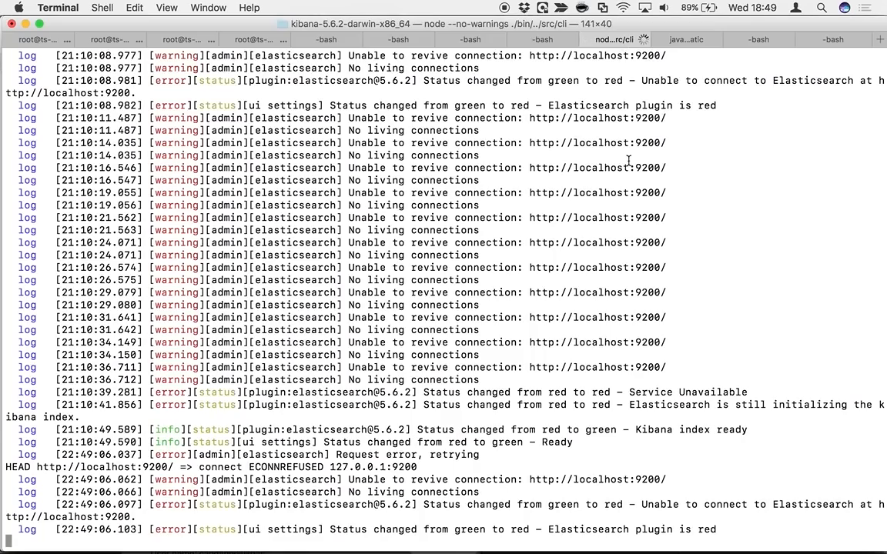
key("ctrl+c")
left_click(679, 40)
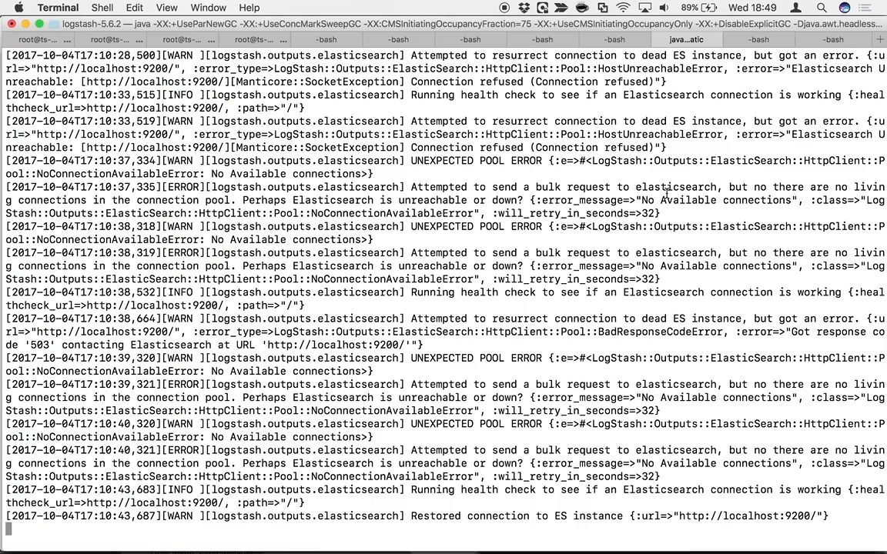
key("ctrl+c")
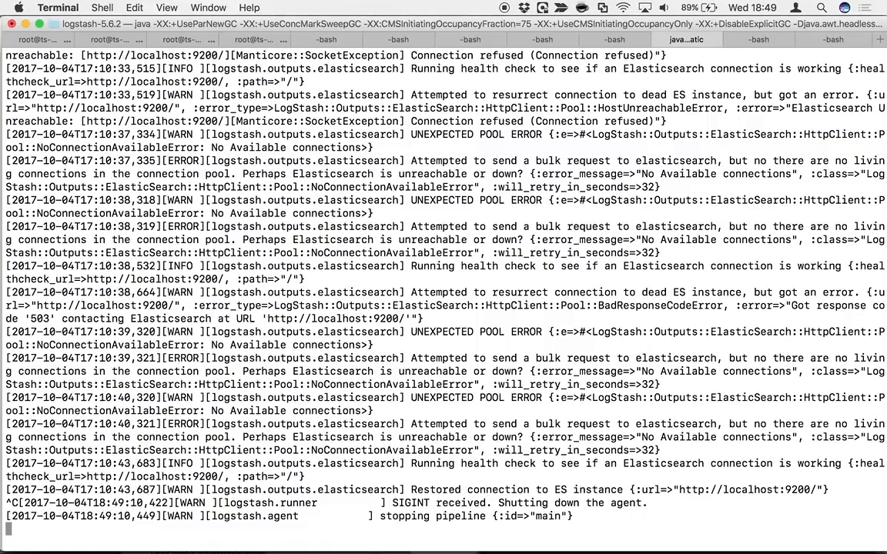
Clear the output in the Kibana, Logstash and Elasticsearch terminal sessions
left_click(616, 40)
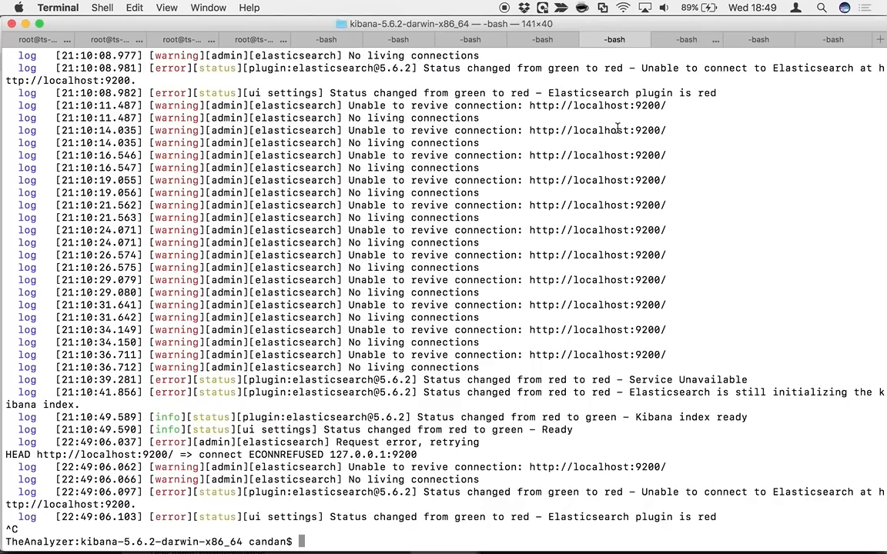
key("super+k")
left_click(688, 39)
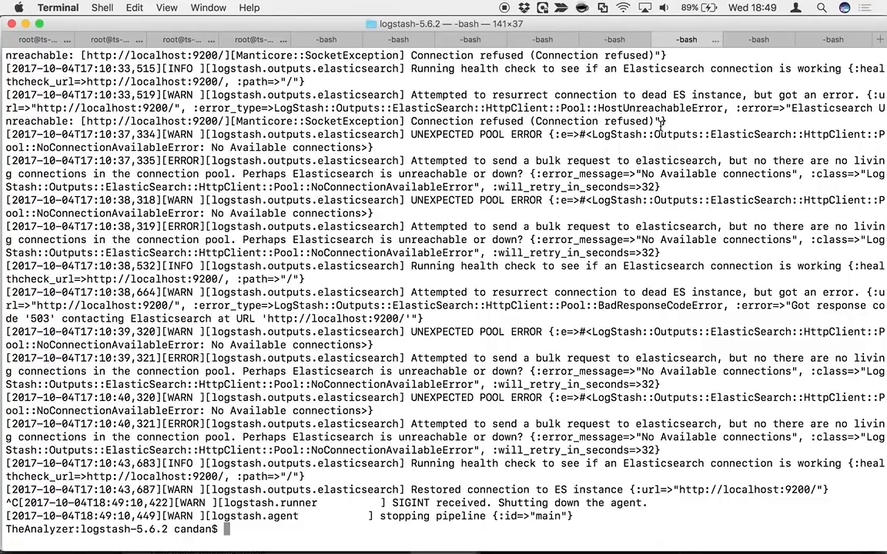
key("super+k")
left_click(537, 40)
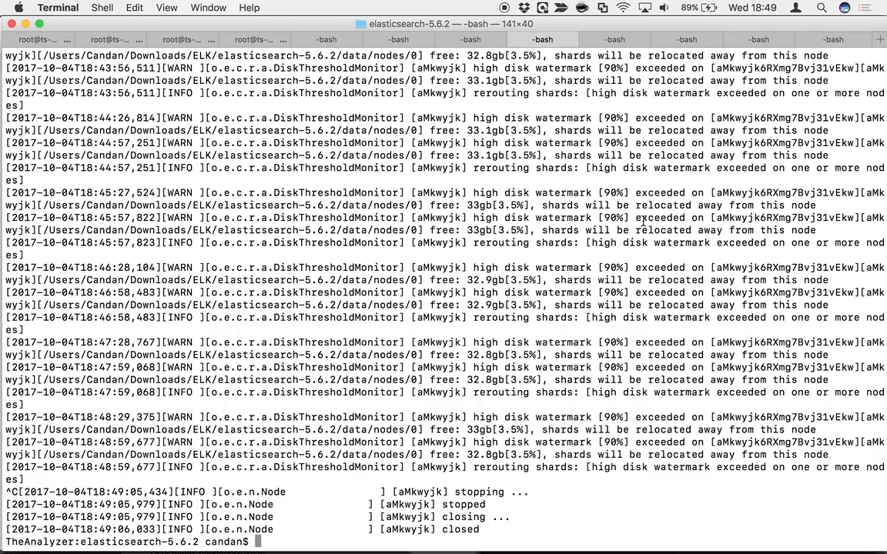
key("super+k")
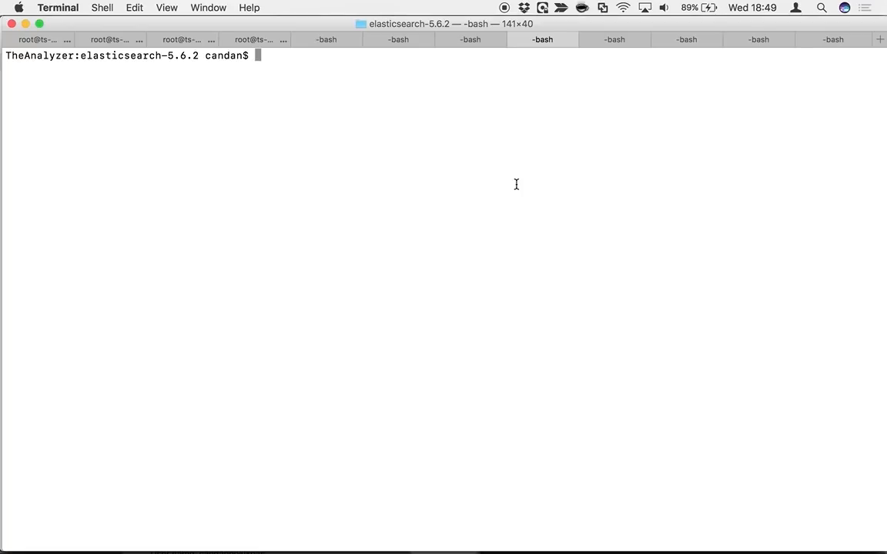
Launch Elasticsearch with ./bin/elasticsearch and highlight the bound address 127.0.0.54:9200 in its startup log
key("Up")
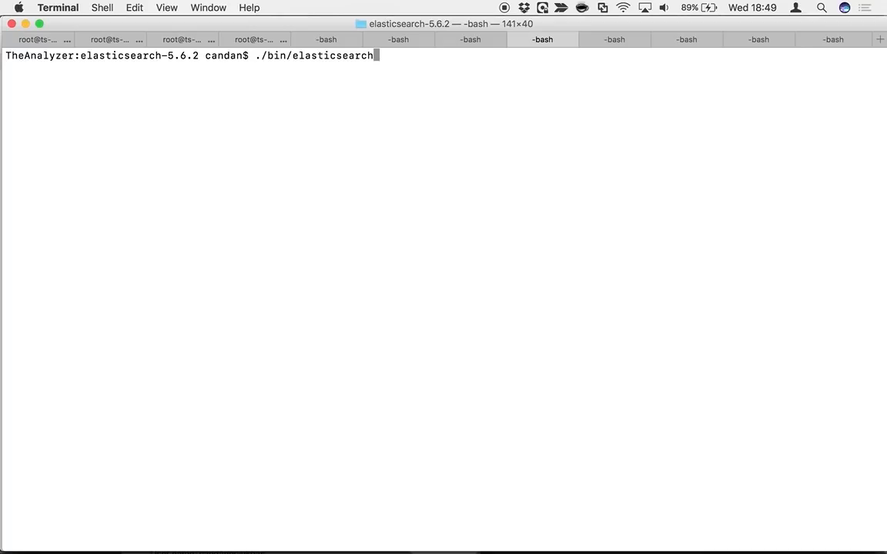
key("Return")
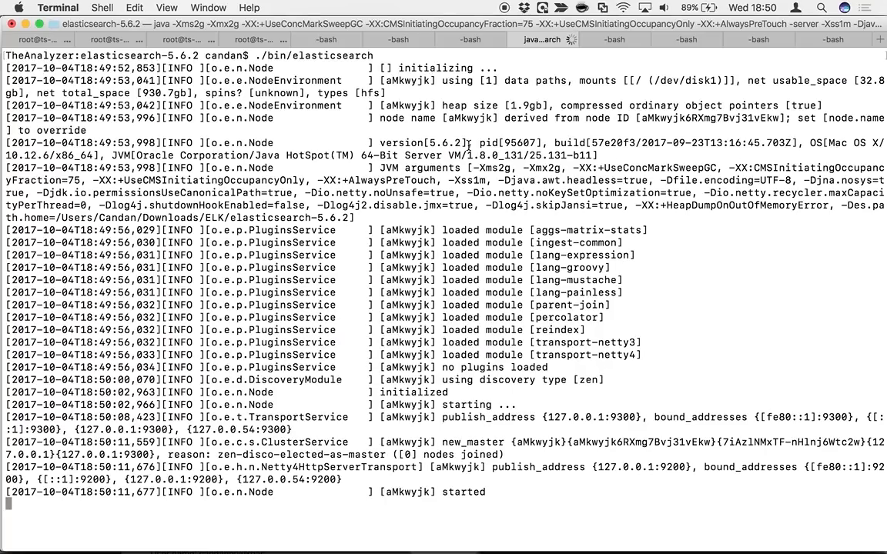
left_click_drag(242, 478, 337, 479)
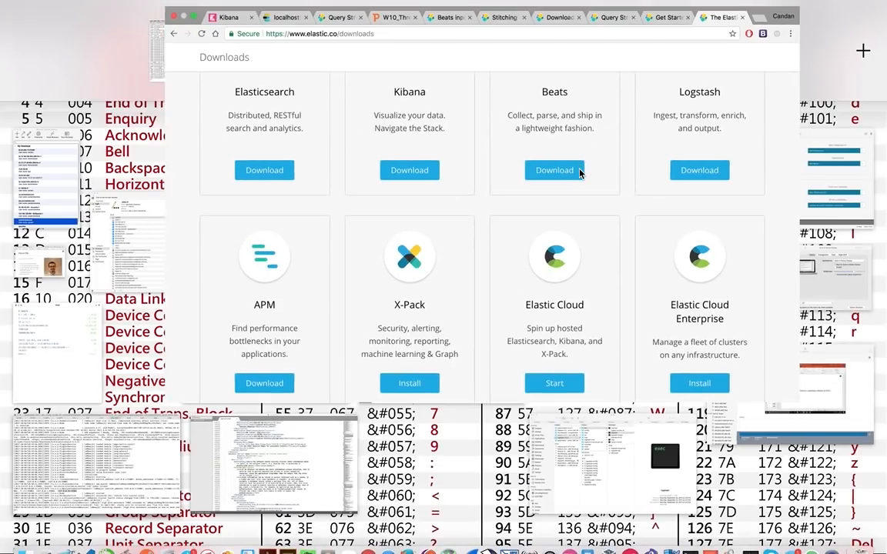
Switch to Chrome and reload localhost:9200 to check that Elasticsearch responds
left_click(426, 67)
left_click_drag(425, 67, 302, 64)
left_click_drag(696, 60, 731, 65)
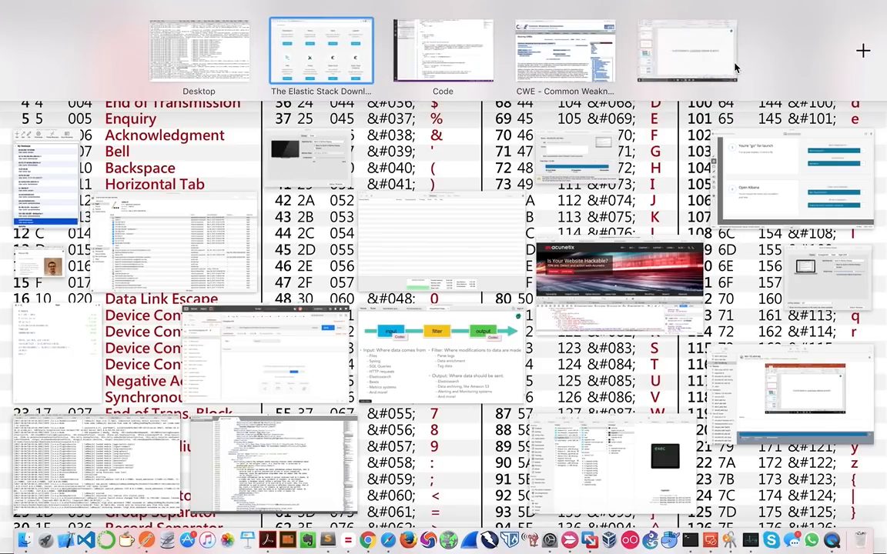
left_click(699, 56)
left_click(15, 29)
key("ctrl+Left")
key("ctrl+Left")
key("ctrl+Left")
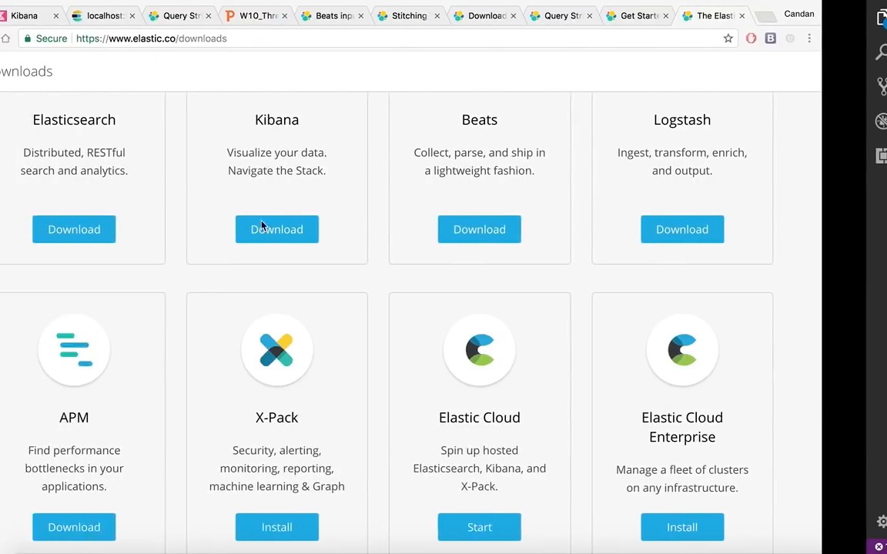
left_click(160, 17)
left_click(180, 38)
key("Return")
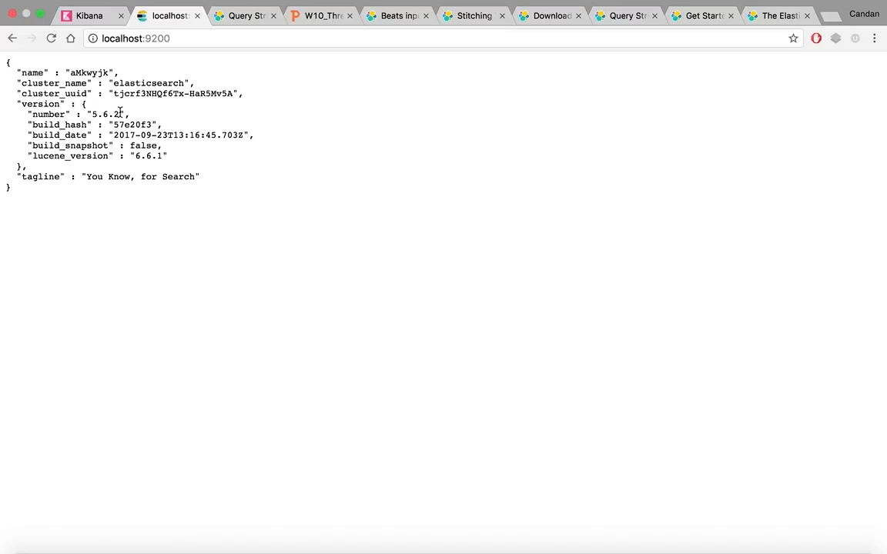
Examine the tagline in the Elasticsearch JSON response and the localhost:9200 address
left_click_drag(98, 176, 197, 174)
left_click(198, 174)
left_click(188, 38)
left_click(189, 40)
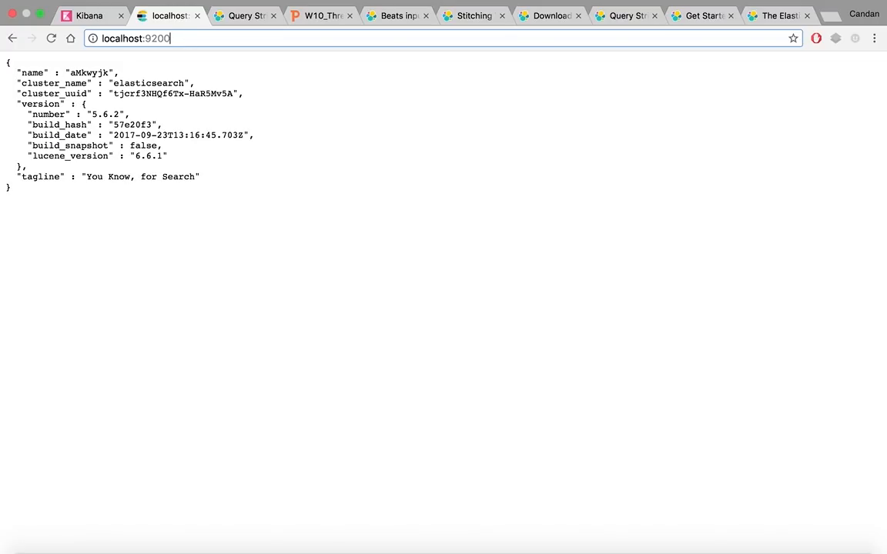
Switch back to Terminal, list the contents of the kibana-5.6.2-darwin-x86_64 folder and launch Kibana with ./bin/kibana
key("ctrl+Left")
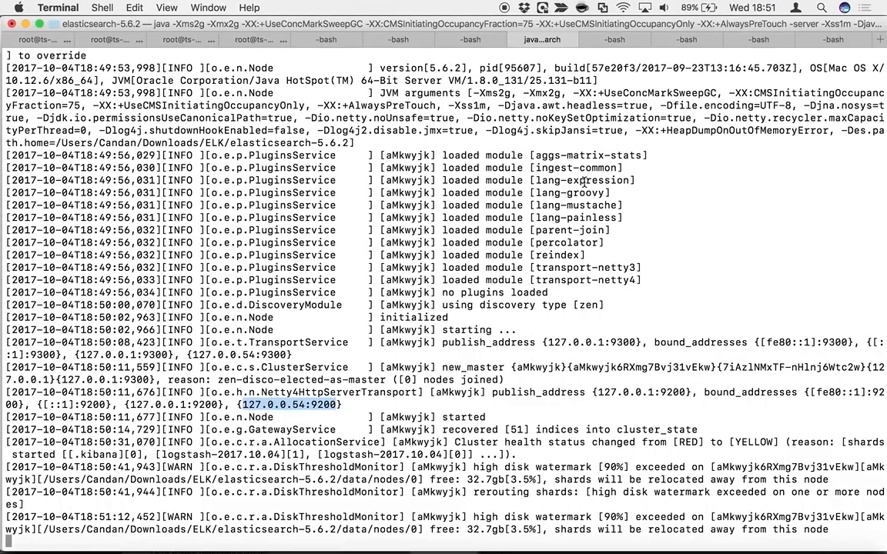
left_click(585, 181)
left_click(697, 40)
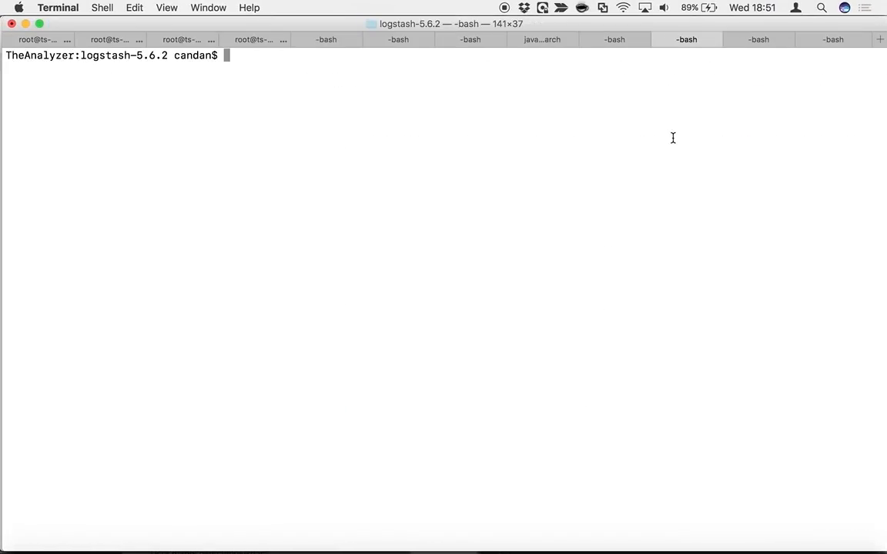
left_click(605, 40)
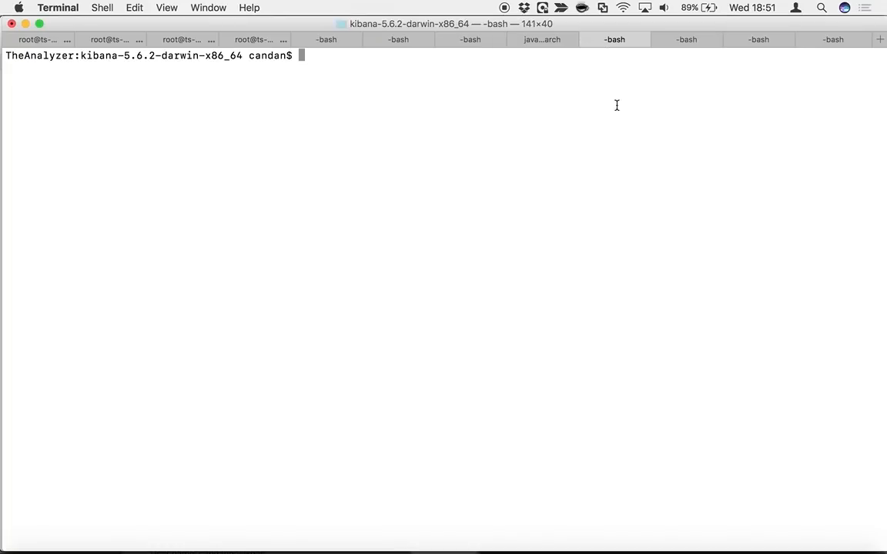
type("ls")
key("Return")
type("./bin/kibana")
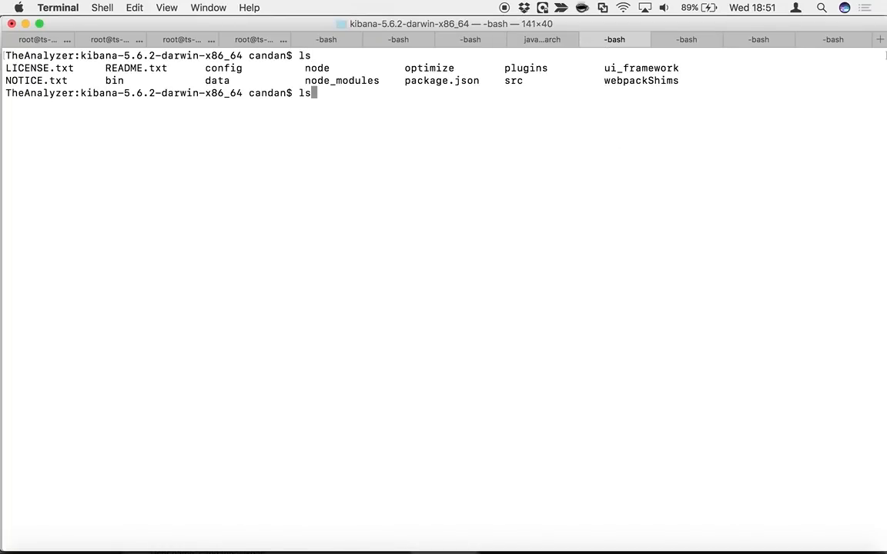
key("Return")
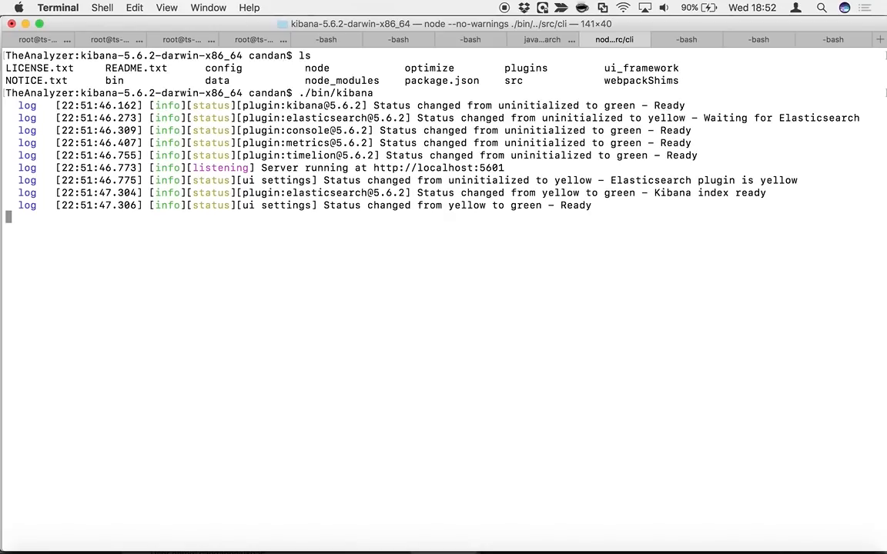
Switch to the Kibana page in Chrome, reset the Discover search and filter, and select the page's full address
key("ctrl+Right")
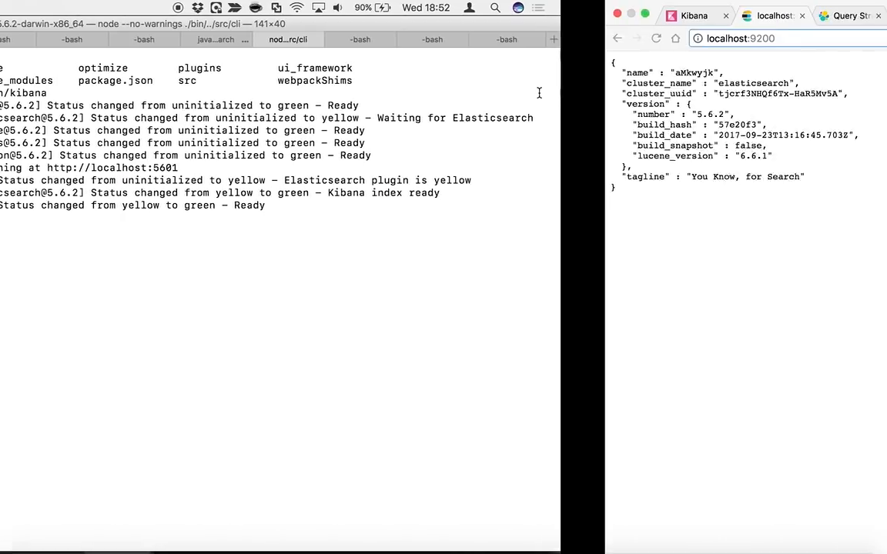
left_click(89, 17)
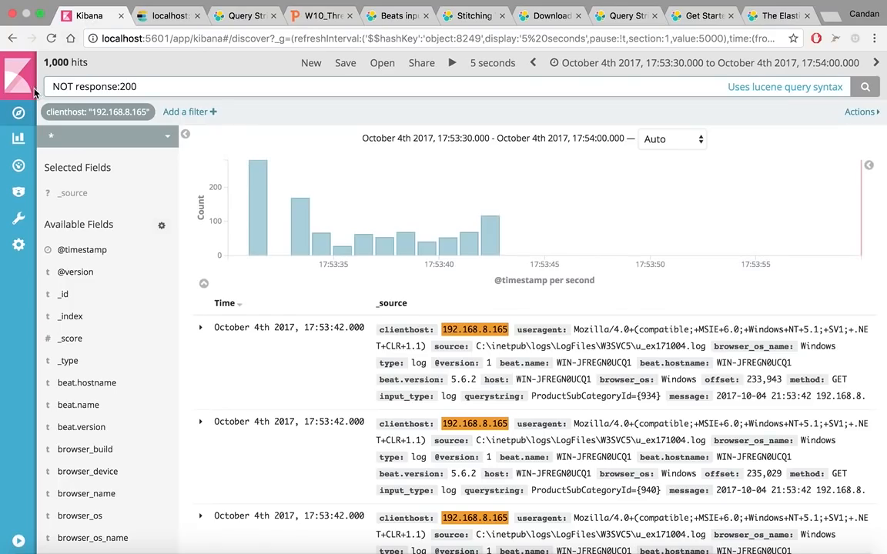
left_click(18, 107)
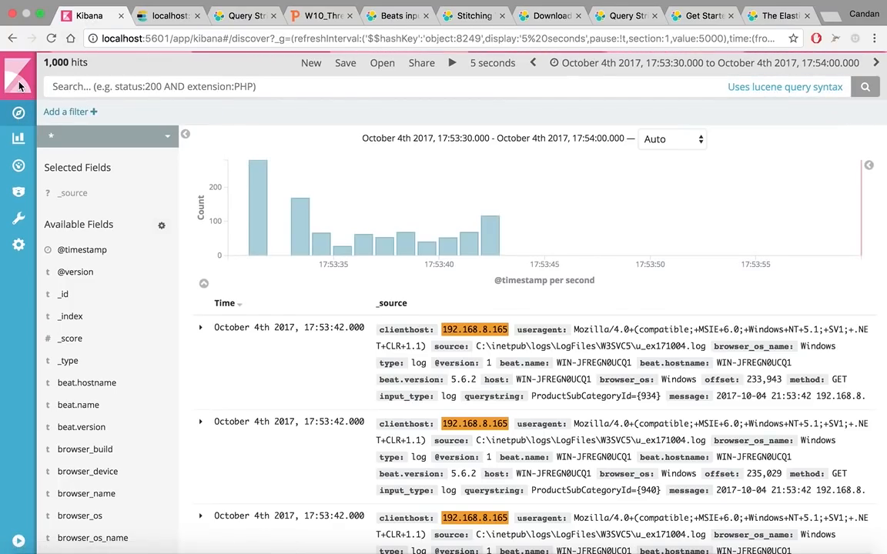
left_click_drag(182, 38, 500, 127)
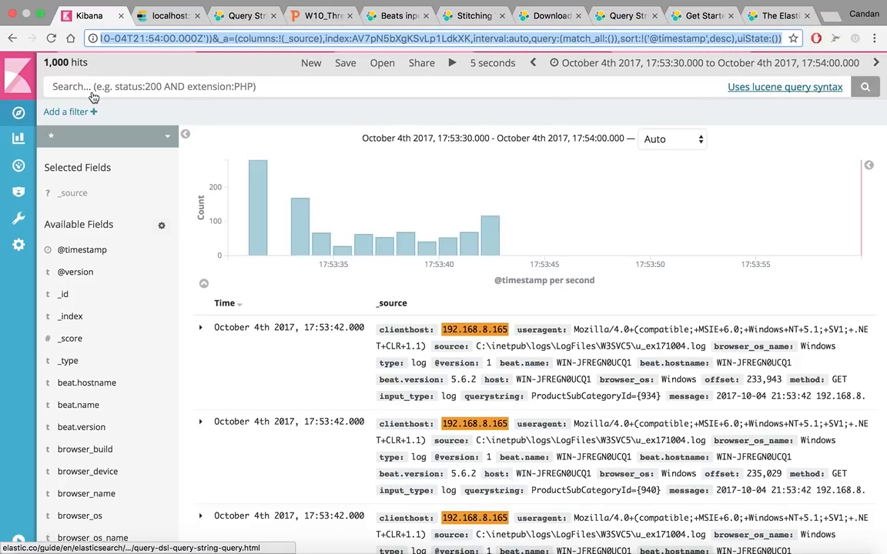
key("ctrl+Left")
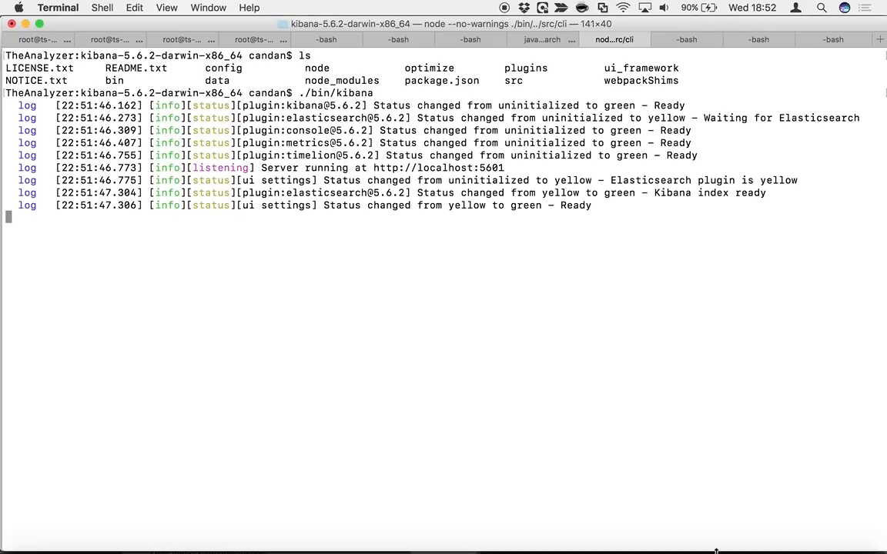
left_click_drag(505, 167, 374, 169)
key("super+c")
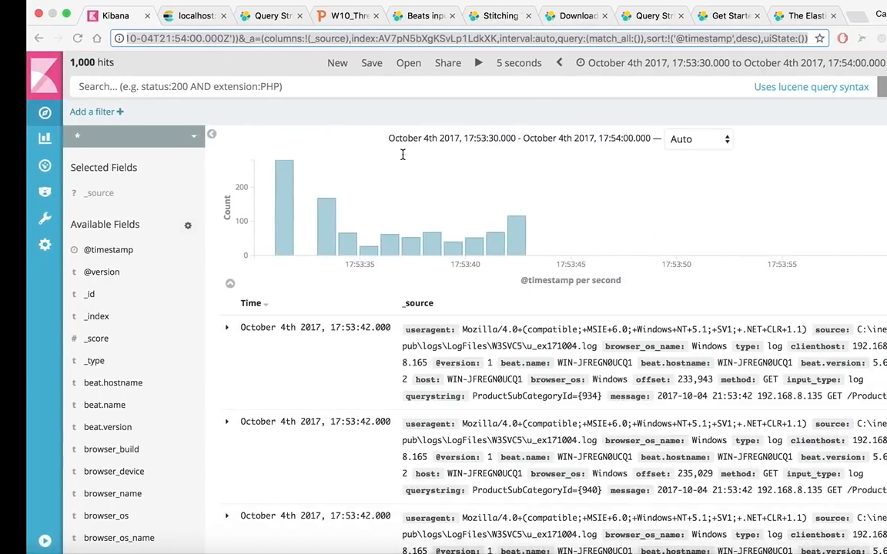
left_click(319, 38)
key("super+v")
key("Return")
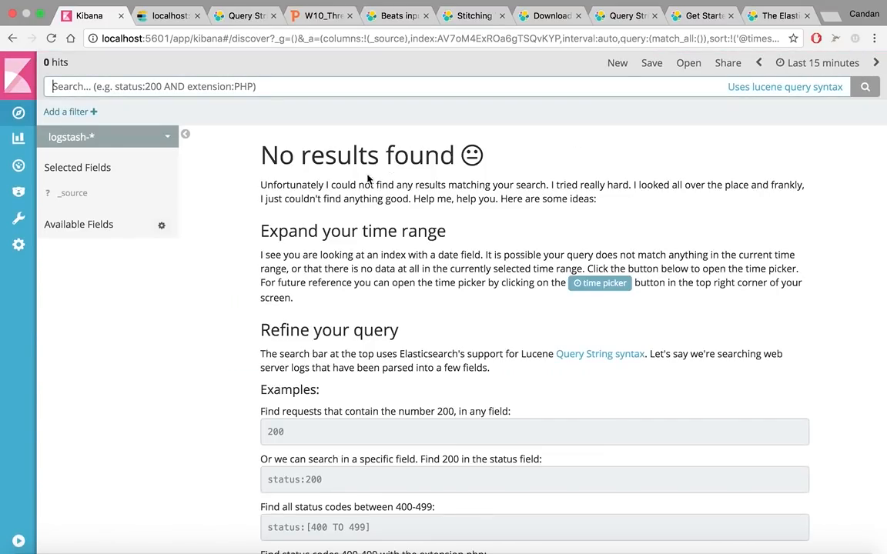
Open the index patterns in Kibana's Management section and view the logstash-* fields
left_click(29, 248)
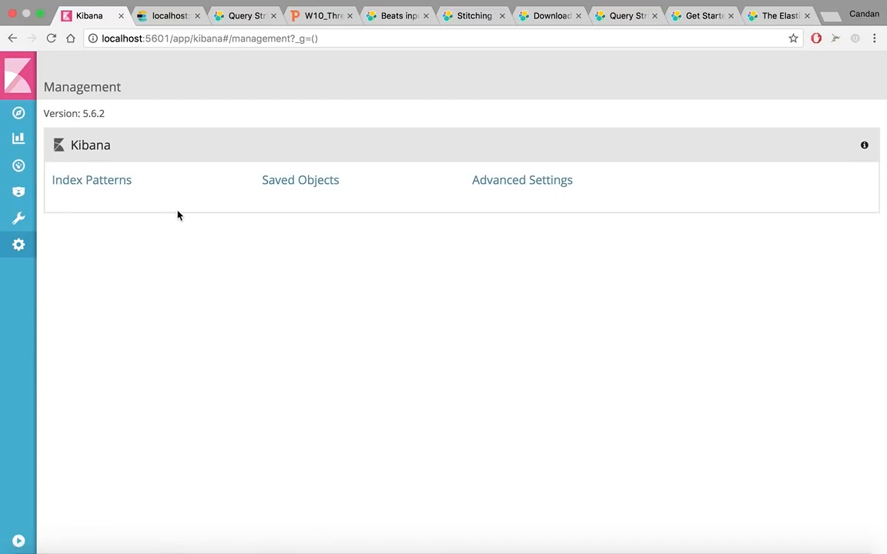
left_click(89, 183)
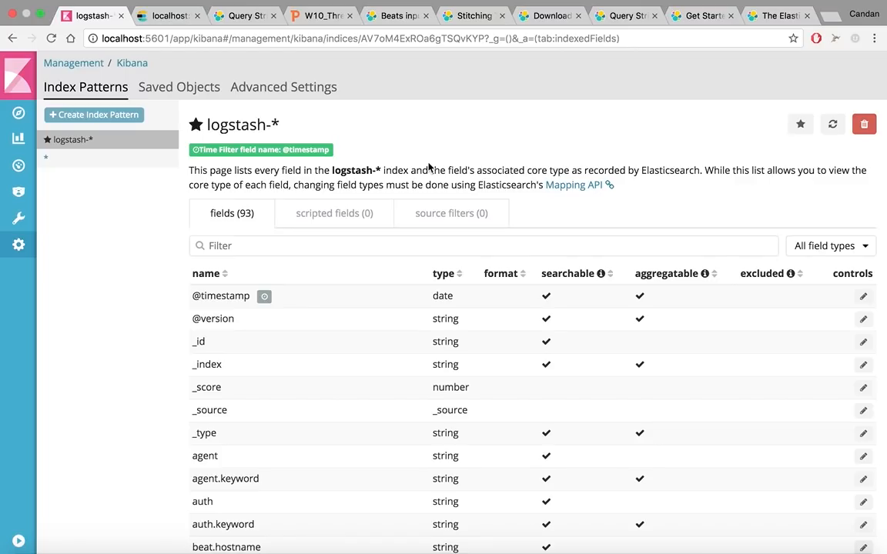
Switch to Terminal and bring up the shell session in the logstash-5.6.2 folder
key("ctrl+Left")
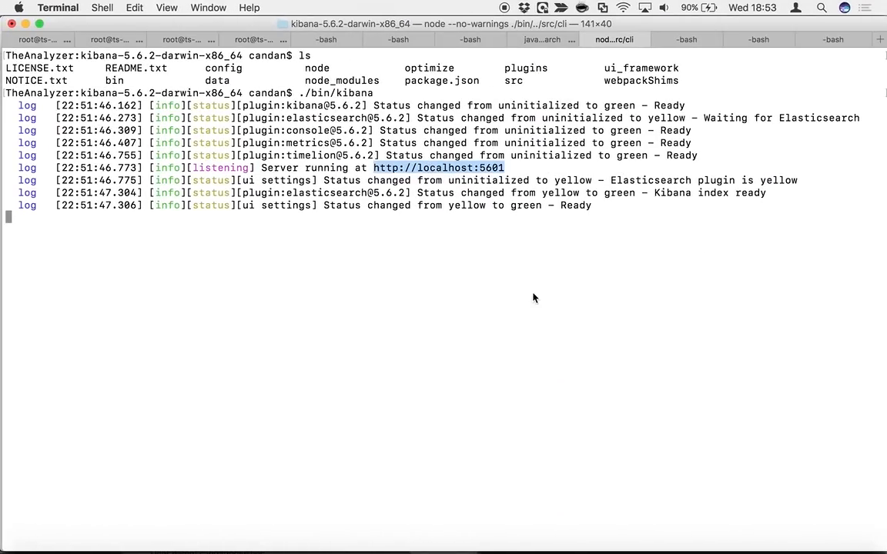
left_click(531, 294)
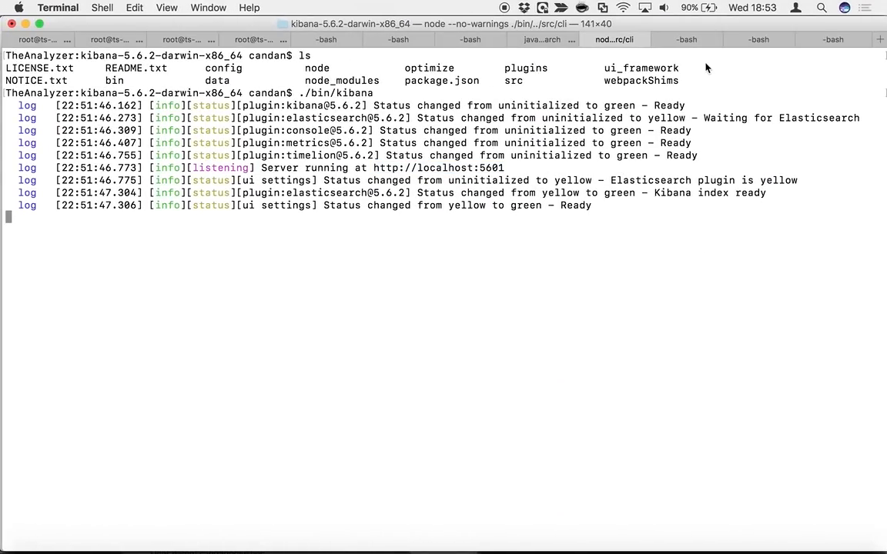
left_click(686, 39)
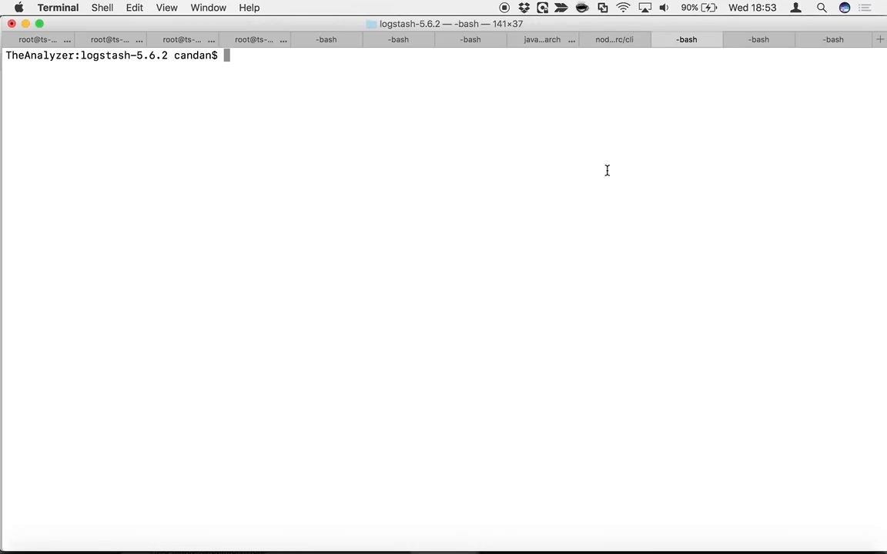
Switch to Finder and open 1_logstash.config from the logstash-5.6.2 folder in Visual Studio Code
mouse_move(185, 547)
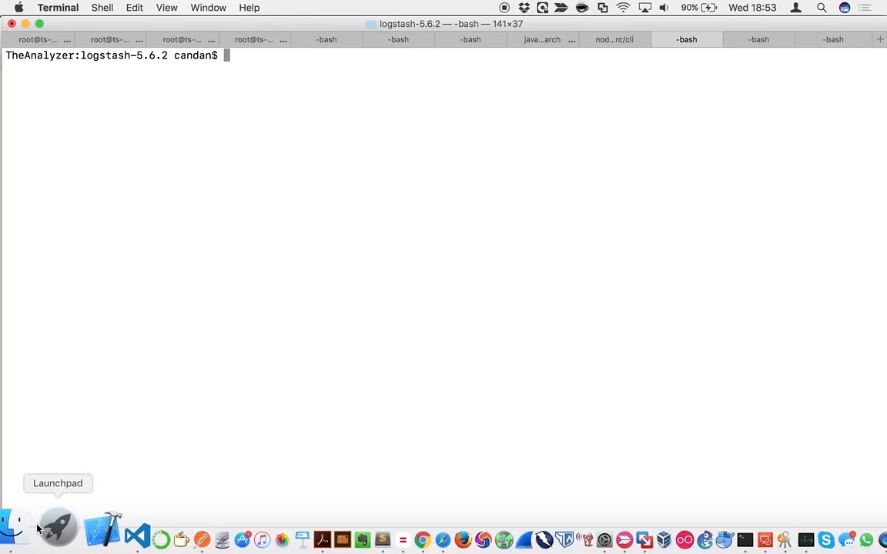
left_click(12, 525)
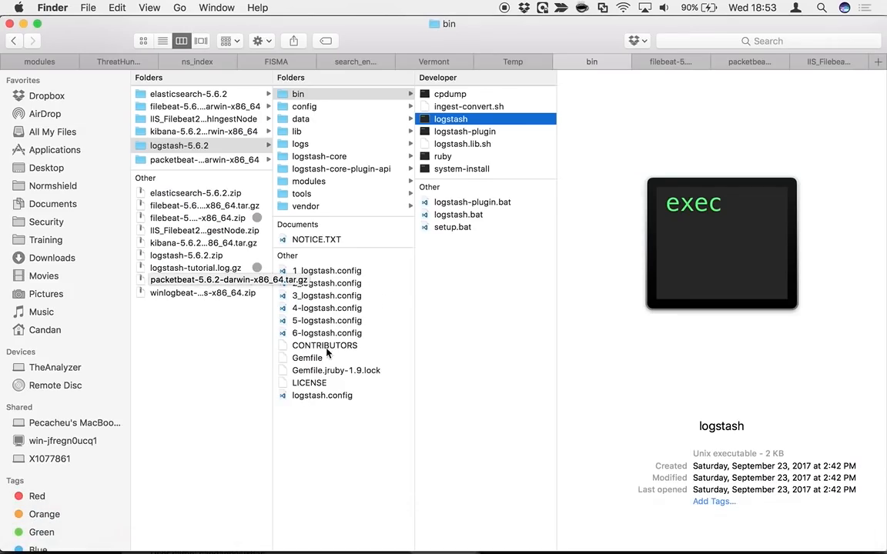
double_click(327, 271)
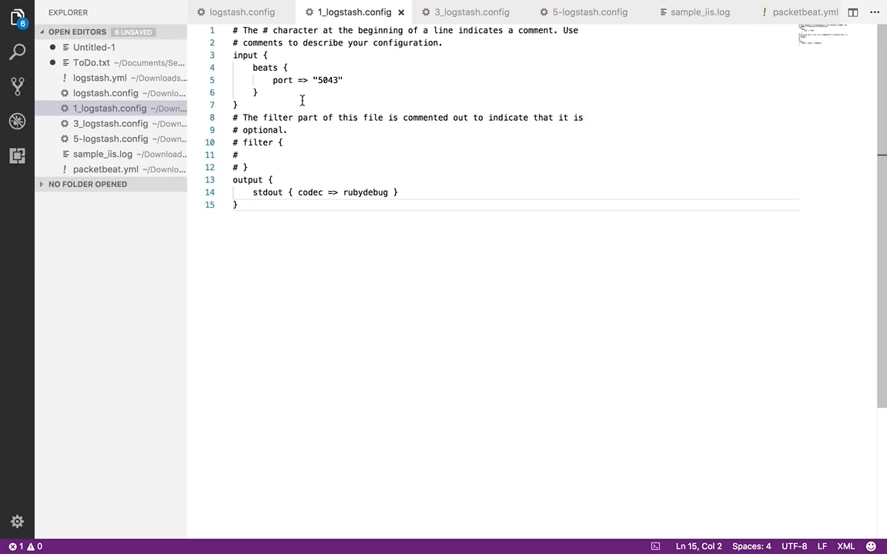
Delete the commented-out filter block in 1_logstash.config and undo the deletion
left_click_drag(261, 164, 209, 112)
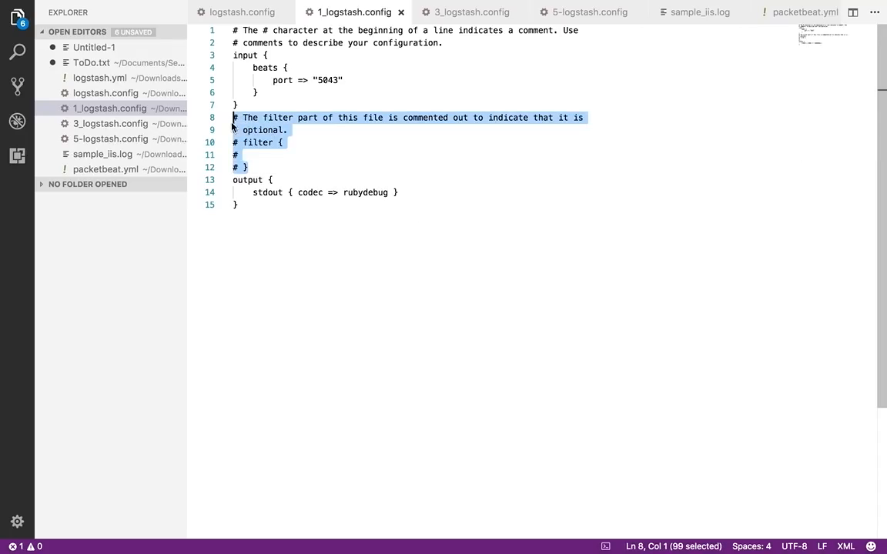
key("BackSpace")
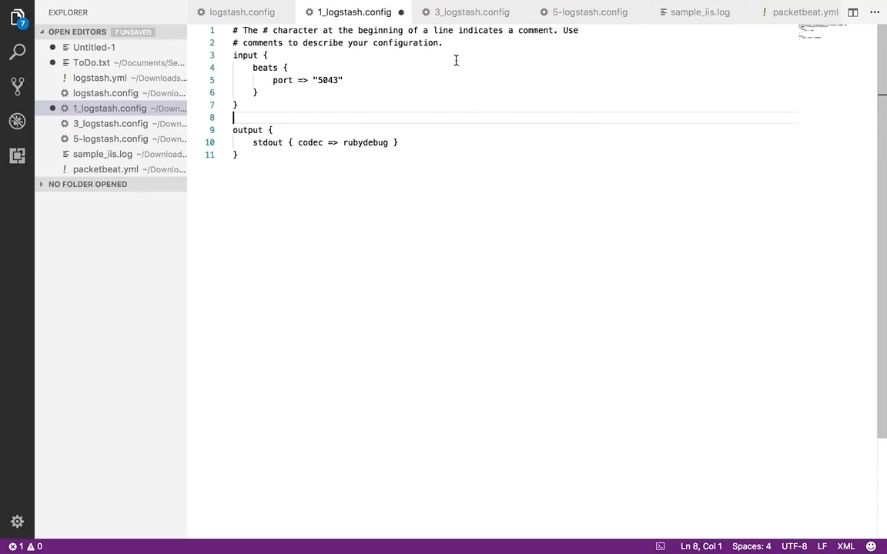
key("super+z")
left_click(492, 117)
left_click(387, 73)
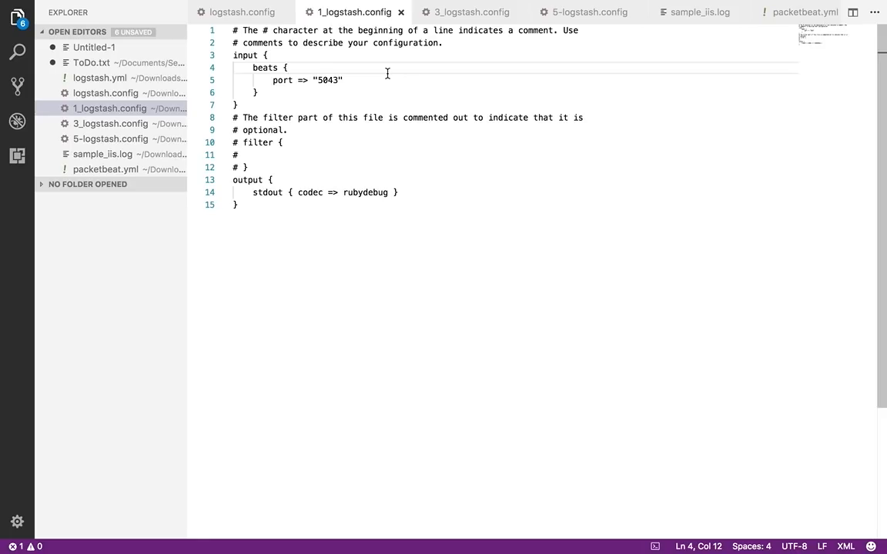
Comment out the three lines of the beats input block with # and add an empty line below them
left_click(253, 68)
type("#")
left_click(253, 80)
type("#")
left_click(254, 92)
type("#")
left_click(278, 91)
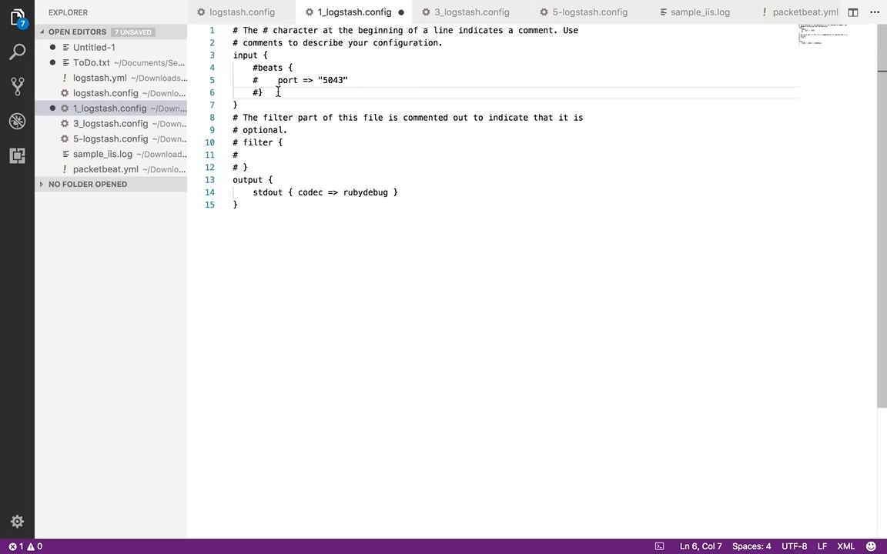
key("Return")
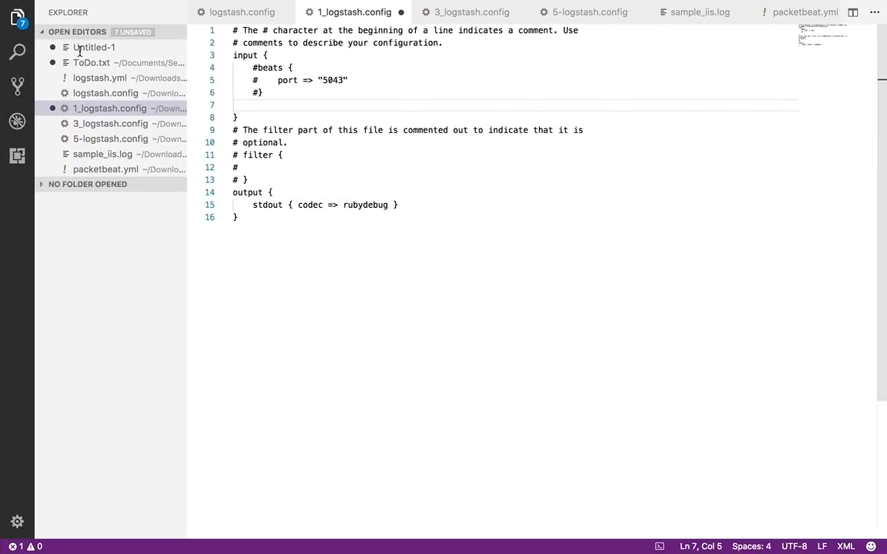
Open the Untitled-7 notes and copy the "Self log" command ./bin/logstash -e 'input { stdin { } } output { stdout {} }'
scroll(98, 143, "down", 5)
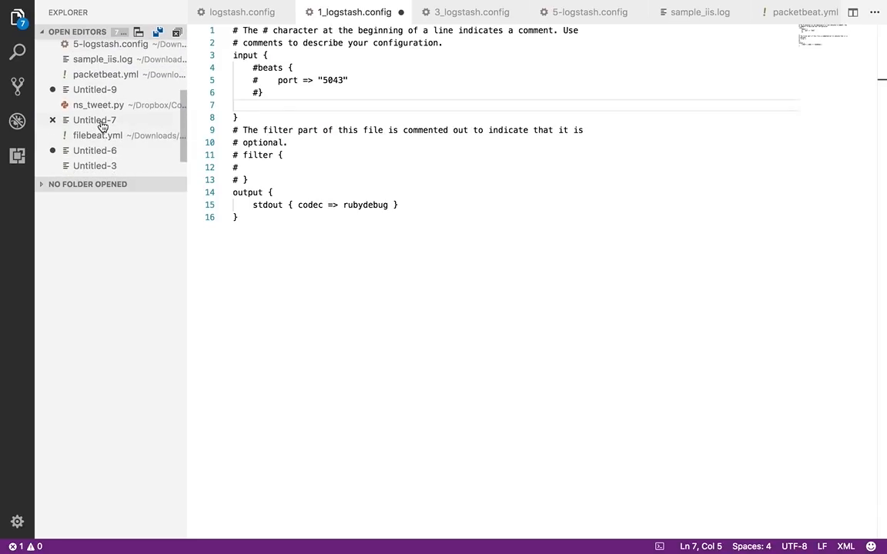
left_click(102, 119)
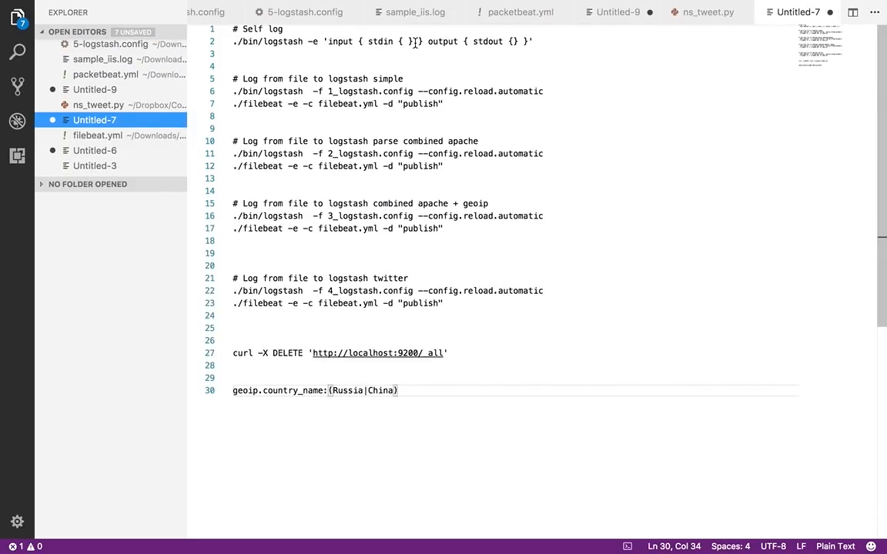
left_click_drag(543, 41, 231, 43)
key("super+c")
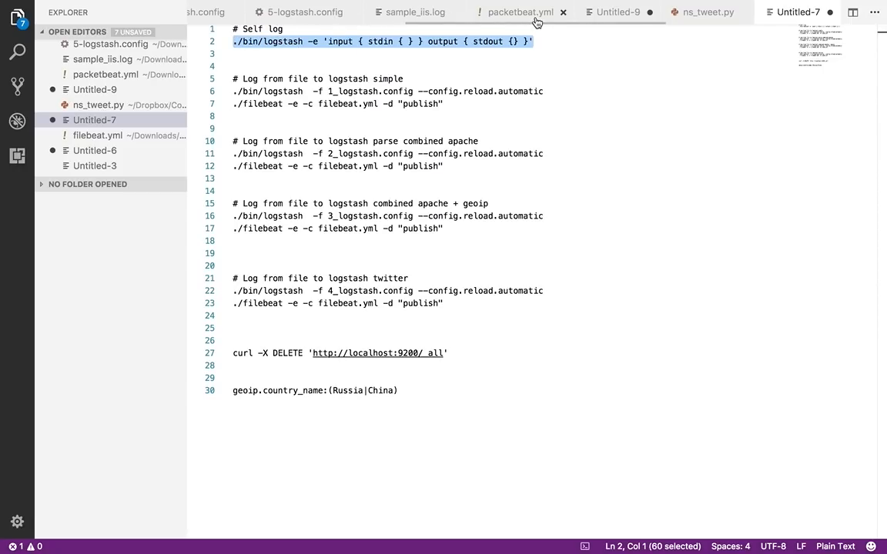
Return to 1_logstash.config and undo the comment marks and the empty line added in the input section
scroll(119, 76, "up", 3)
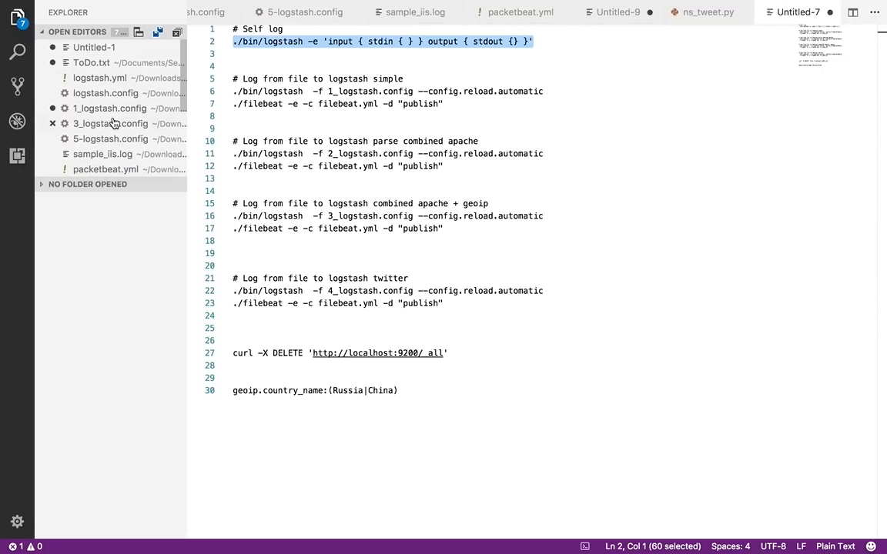
left_click(110, 109)
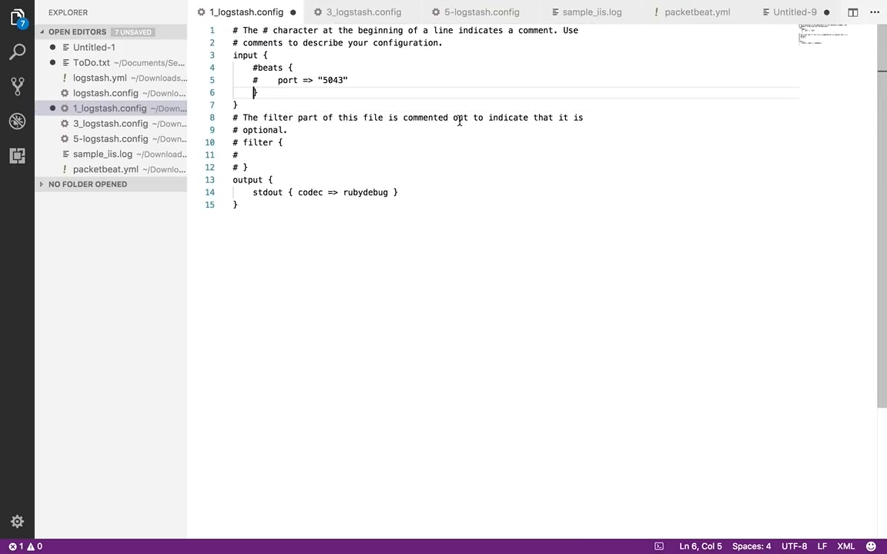
key("super+z")
Switch to Terminal and run ./bin/logstash -e 'input { stdin { } } output { stdout {} }' in the logstash-5.6.2 folder
key("ctrl+Left")
key("ctrl+Left")
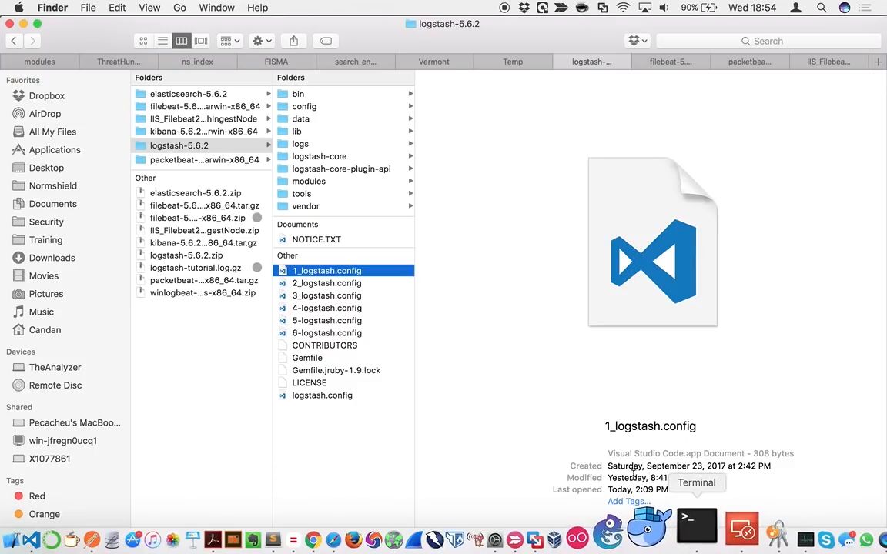
left_click(697, 529)
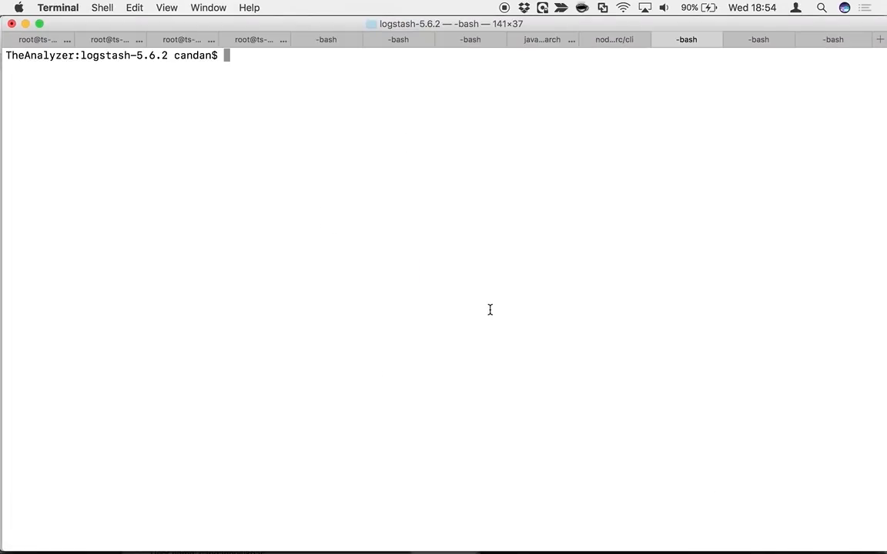
key("super+v")
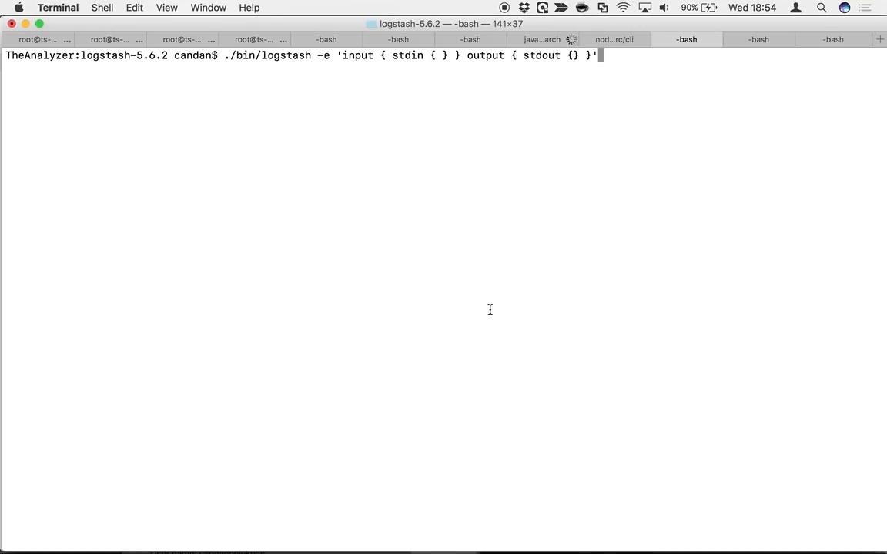
key("Return")
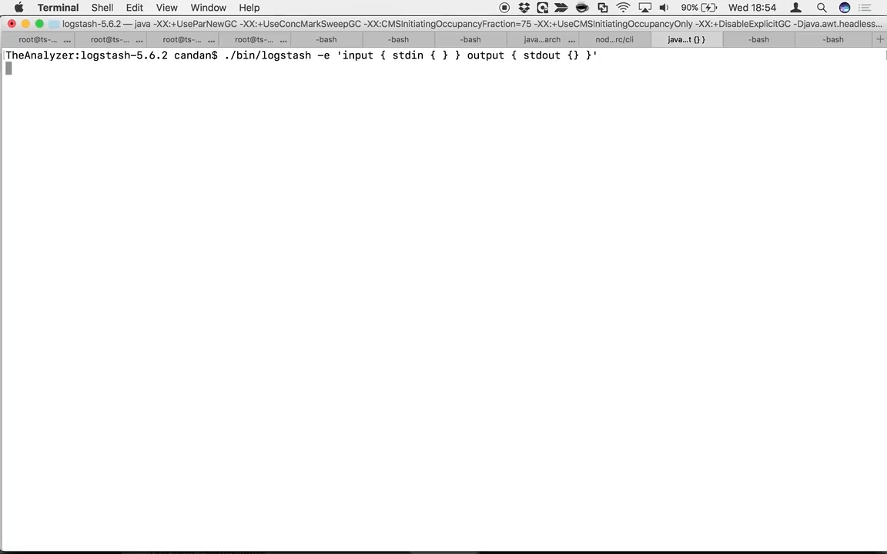
Switch to Activity Monitor, clear the process search and examine the CPU usage of the topmost java process
key("ctrl+Right")
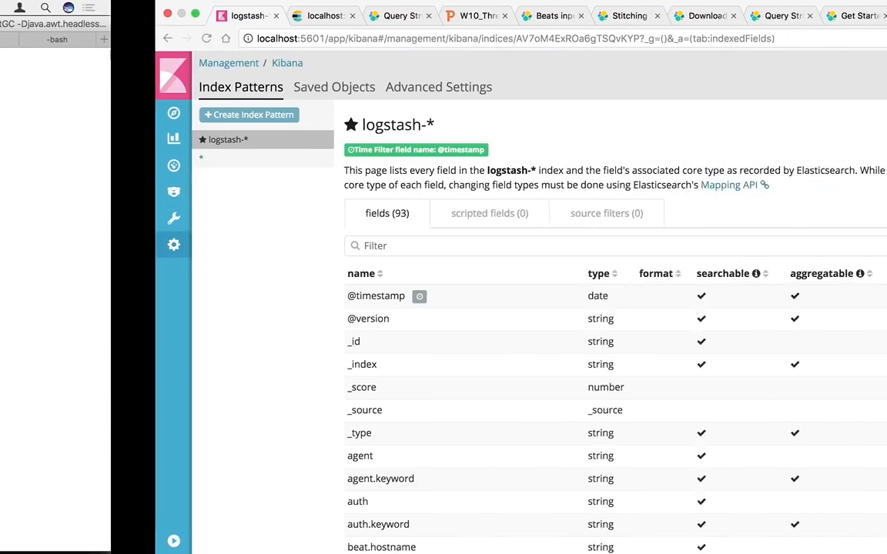
key("ctrl+Left")
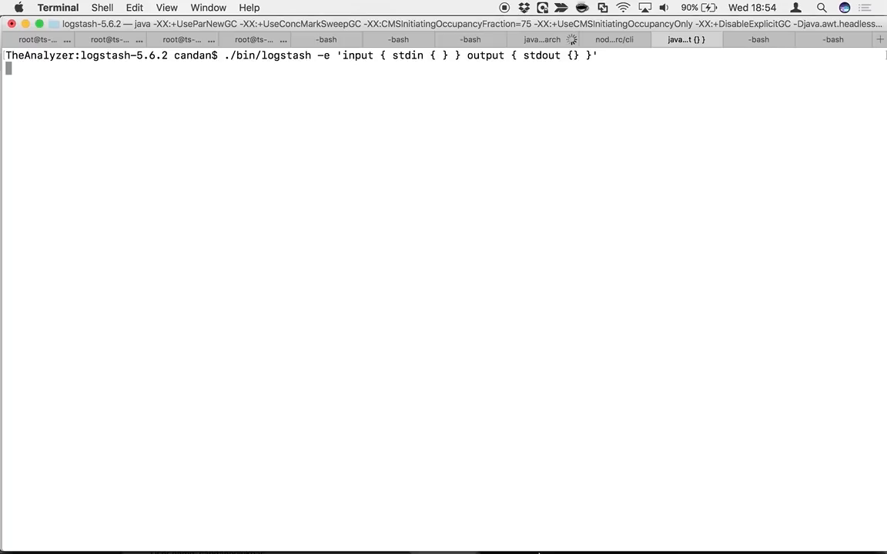
mouse_move(676, 531)
left_click(751, 539)
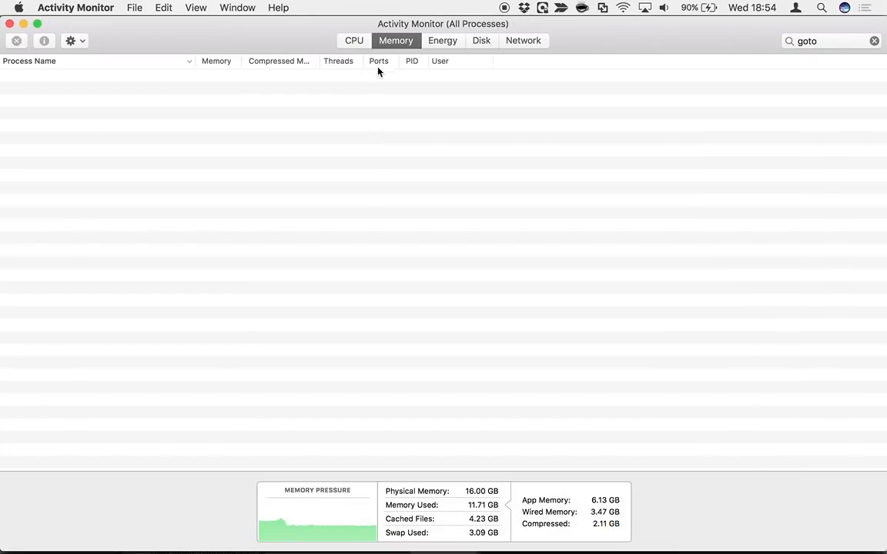
left_click(354, 40)
left_click(874, 40)
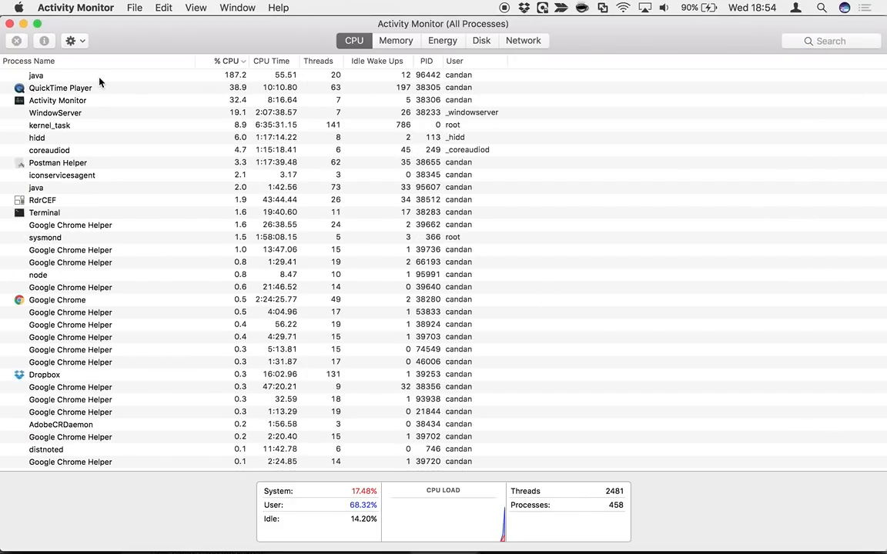
left_click(98, 78)
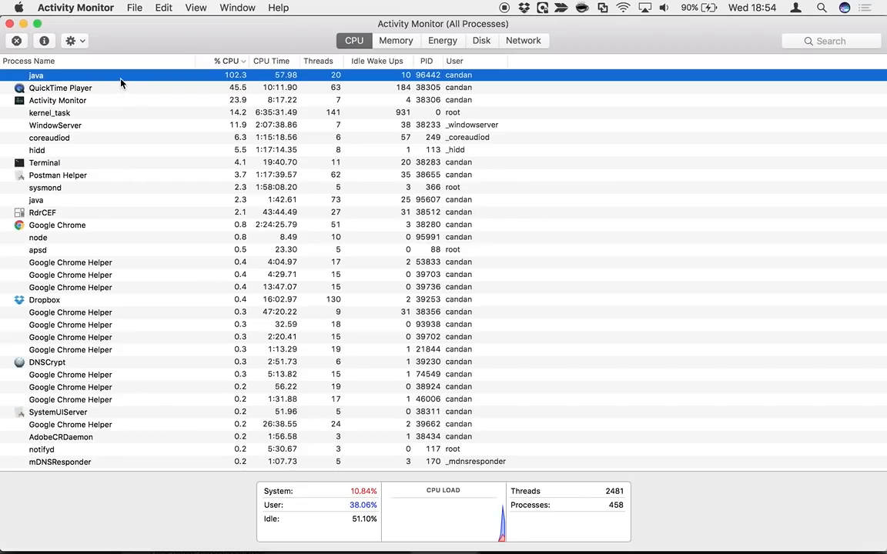
mouse_move(169, 552)
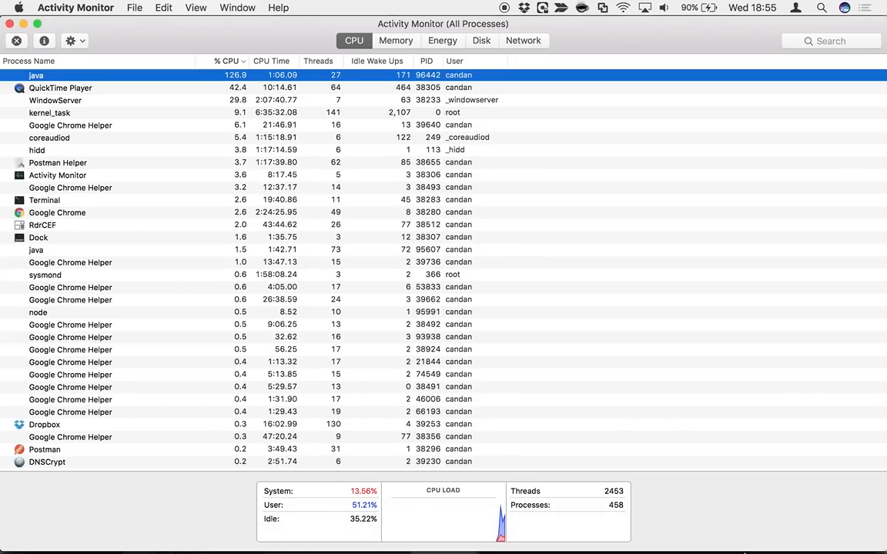
Switch back to Terminal, send a first name and "hello" as test input to Logstash, and stop it, clearing the screen
left_click(700, 546)
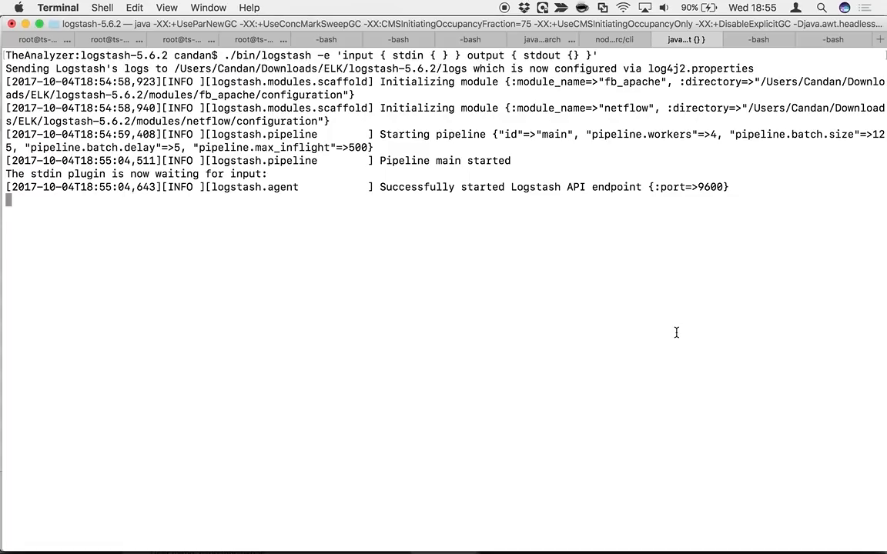
type("candan")
key("Return")
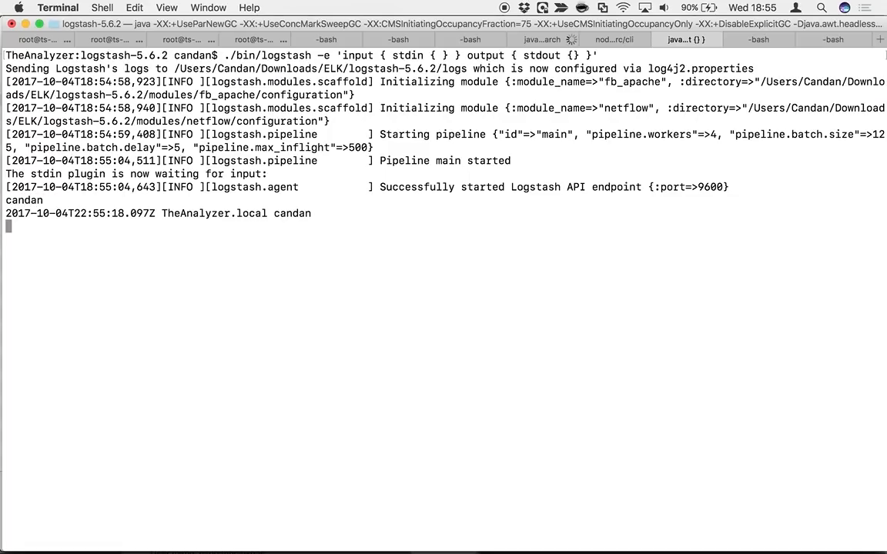
type("hello")
key("Return")
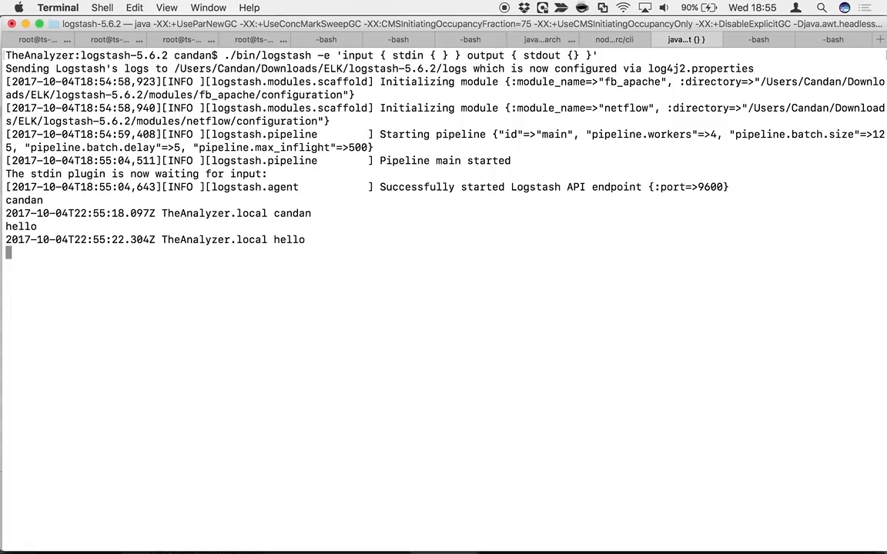
key("ctrl+c")
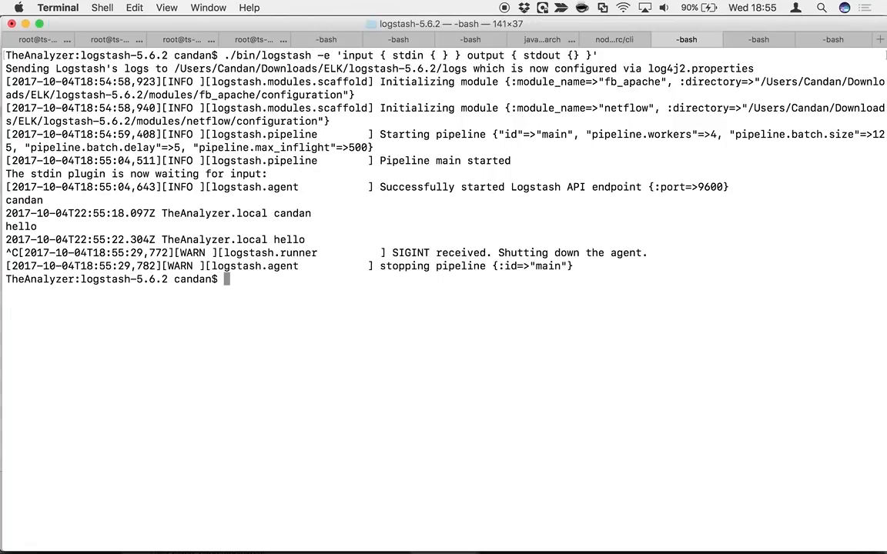
key("super+k")
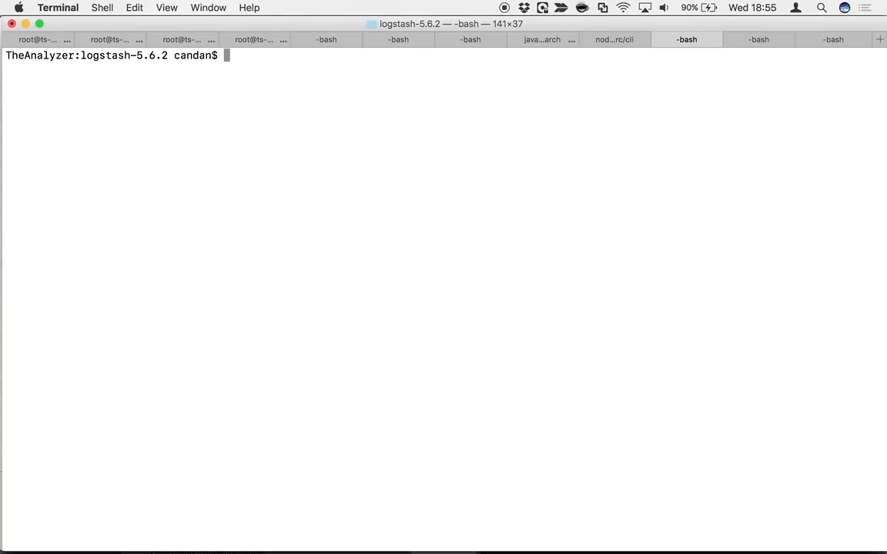
Recall the Logstash configuration test command and edit it to ./bin/logstash -f 1_logstash.config --config.test_and_exit without running it
key("Up")
key("BackSpace")
key("BackSpace")
key("BackSpace")
key("BackSpace")
key("BackSpace")
key("BackSpace")
key("BackSpace")
key("BackSpace")
key("BackSpace")
key("BackSpace")
key("BackSpace")
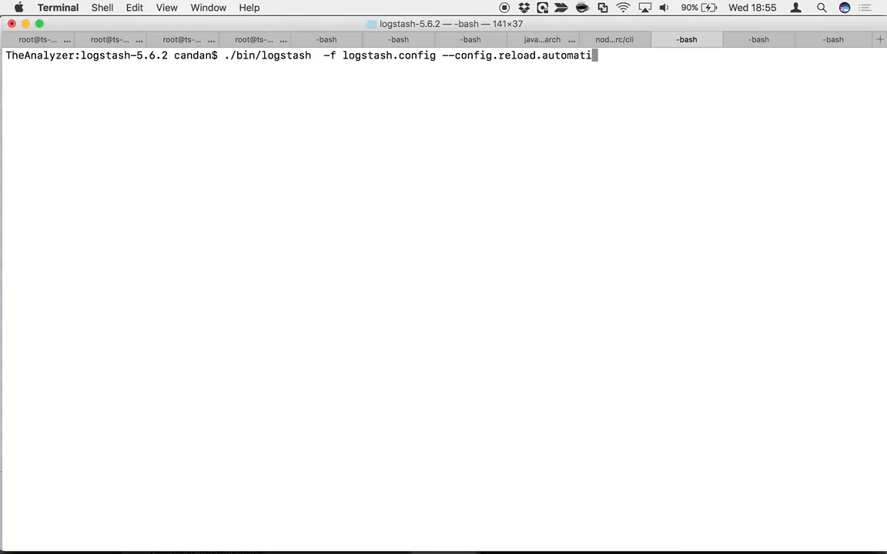
key("Up")
key("Up")
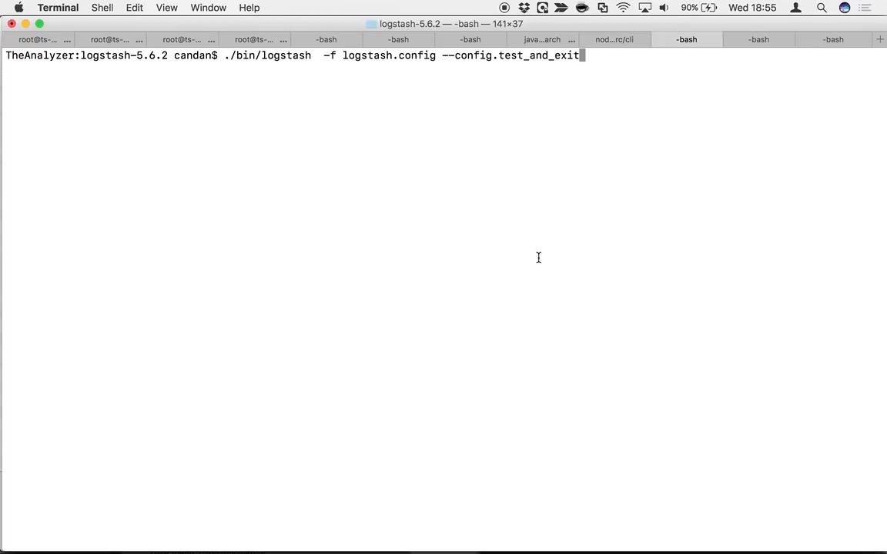
key("Left")
key("Left")
key("Left")
key("Left")
key("Left")
key("Left")
key("Left")
key("Left")
key("Left")
key("Left")
key("Left")
key("Left")
key("Left")
key("Left")
key("Left")
key("Left")
key("Left")
key("Left")
key("Left")
key("Left")
key("Right")
key("Right")
type("1")
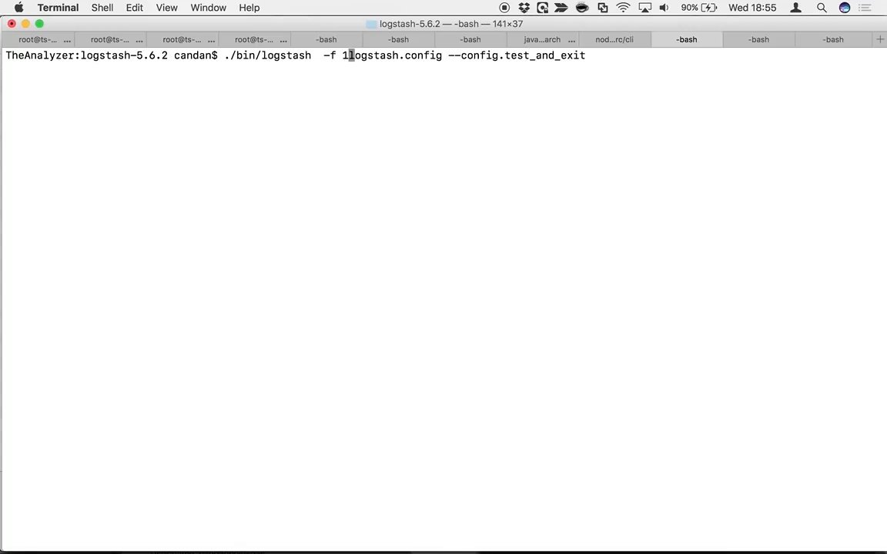
type("_")
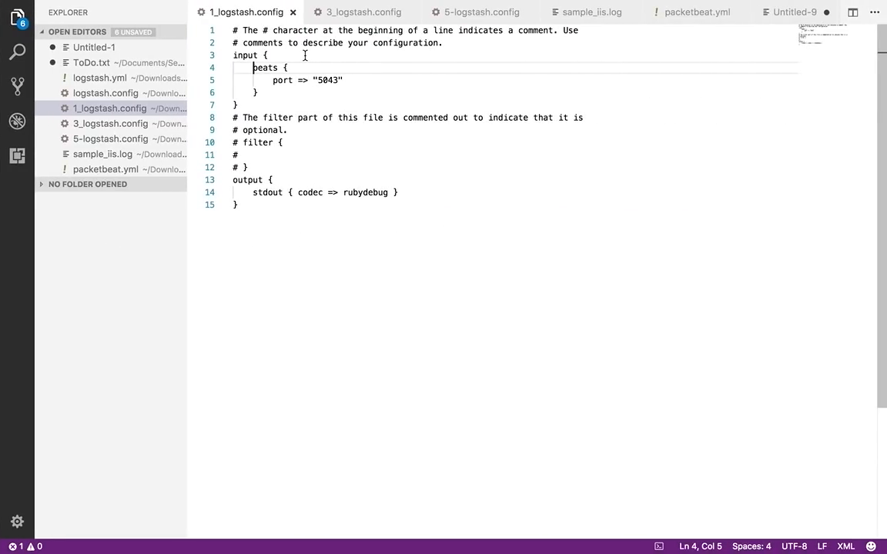
Examine the beats input block with its port and the stdout output line in 1_logstash.config
left_click(368, 282)
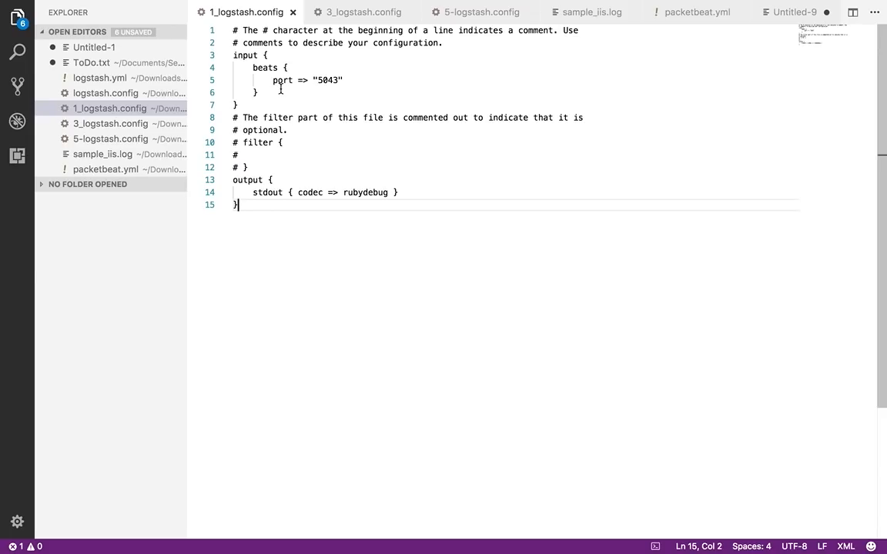
left_click(254, 68)
left_click_drag(254, 68, 260, 92)
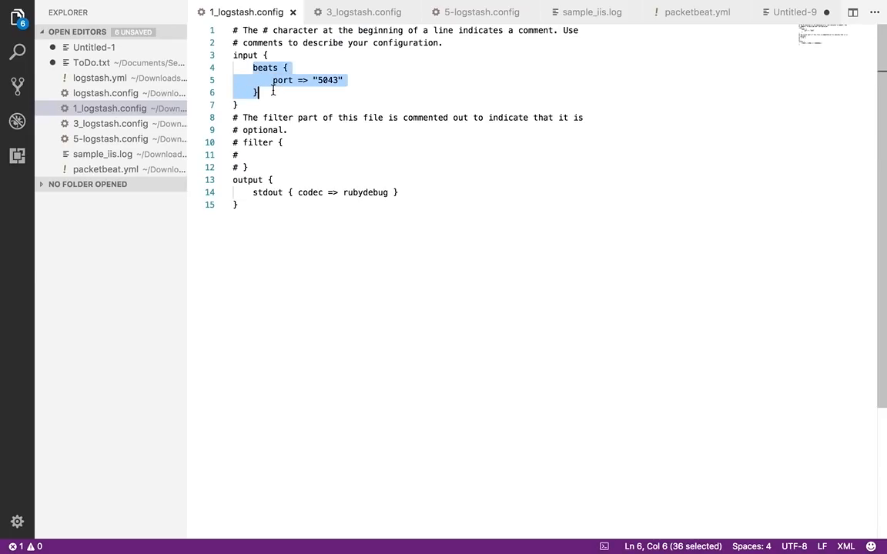
left_click(326, 80)
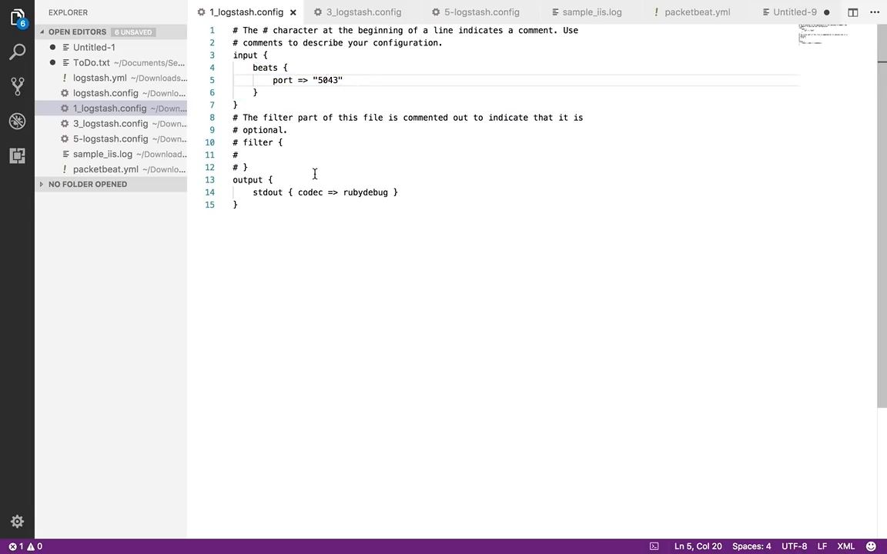
left_click_drag(247, 193, 412, 190)
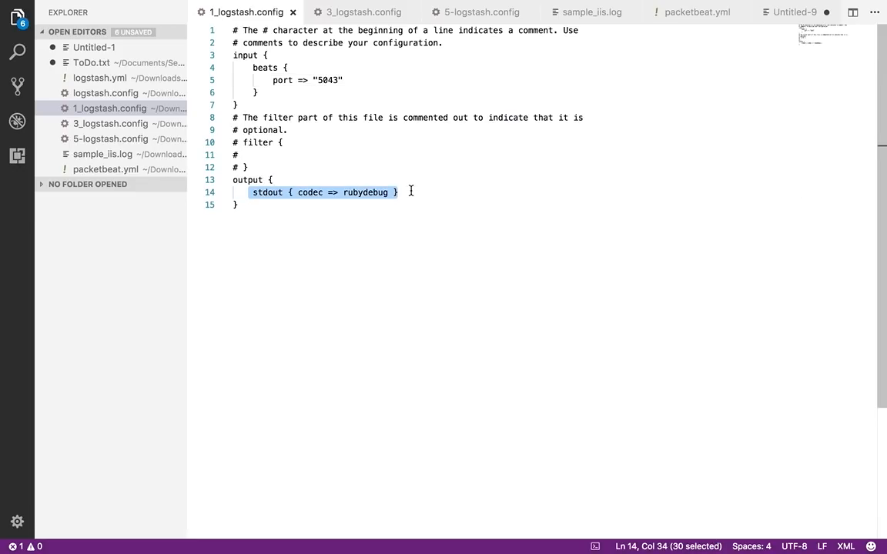
left_click(368, 191)
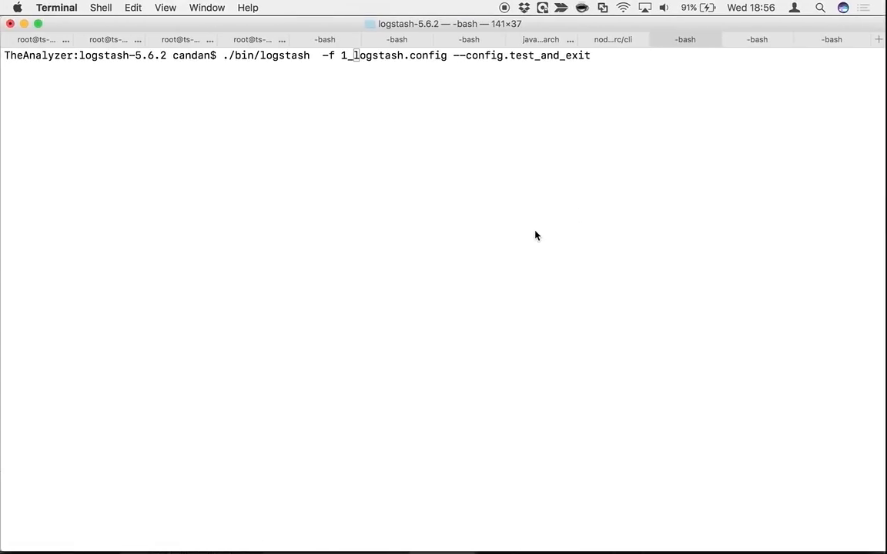
Switch to Terminal, run ./bin/logstash -f 1_logstash.config --config.test_and_exit and highlight the config.test_and_exit option
key("Return")
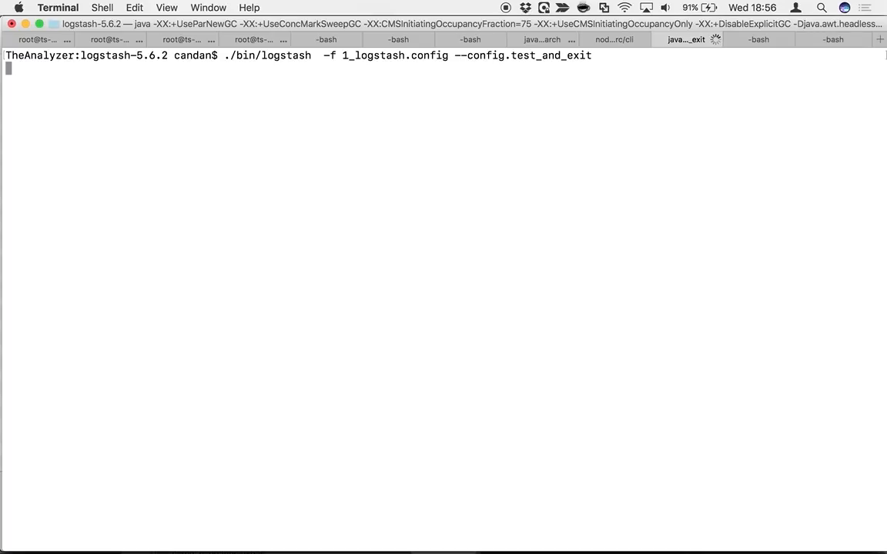
triple_click(561, 64)
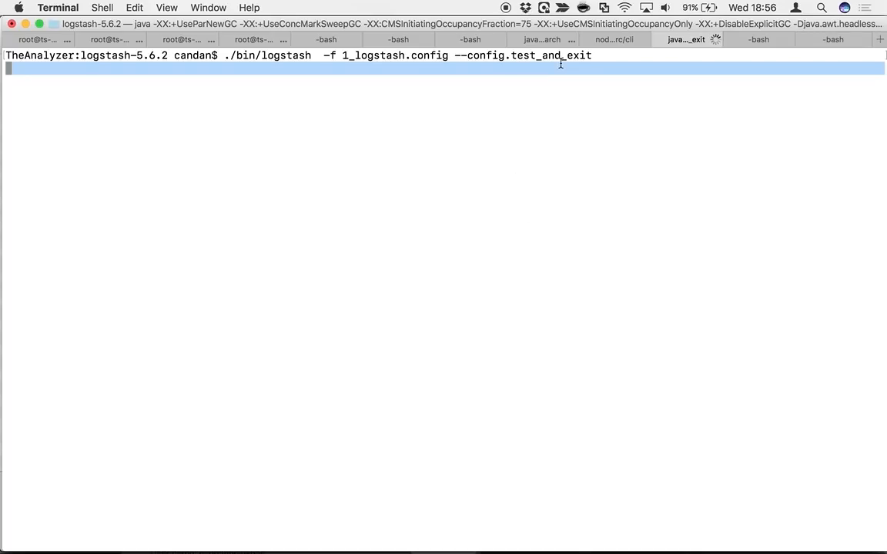
left_click(559, 68)
double_click(553, 56)
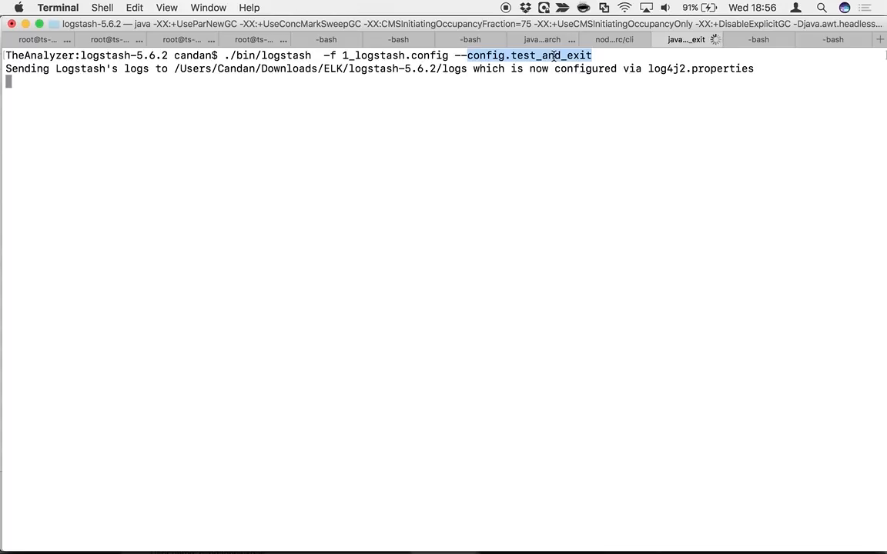
key("ctrl+Right")
key("ctrl+Left")
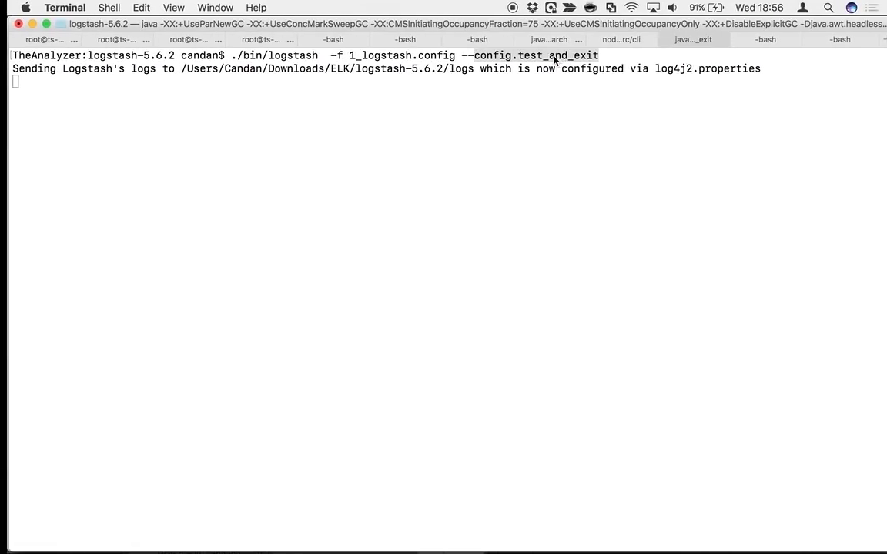
key("ctrl+Right")
key("ctrl+Right")
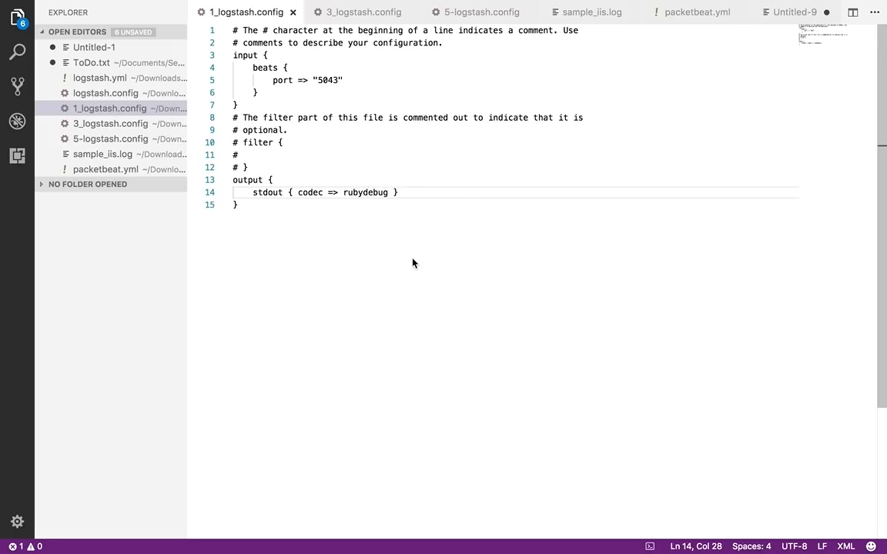
key("ctrl+Left")
key("ctrl+Left")
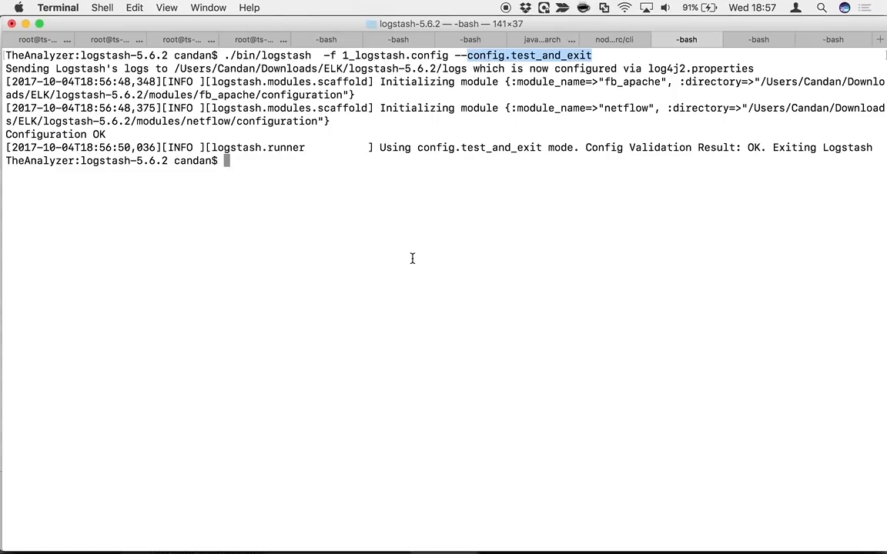
Prepare the command ./bin/logstash -f logstash.config --config.reload.automatic at the prompt without running it
key("super+v")
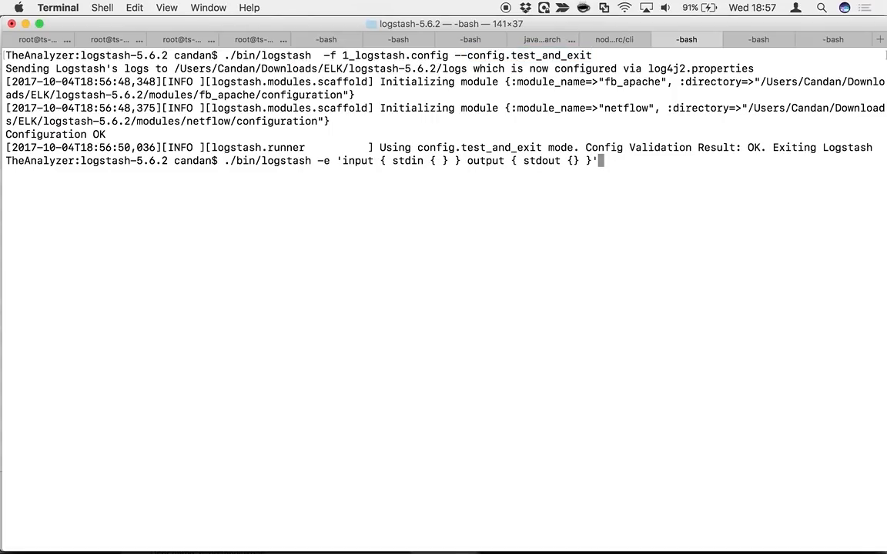
key("Up")
type("load.automatic")
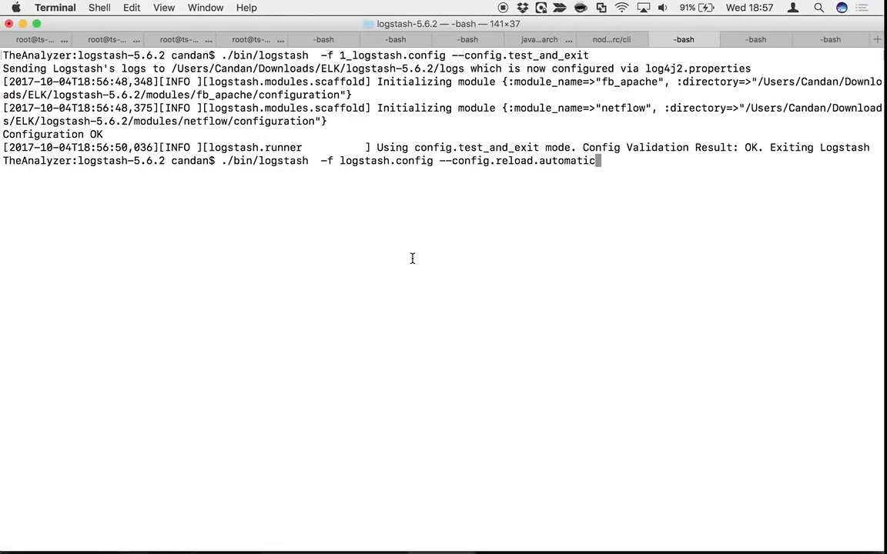
Switch to Visual Studio Code and copy the entire contents of 1_logstash.config
key("ctrl+Right")
key("ctrl+Right")
left_click(394, 250)
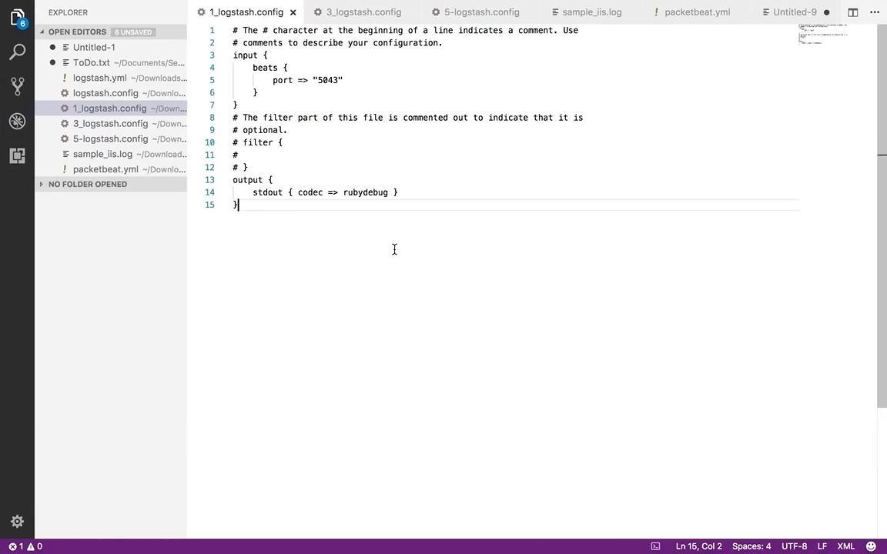
key("super+a")
key("super+c")
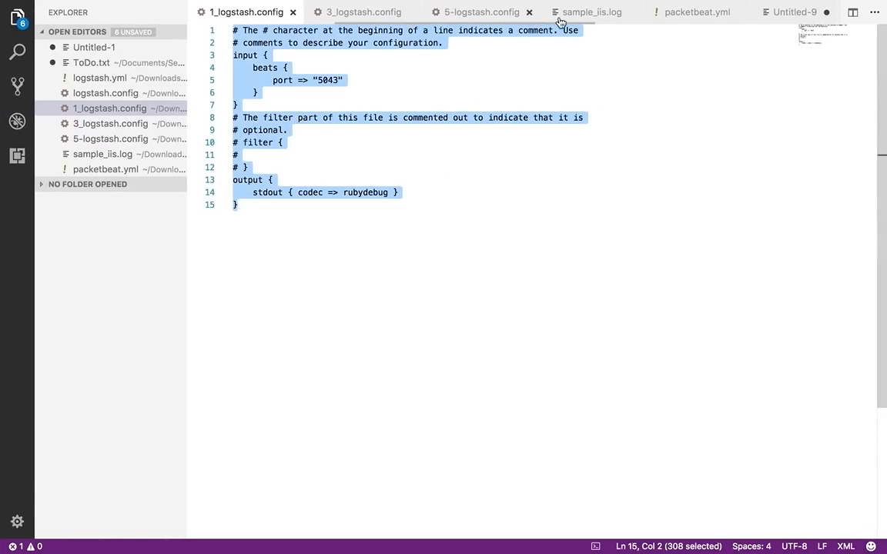
Open logstash.config, replace its entire contents with the copied configuration and save the file
scroll(99, 139, "down", 5)
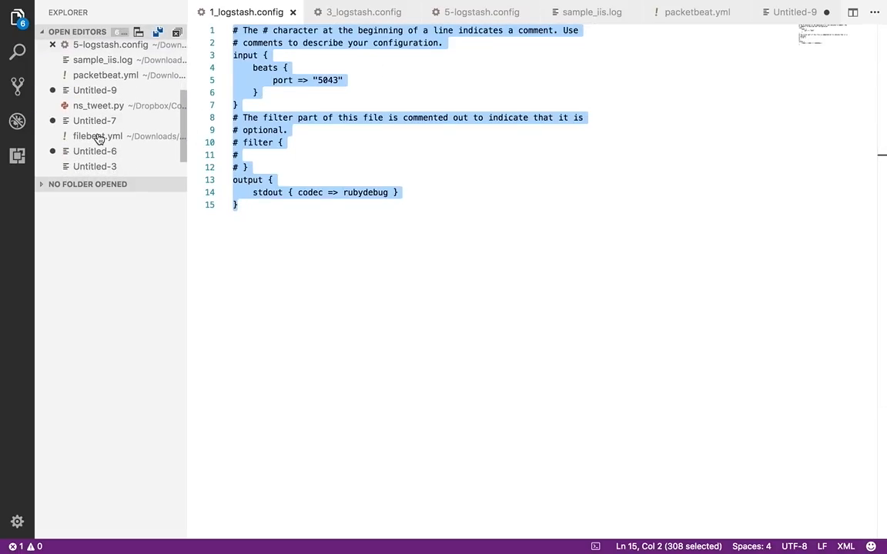
scroll(98, 138, "up", 5)
left_click(104, 94)
left_click(436, 129)
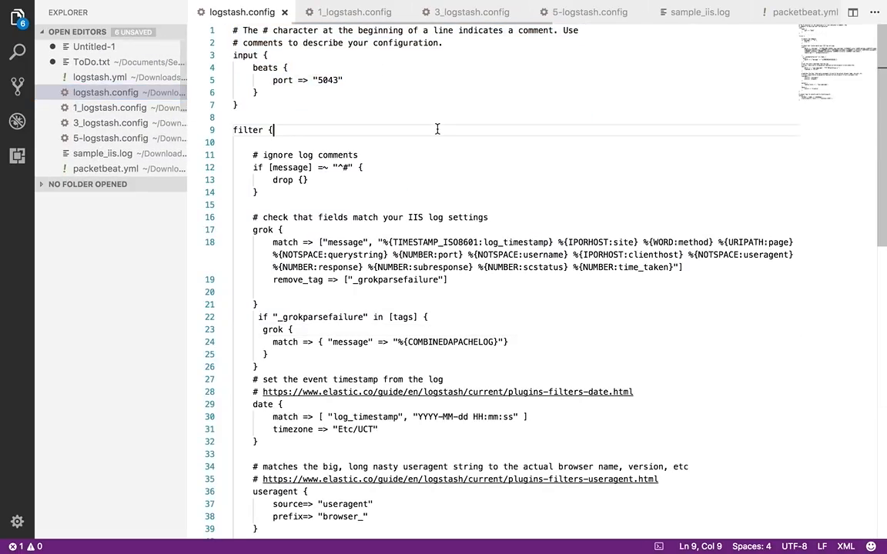
scroll(436, 129, "down", 5)
scroll(436, 128, "up", 5)
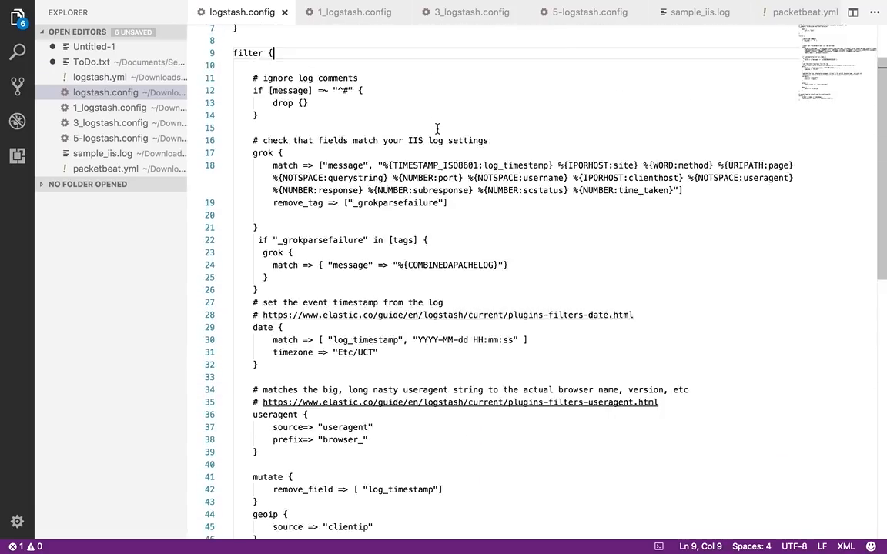
key("super+a")
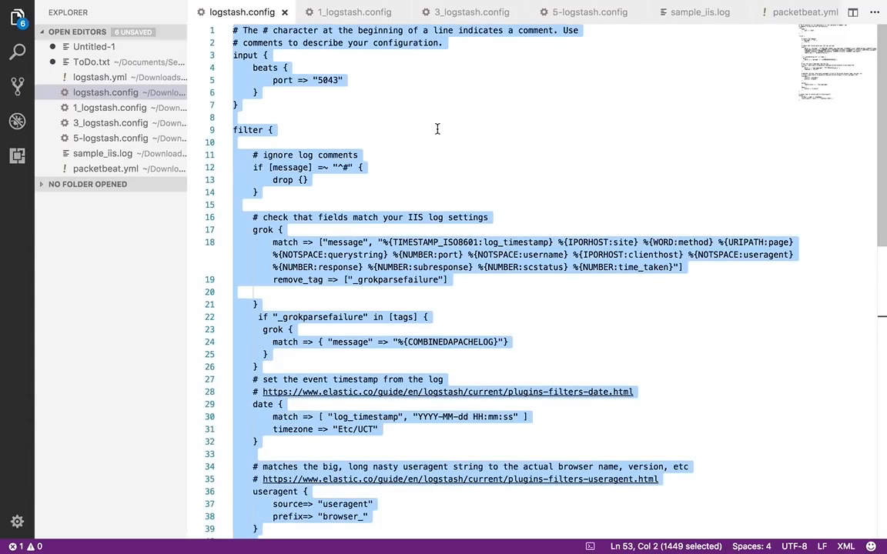
key("BackSpace")
key("super+v")
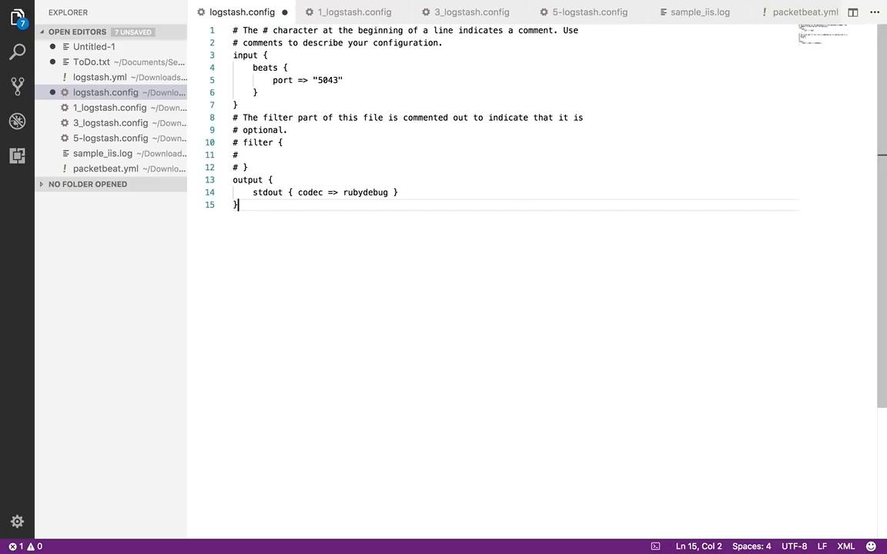
key("super+s")
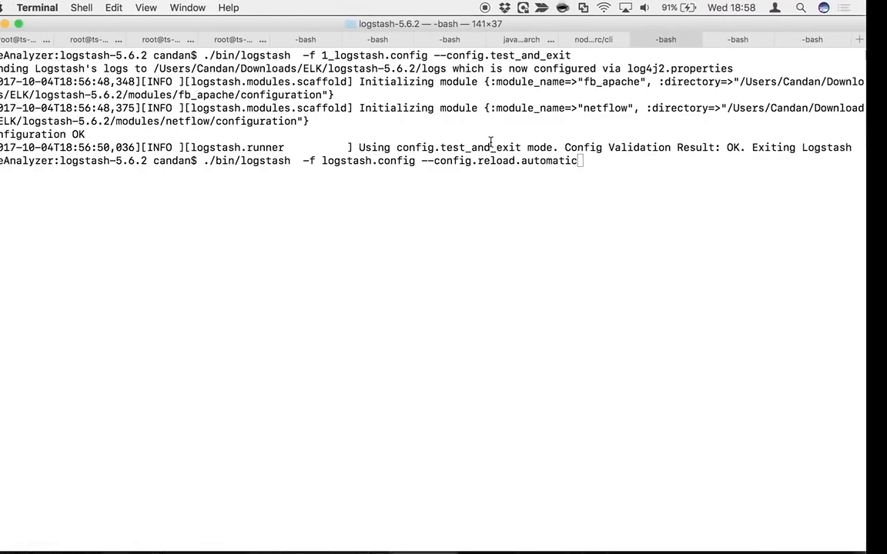
Switch to Terminal and start Logstash with the prepared logstash.config command using automatic configuration reload
key("Return")
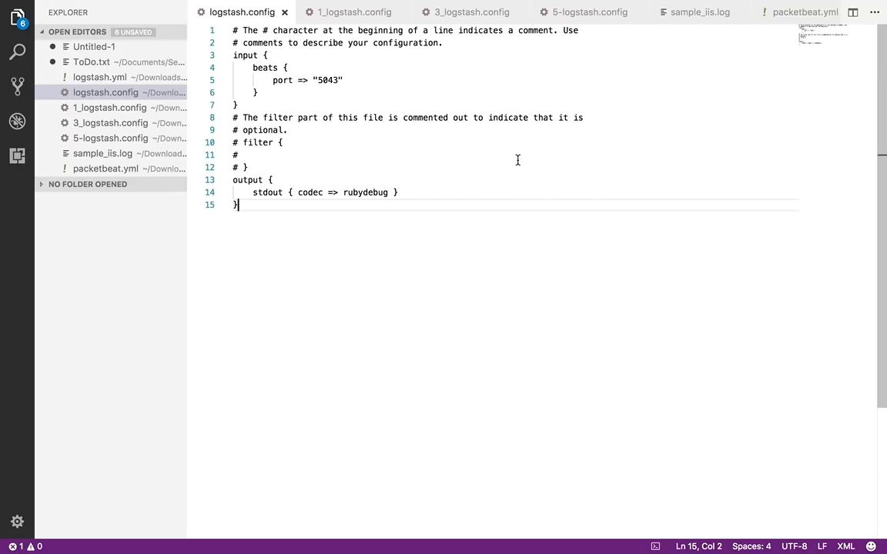
key("ctrl+Left")
key("ctrl+Left")
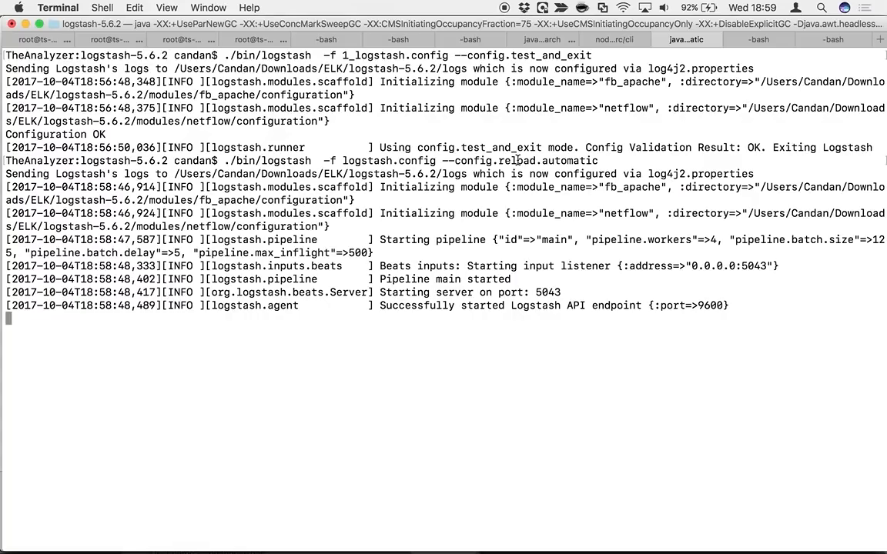
Switch to Chrome and open the Beats downloads page on the Elastic website
key("ctrl+Right")
key("ctrl+Right")
key("ctrl+Right")
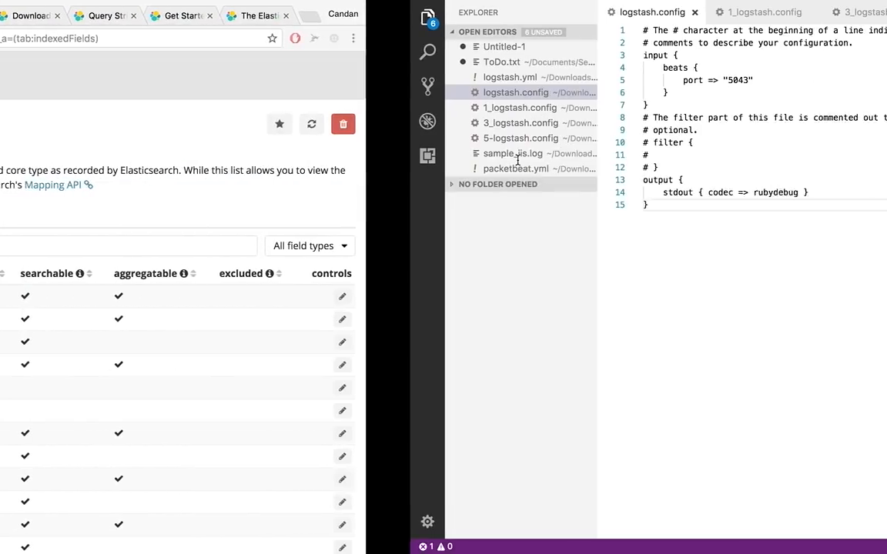
key("ctrl+Left")
key("ctrl+Left")
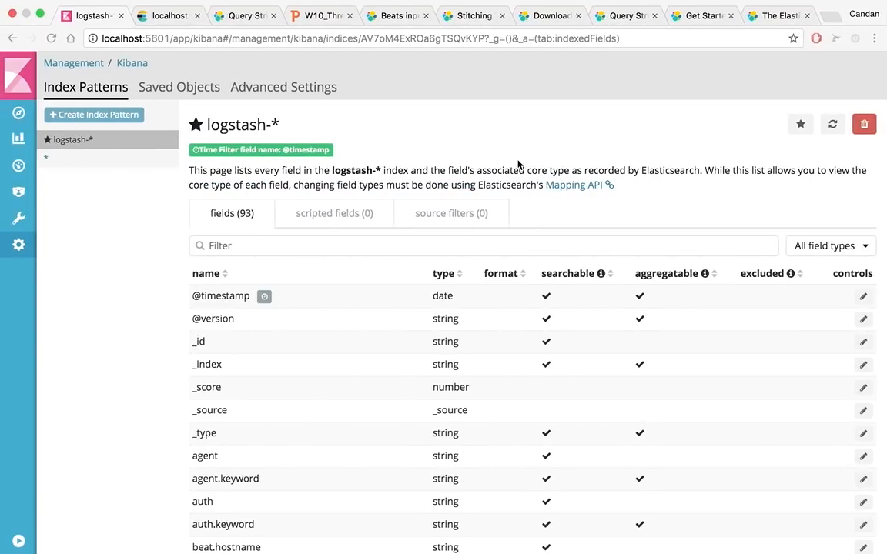
left_click(770, 15)
left_click(539, 227)
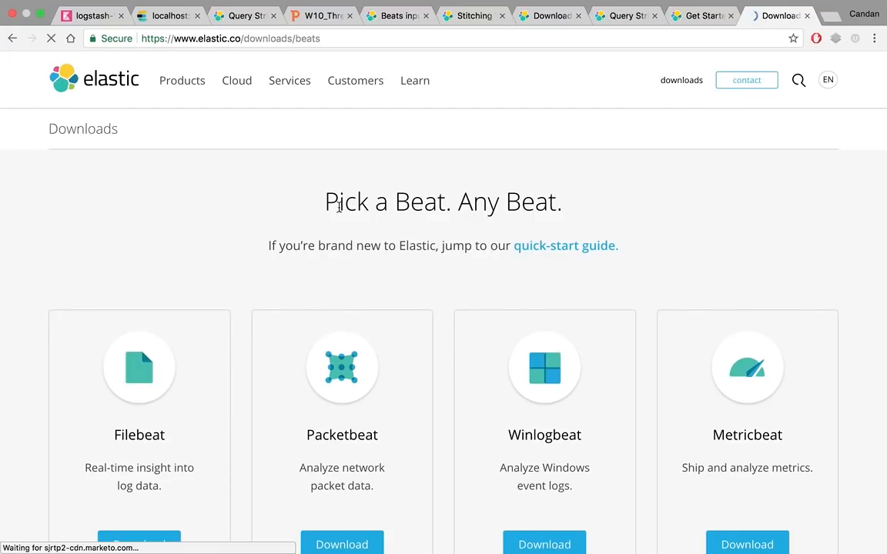
Open the Filebeat download page and look through its available platform packages
scroll(286, 331, "down", 5)
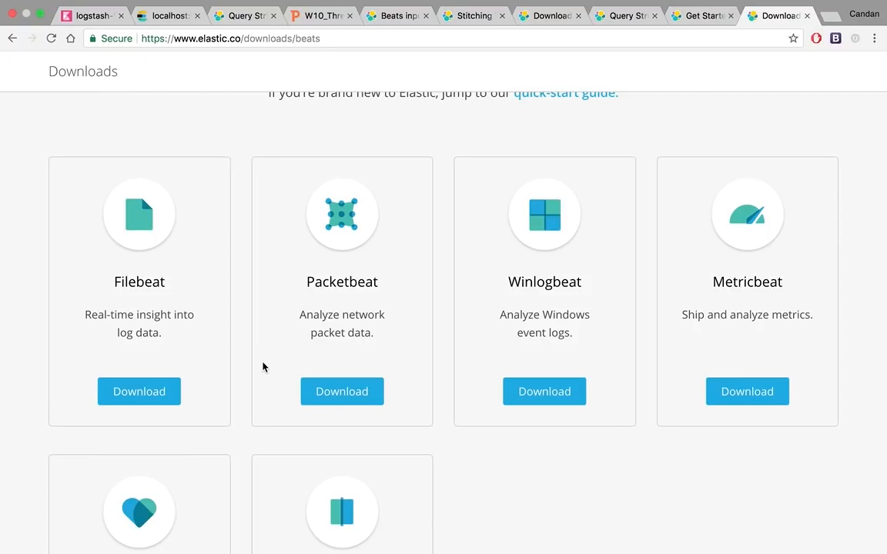
left_click(127, 392)
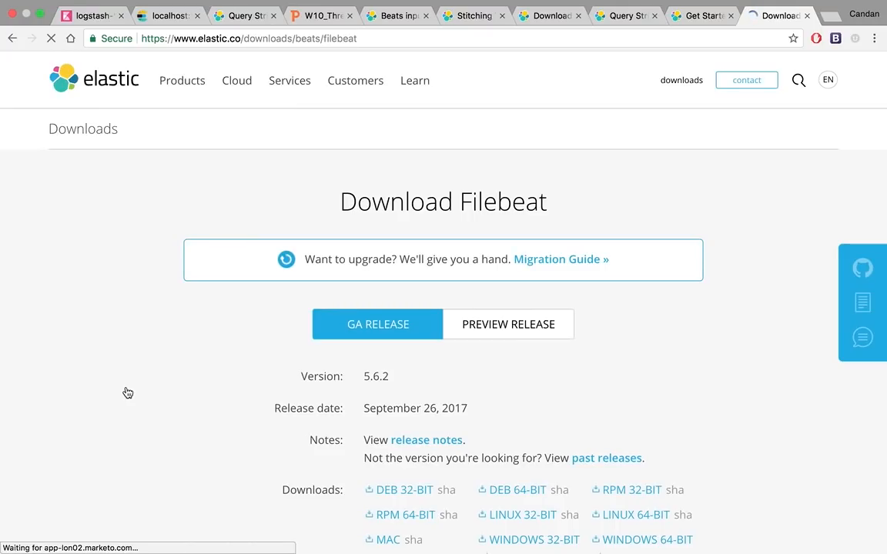
scroll(128, 393, "down", 5)
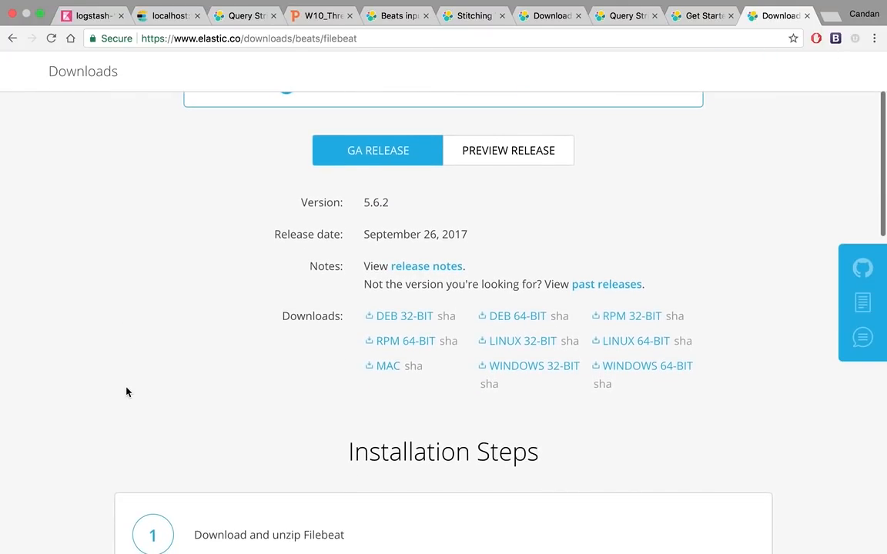
Switch to Finder, show the filebeat executable in the filebeat-5.6.2-darwin-x86_64 folder, and open filebeat.yml in Visual Studio Code
key("ctrl+Left")
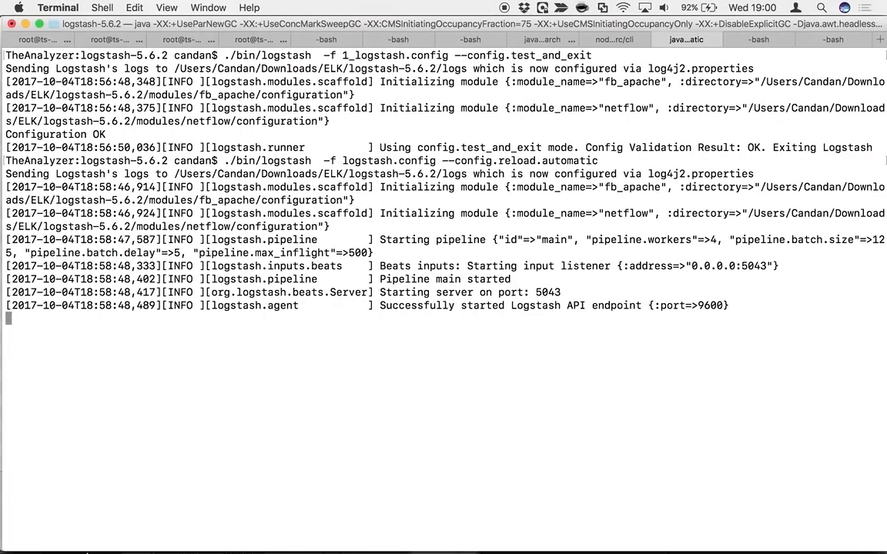
left_click(15, 531)
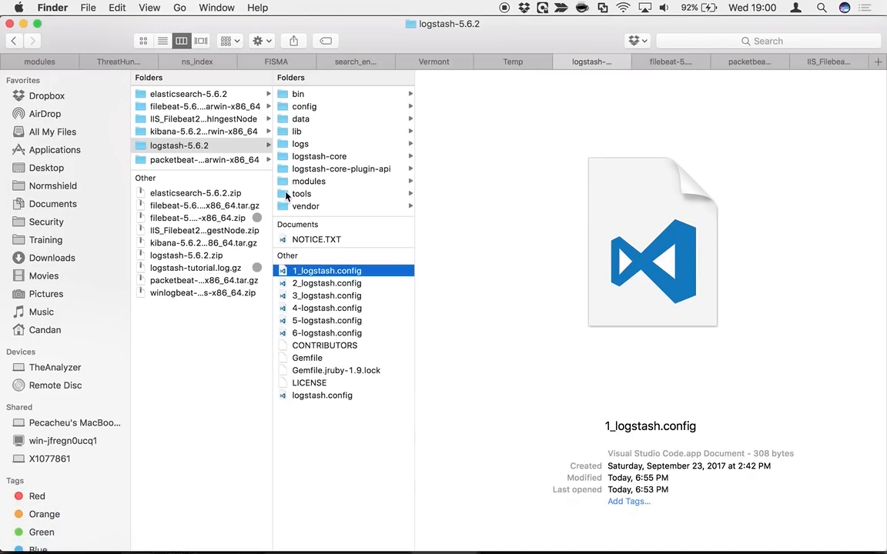
left_click(669, 62)
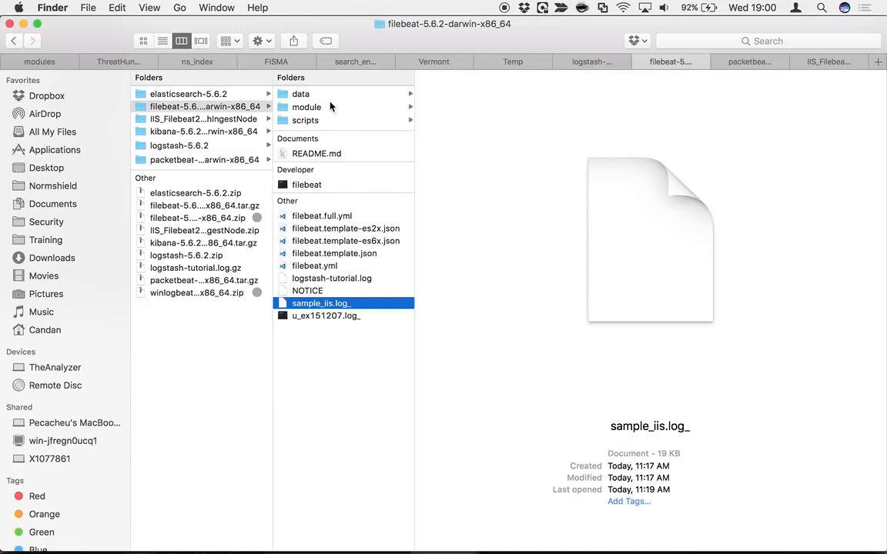
left_click(311, 185)
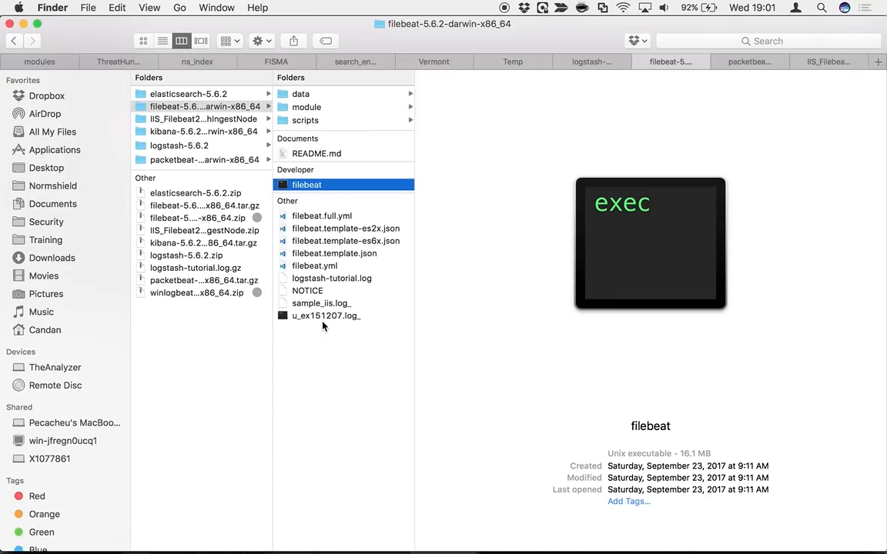
left_click(327, 267)
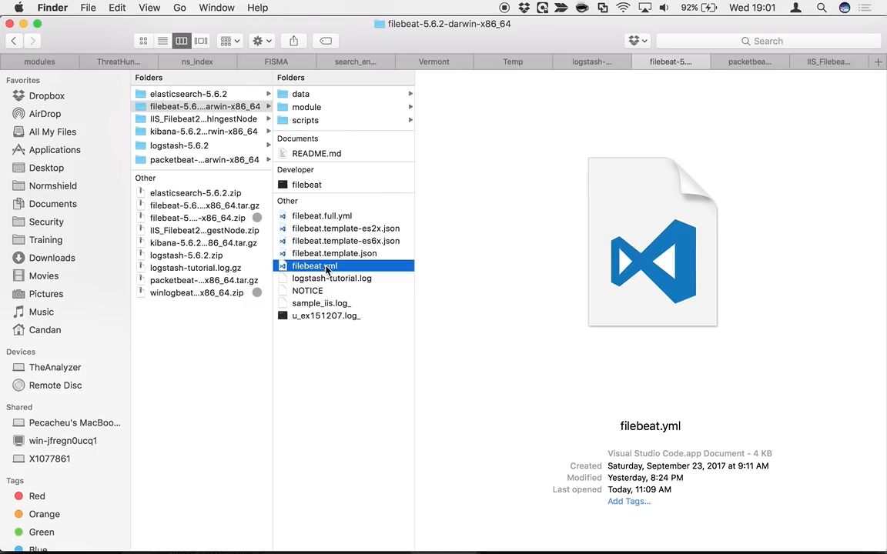
double_click(327, 267)
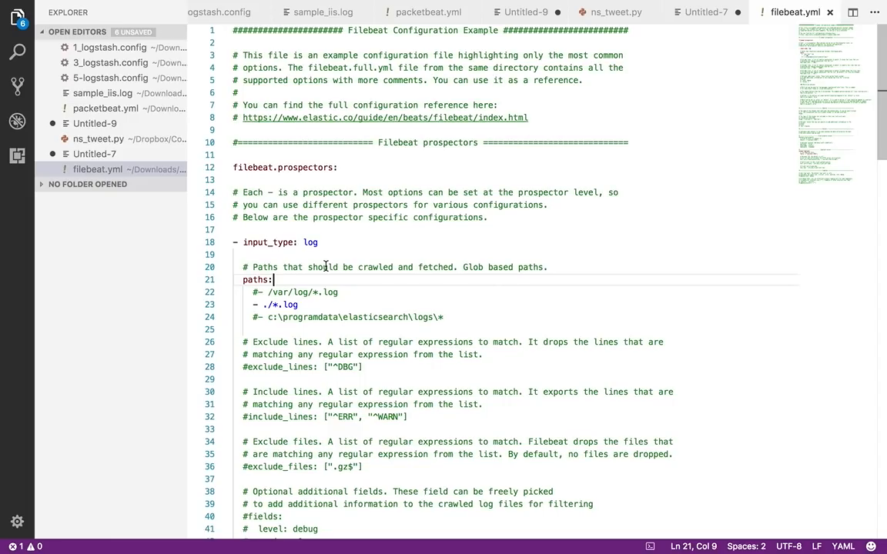
Review the prospector log paths and the Logstash output host settings in filebeat.yml
scroll(325, 266, "down", 20)
scroll(325, 266, "up", 10)
scroll(325, 267, "up", 15)
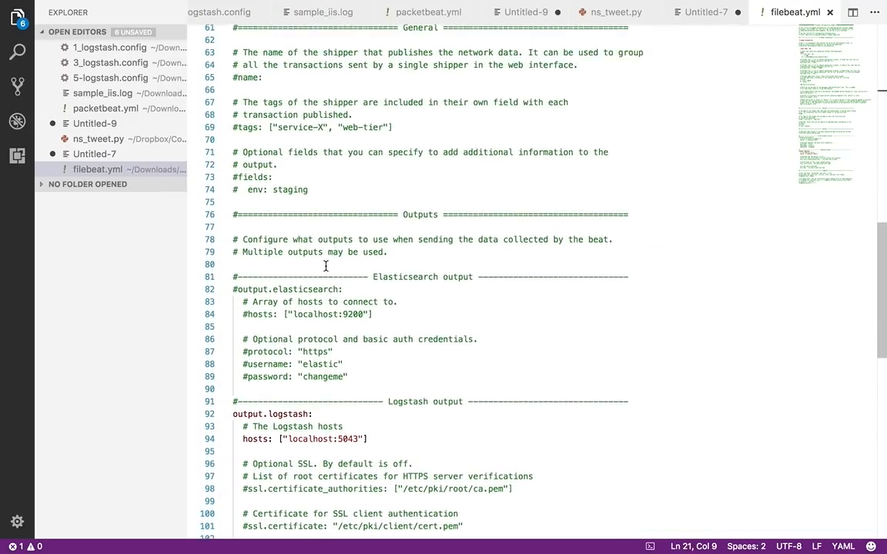
scroll(325, 266, "up", 10)
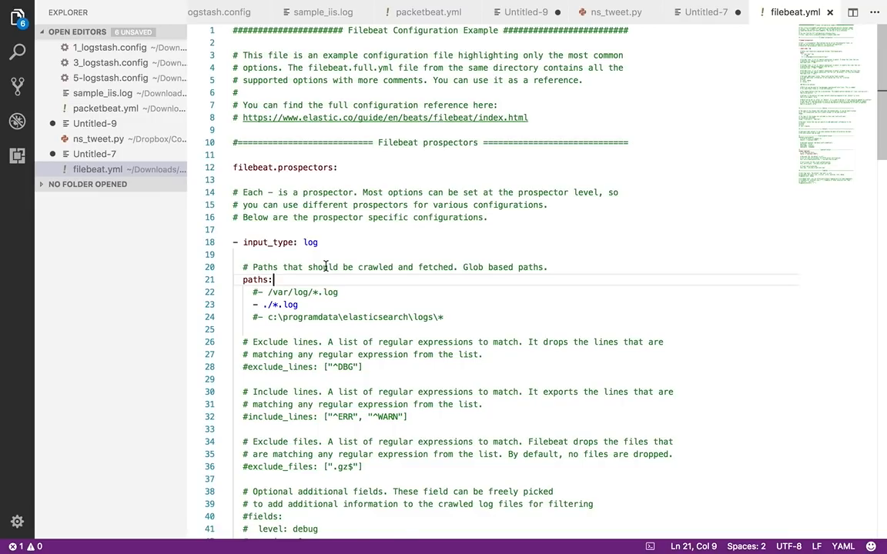
scroll(325, 266, "down", 15)
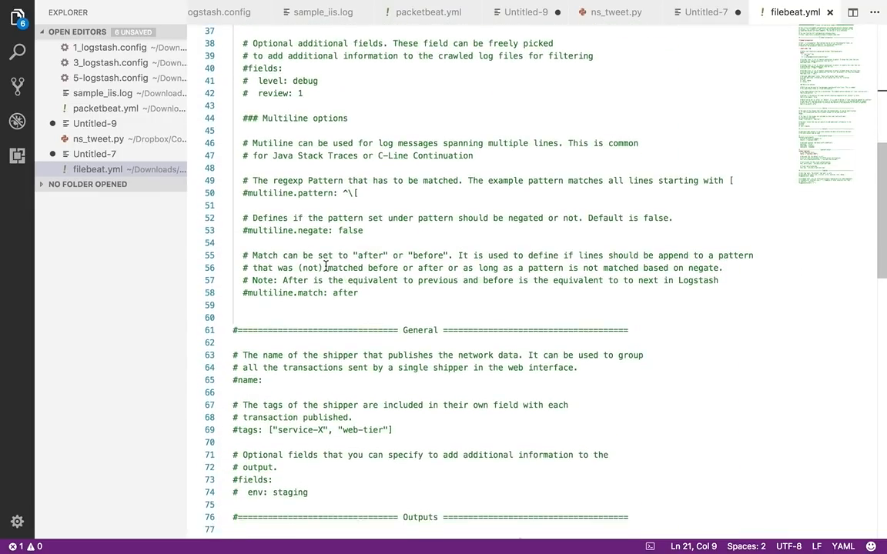
scroll(326, 266, "down", 7)
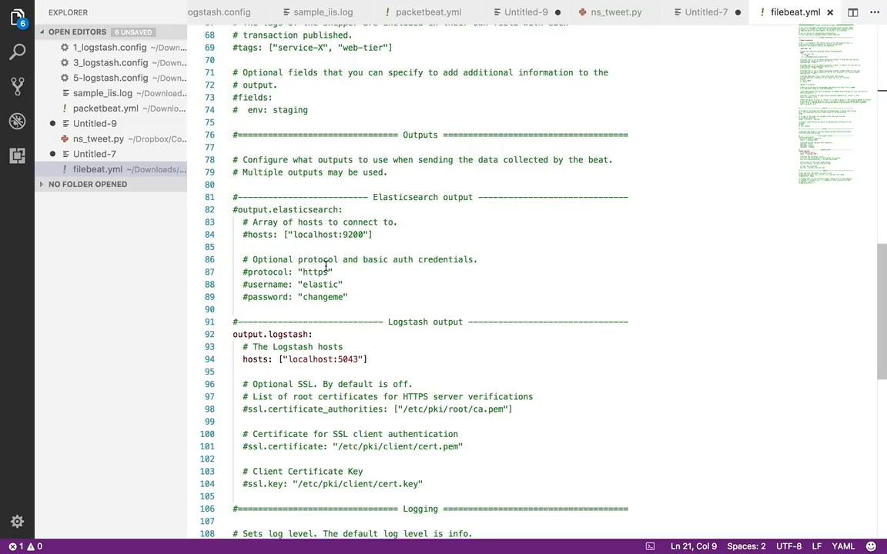
Switch to Finder and preview the contents of logstash-tutorial.log in the Filebeat folder in an enlarged preview window
key("ctrl+Left")
key("ctrl+Left")
key("ctrl+Left")
key("ctrl+Left")
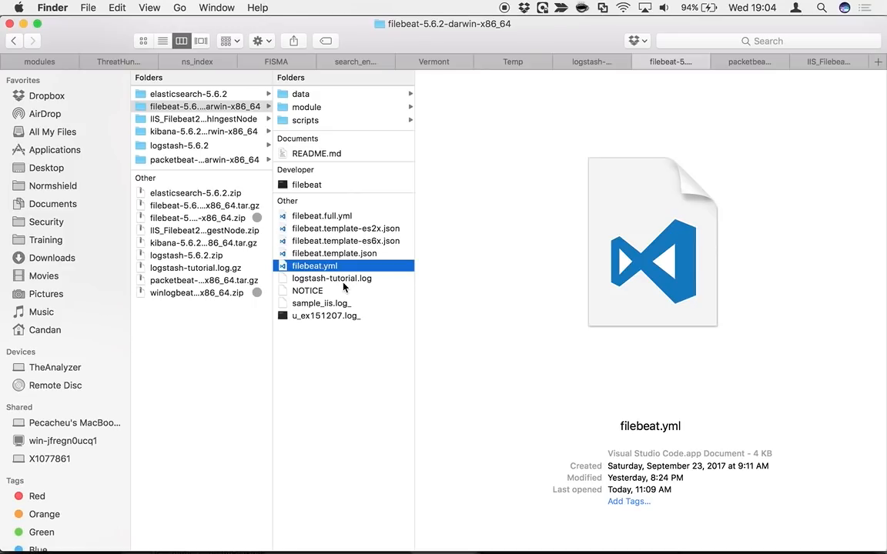
left_click(343, 281)
key("space")
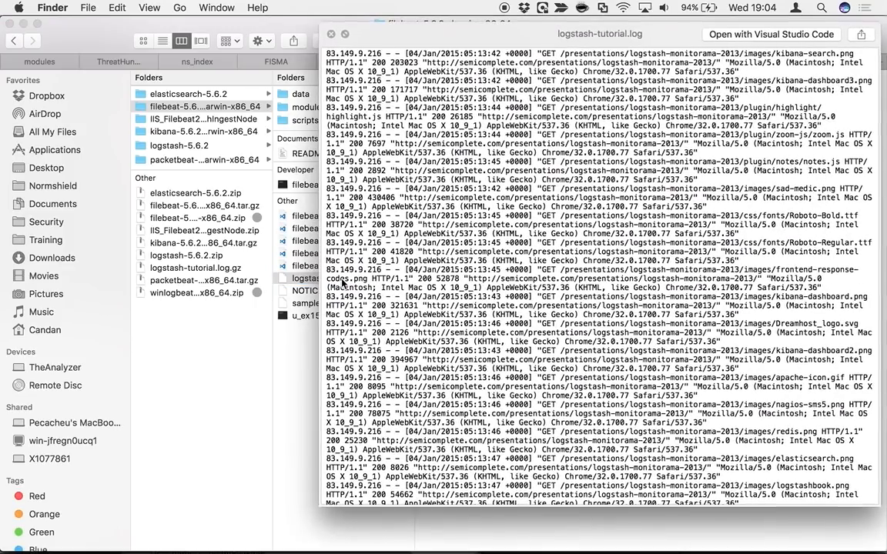
left_click_drag(318, 316, 34, 319)
scroll(322, 317, "down", 1)
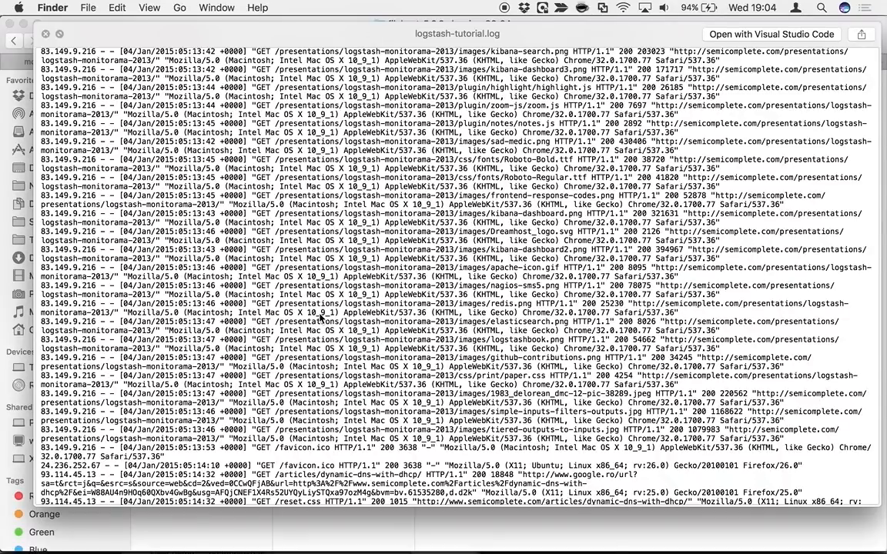
key("space")
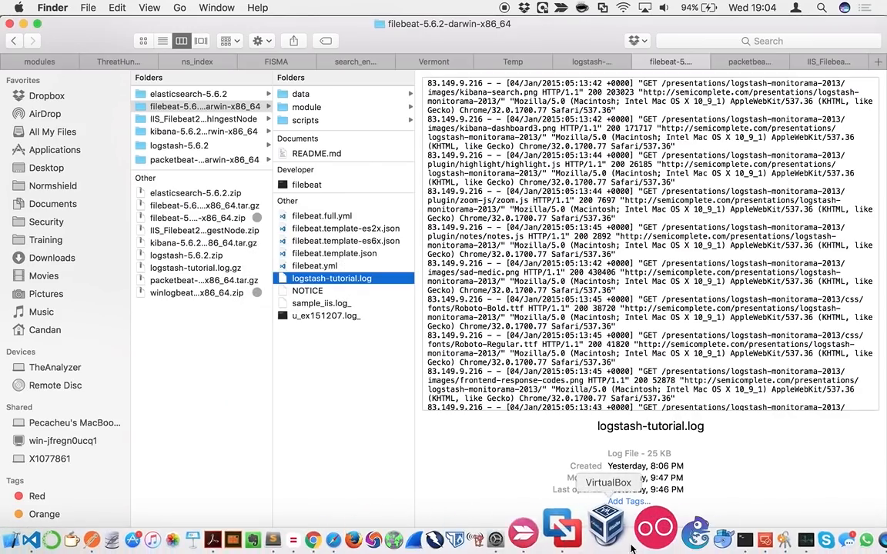
Switch to Terminal and start Filebeat in its own session with ./filebeat -e -c filebeat.yml -d "publish"
left_click(691, 538)
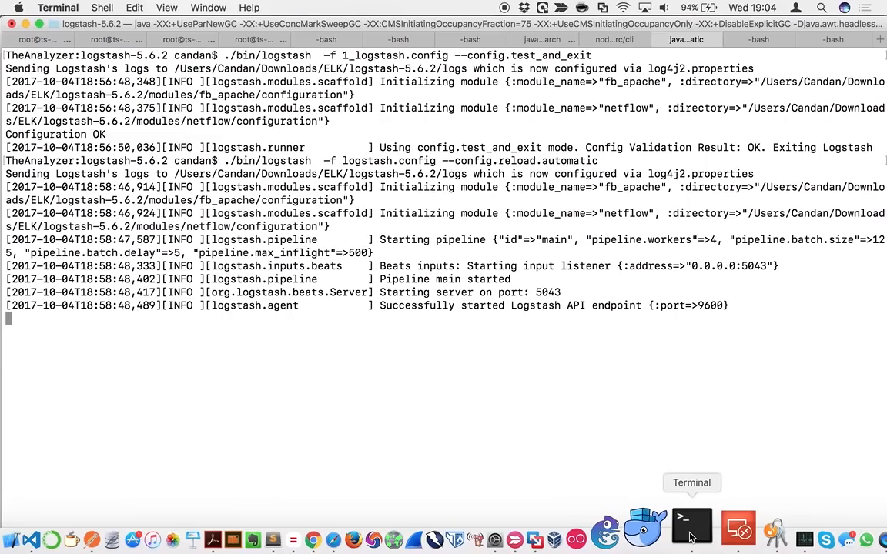
left_click(758, 41)
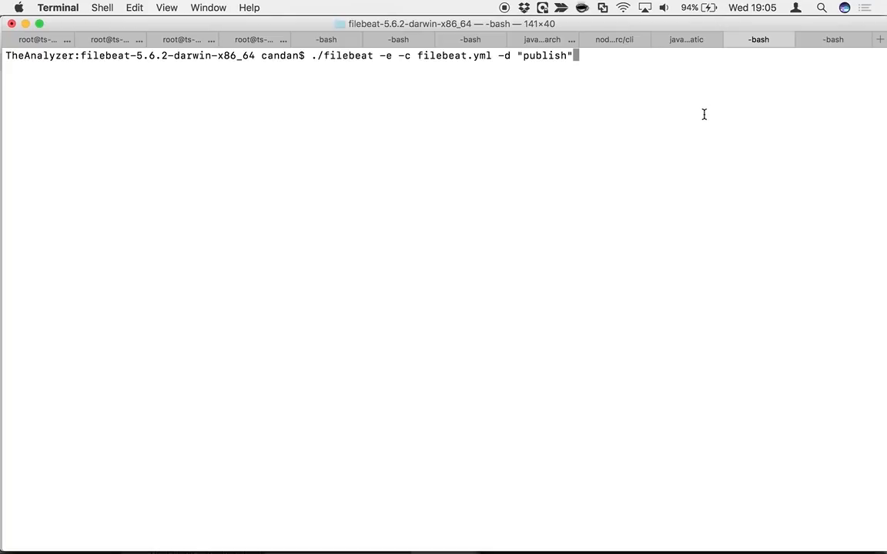
key("Return")
Compare the events printed in the Logstash session with those published in the Filebeat session
left_click(659, 39)
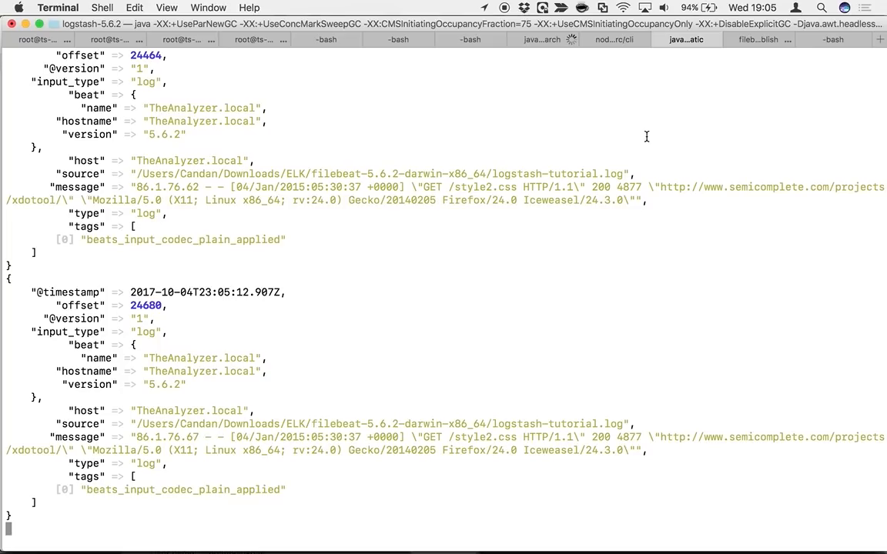
left_click(759, 42)
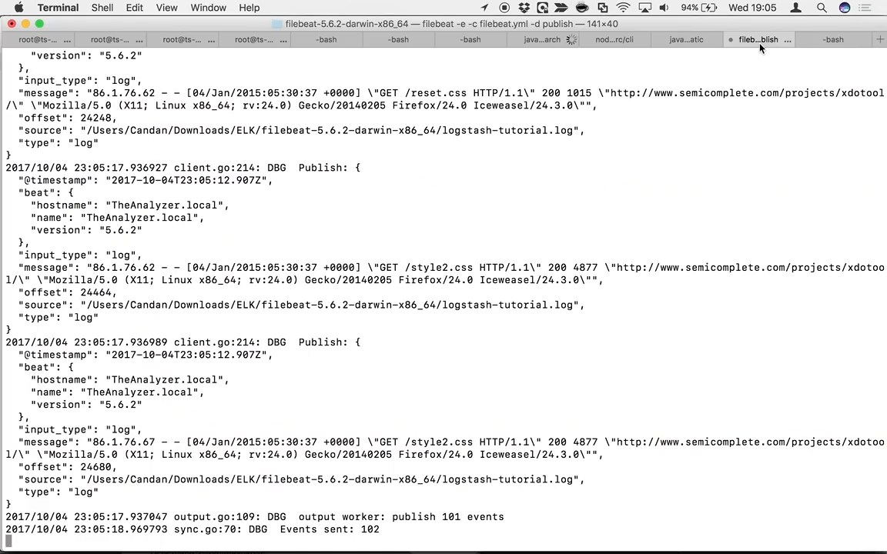
left_click(682, 40)
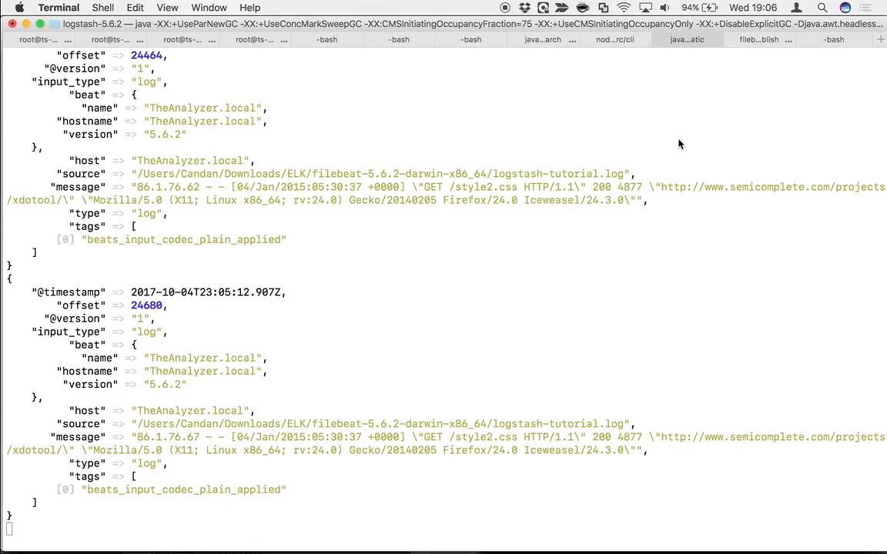
Switch to Visual Studio Code and show the commented-out filter section of logstash.config
key("ctrl+Right")
key("ctrl+Right")
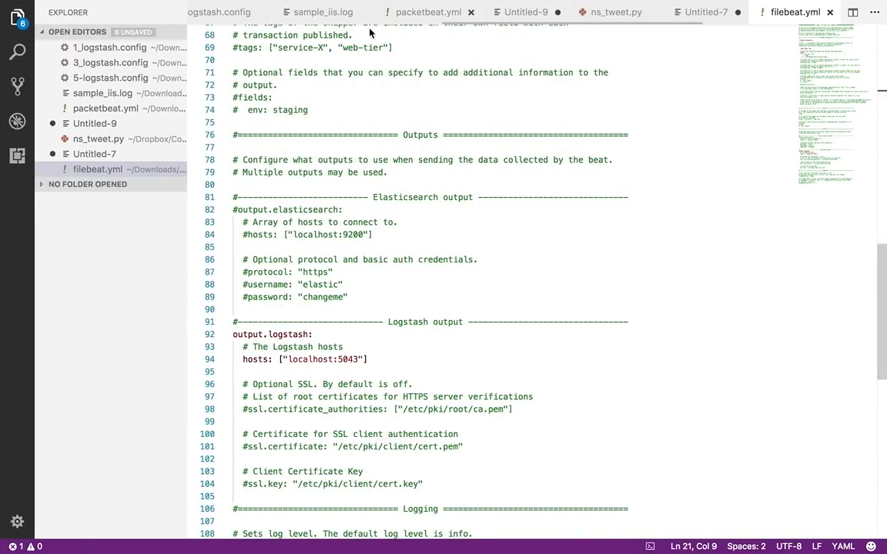
scroll(129, 103, "up", 3)
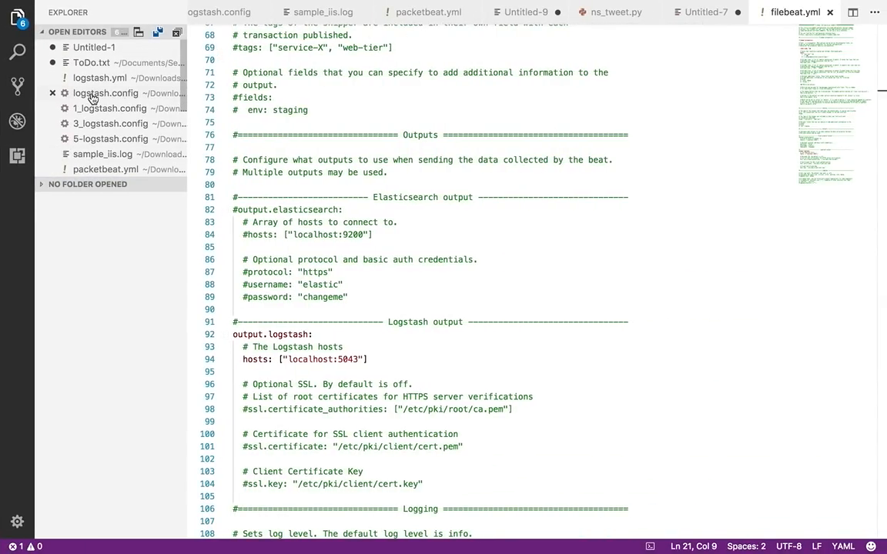
left_click(92, 95)
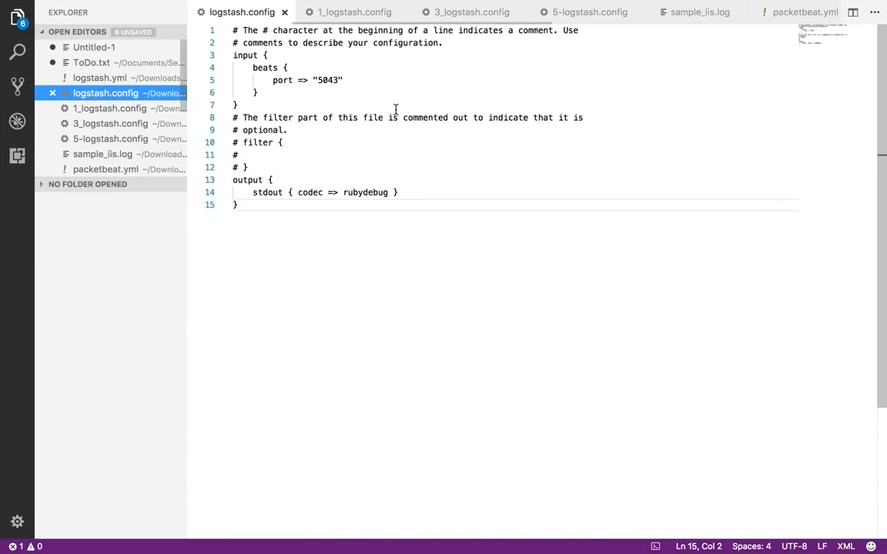
left_click(274, 145)
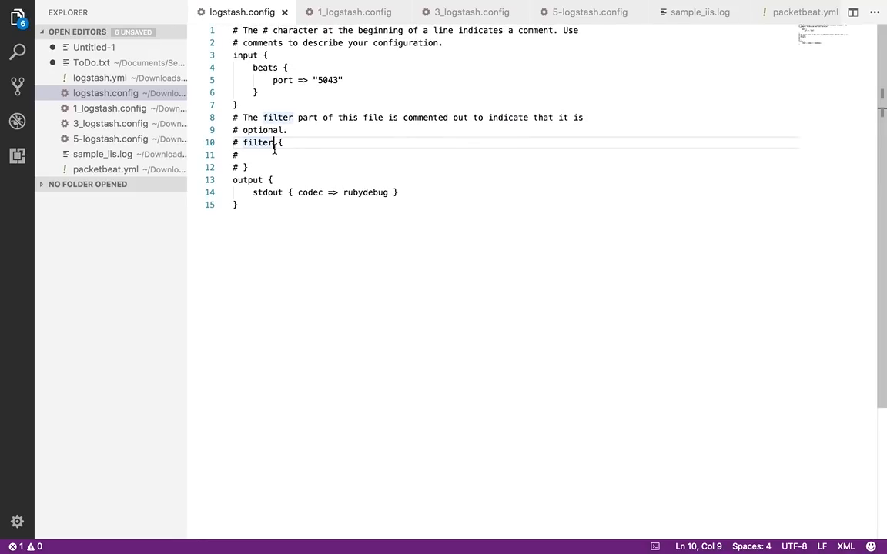
Switch to Finder, open 2_logstash.config from the logstash-5.6.2 folder in Visual Studio Code, and copy its grok block
key("ctrl+Left")
key("ctrl+Left")
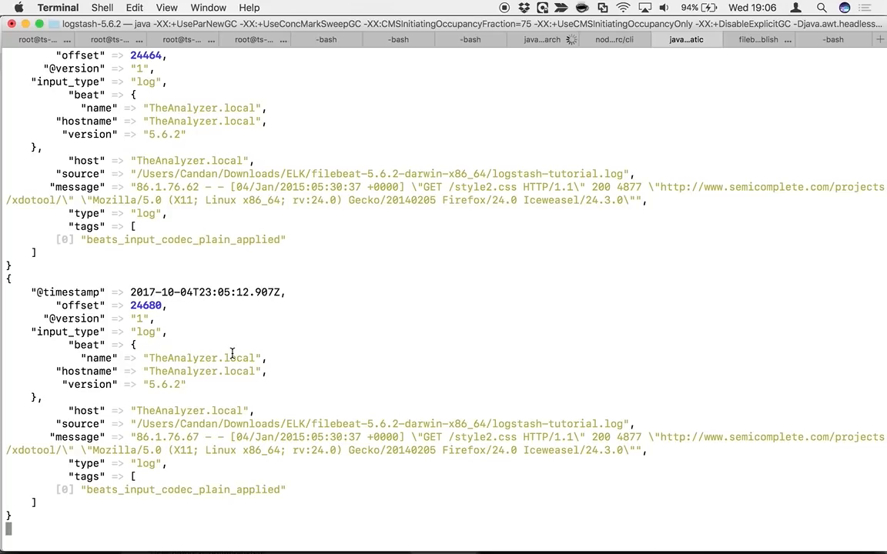
mouse_move(257, 553)
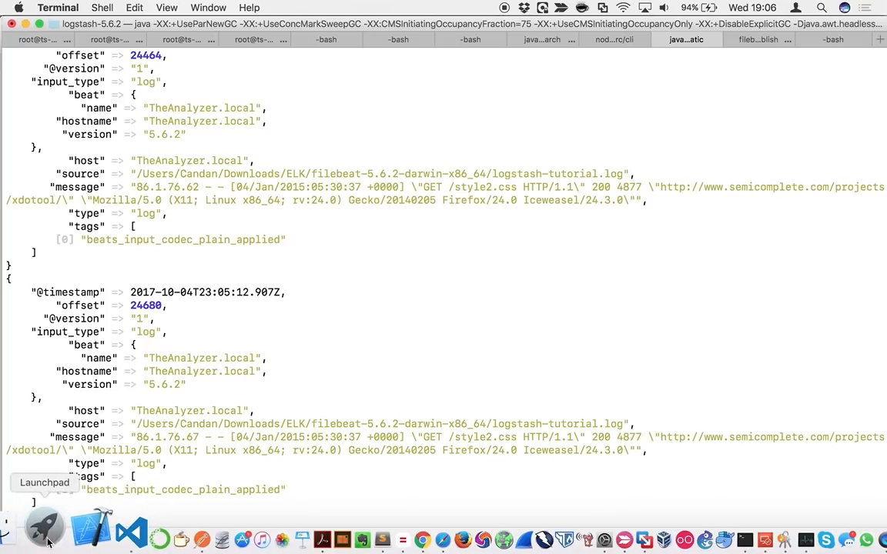
left_click(24, 530)
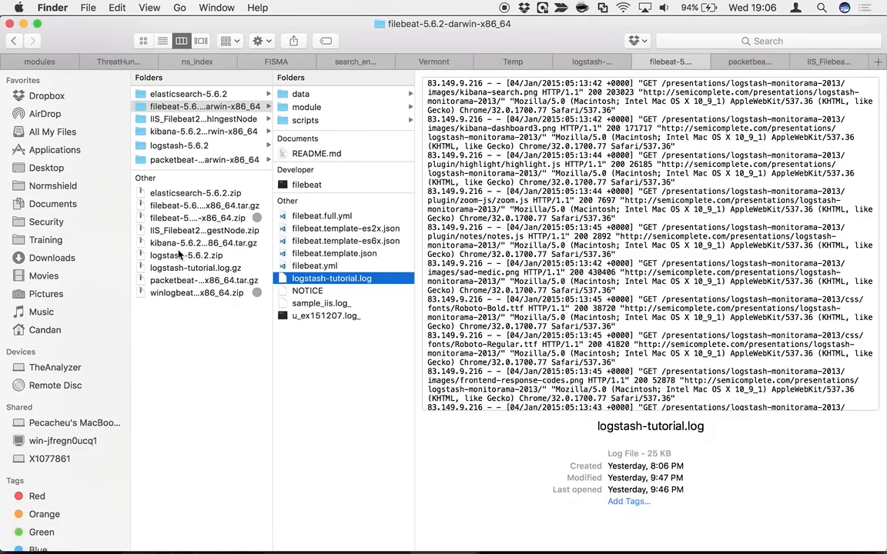
left_click(562, 60)
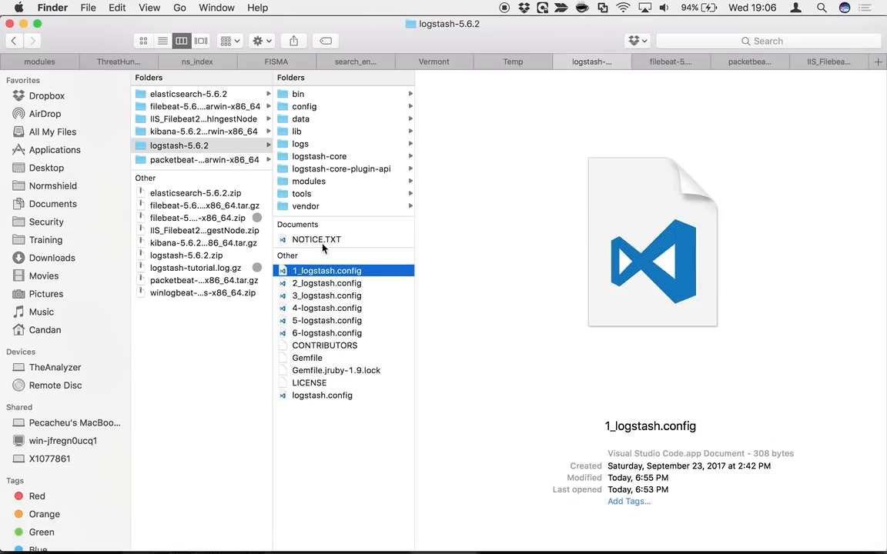
double_click(322, 283)
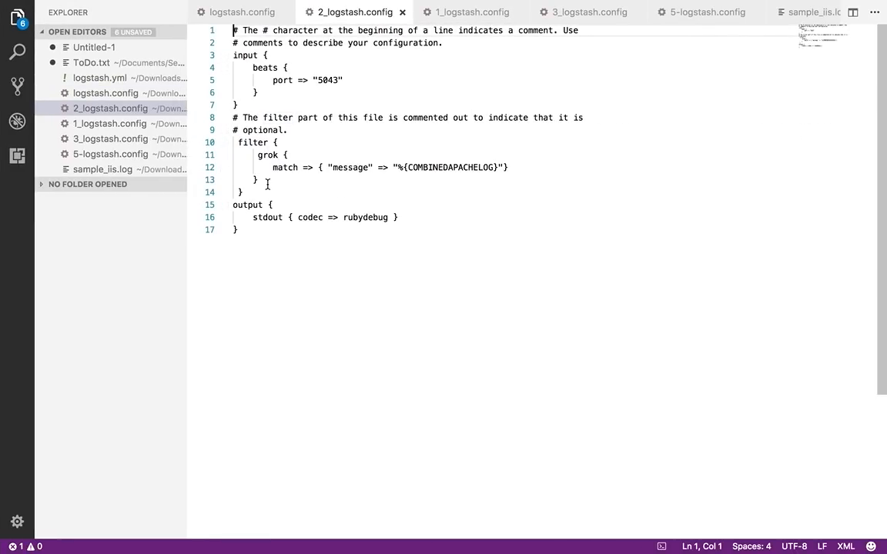
left_click_drag(262, 180, 209, 157)
key("super+c")
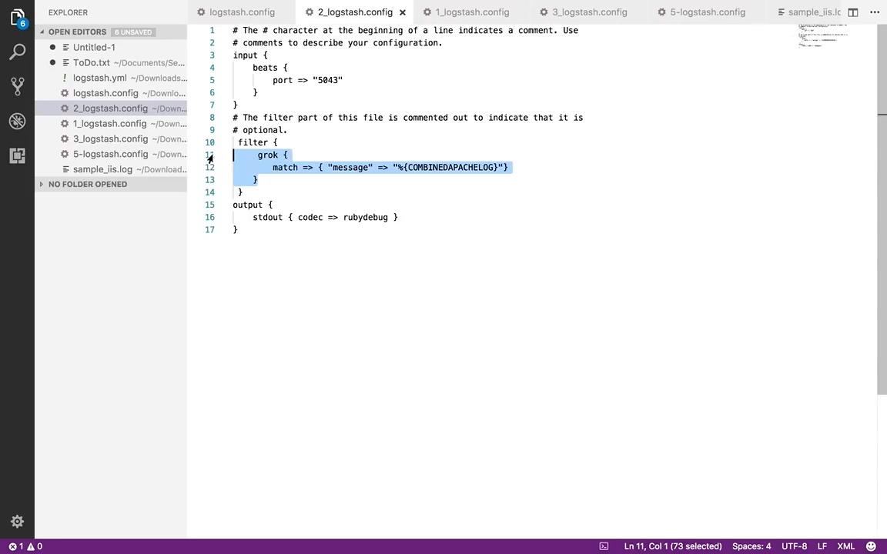
Uncomment the filter section in logstash.config, leaving an empty line between its braces
left_click(243, 14)
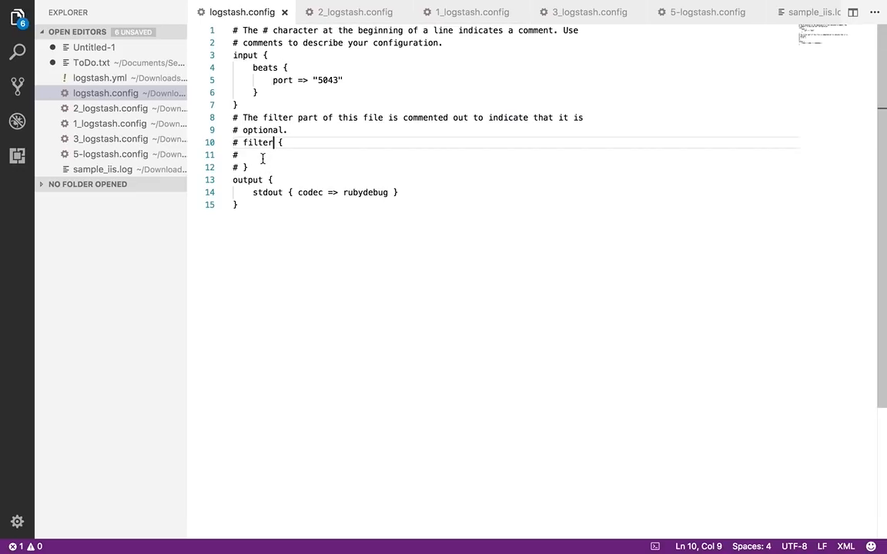
left_click(241, 167)
key("Left")
key("BackSpace")
key("Up")
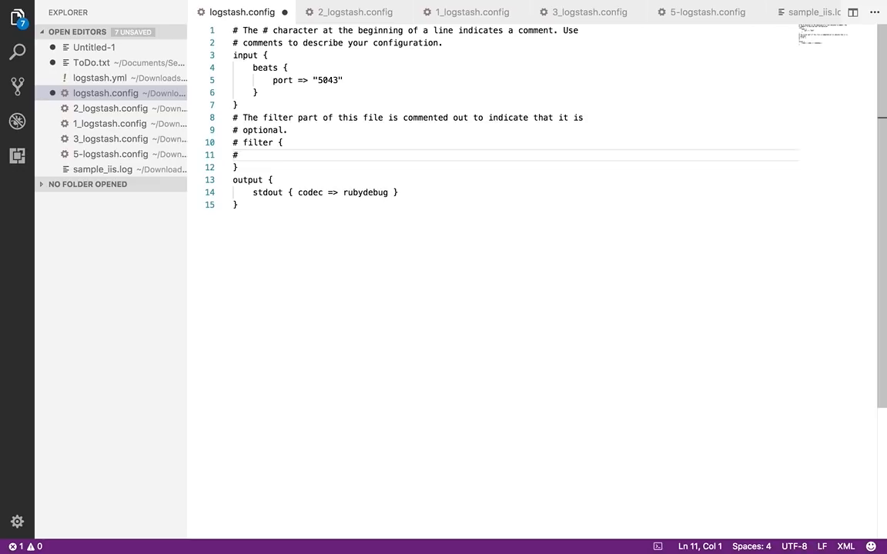
key("Delete")
key("Delete")
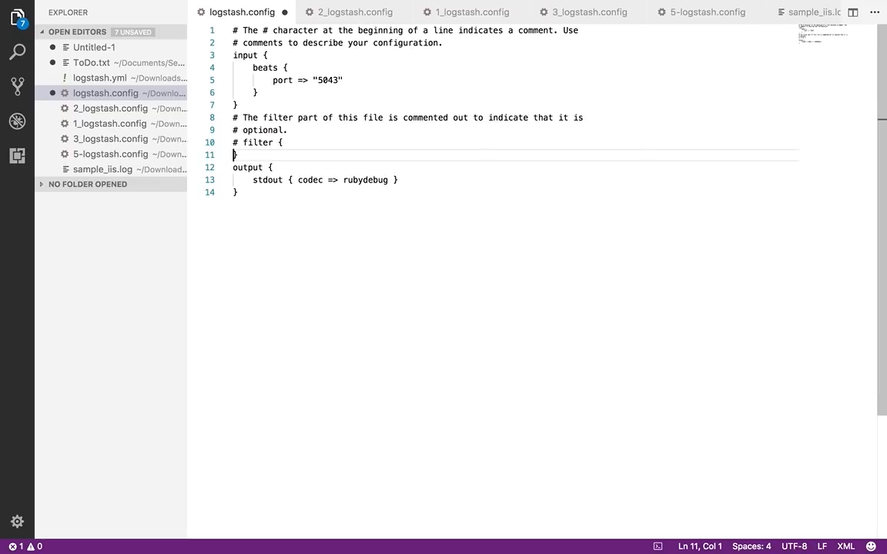
key("Return")
key("Up")
key("Up")
key("Delete")
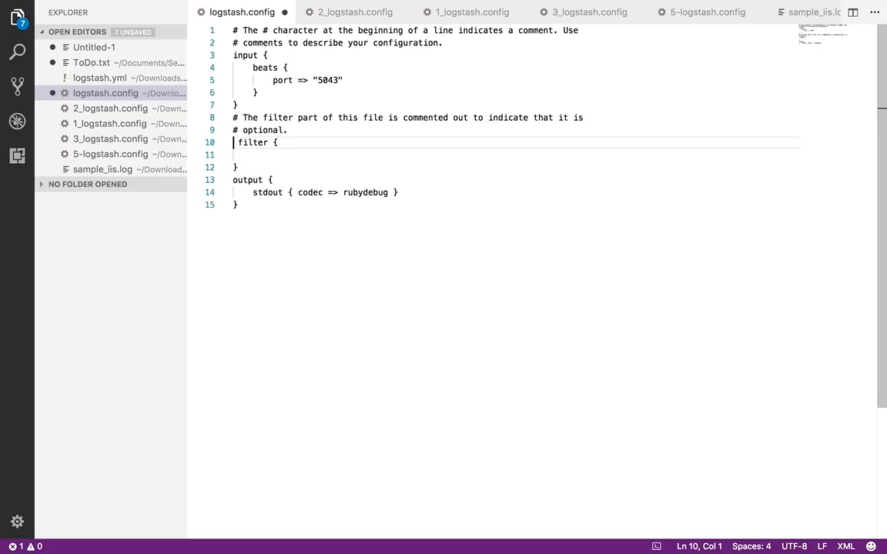
key("Delete")
Paste the grok block matching "message" to %{COMBINEDAPACHELOG} into the filter section, adjust its indentation and save logstash.config
left_click(281, 151)
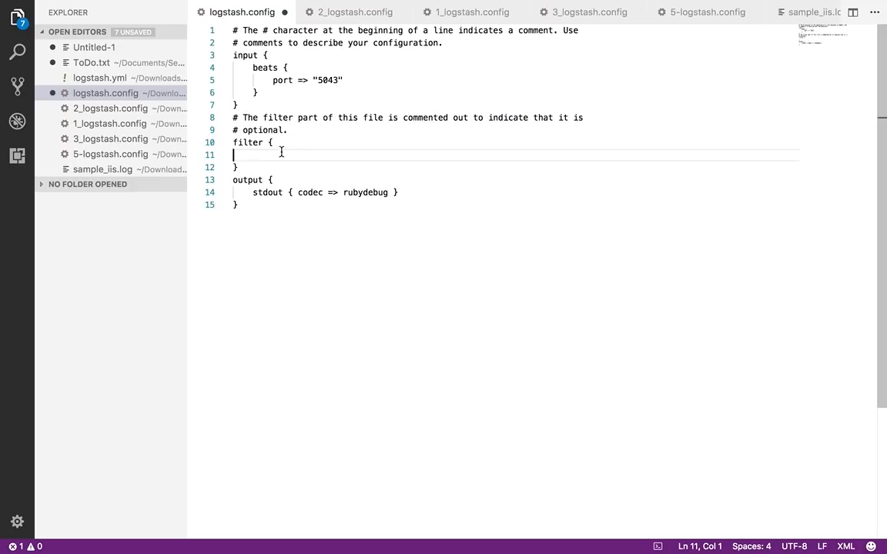
key("super+v")
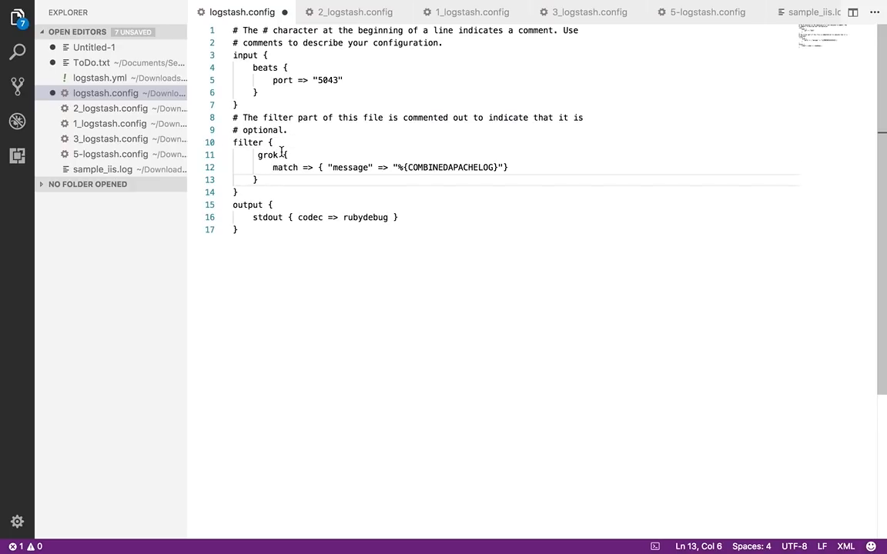
key("Up")
key("Up")
key("BackSpace")
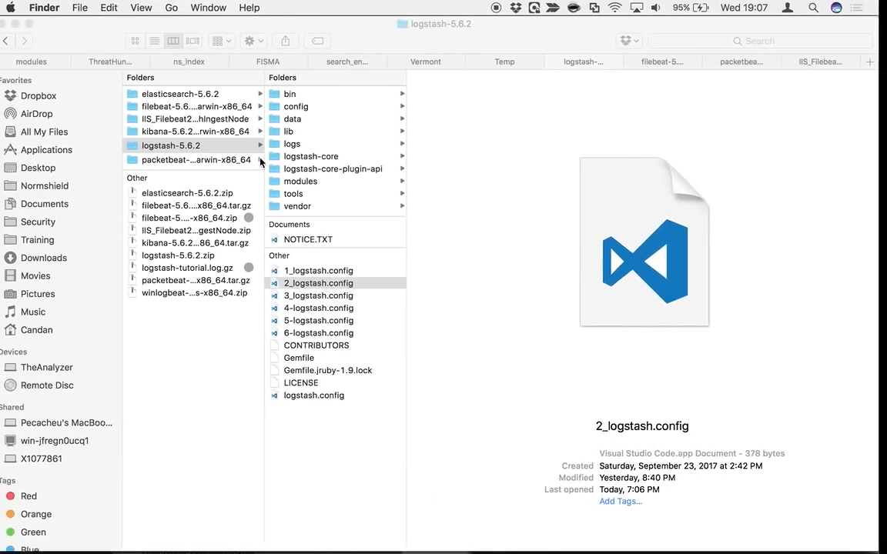
Switch to Terminal, check the Logstash session, and restart Filebeat on a cleared screen with ./filebeat -e -c filebeat.yml -d "publish"
mouse_move(604, 536)
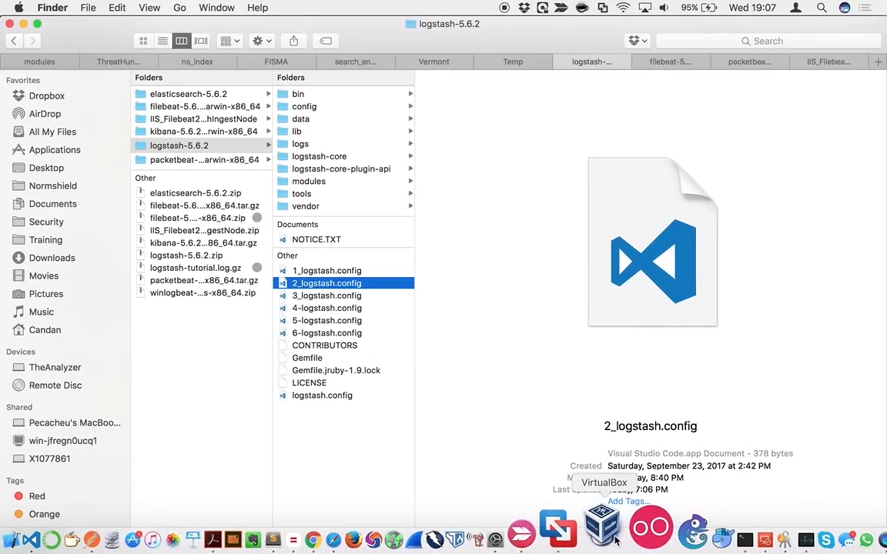
left_click(683, 527)
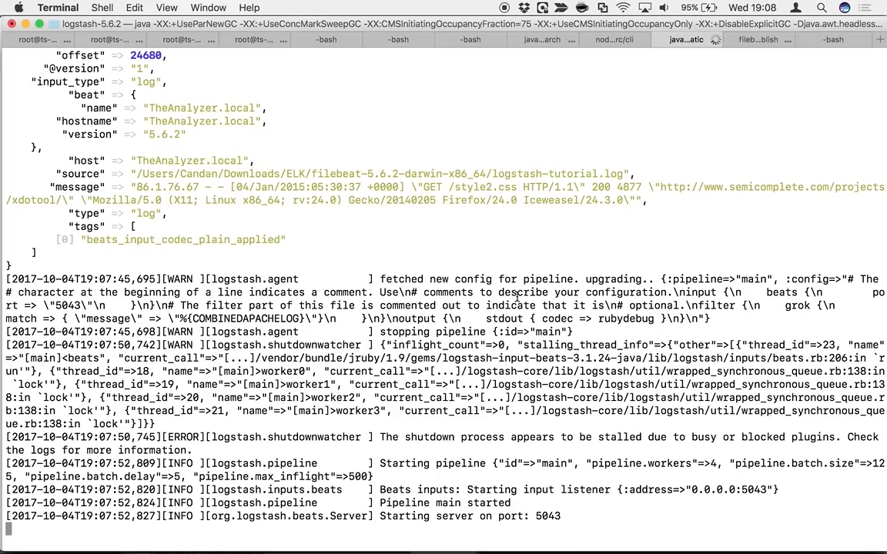
left_click(762, 39)
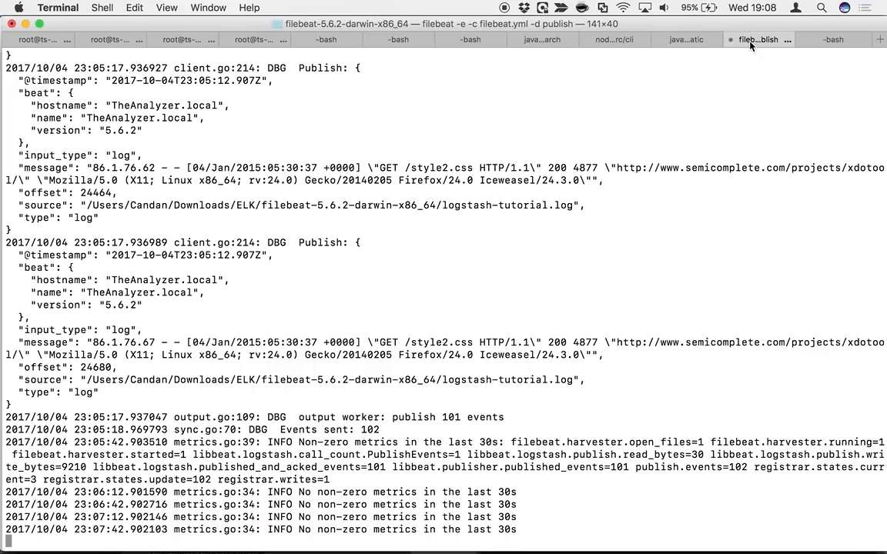
key("ctrl+c")
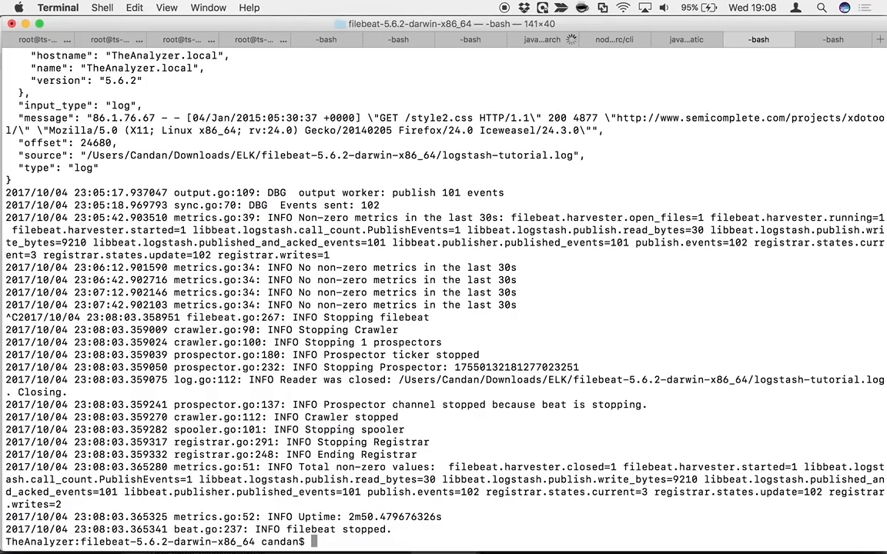
key("super+k")
key("Up")
key("Return")
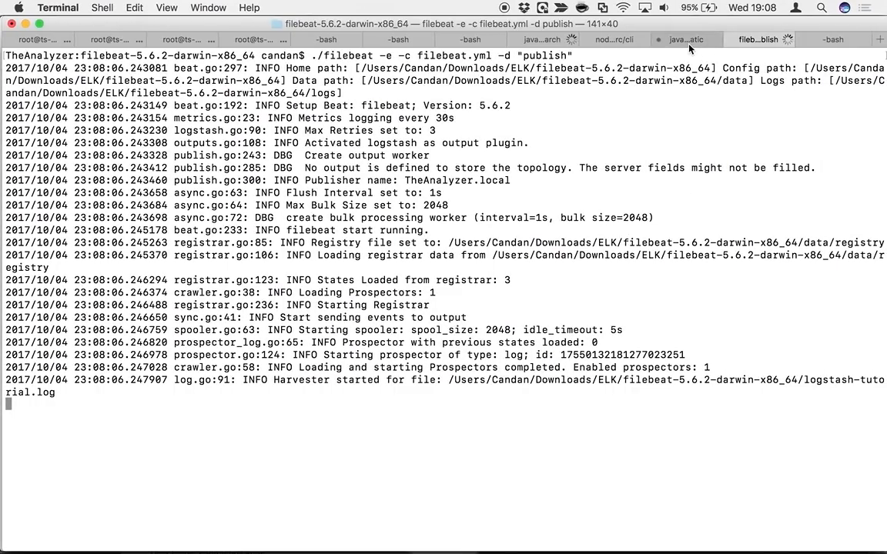
Check the parsed events in the Logstash session, and open 3_logstash.config from the logstash-5.6.2 folder in Finder
left_click(687, 40)
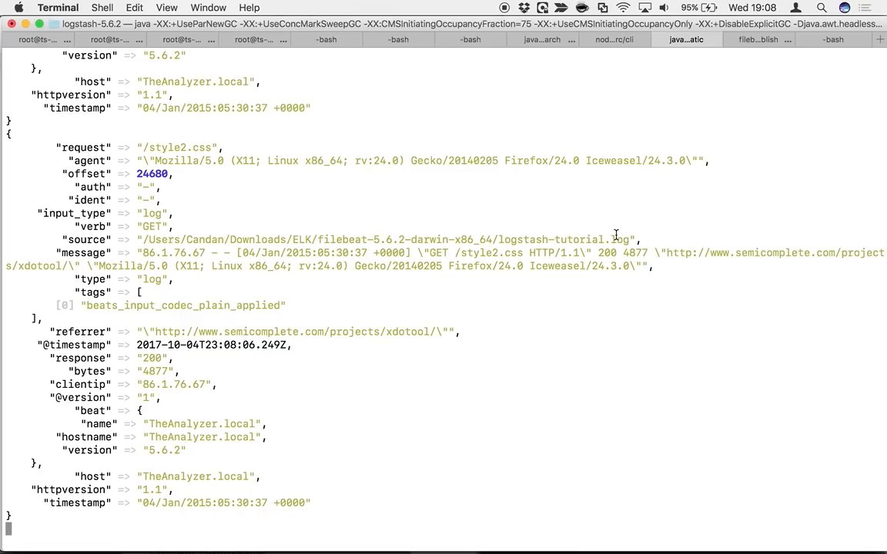
mouse_move(327, 548)
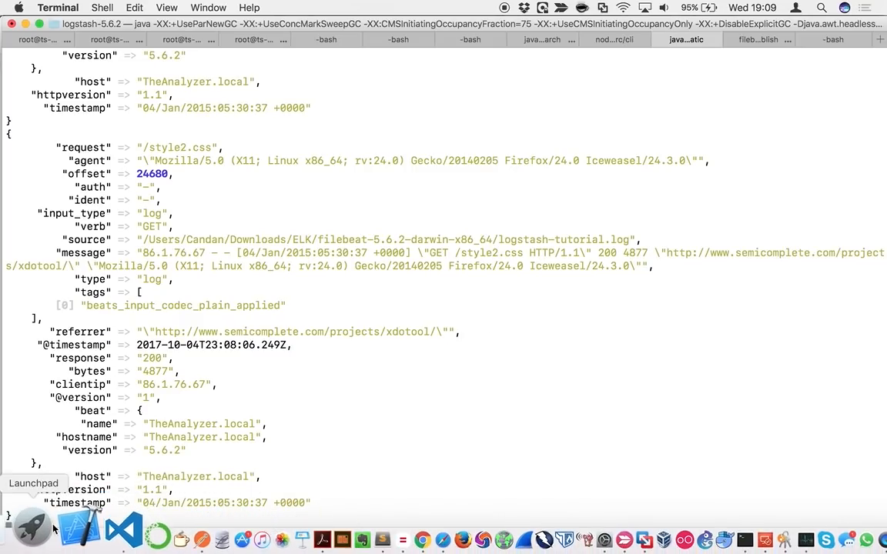
left_click(21, 535)
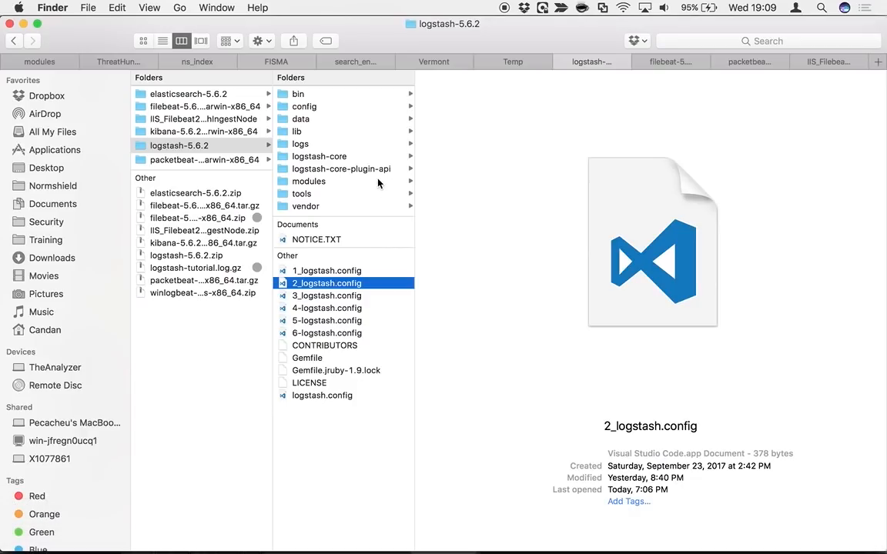
left_click(321, 299)
double_click(322, 297)
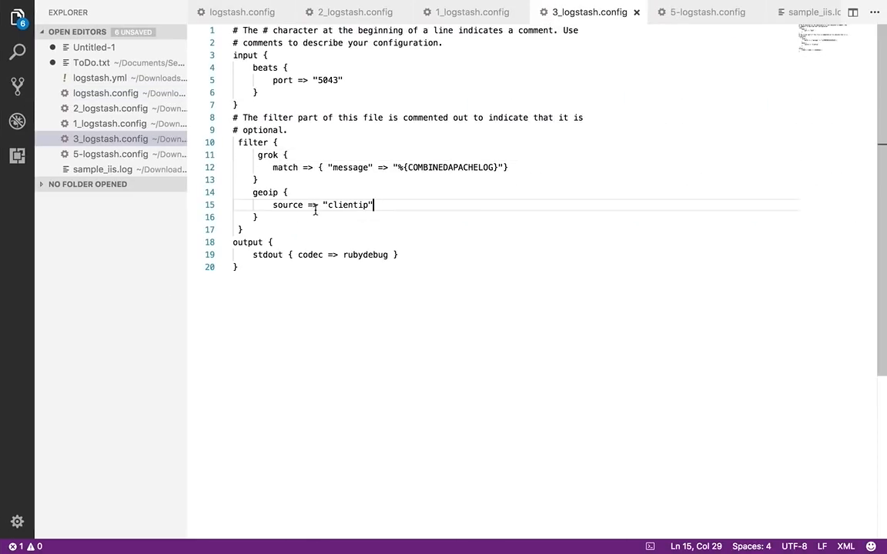
Copy the geoip block with source "clientip" from 3_logstash.config and paste it below the grok block in logstash.config's filter section
left_click_drag(265, 217, 262, 182)
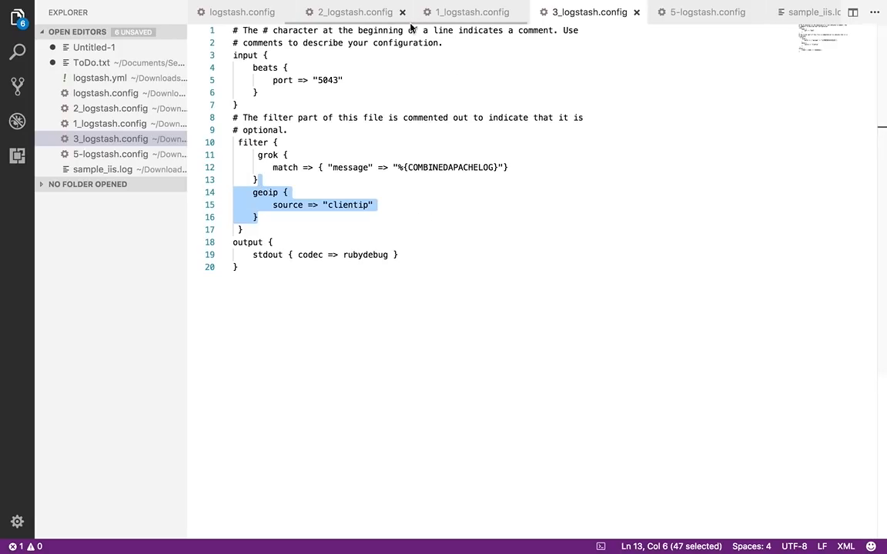
left_click(251, 13)
left_click(298, 179)
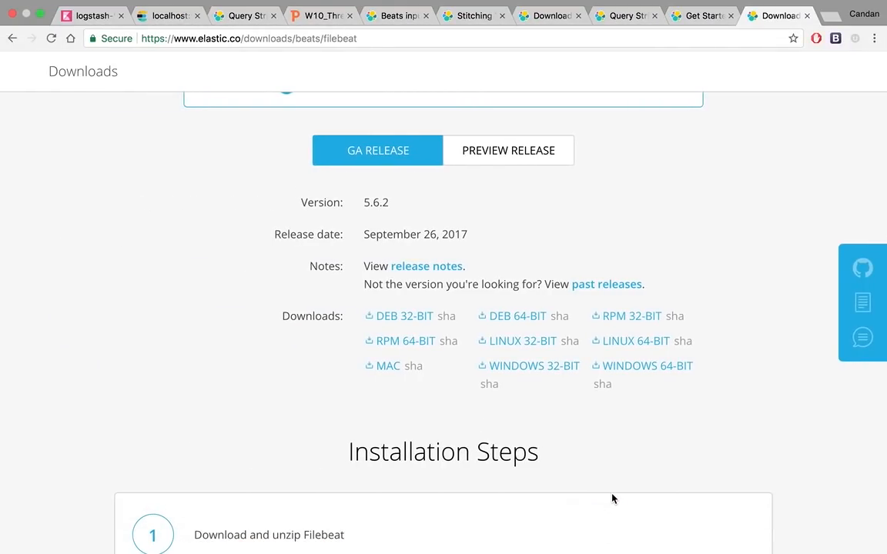
Switch to Terminal and check whether the Logstash session has reloaded the edited configuration
left_click(687, 531)
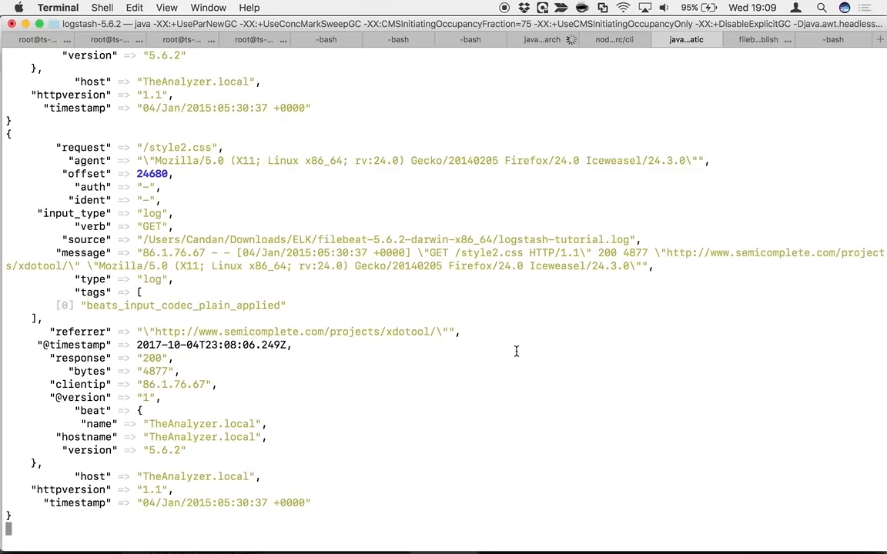
key("ctrl+Right")
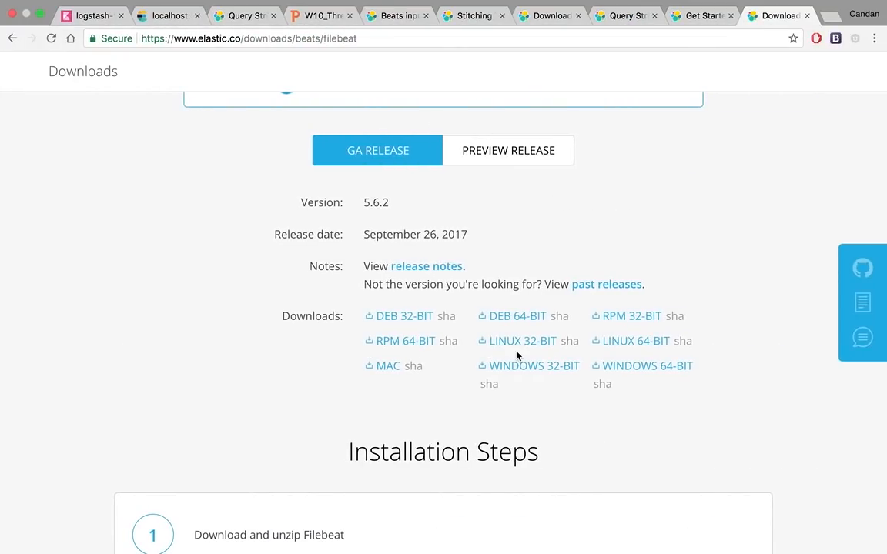
key("ctrl+Left")
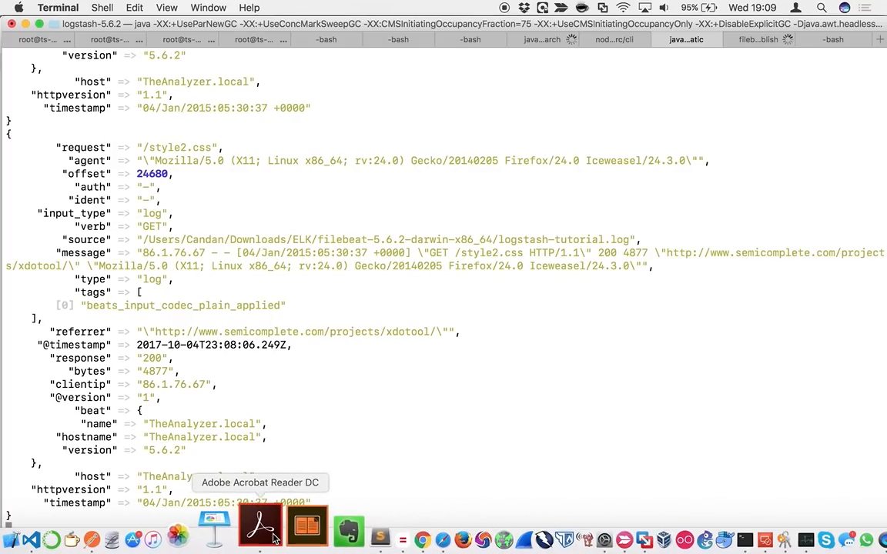
left_click(273, 535)
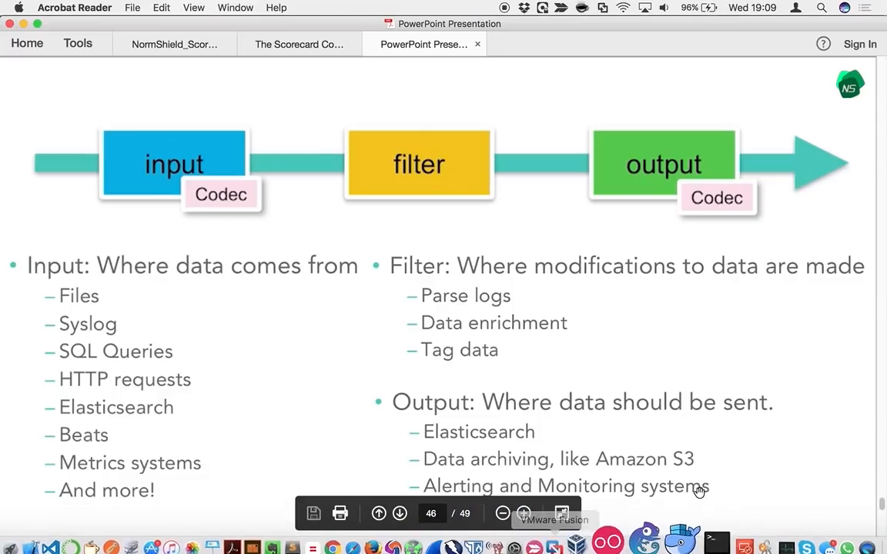
left_click(687, 523)
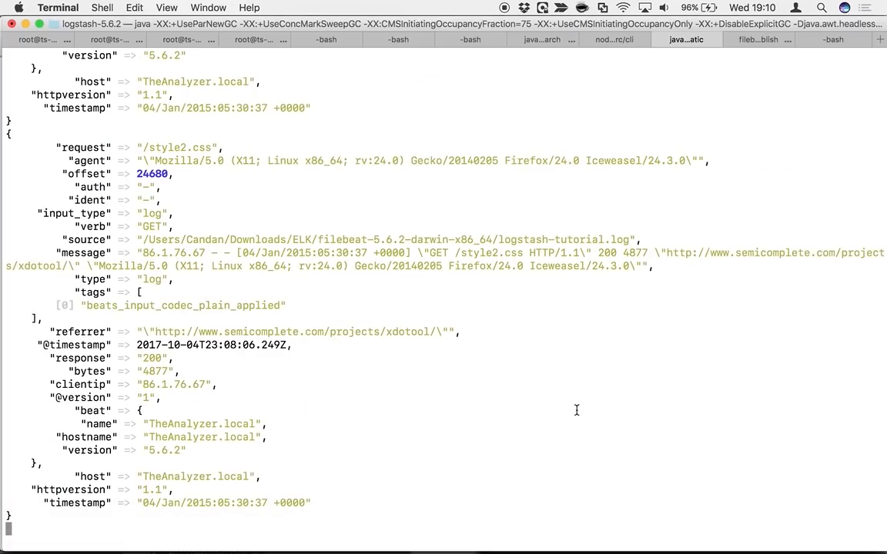
Return to logstash.config, save the added geoip filter, and go back to the Logstash session in Terminal to check the pipeline restart
key("ctrl+Right")
key("ctrl+Right")
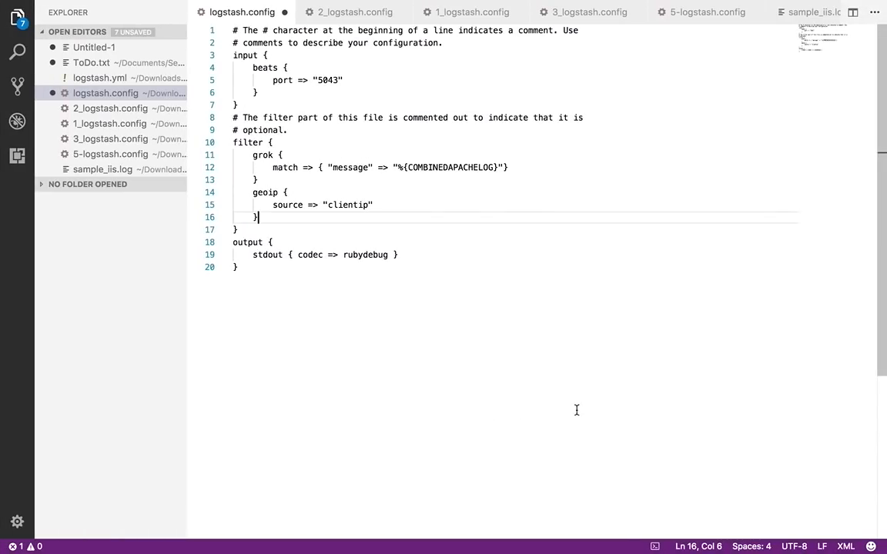
key("ctrl+Left")
key("ctrl+Left")
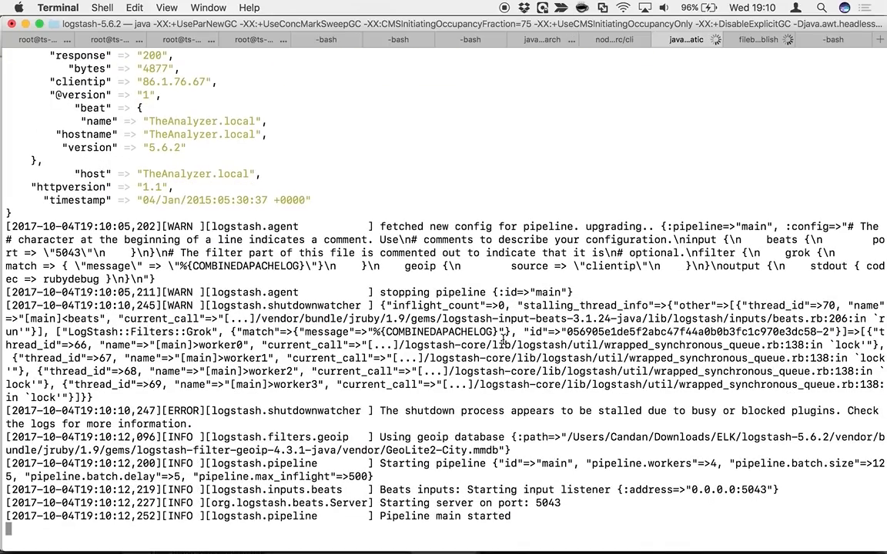
Stop Filebeat, rerun ./filebeat -e -c filebeat.yml -d "publish" on a cleared screen, and inspect the geoip fields in the Logstash output
key("super+shift+bracketright")
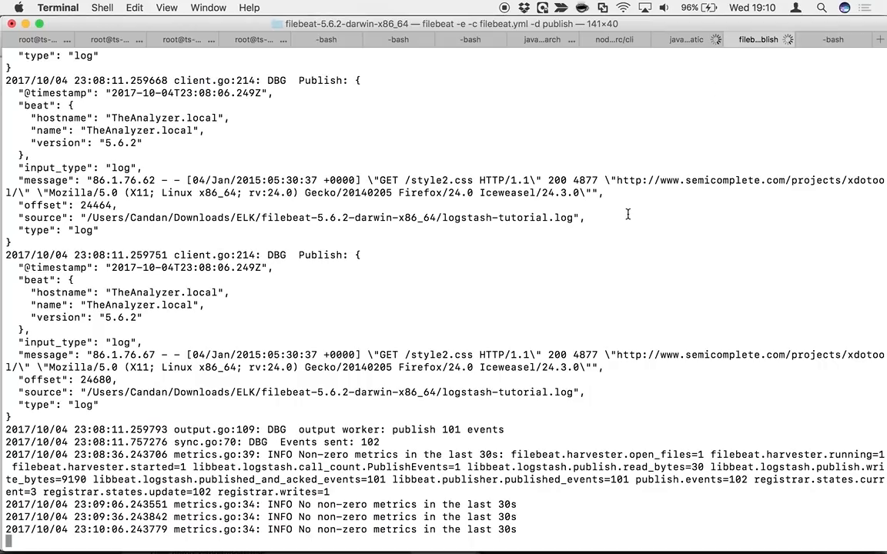
key("ctrl+c")
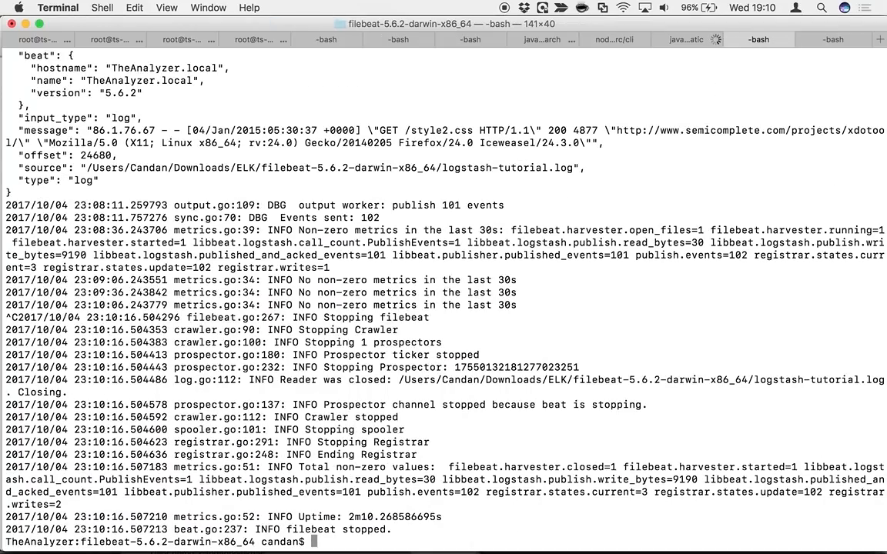
key("super+k")
key("Up")
key("Return")
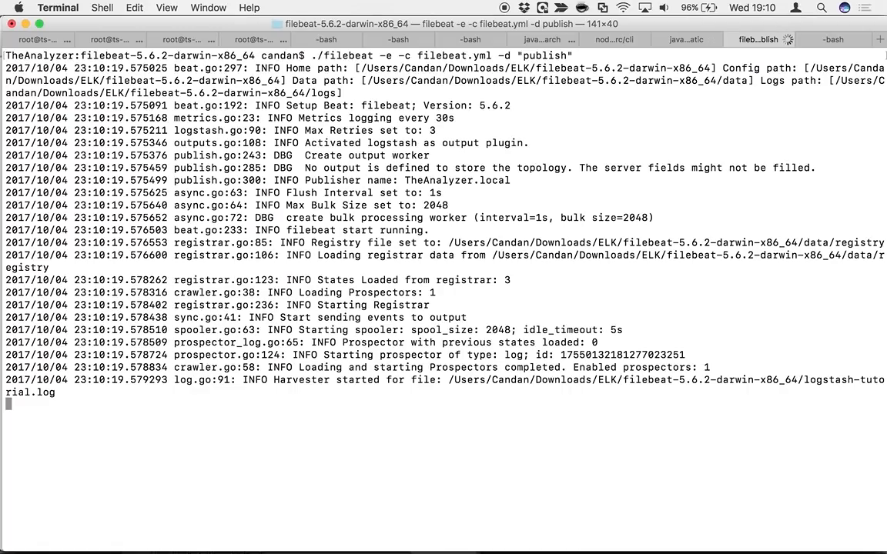
key("super+shift+bracketleft")
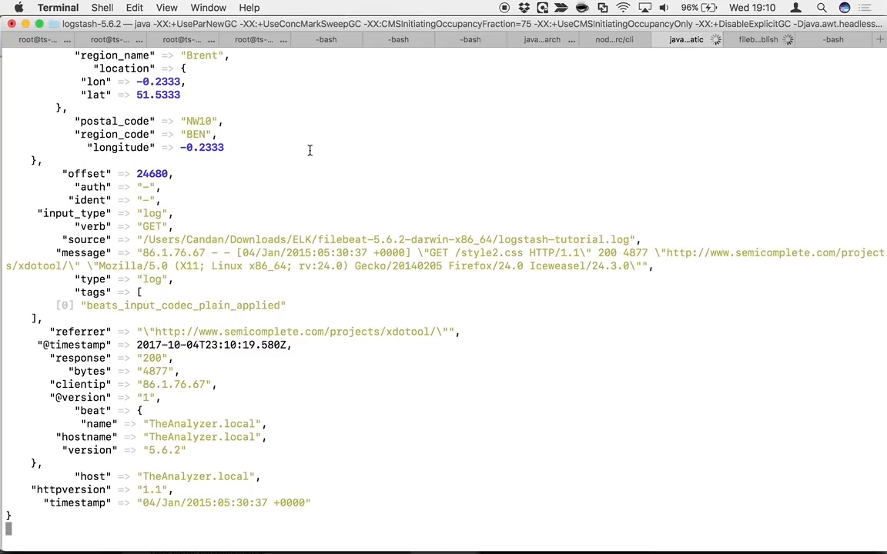
scroll(185, 121, "up", 5)
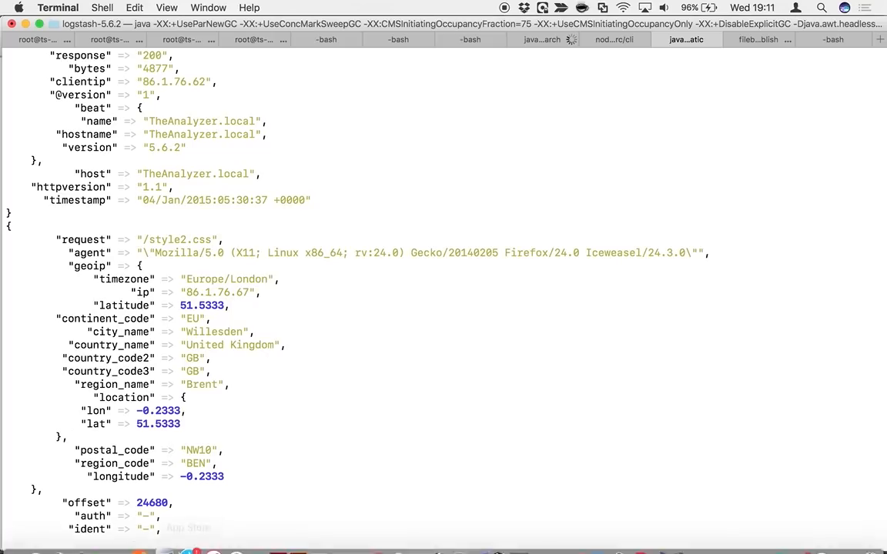
Switch to Finder, open 4-logstash.config from the logstash-5.6.2 folder, and copy the elasticsearch block from its output section
mouse_move(90, 548)
left_click(23, 542)
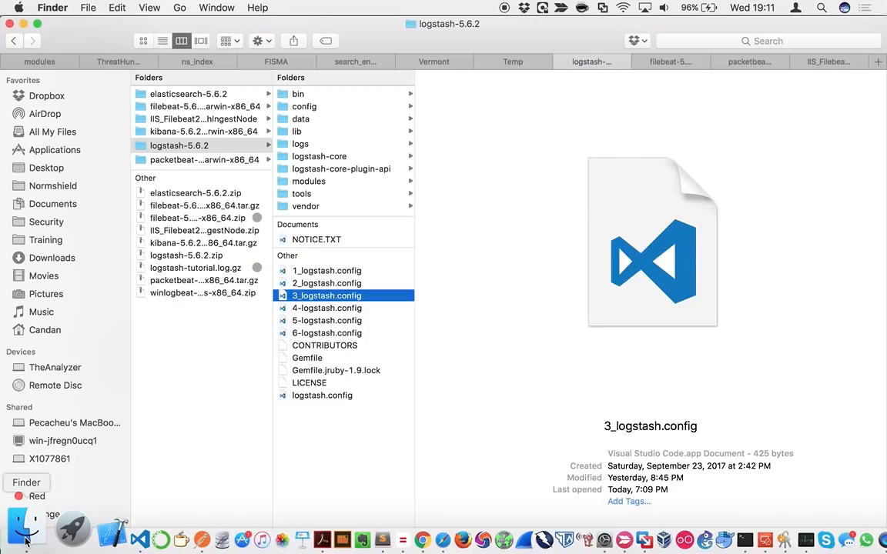
double_click(284, 308)
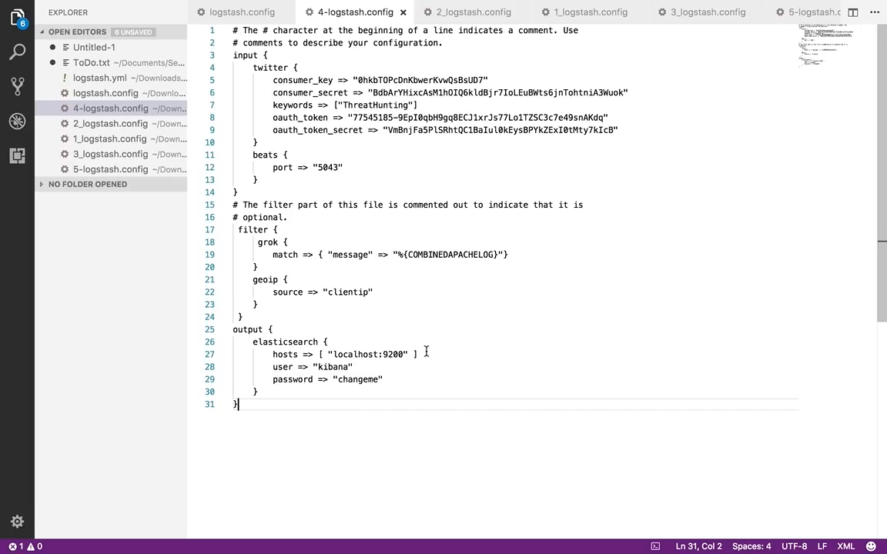
left_click_drag(422, 354, 273, 354)
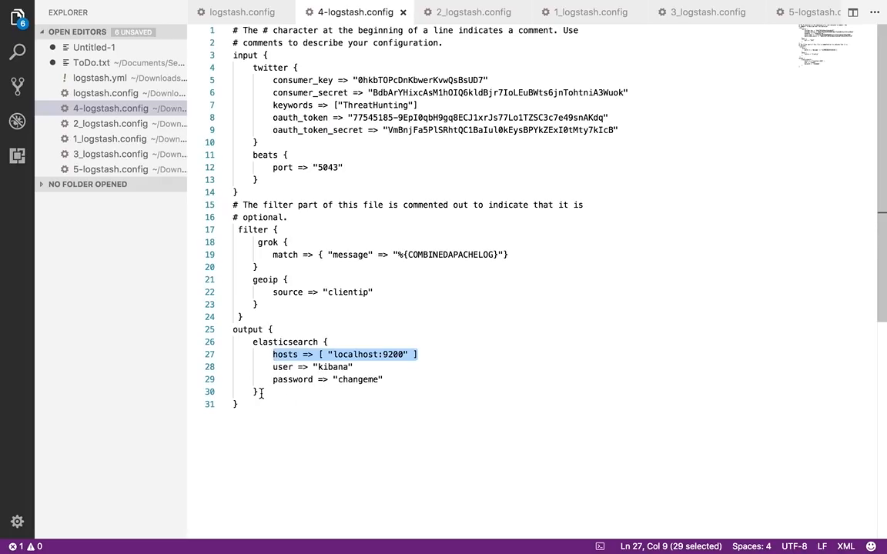
left_click_drag(259, 392, 274, 329)
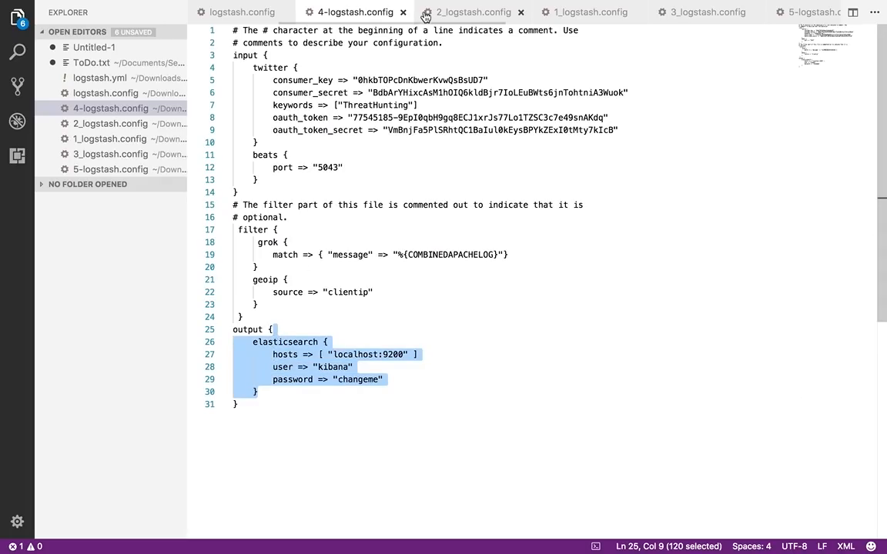
Paste the elasticsearch block with its hosts, user and password settings below the stdout line in logstash.config's output section
left_click(218, 13)
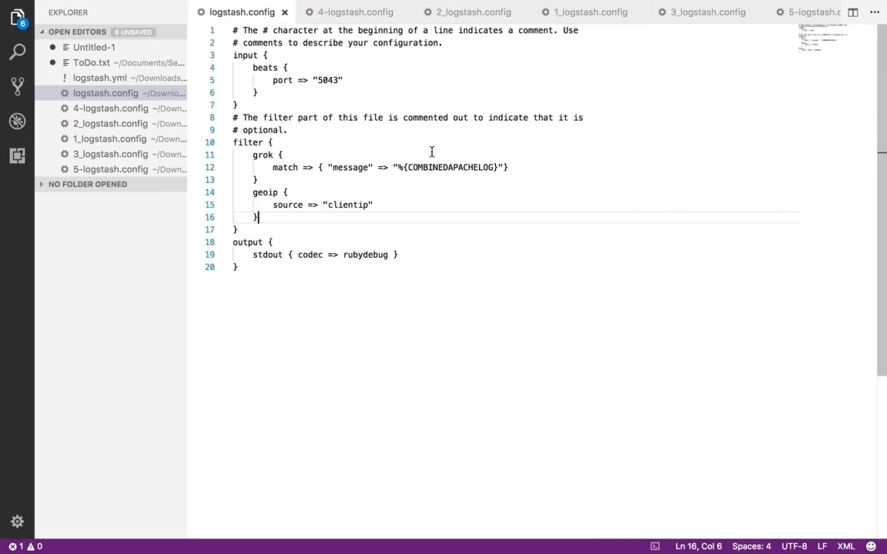
left_click(408, 255)
key("super+v")
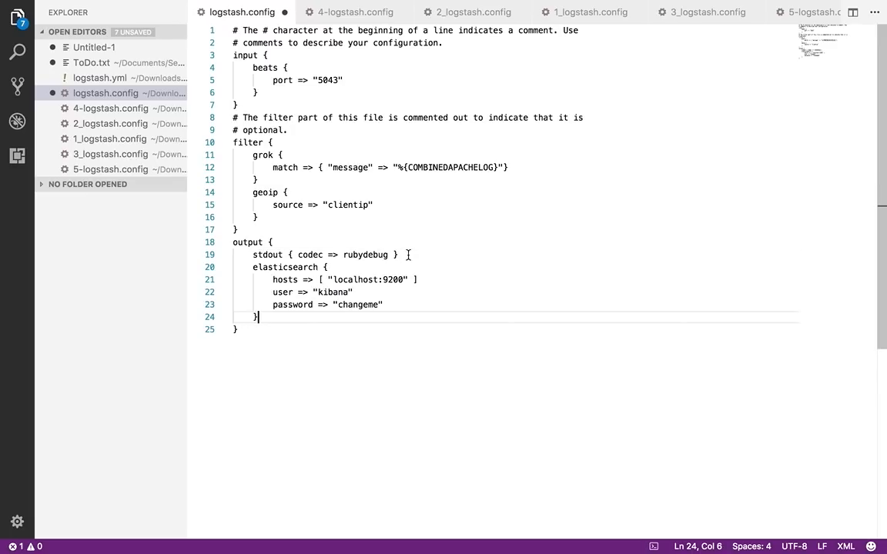
Delete the stdout line and the elasticsearch user and password lines, keeping hosts => [ "localhost:9200" ], and save logstash.config
left_click_drag(408, 255, 412, 248)
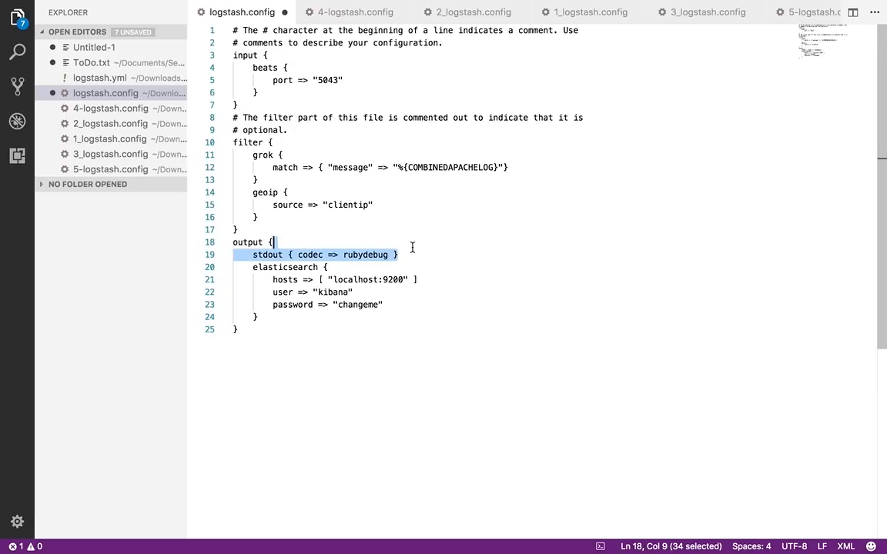
key("BackSpace")
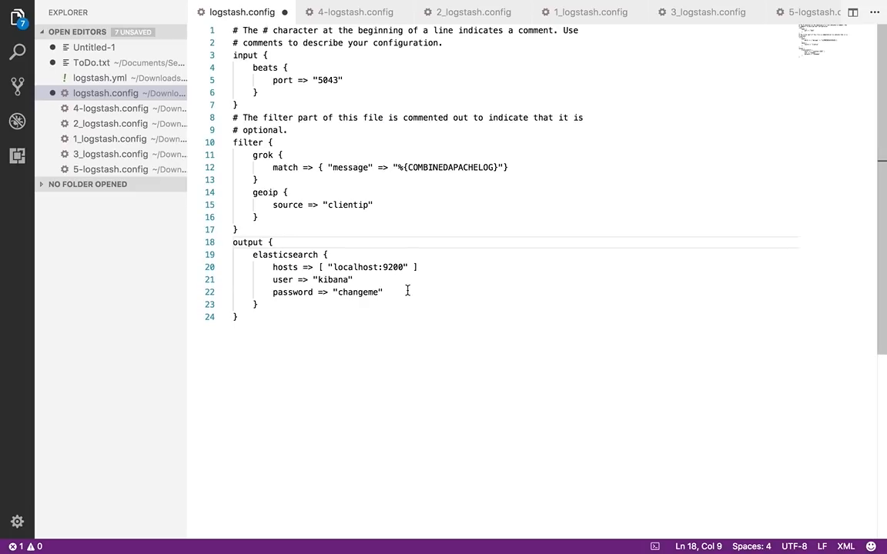
left_click_drag(407, 290, 431, 271)
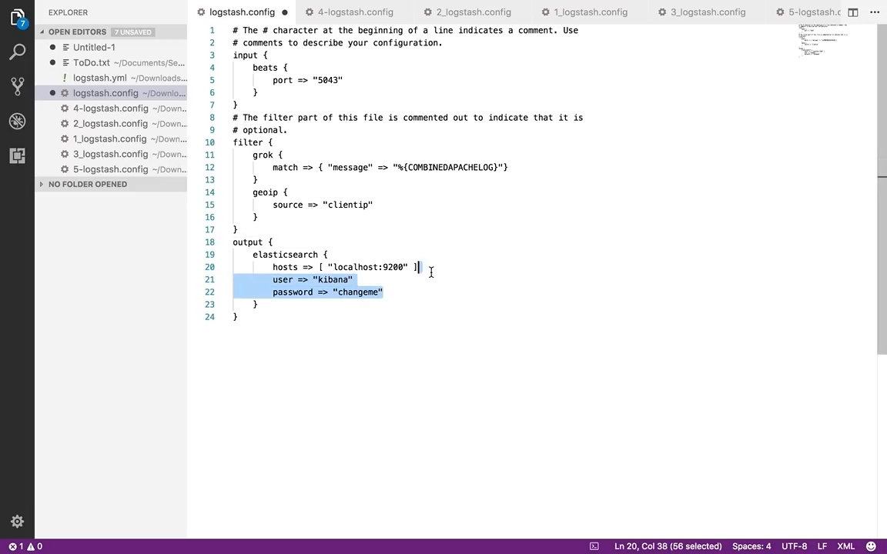
key("BackSpace")
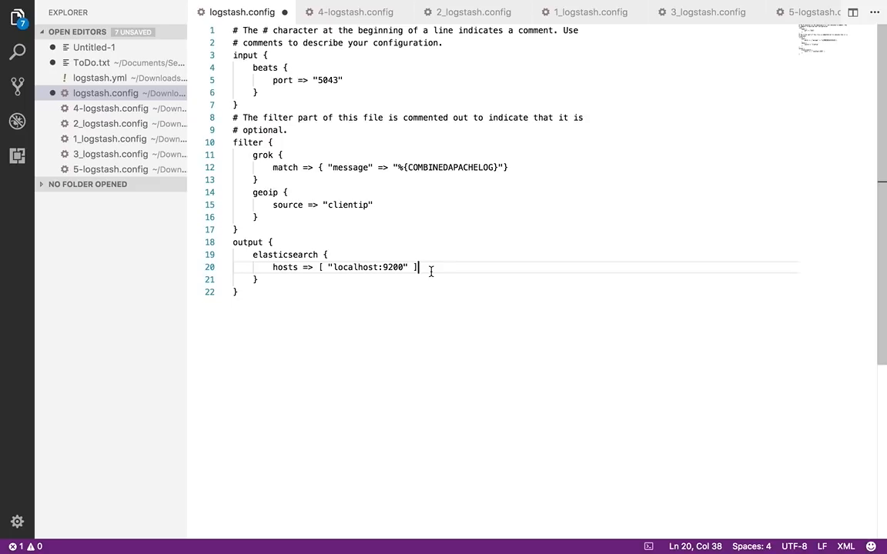
Switch to Terminal and check the Logstash session for the pipeline restart with the Elasticsearch output
key("ctrl+Left")
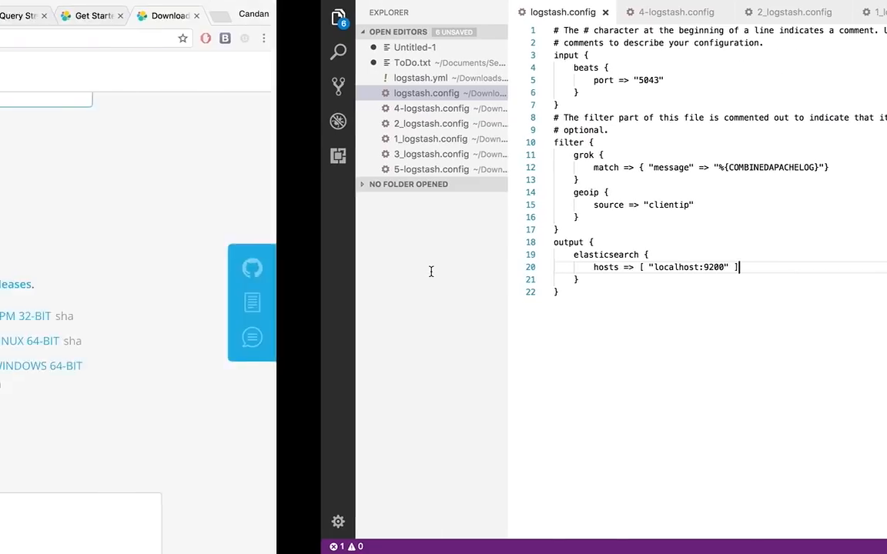
key("ctrl+Left")
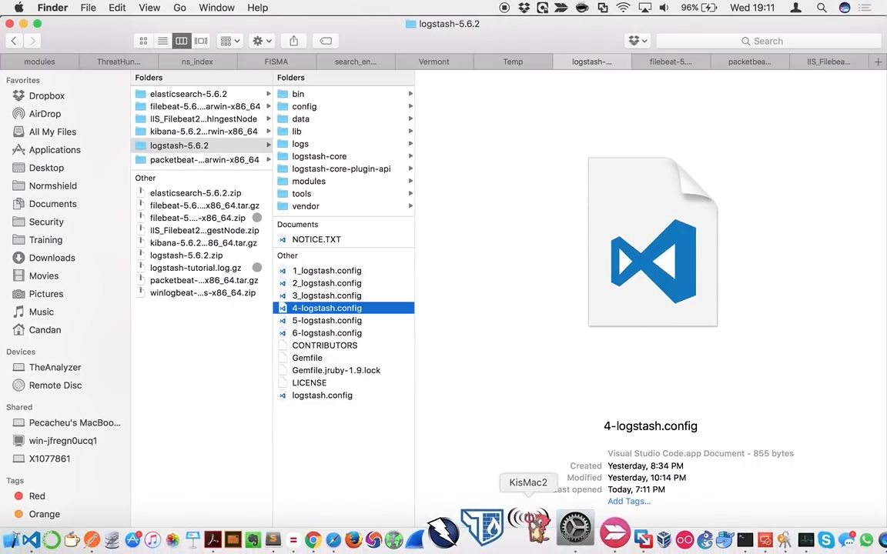
left_click(691, 531)
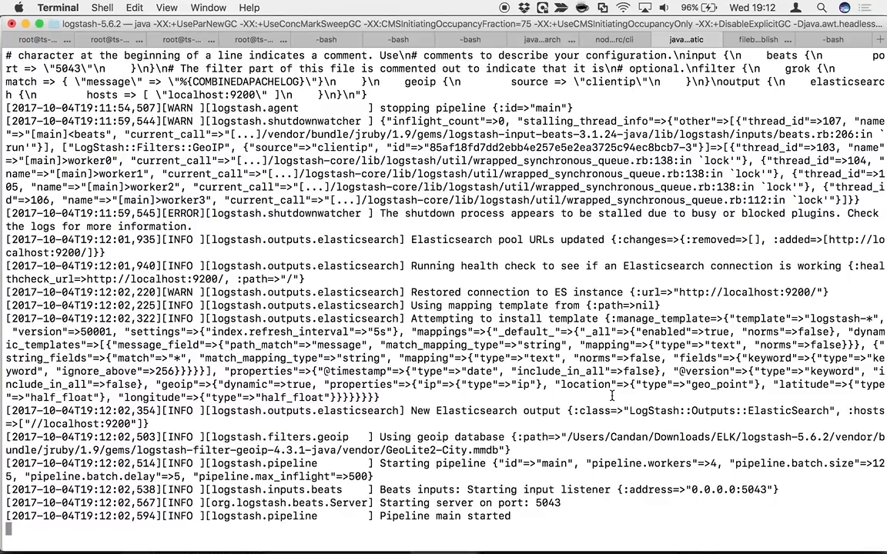
Switch to Chrome, open Kibana's Discover page for logstash-*, and set auto-refresh to 5 seconds
key("ctrl+Right")
key("ctrl+Right")
key("ctrl+Left")
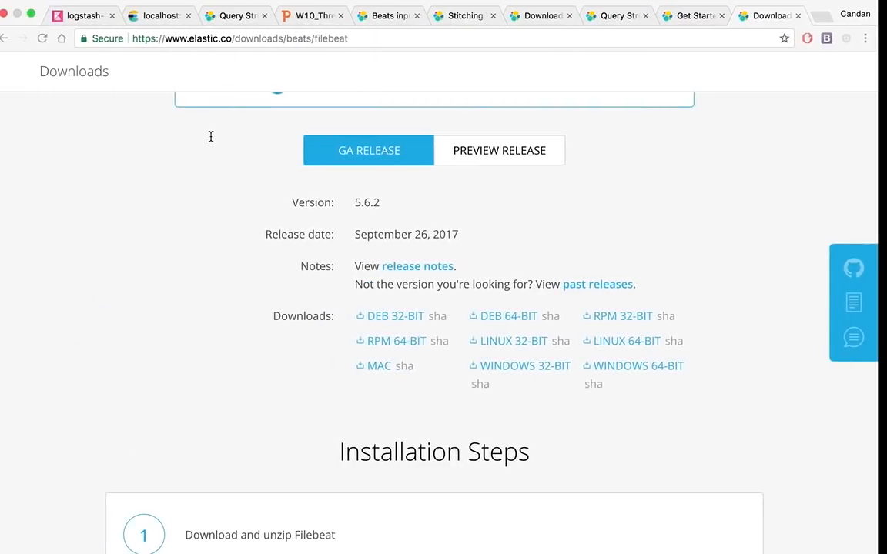
left_click(81, 16)
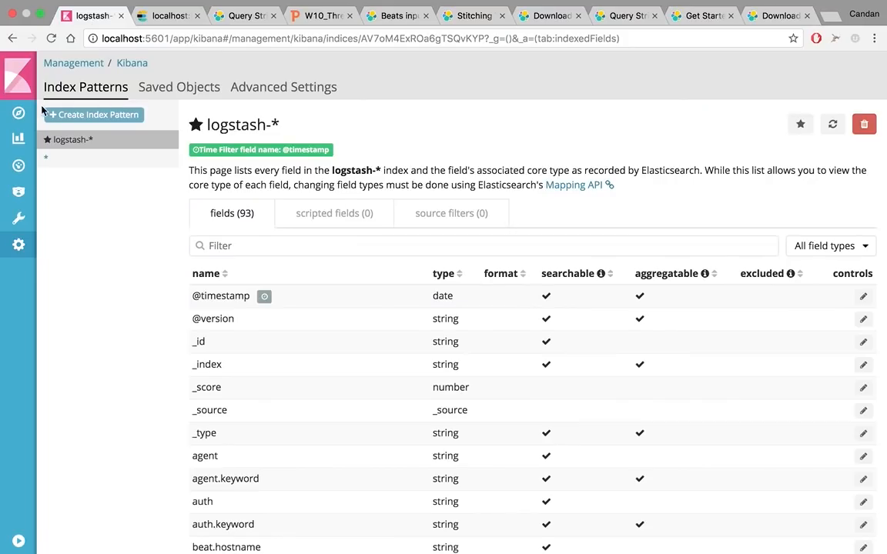
left_click(19, 113)
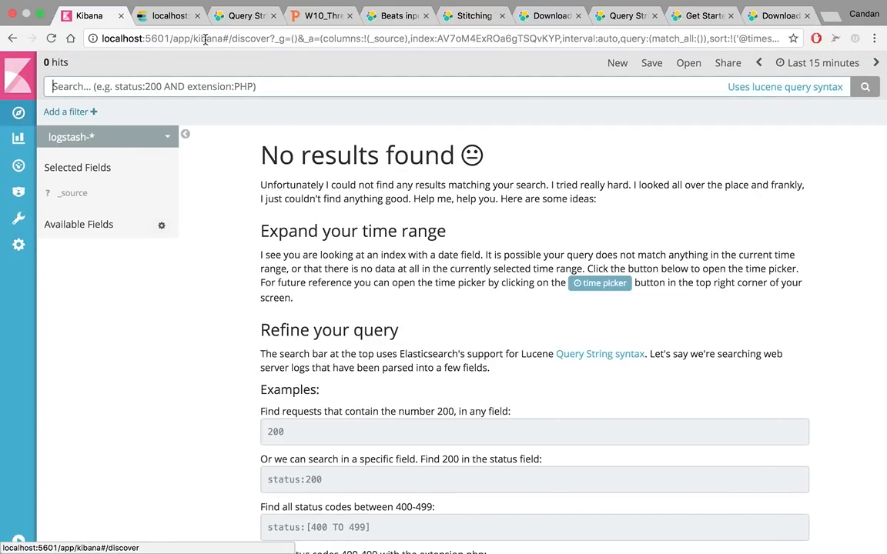
left_click(796, 74)
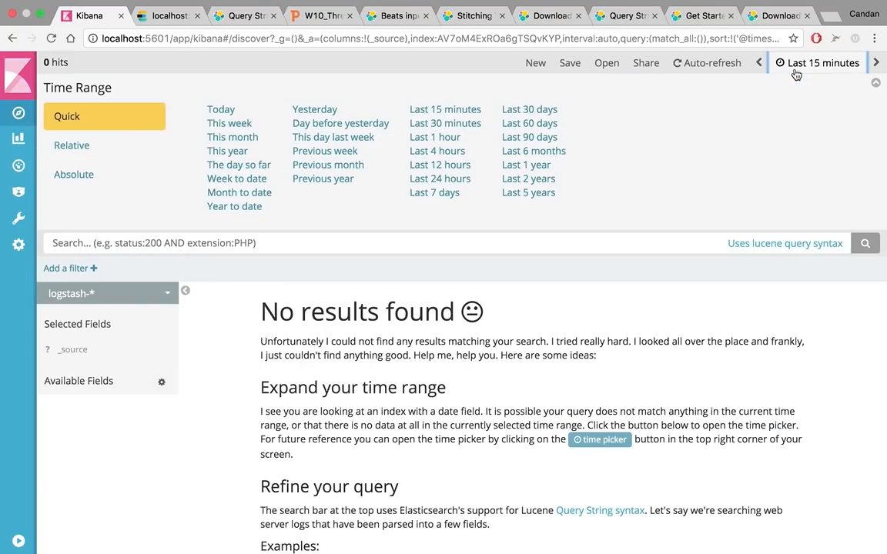
left_click(685, 62)
left_click(120, 110)
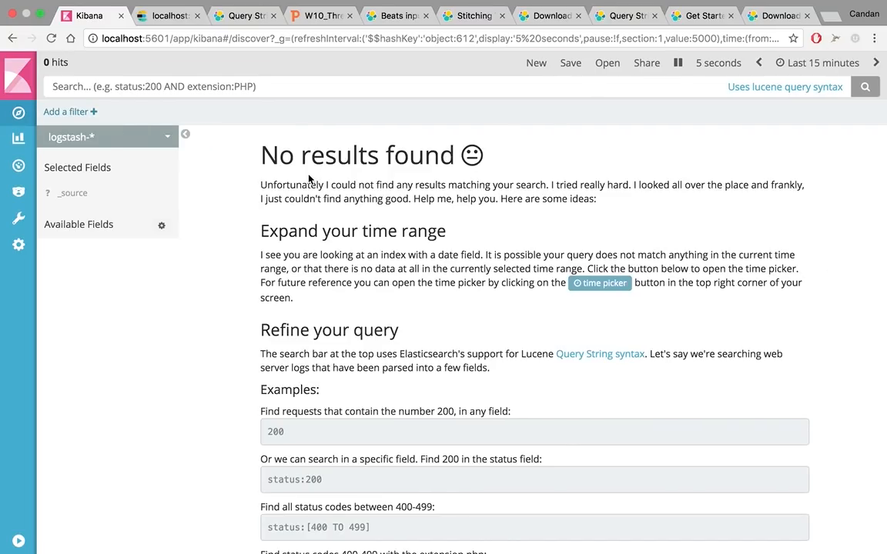
Stop Filebeat in Terminal, rerun ./filebeat -e -c filebeat.yml -d "publish" on a cleared screen, and check Kibana Discover for the incoming events
key("super+Tab")
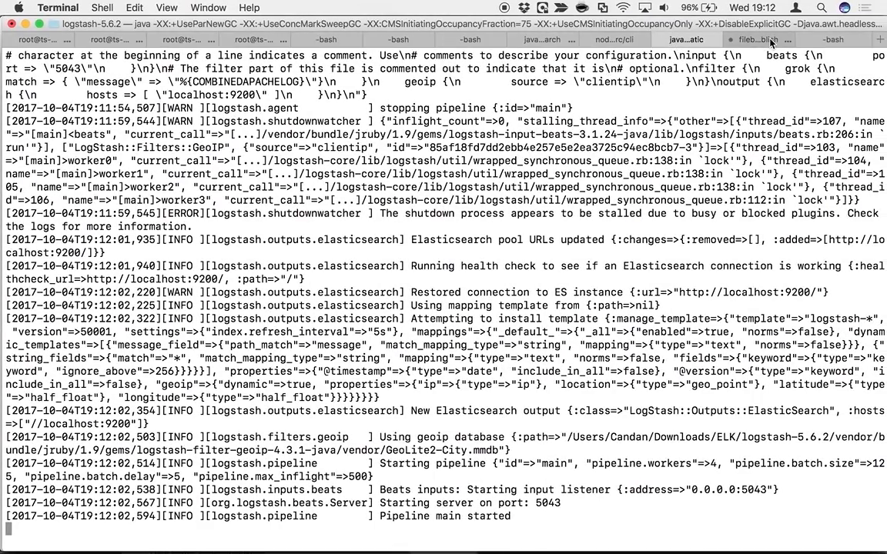
left_click(762, 41)
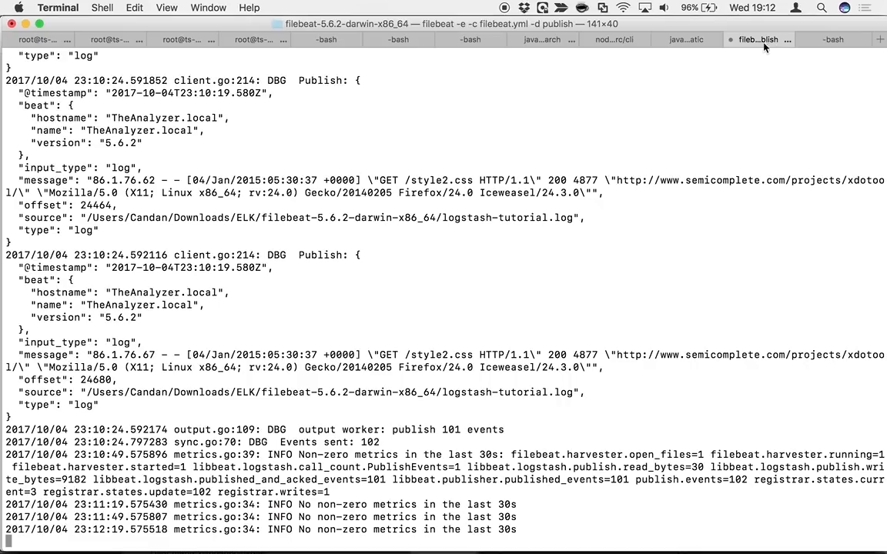
key("ctrl+c")
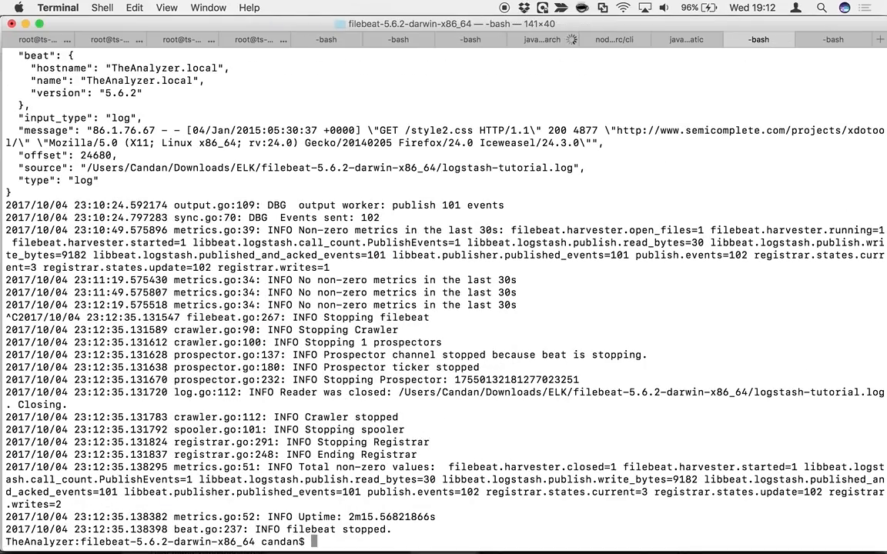
key("super+k")
key("Up")
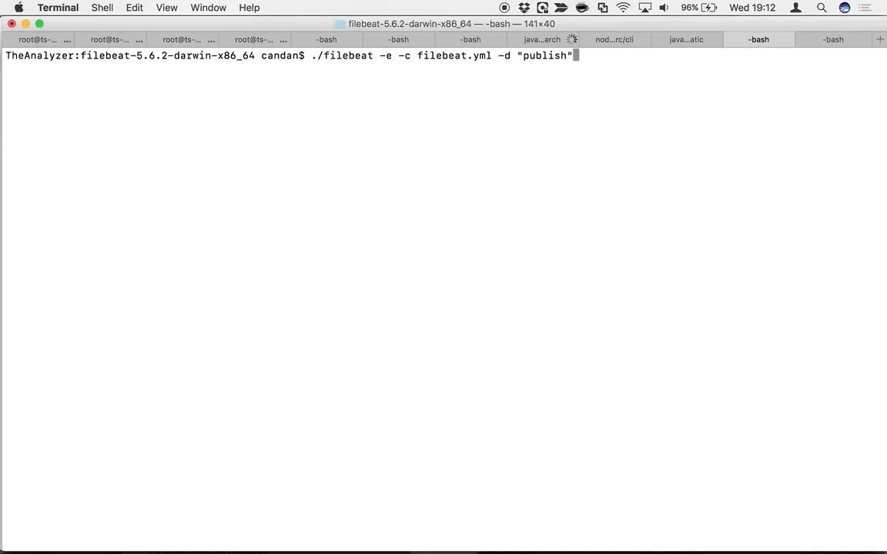
key("Return")
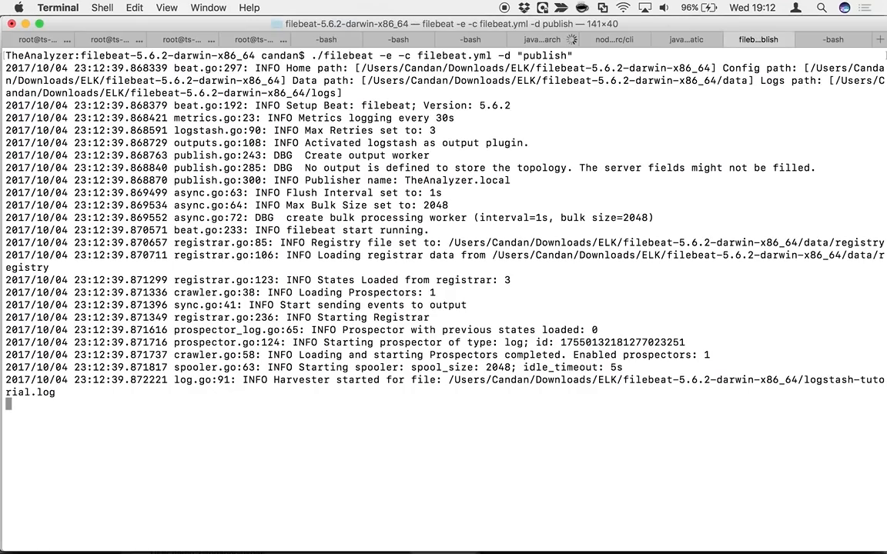
key("ctrl+Right")
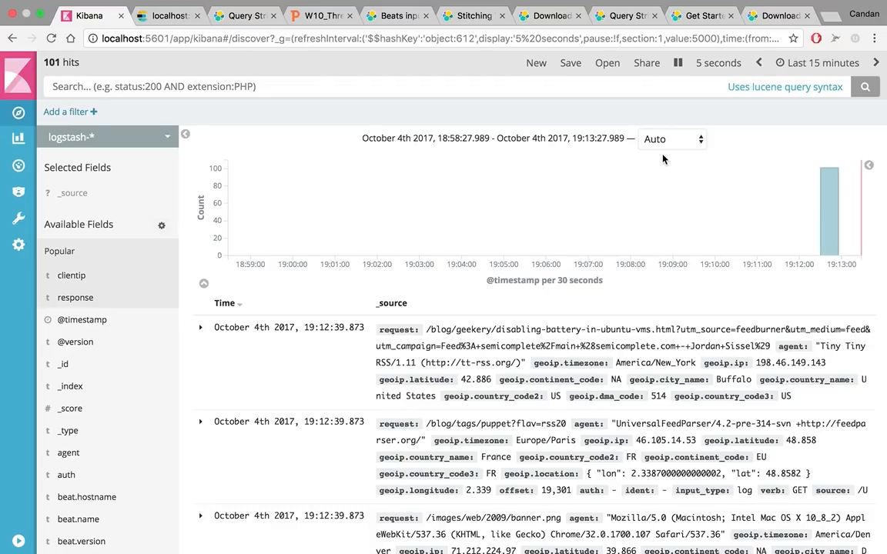
Switch to Finder and open logstash-tutorial.log from the filebeat-5.6.2 folder in Visual Studio Code
key("ctrl+Left")
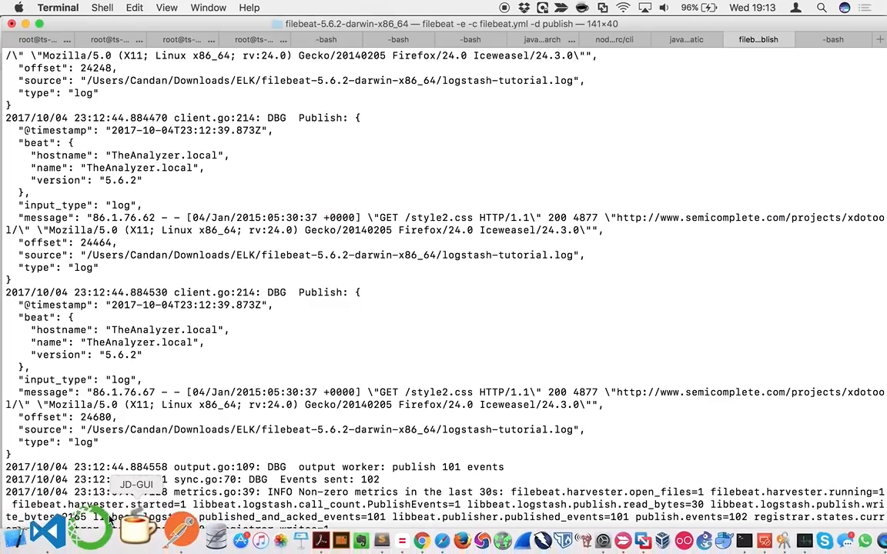
left_click(28, 541)
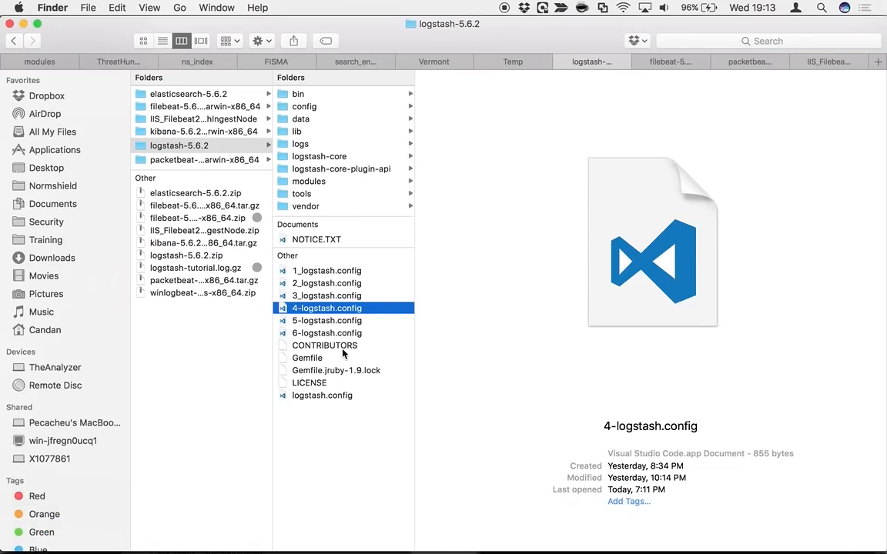
left_click(669, 62)
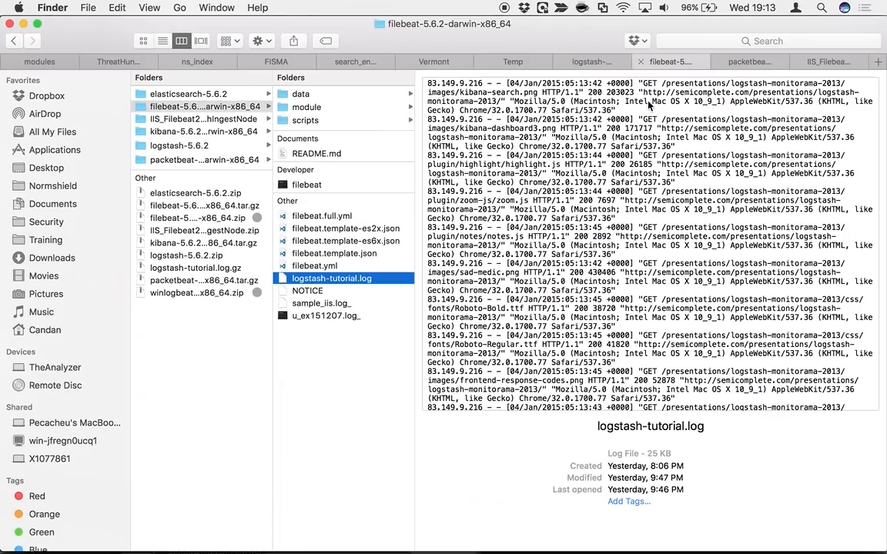
right_click(324, 280)
mouse_move(384, 277)
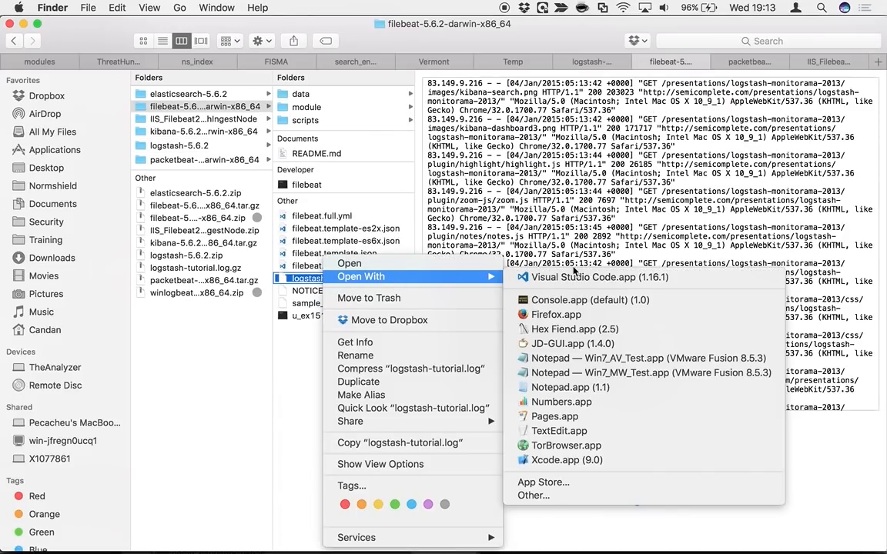
left_click(569, 276)
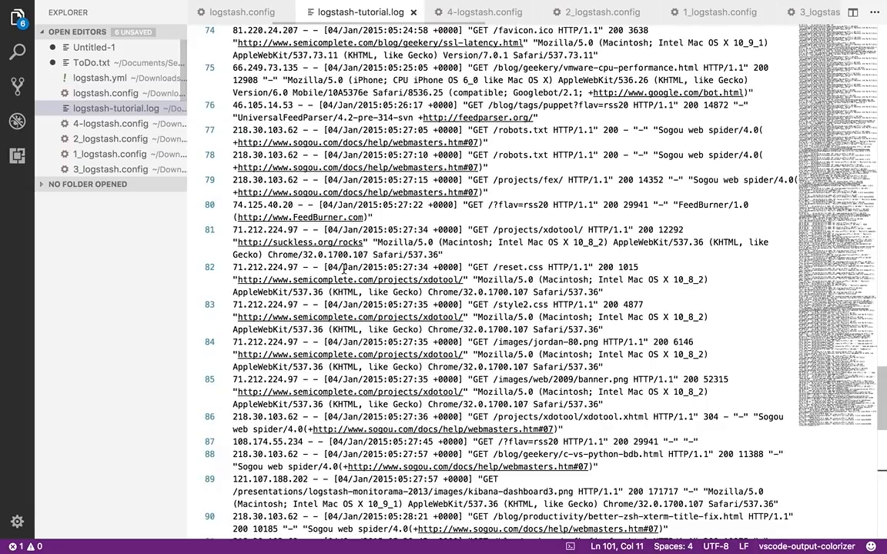
Duplicate the last log entry onto line 102 of logstash-tutorial.log and replace the copy's IP address with 8.8.8.8
scroll(376, 336, "down", 15)
scroll(413, 248, "up", 5)
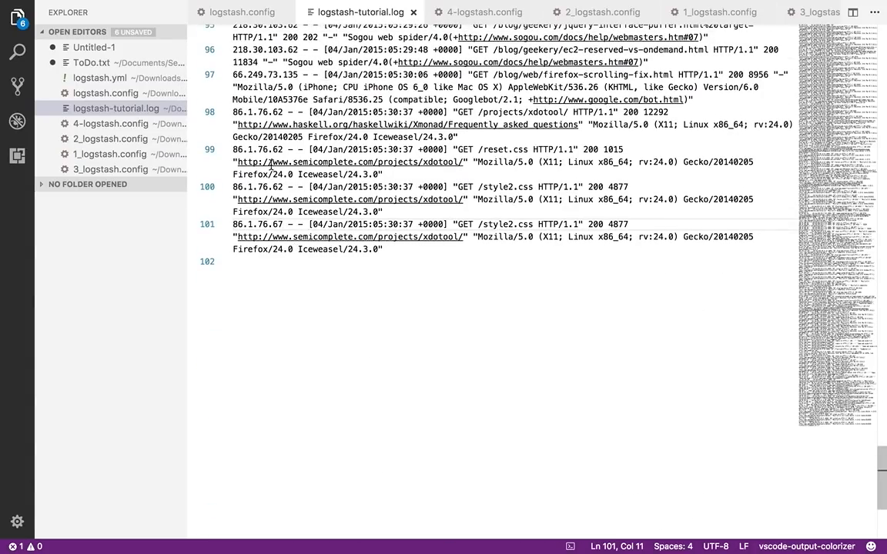
triple_click(287, 251)
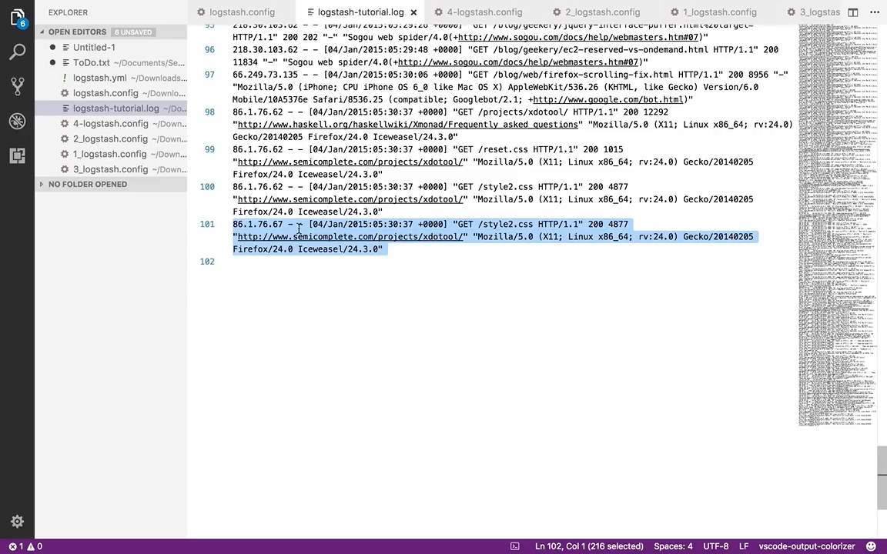
key("ctrl+c")
left_click(277, 267)
key("ctrl+v")
left_click(284, 262)
key("BackSpace")
key("BackSpace")
key("BackSpace")
key("BackSpace")
key("BackSpace")
key("BackSpace")
key("BackSpace")
key("BackSpace")
key("BackSpace")
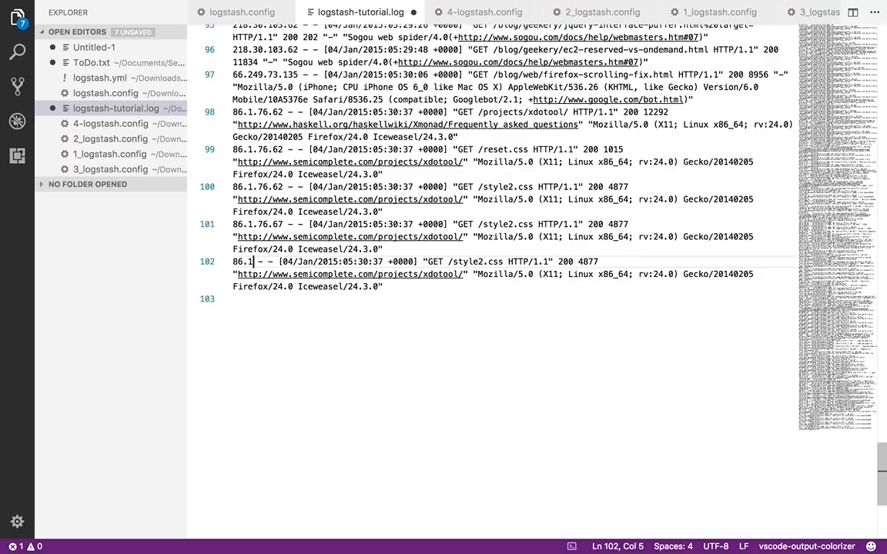
key("BackSpace")
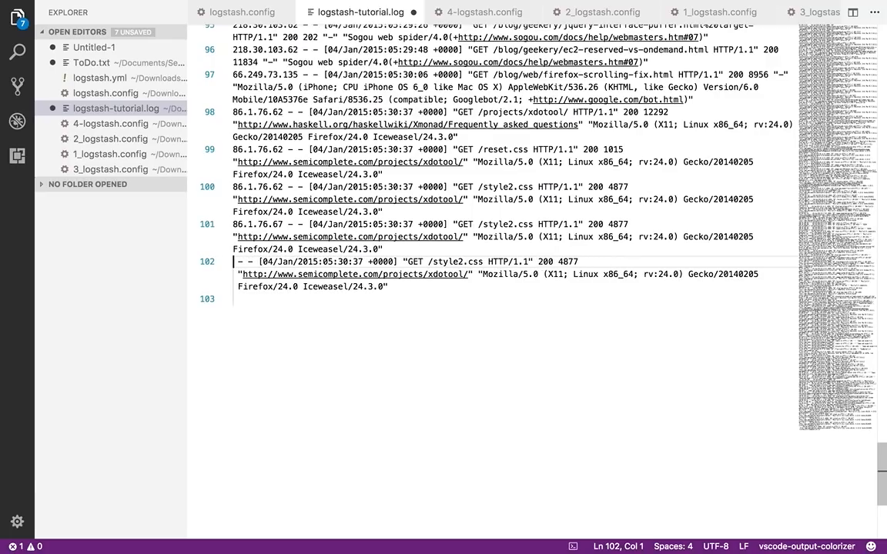
type("8.8.8.8")
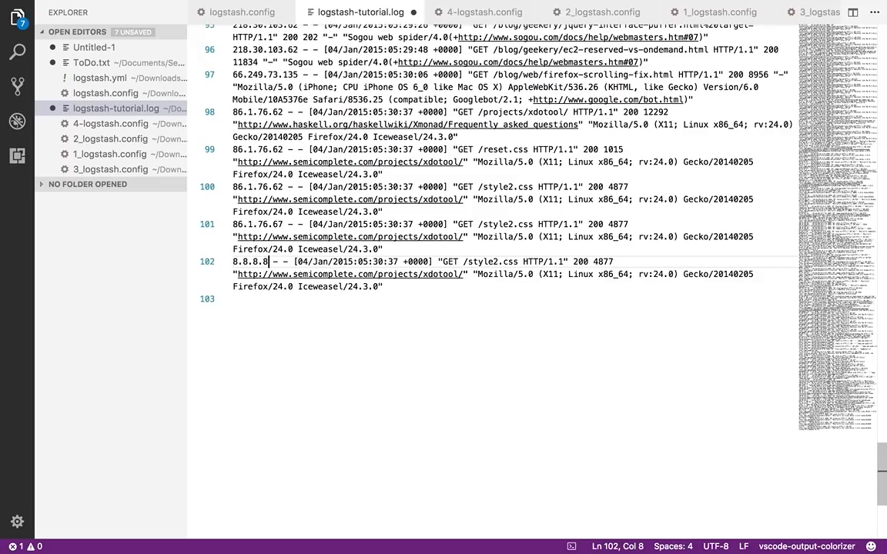
Replace the browser string in the line 102 entry with "Meetup user agent" and save logstash-tutorial.log
left_click_drag(478, 274, 383, 286)
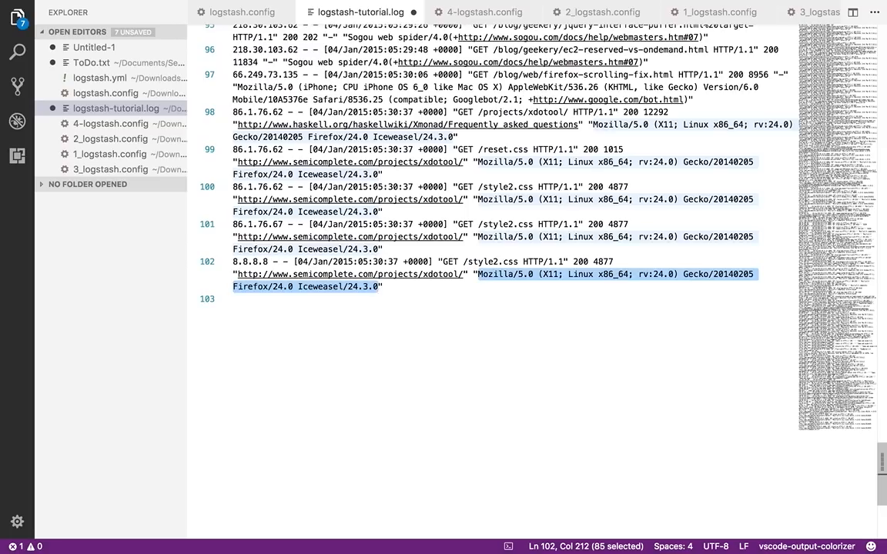
key("BackSpace")
type("Meetup ")
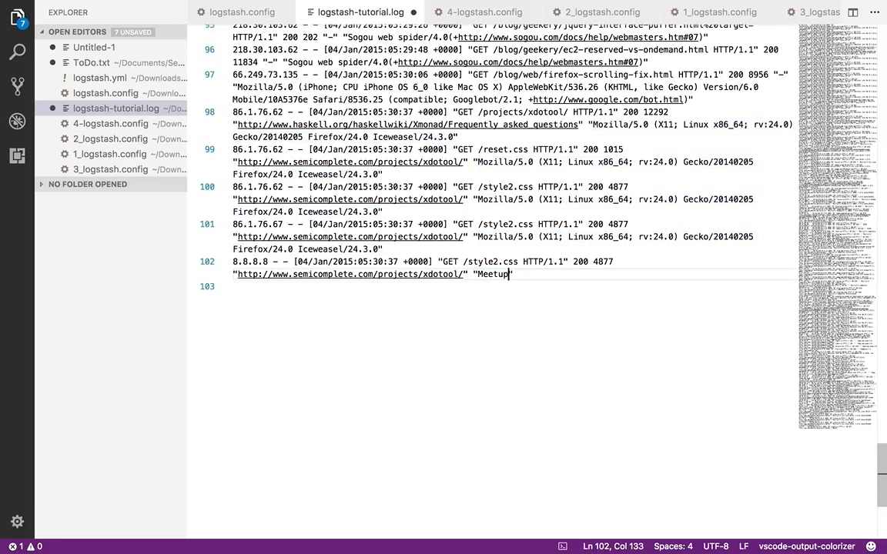
type("user agent")
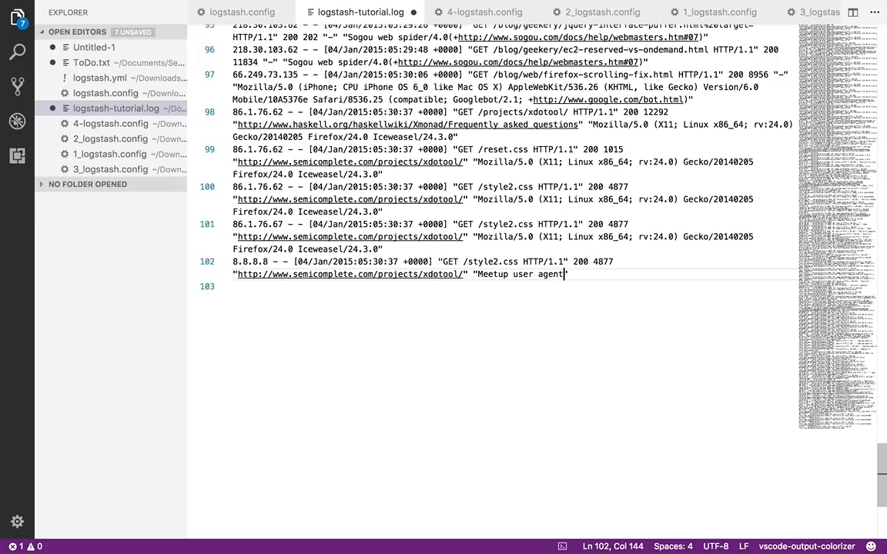
key("super+s")
Switch to Kibana's Discover page in Chrome and check for the newly added log entry
key("ctrl+Right")
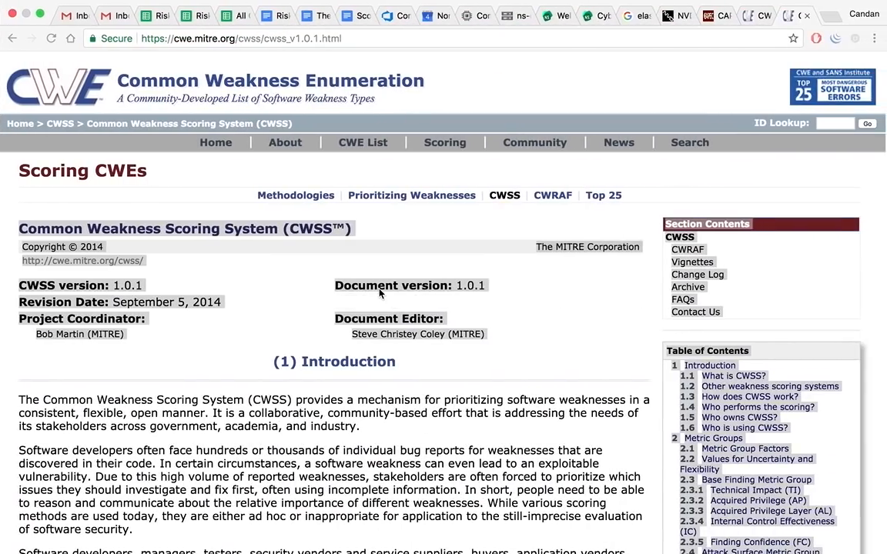
key("ctrl+Right")
key("ctrl+Left")
key("ctrl+Left")
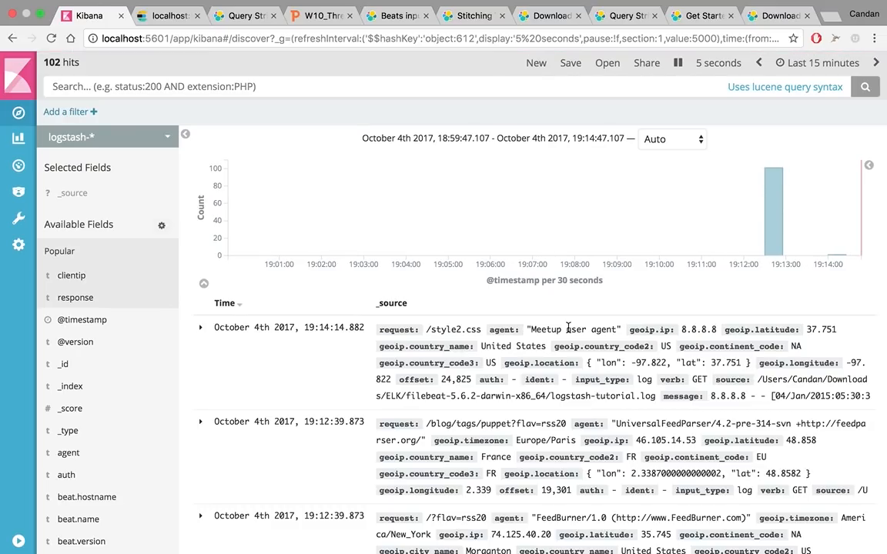
Switch to Finder, open packetbeat.yml from the packetbeat-5.6.2 folder, and review its transaction protocols and Logstash output settings
key("ctrl+Left")
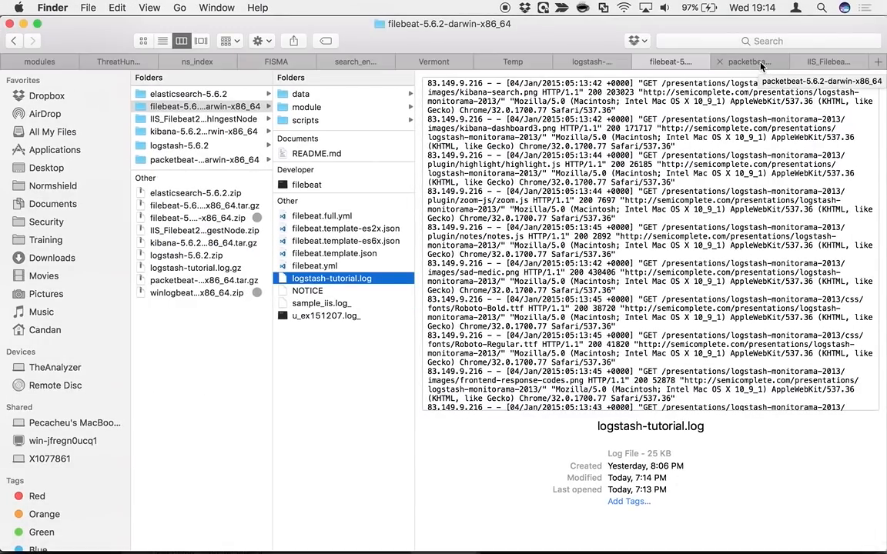
left_click(760, 66)
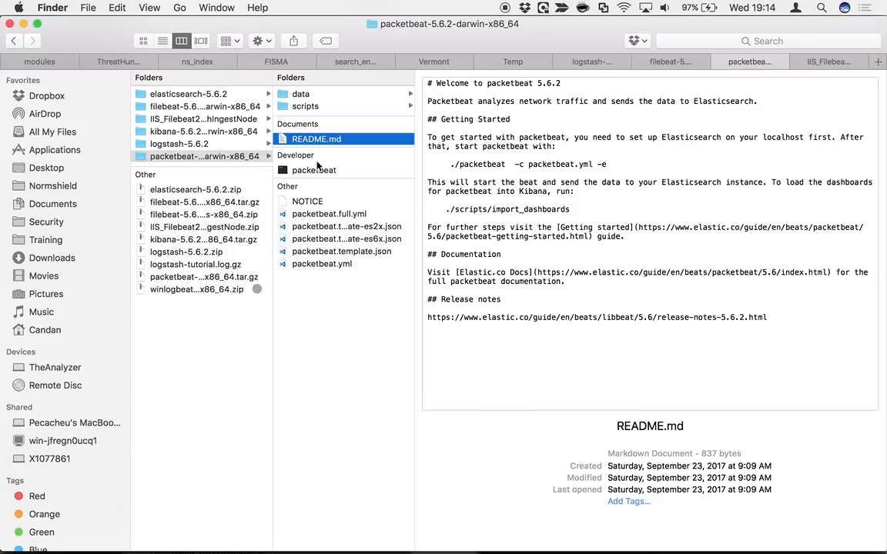
double_click(321, 264)
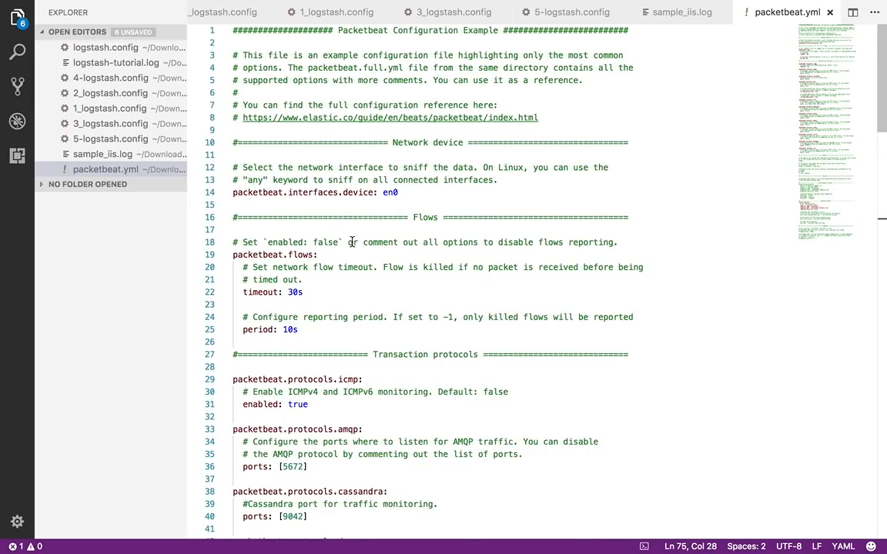
scroll(352, 242, "down", 10)
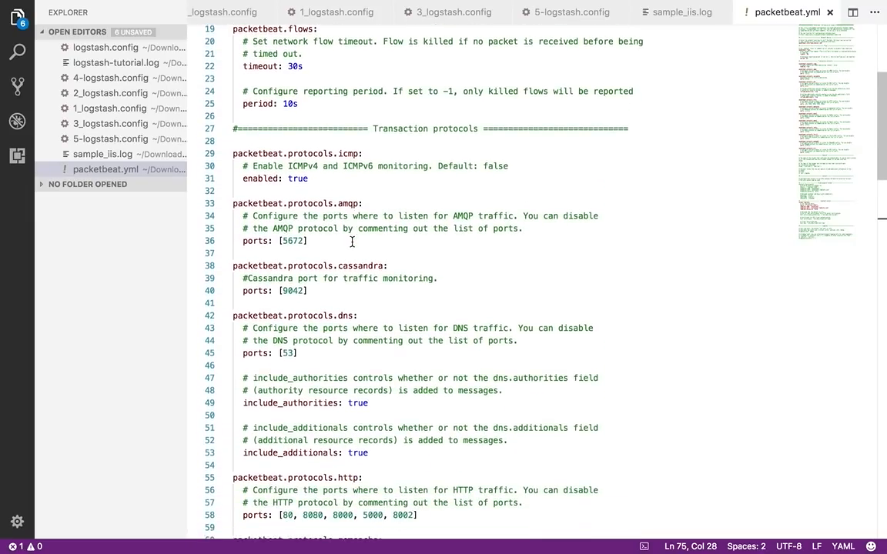
scroll(352, 242, "down", 20)
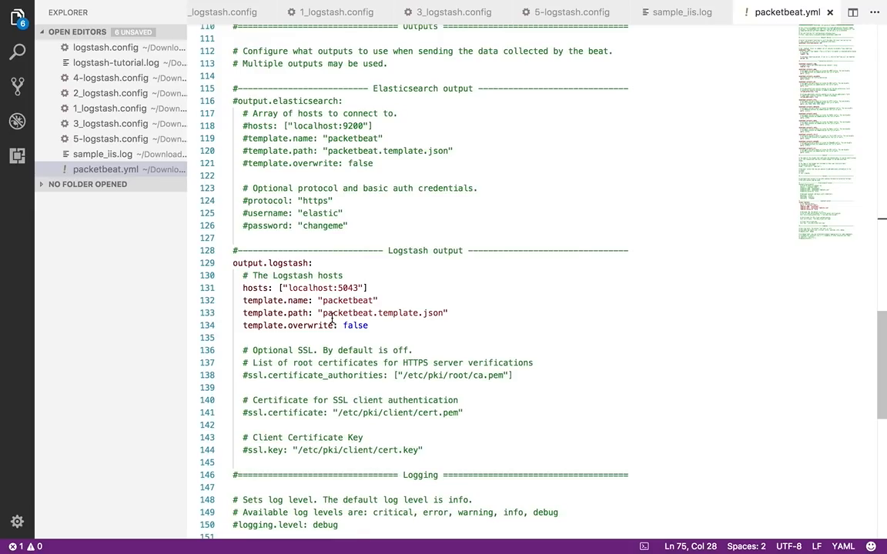
scroll(332, 319, "up", 20)
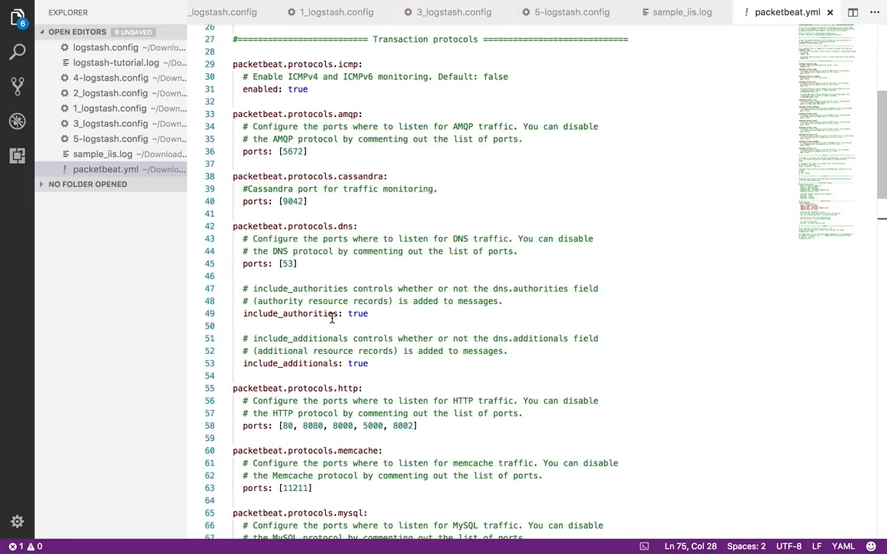
scroll(332, 318, "up", 1)
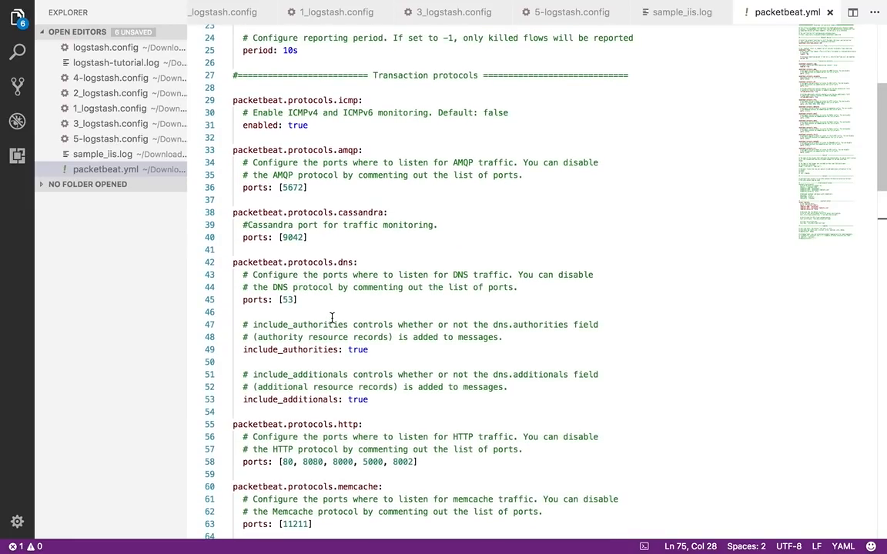
Return to Finder, open packetbeat.template.json, and expand the cassandra mapping to examine its field definitions
key("ctrl+Left")
key("ctrl+Left")
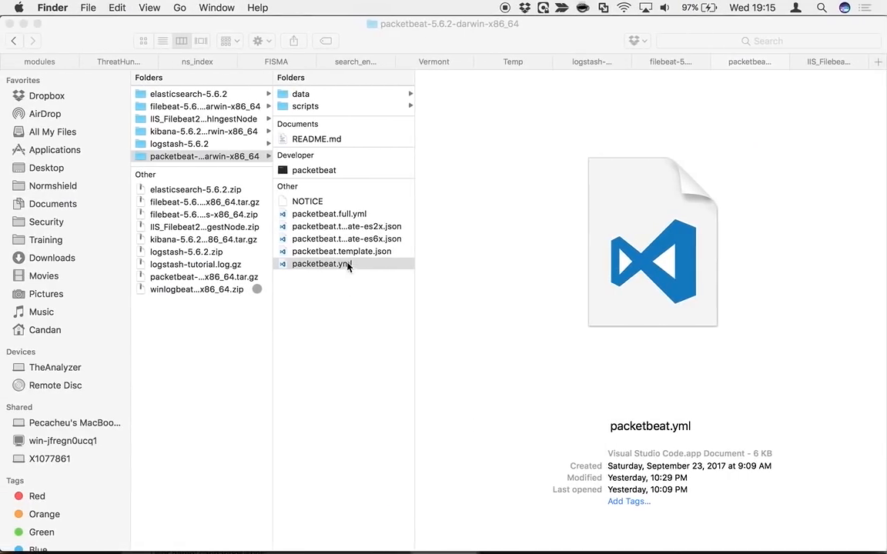
double_click(340, 251)
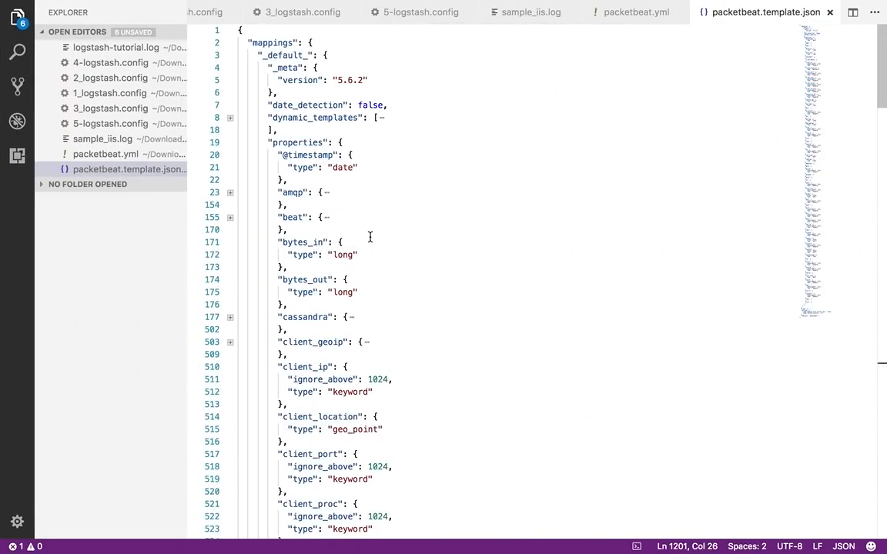
left_click(229, 316)
scroll(371, 375, "down", 3)
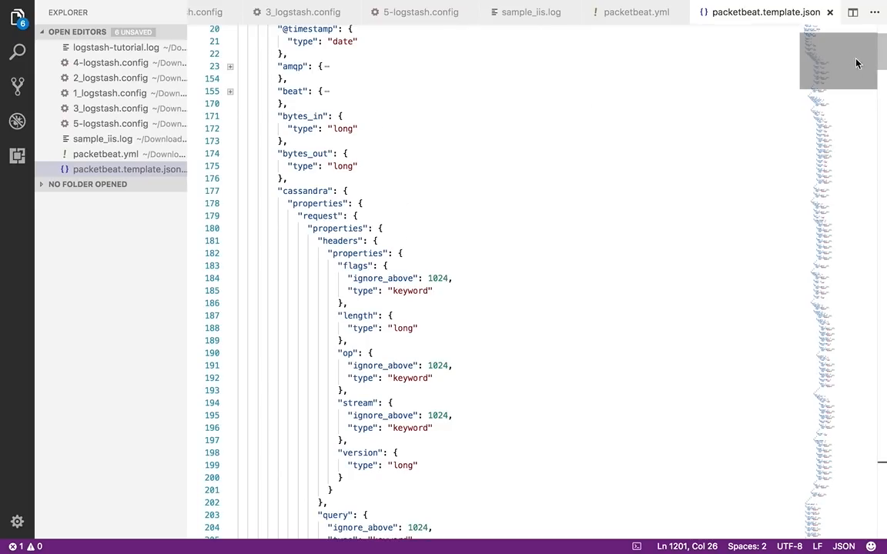
Close packetbeat.template.json, then start Packetbeat in Terminal's packetbeat-5.6.2 session with ./packetbeat -e -c packetbeat.yml -d "publish"
left_click(831, 12)
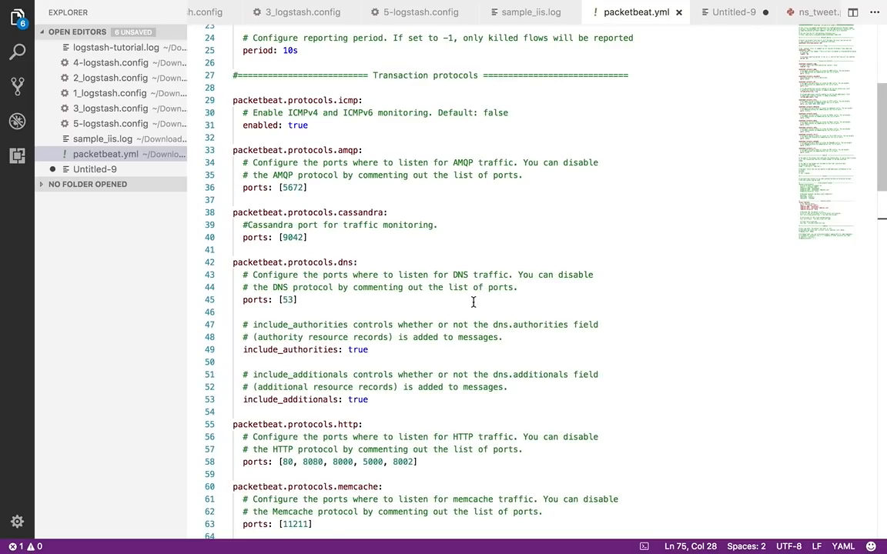
key("ctrl+Left")
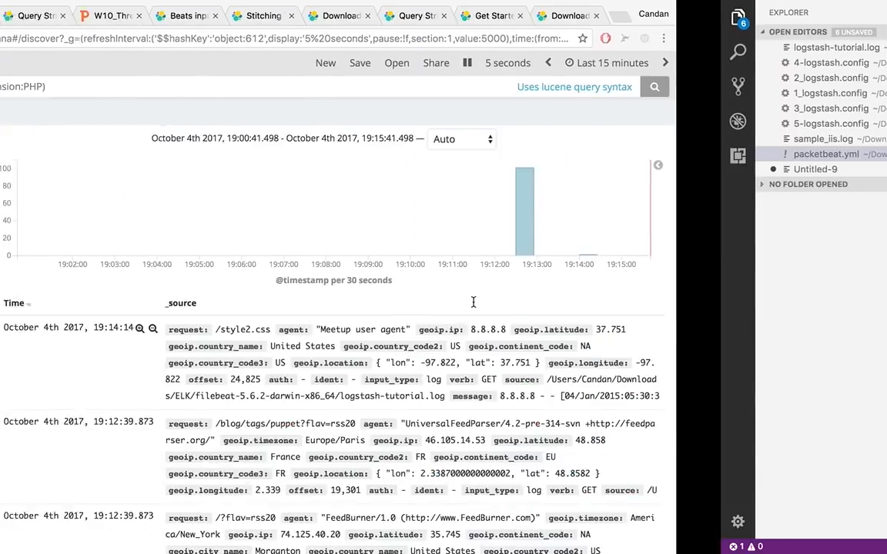
key("ctrl+Left")
mouse_move(683, 536)
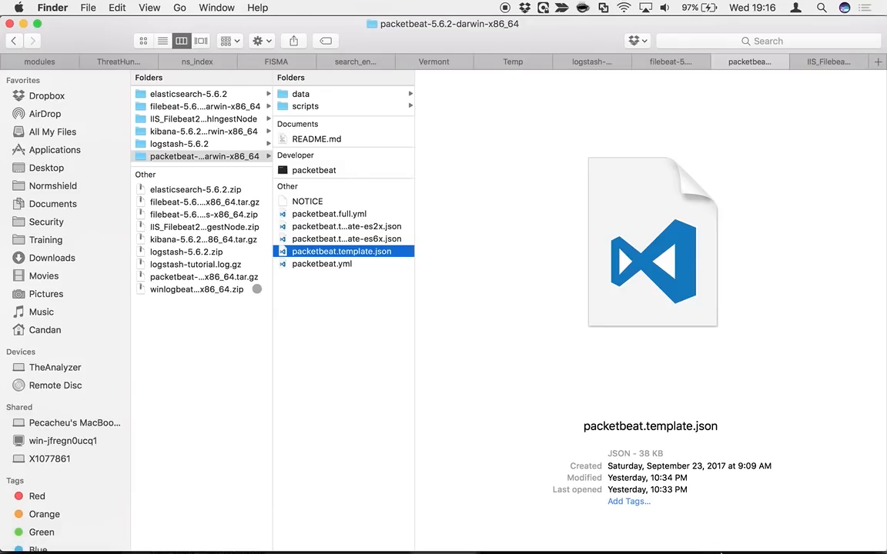
left_click(695, 539)
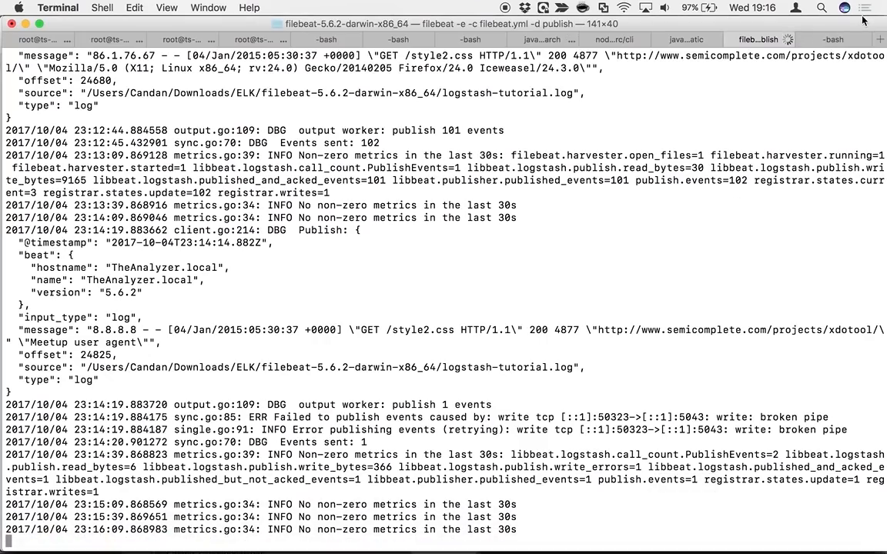
left_click(831, 38)
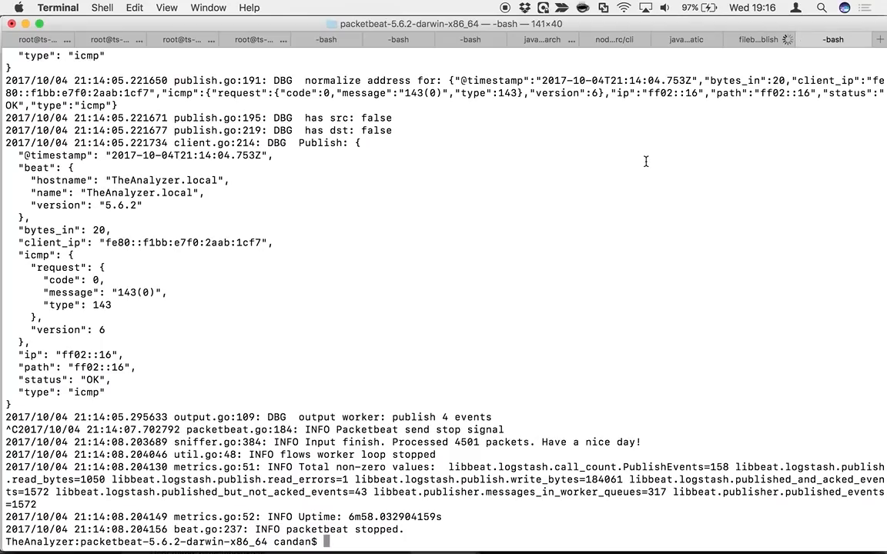
key("ctrl+l")
key("Up")
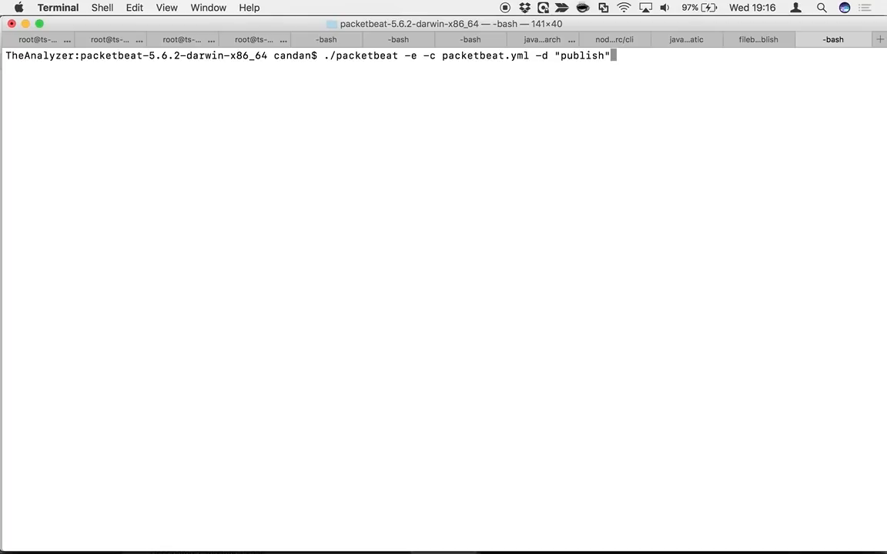
key("Return")
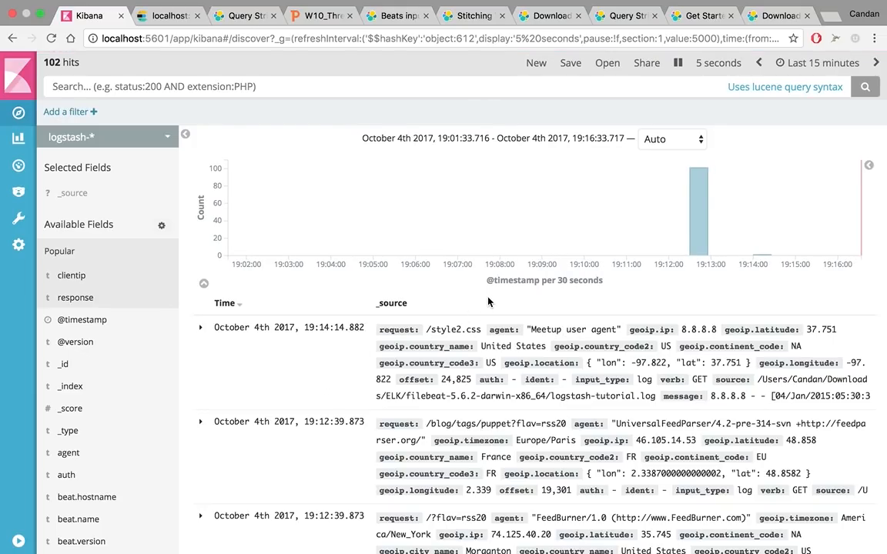
Return to Terminal, clear the idle ns_index shell session, and run ping 8.8.8.8 there to generate ICMP traffic
key("ctrl+Left")
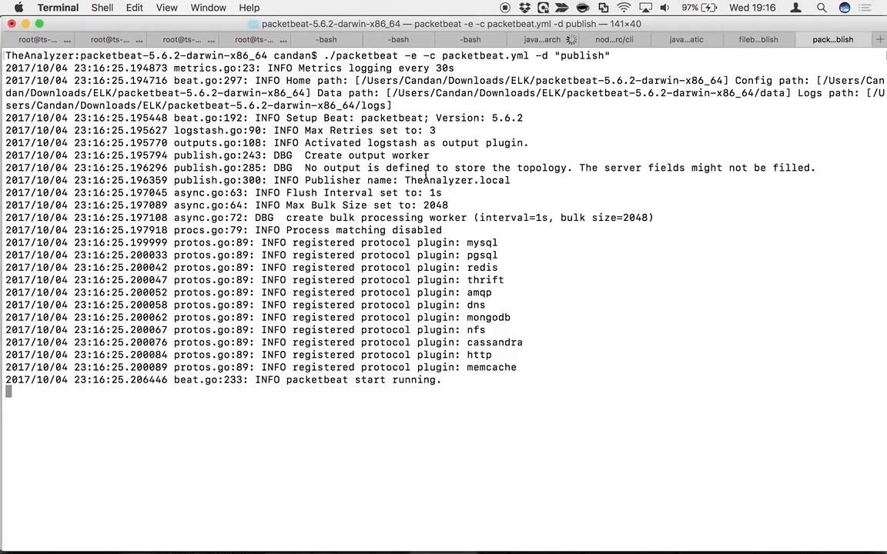
left_click(322, 39)
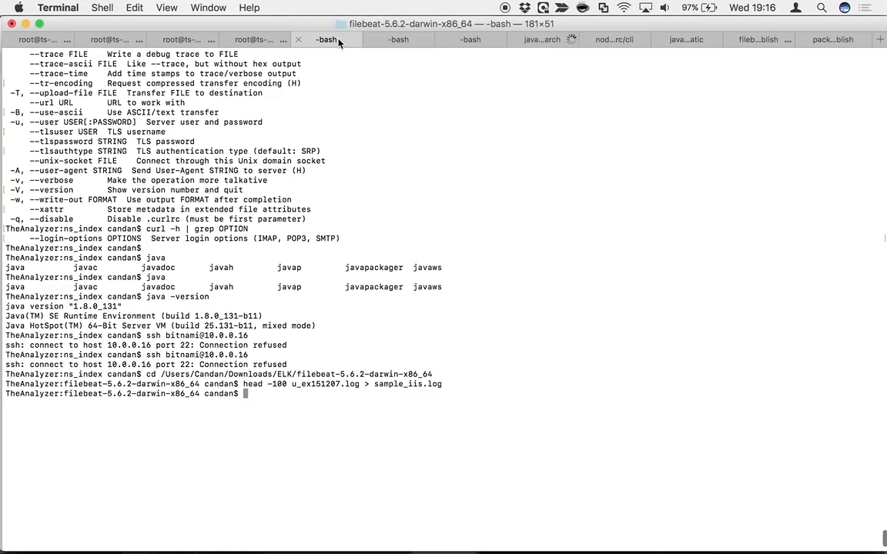
left_click(254, 38)
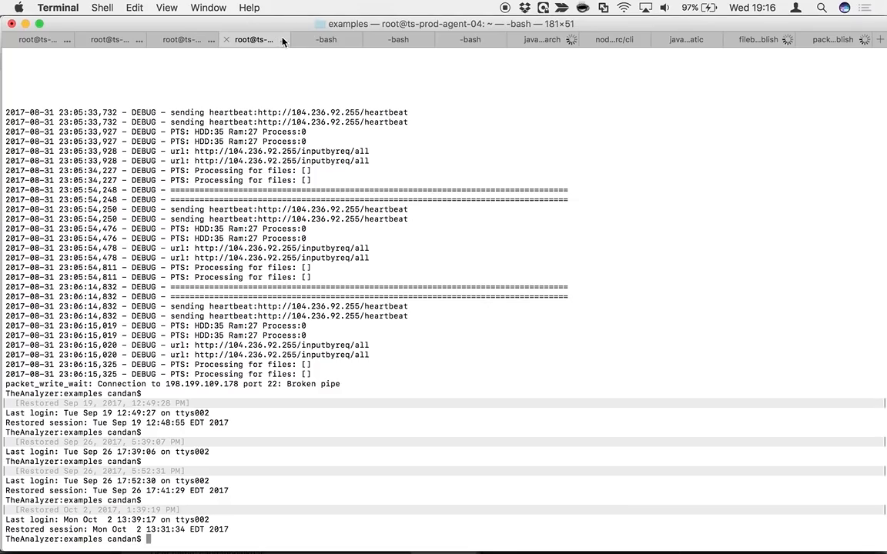
left_click(411, 39)
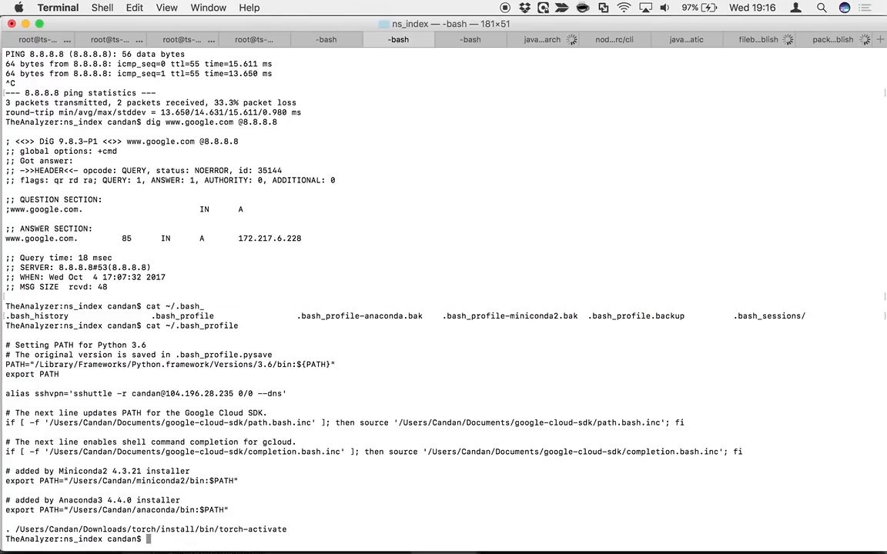
key("super+k")
type("ping ")
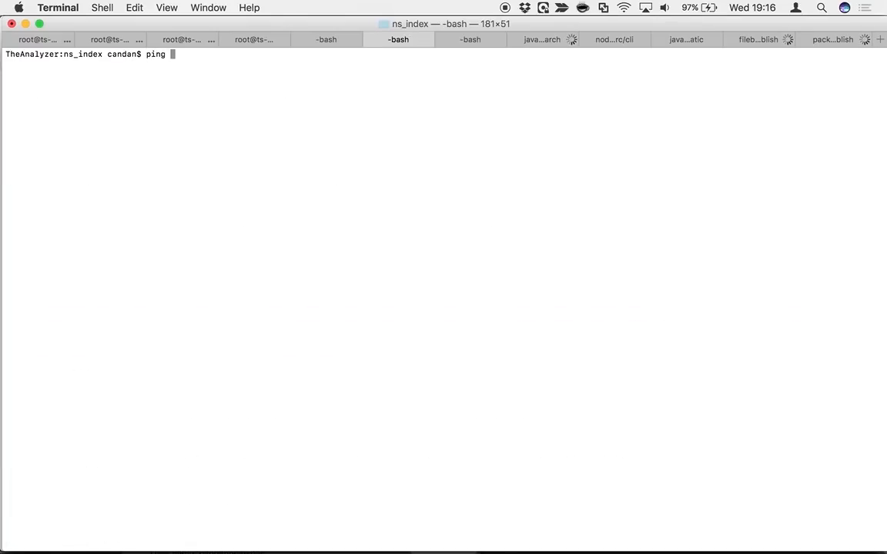
type("8.8.8.8")
key("Return")
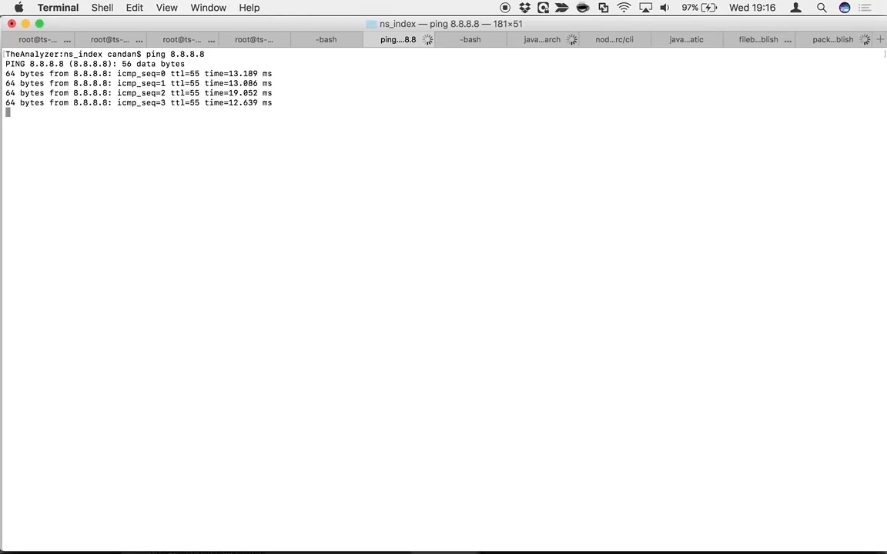
Switch to Kibana's Discover page in Chrome and inspect the newest events for the ping traffic to 8.8.8.8
key("ctrl+Right")
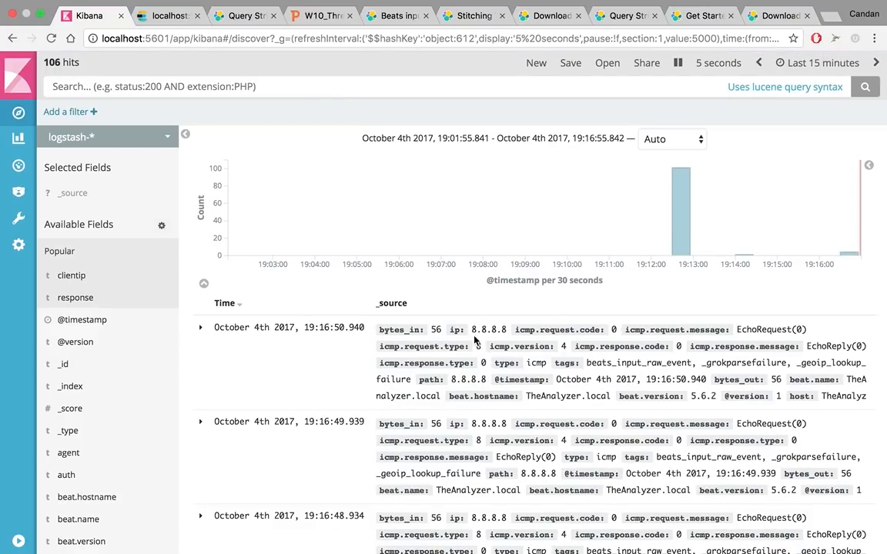
left_click_drag(473, 329, 510, 332)
left_click(453, 379)
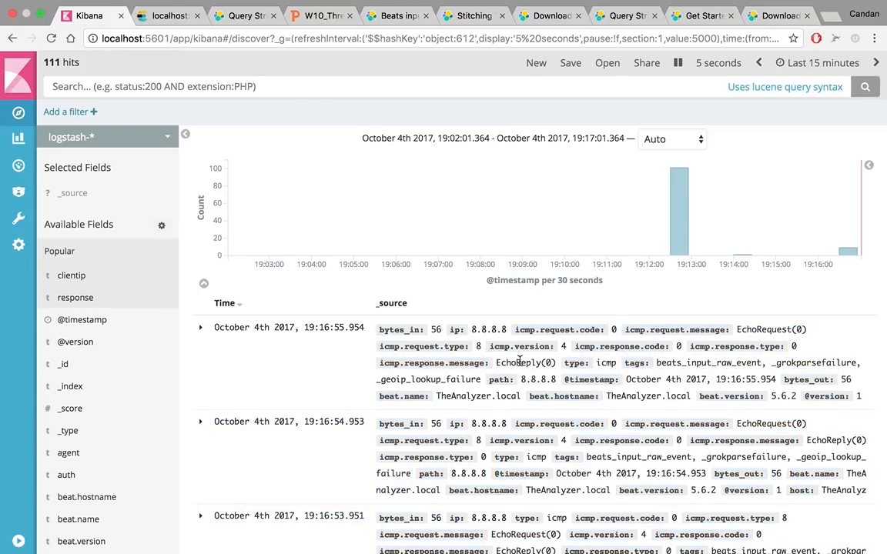
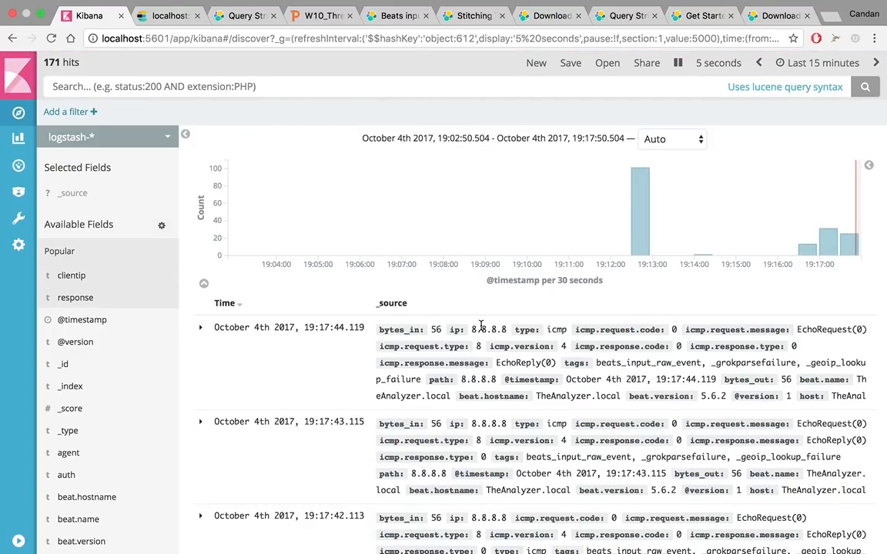
Return to Terminal and stop the running ping to 8.8.8.8 and the Packetbeat process
key("ctrl+Left")
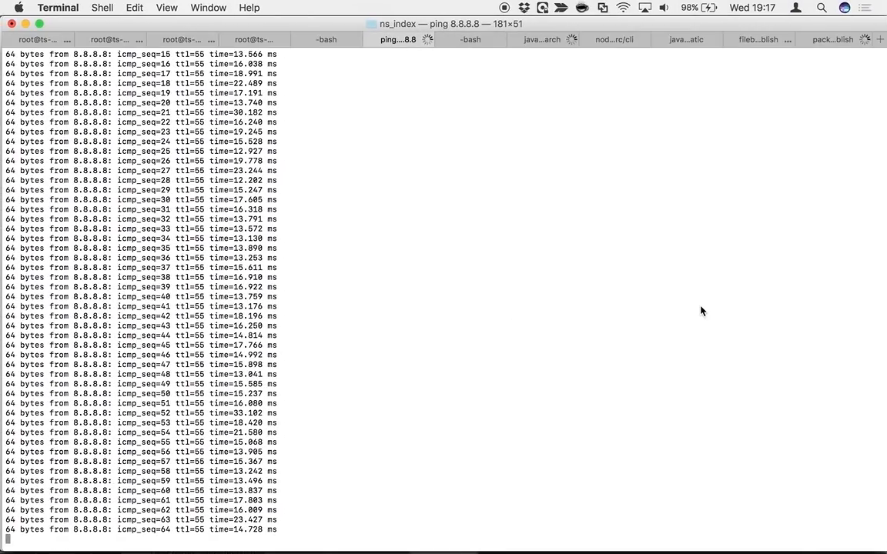
key("ctrl+c")
left_click(833, 39)
key("ctrl+c")
Stop Filebeat and clear its Terminal session, then check the Kibana and Logstash sessions
left_click(758, 39)
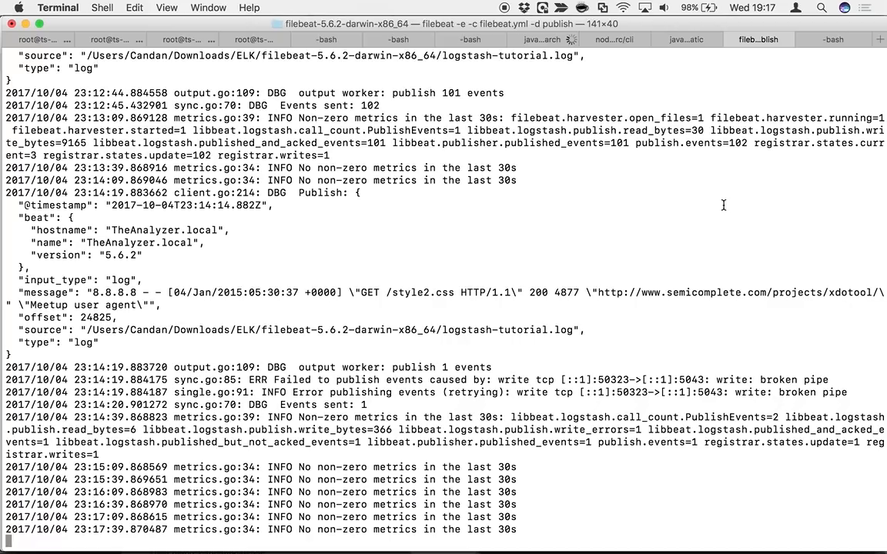
key("ctrl+c")
key("super+k")
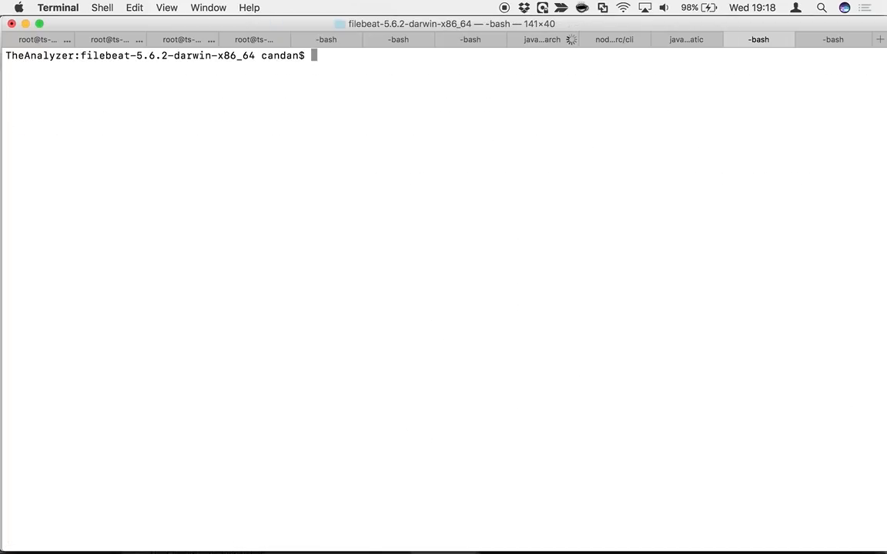
left_click(625, 40)
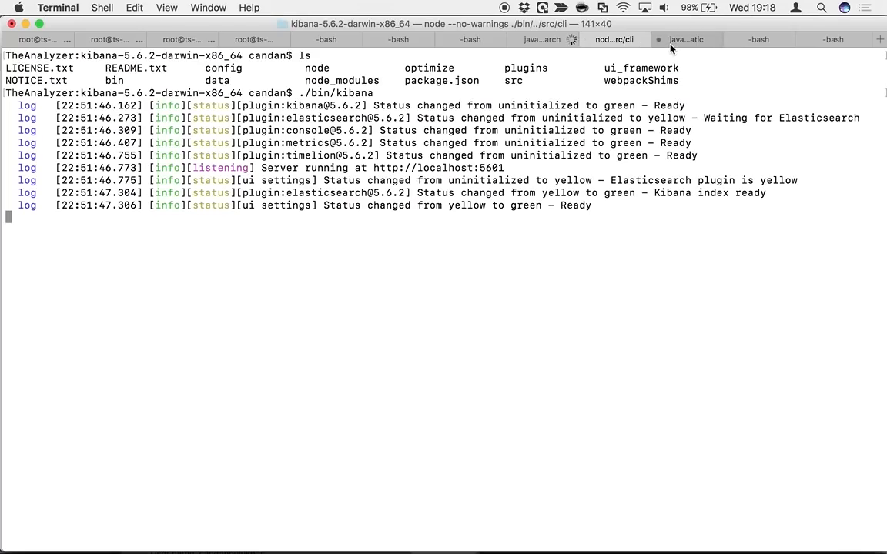
left_click(680, 43)
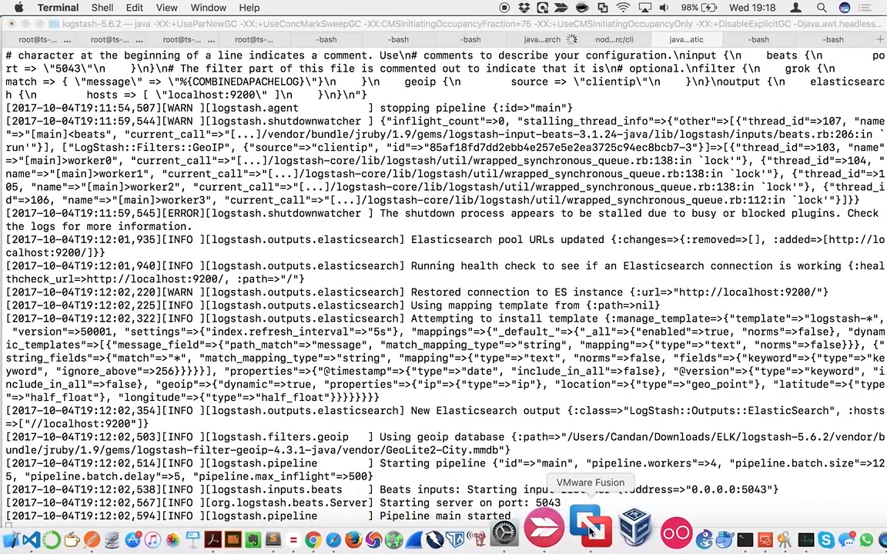
Switch to VMware Fusion and resume the Win2K8 R2 x64 Web virtual machine
left_click(531, 530)
scroll(75, 354, "down", 5)
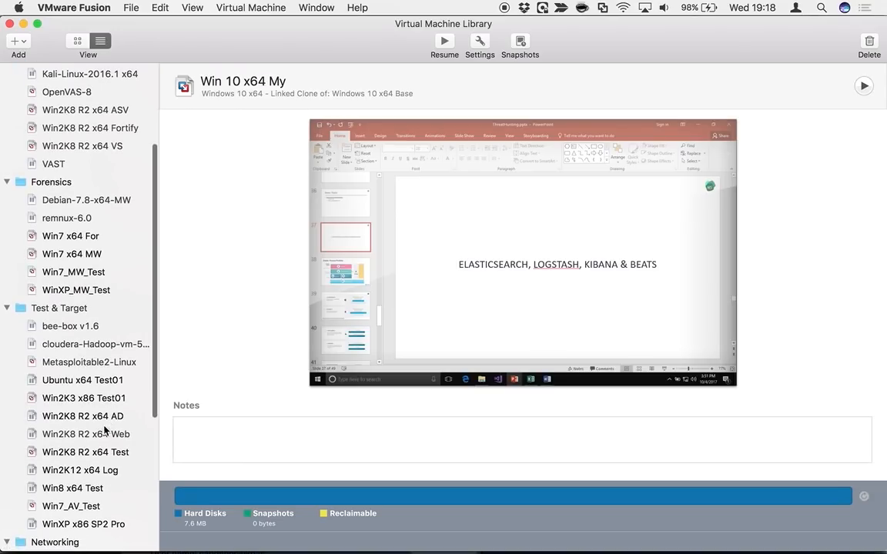
left_click(109, 434)
left_click(438, 44)
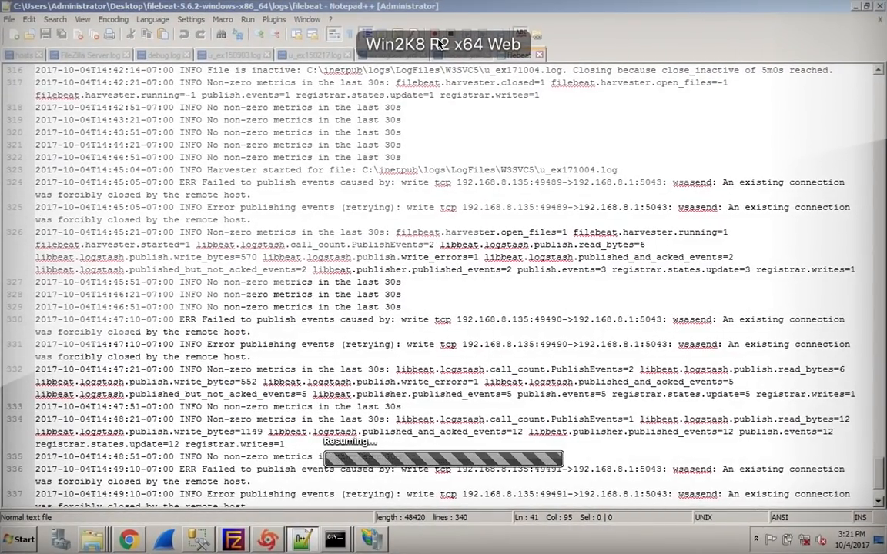
key("ctrl+Left")
key("ctrl+Left")
key("ctrl+Right")
key("ctrl+Right")
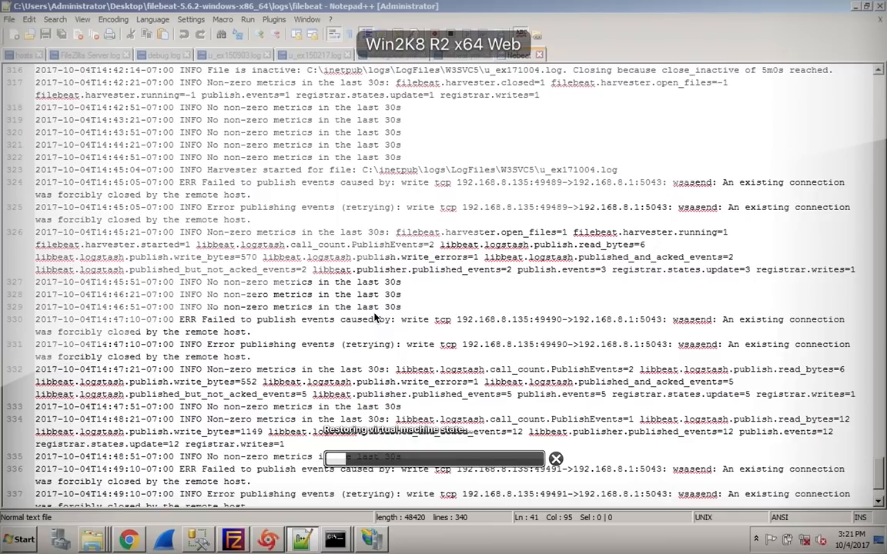
Return to VMware Fusion's Virtual Machine Library and resume the Kali-Linux-2016.1 x64 virtual machine
key("ctrl+Left")
key("ctrl+Left")
key("ctrl+Left")
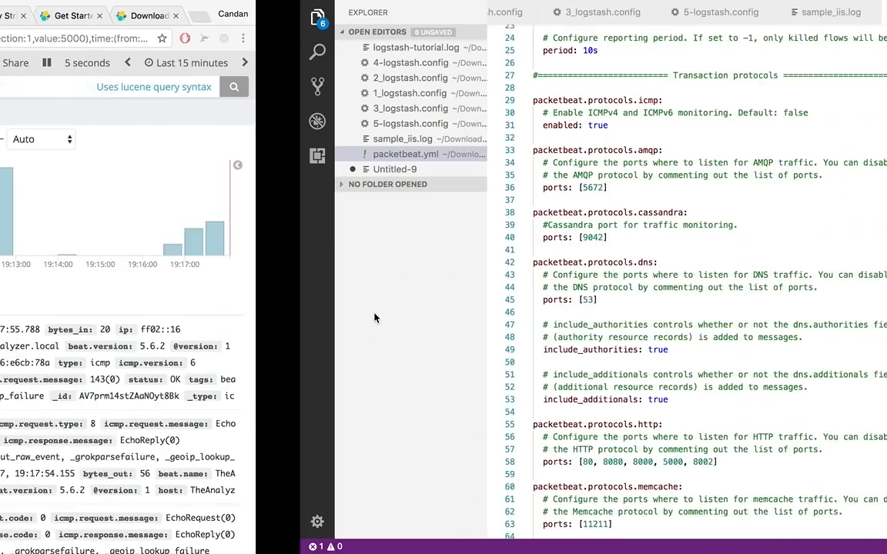
key("ctrl+Left")
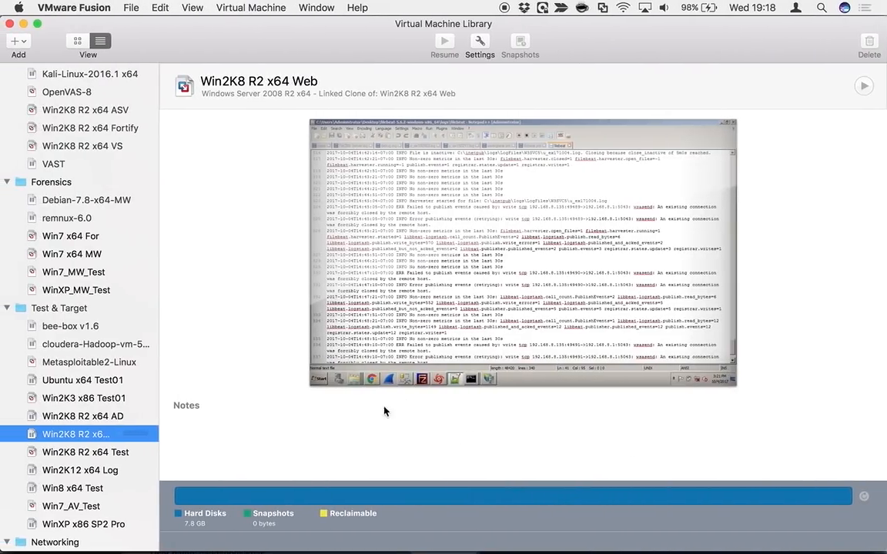
scroll(69, 157, "up", 4)
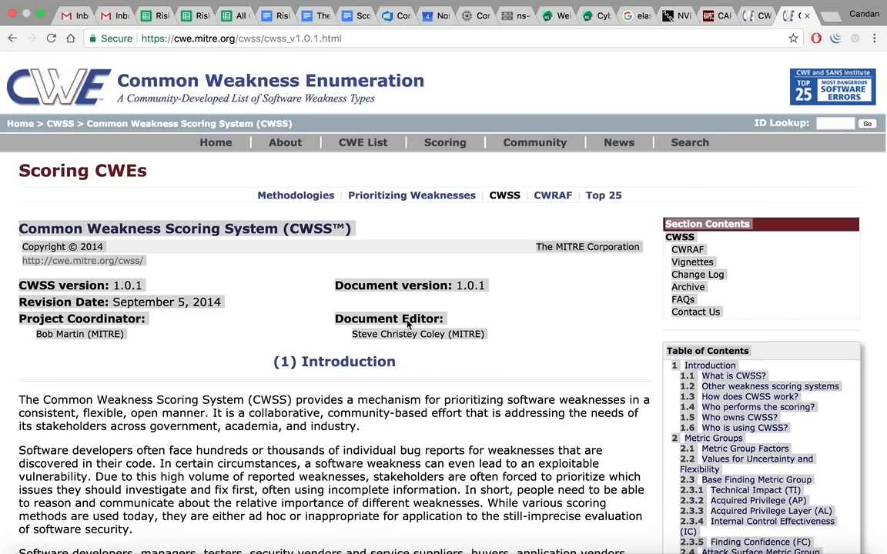
Reorder the full-screen spaces so Win2K8 R2 x64 Web and Kali-Linux-2016.1 x64 directly follow Code
key("ctrl+Up")
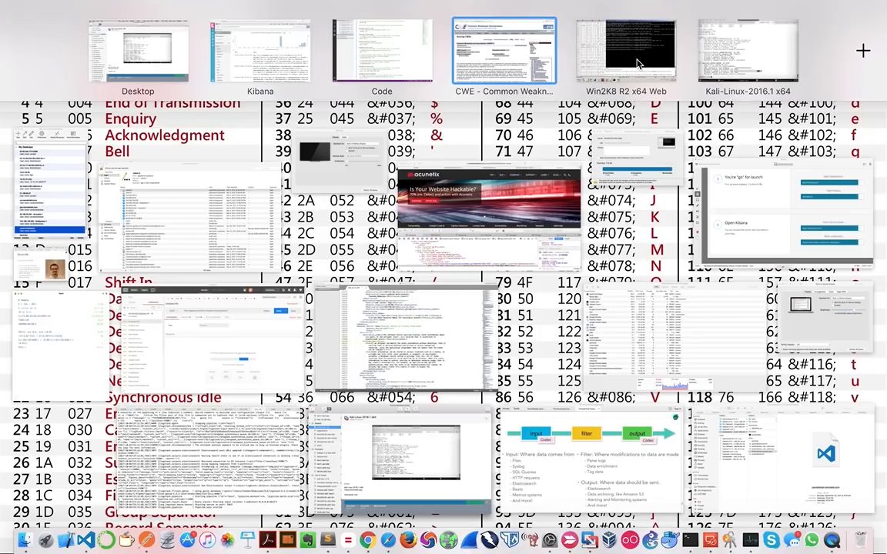
left_click_drag(633, 63, 493, 69)
left_click_drag(744, 66, 633, 73)
left_click(504, 67)
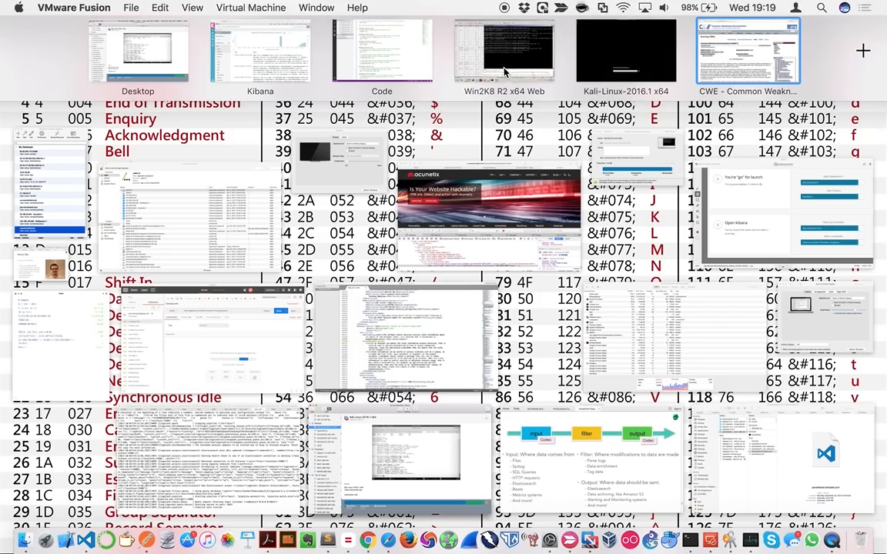
Go to the Win2K8 R2 x64 Web virtual machine and reload the filebeat log in Notepad++
key("ctrl+Left")
key("ctrl+Left")
key("ctrl+Left")
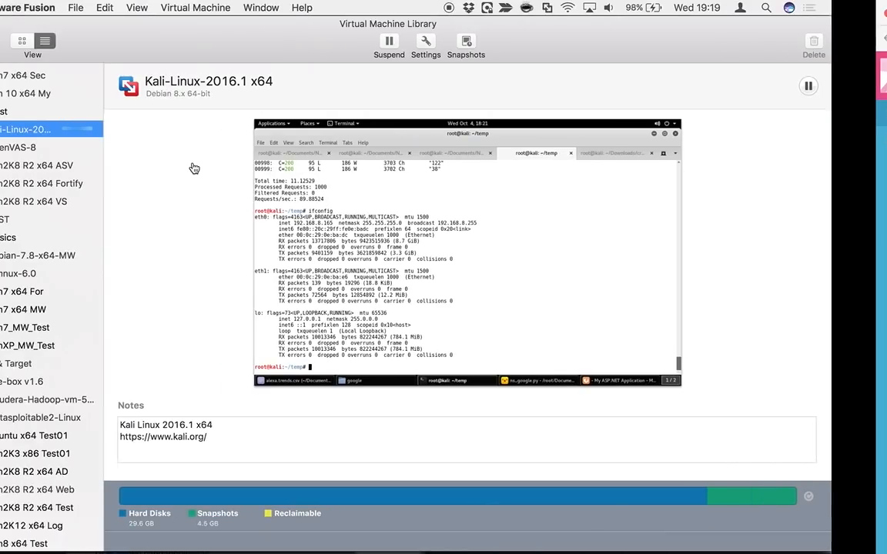
key("ctrl+Right")
key("ctrl+Right")
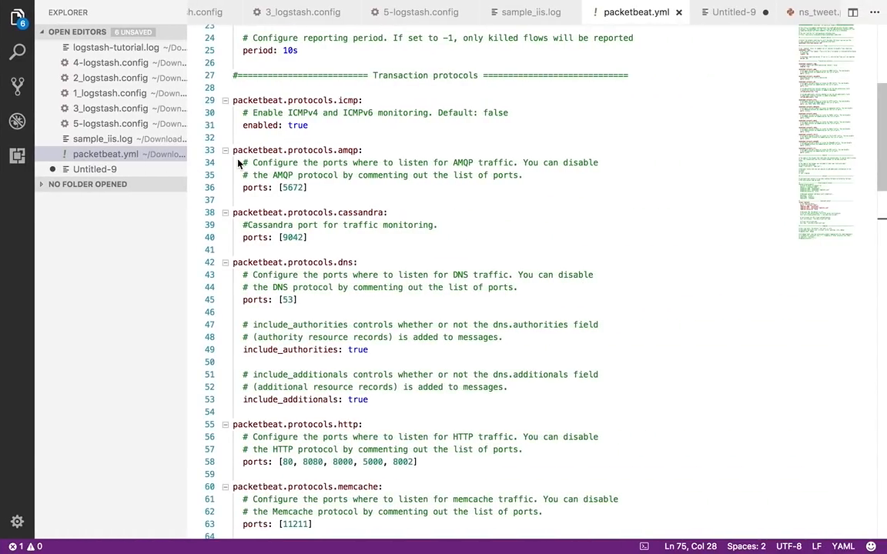
key("ctrl+Right")
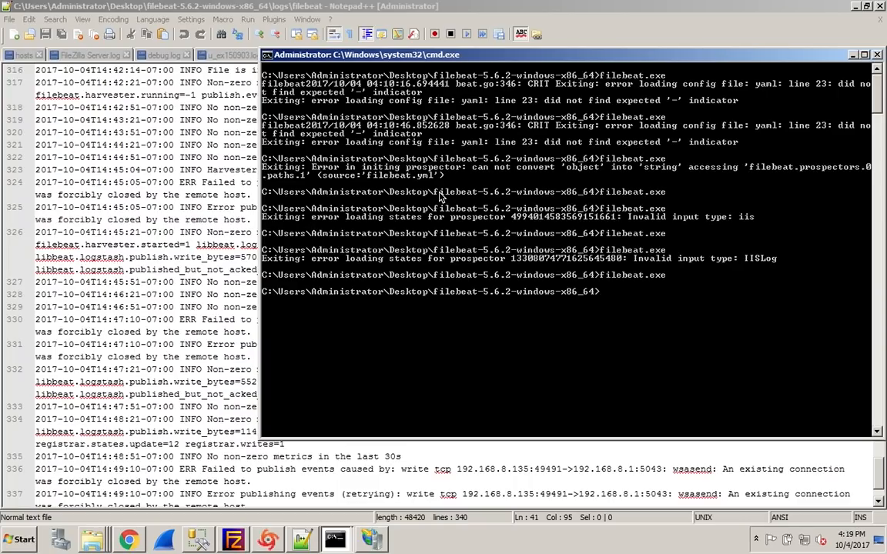
left_click(208, 101)
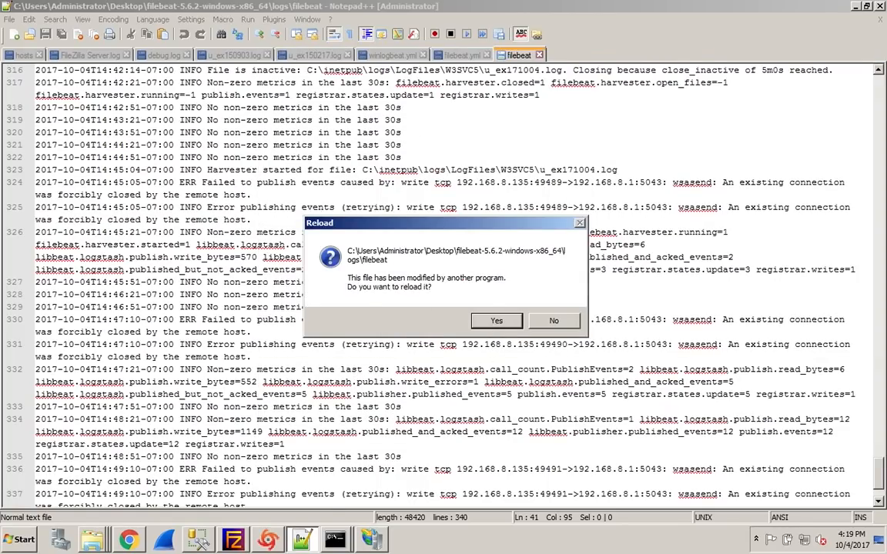
key("Return")
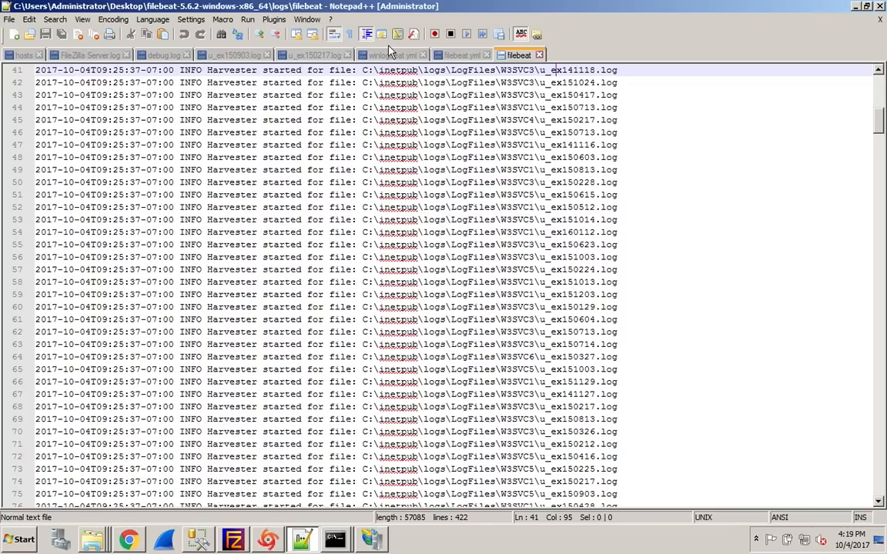
Review the winlogbeat.yml output and filebeat.yml log paths, then bring up the filebeat.exe command in Command Prompt without running it
left_click(389, 56)
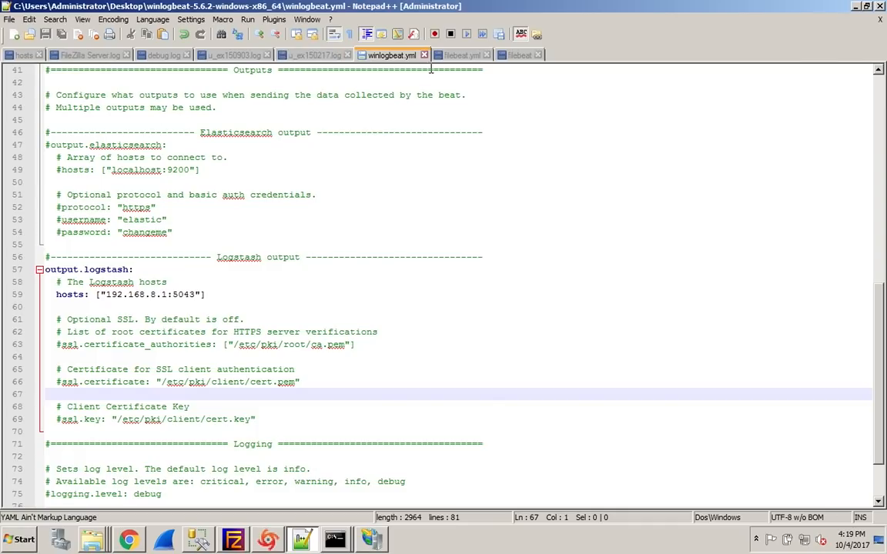
left_click(450, 56)
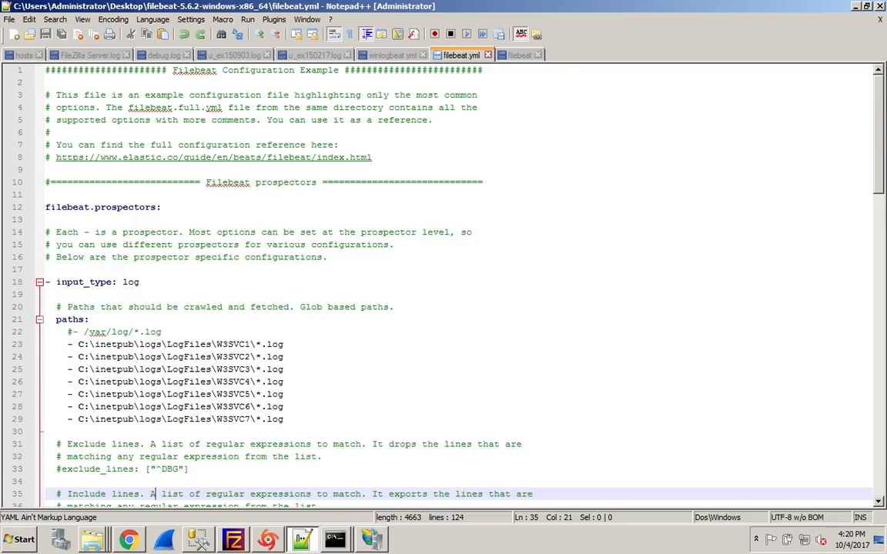
mouse_move(336, 538)
left_click(338, 511)
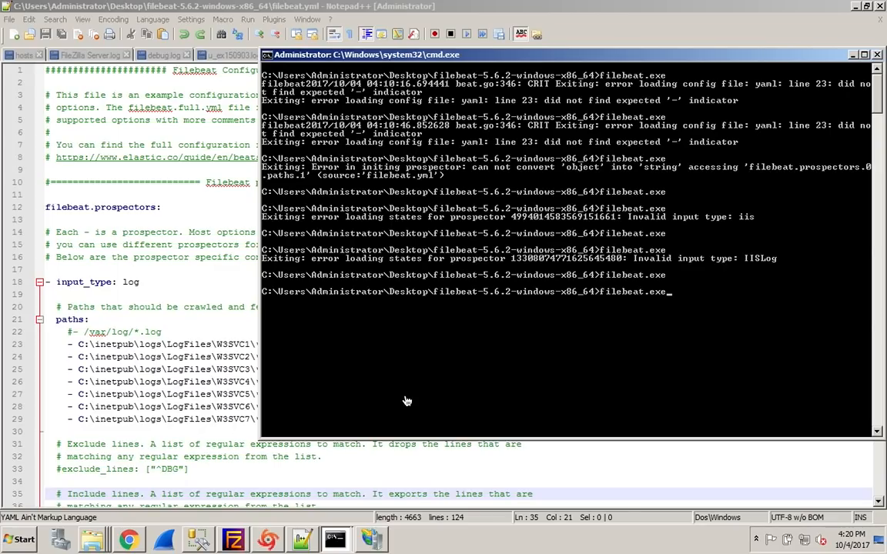
Return to Notepad++, reload the filebeat log, and examine the Logstash output settings in filebeat.yml
left_click(225, 333)
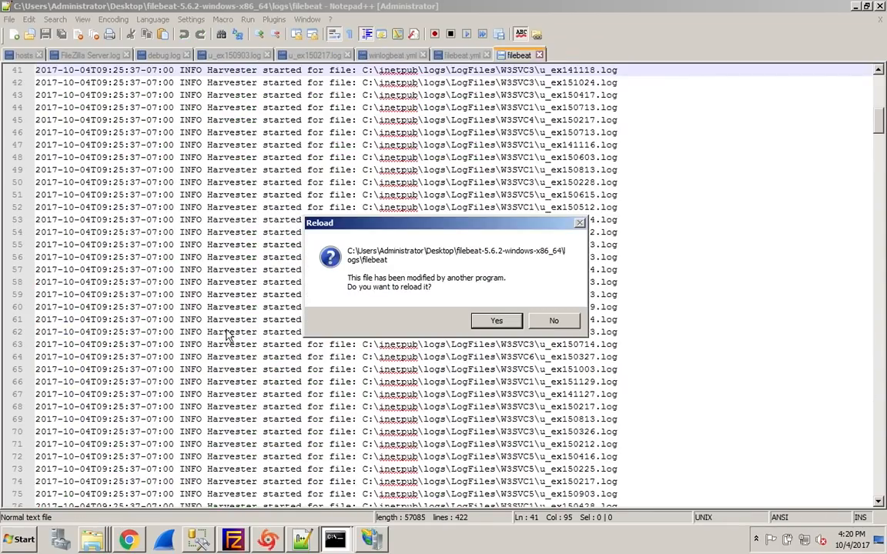
left_click(497, 320)
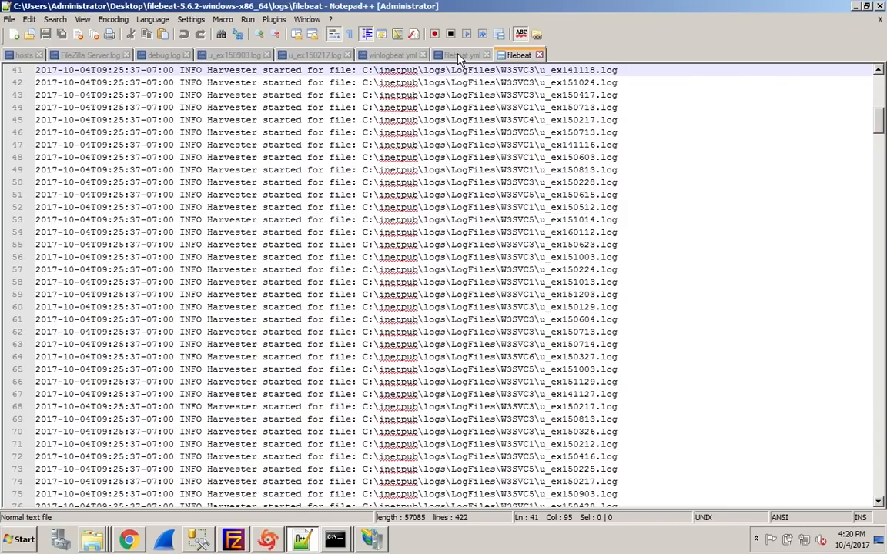
left_click(445, 60)
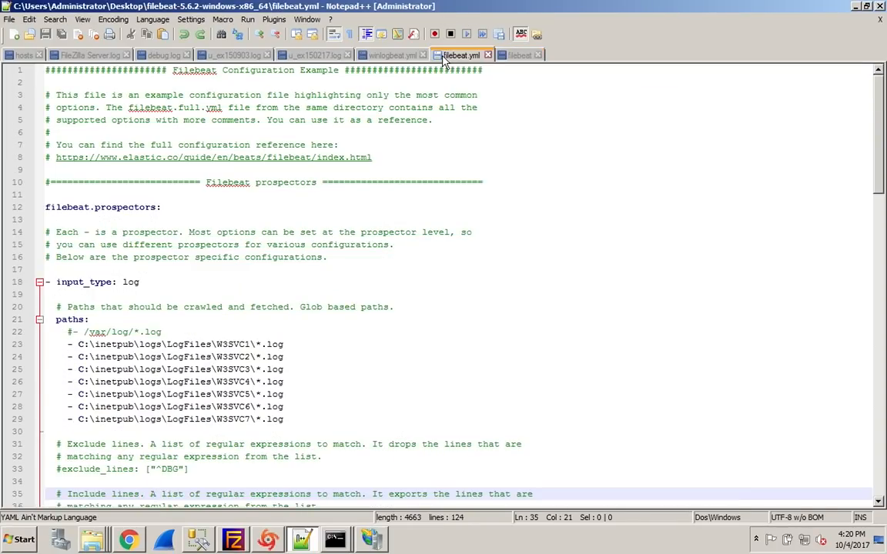
scroll(347, 186, "down", 11)
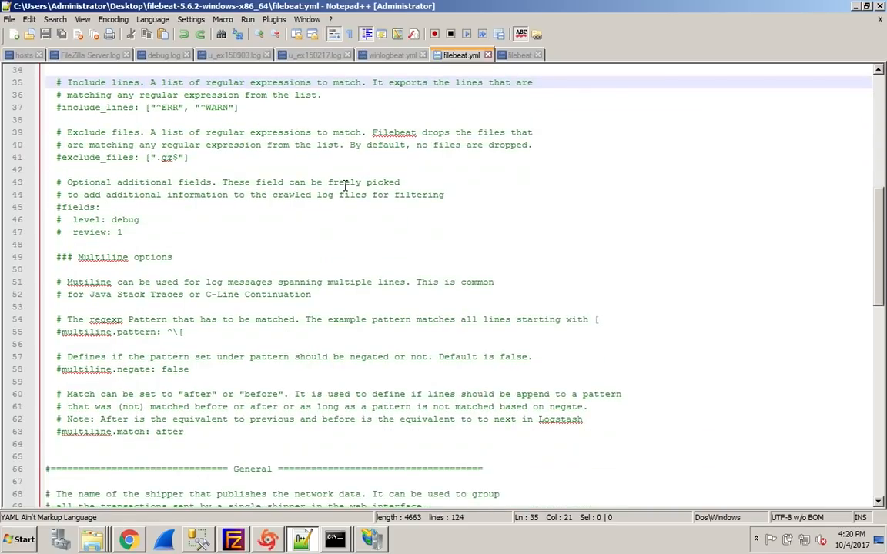
scroll(345, 186, "down", 13)
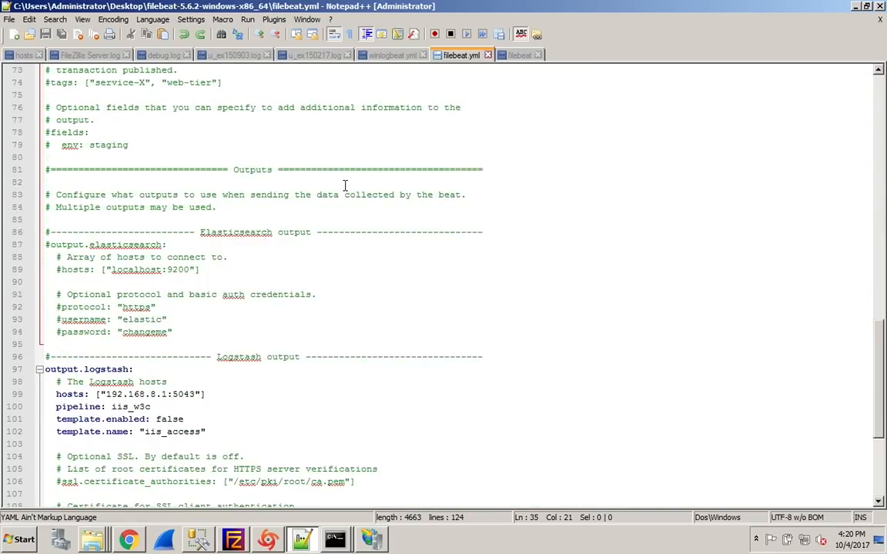
scroll(345, 186, "down", 5)
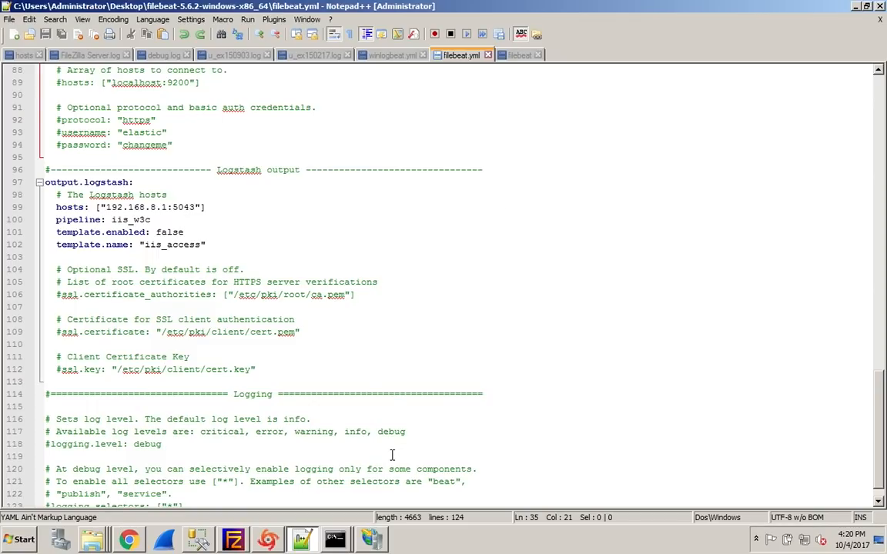
Run filebeat.exe in Command Prompt and reload the filebeat log in Notepad++ to check its startup
mouse_move(338, 542)
left_click(333, 458)
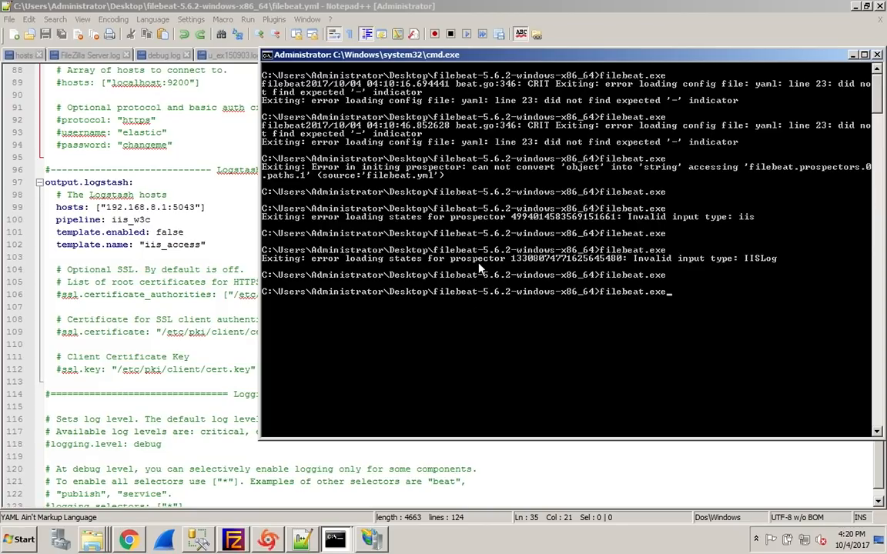
key("Return")
left_click(409, 42)
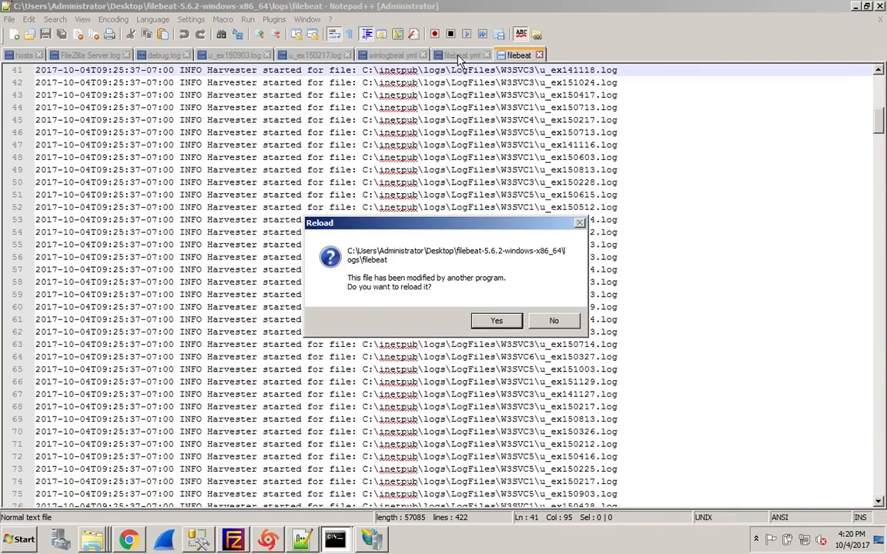
left_click(495, 319)
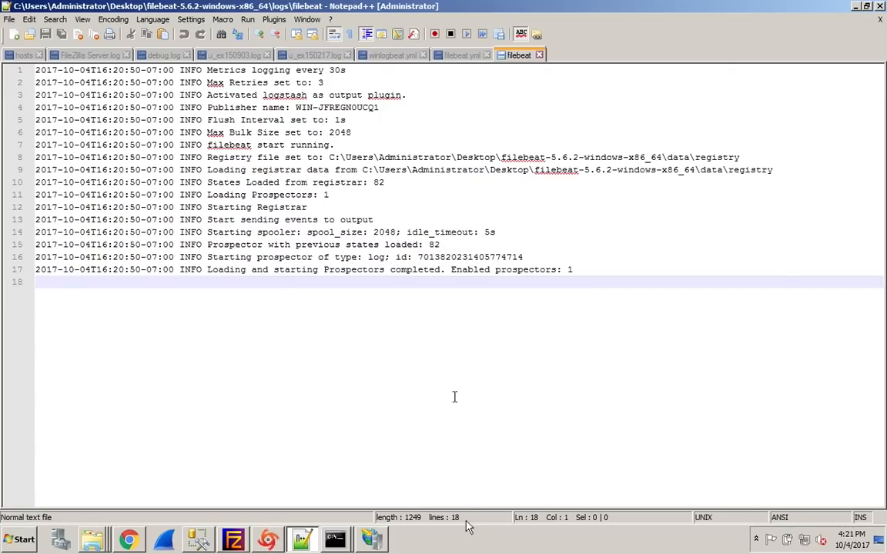
Switch to Kibana's Discover page on the host and check for new events from the web server
left_click(372, 538)
left_click(82, 391)
key("ctrl+Left")
key("ctrl+Left")
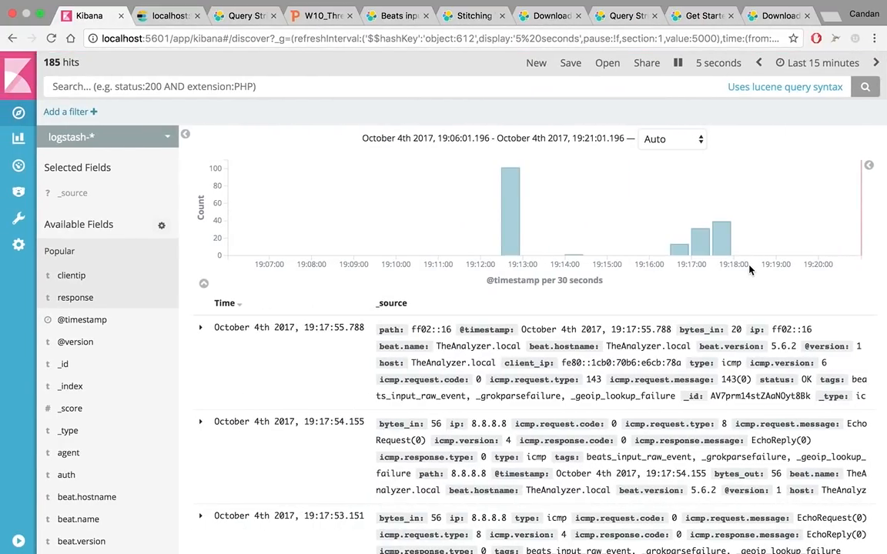
Return to the Win2K8 R2 x64 Web virtual machine and select the ASP.NET login page's address in Chrome for editing
key("ctrl+Right")
key("ctrl+Right")
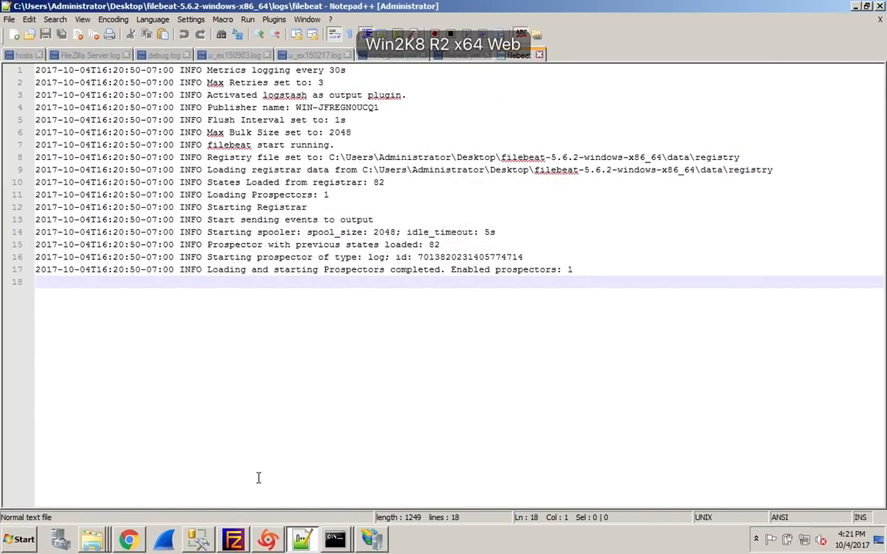
left_click(129, 540)
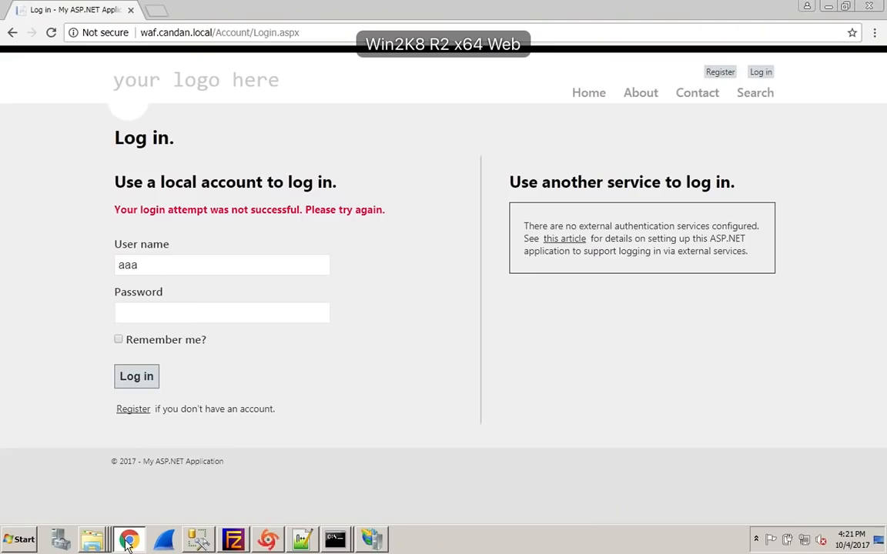
left_click(271, 35)
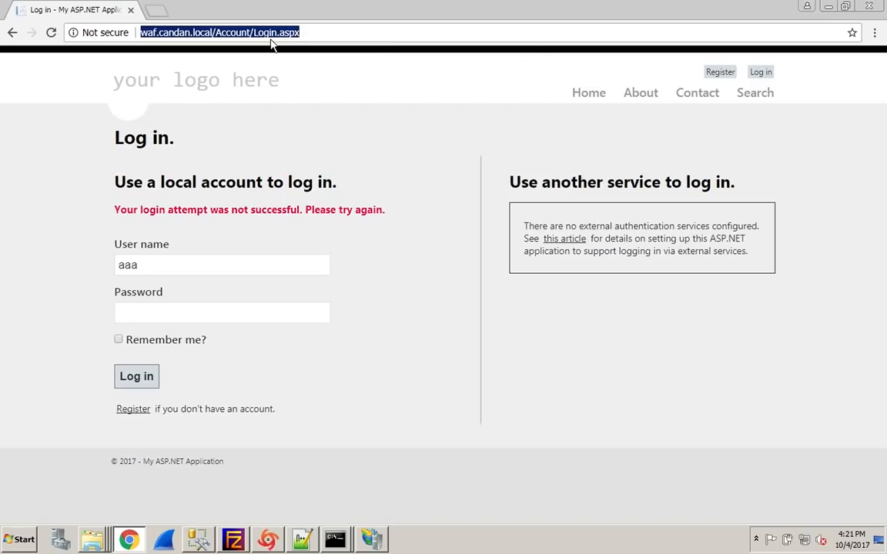
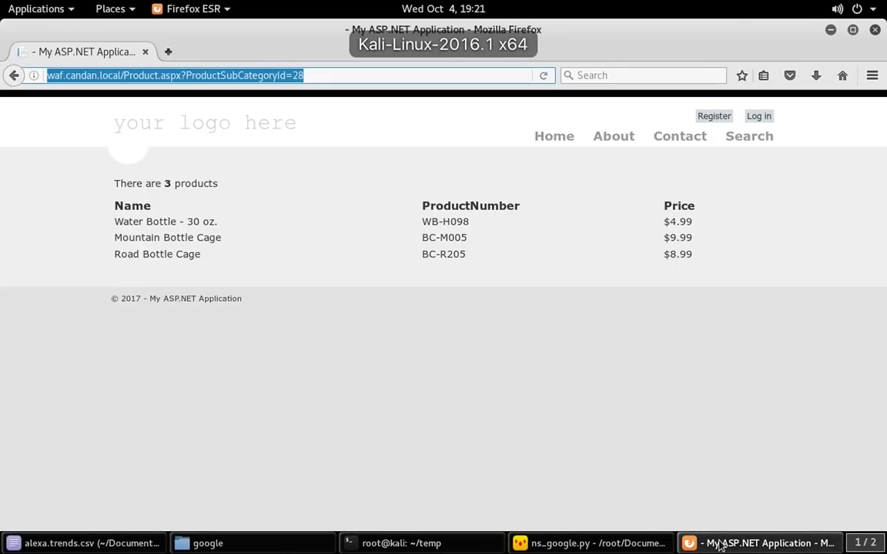
Browse the ASP.NET site's Search, Contact, About and Home pages in Kali's Firefox to generate web traffic
left_click(738, 140)
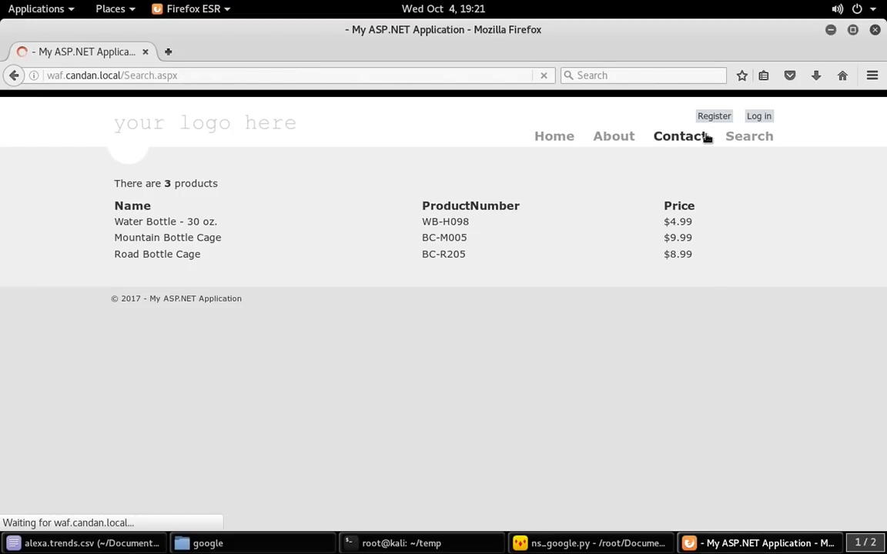
left_click(707, 137)
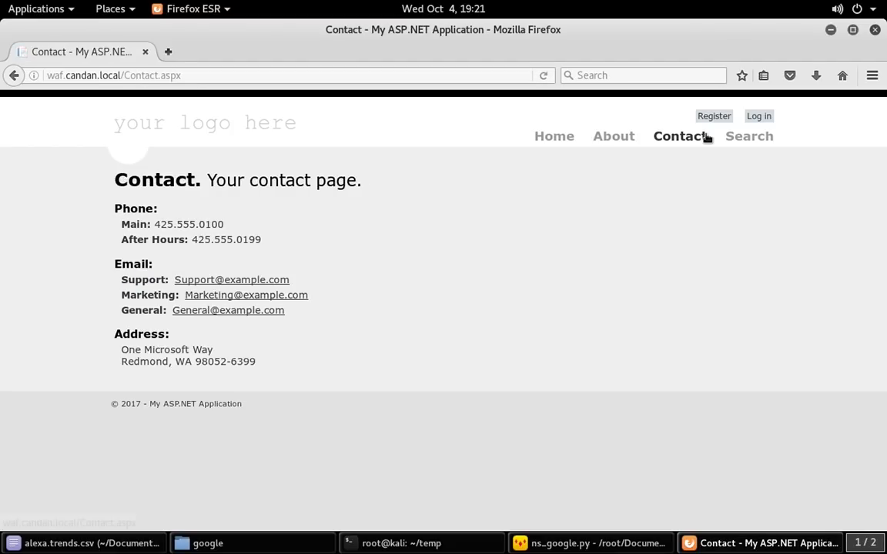
left_click(616, 137)
left_click(555, 137)
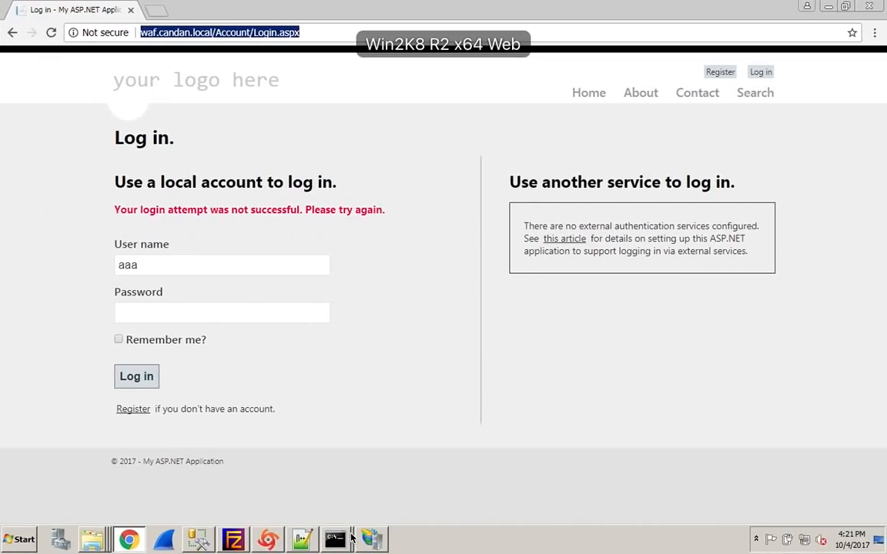
Switch to the Win2K8 R2 x64 Web virtual machine, reload the filebeat log in Notepad++, and check Kibana on the host
left_click(312, 543)
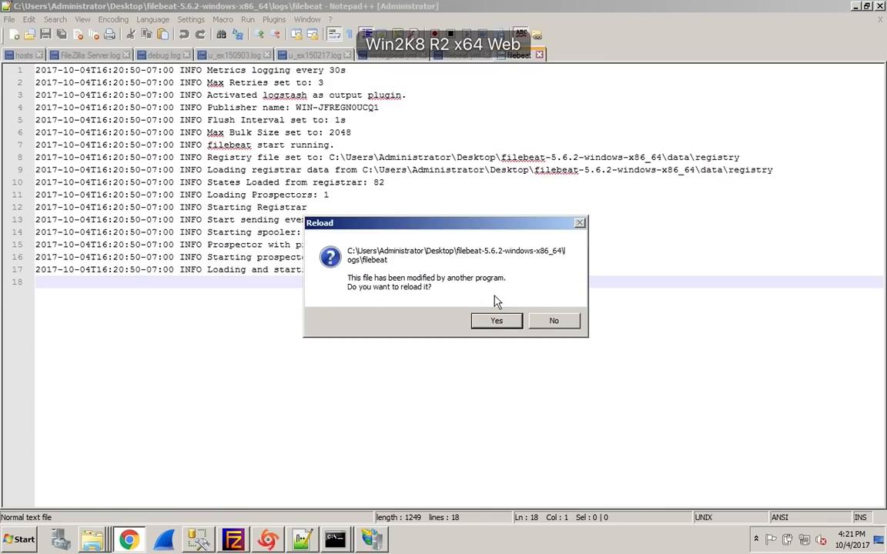
left_click(497, 321)
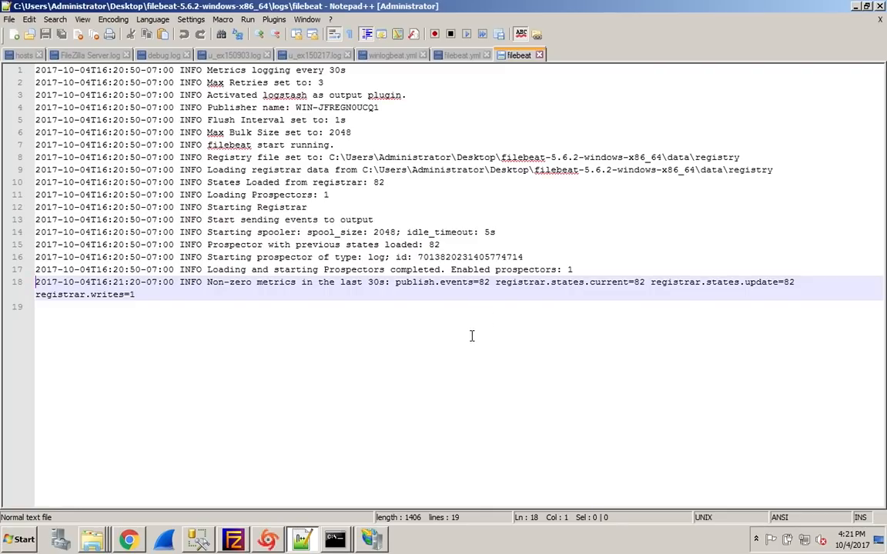
key("ctrl+Left")
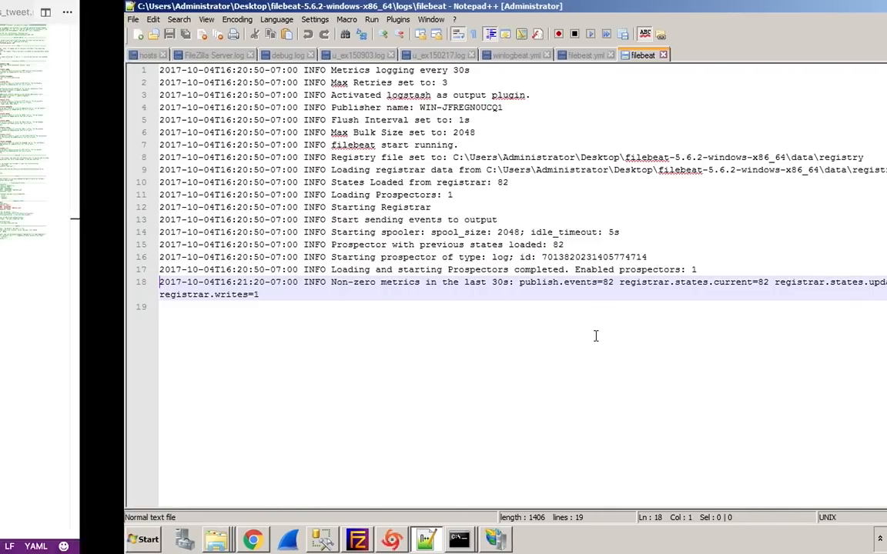
key("ctrl+Left")
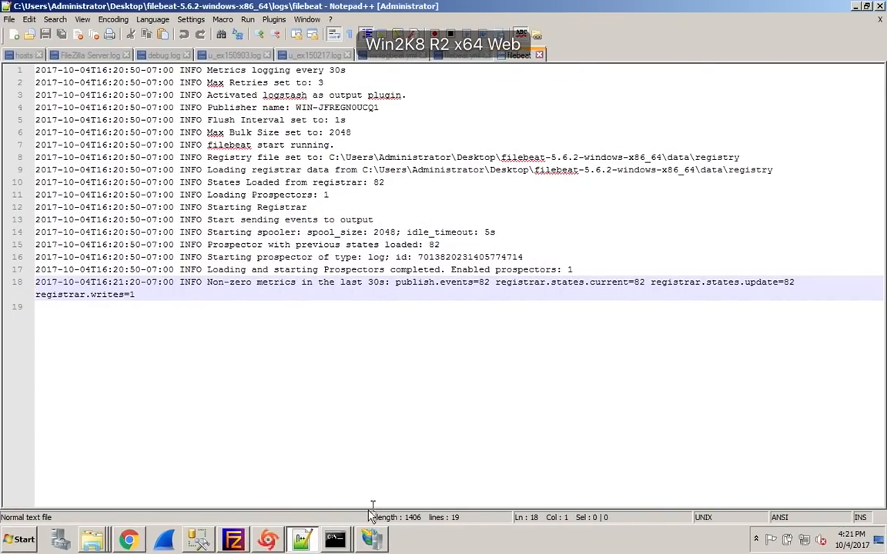
Check the filebeat.exe run in the web server's Command Prompt and reload the filebeat log in Notepad++ again
mouse_move(346, 533)
left_click(360, 512)
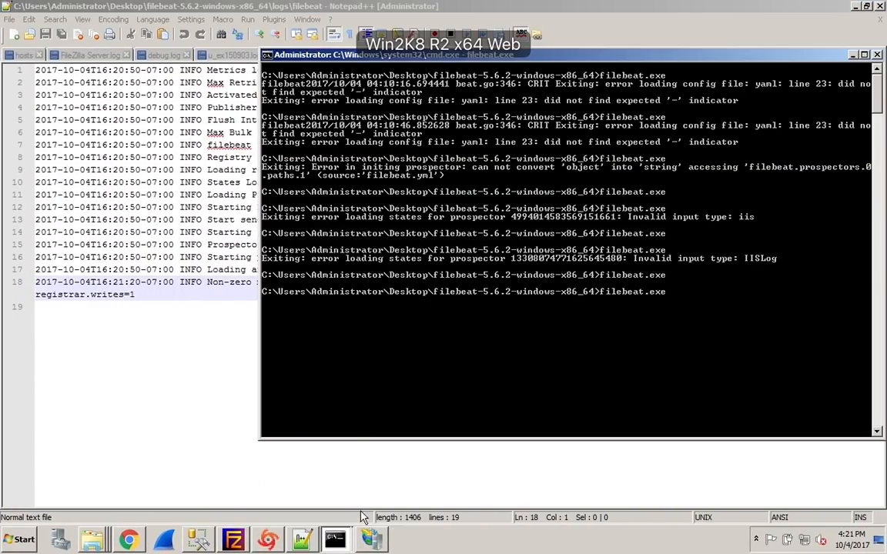
left_click(219, 432)
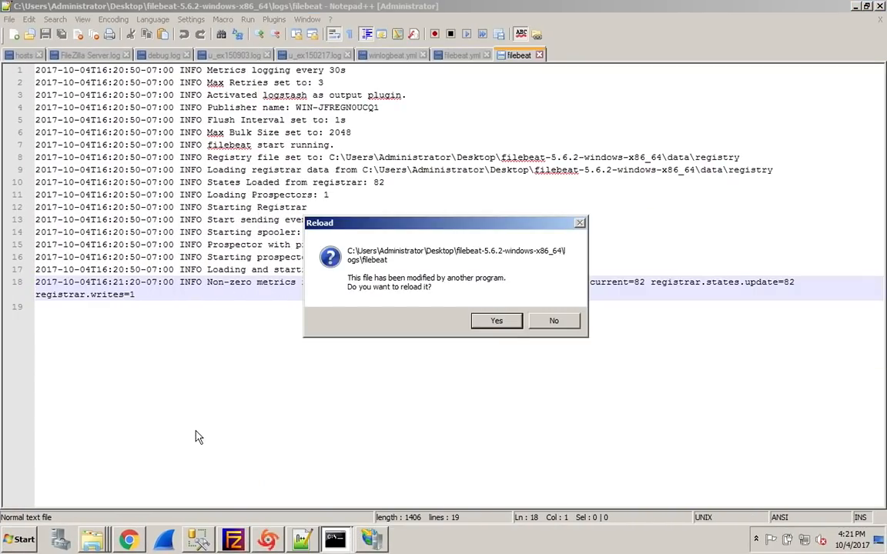
left_click(484, 321)
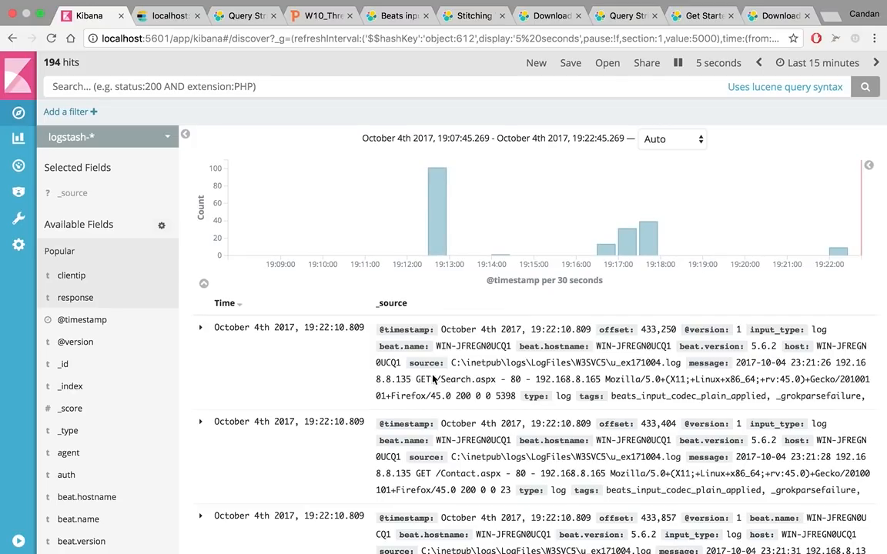
Expand the newest IIS event in Kibana's Discover list, examine its fields and unparsed message, and collapse it
left_click(201, 330)
scroll(248, 370, "down", 1)
scroll(248, 371, "down", 10)
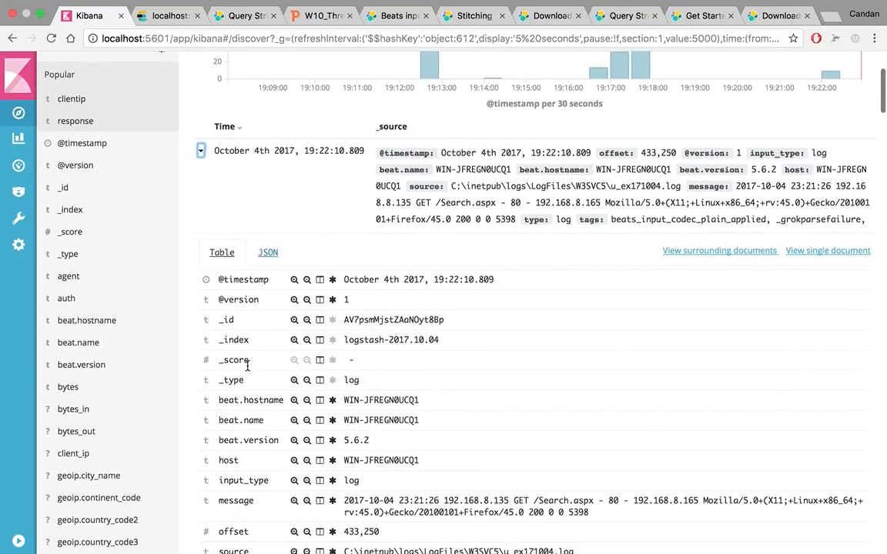
scroll(248, 368, "up", 3)
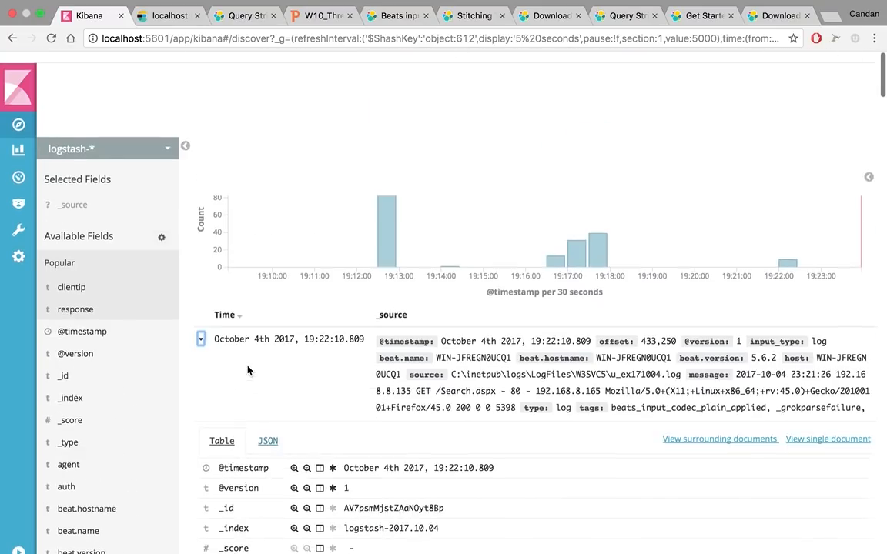
left_click(202, 331)
Switch to Finder on the host and open 5-logstash.config from the logstash-5.6.2 folder
key("ctrl+Left")
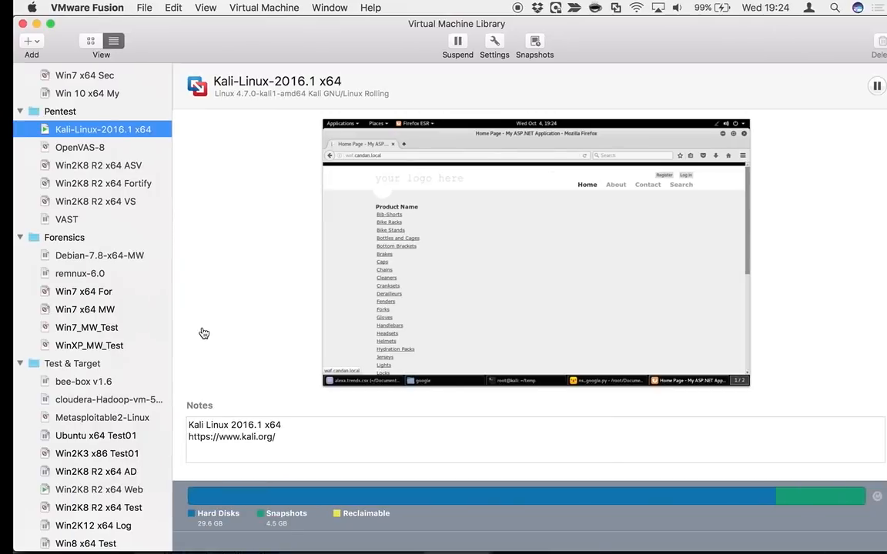
mouse_move(264, 545)
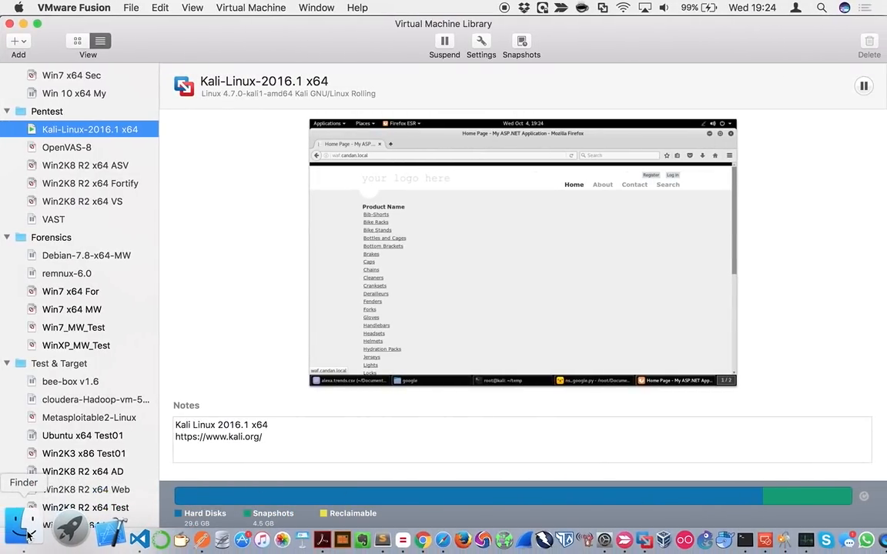
left_click(23, 526)
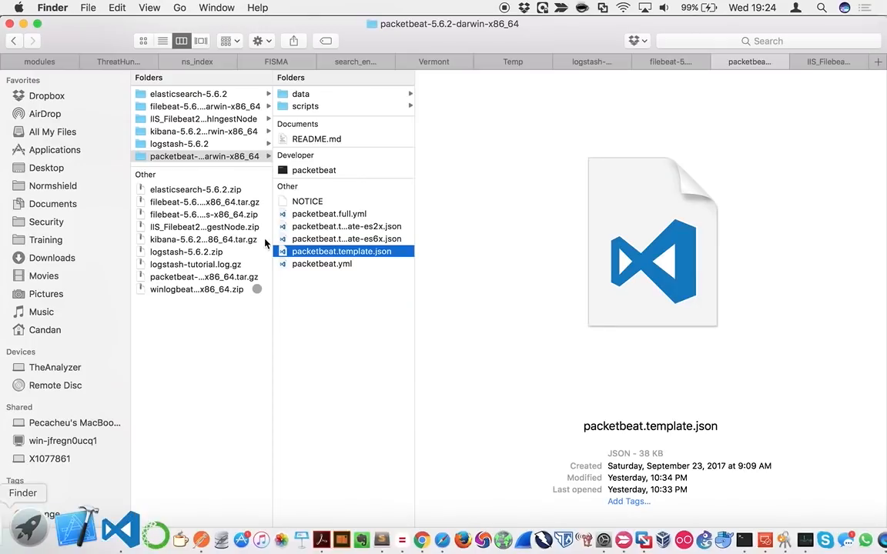
left_click(597, 64)
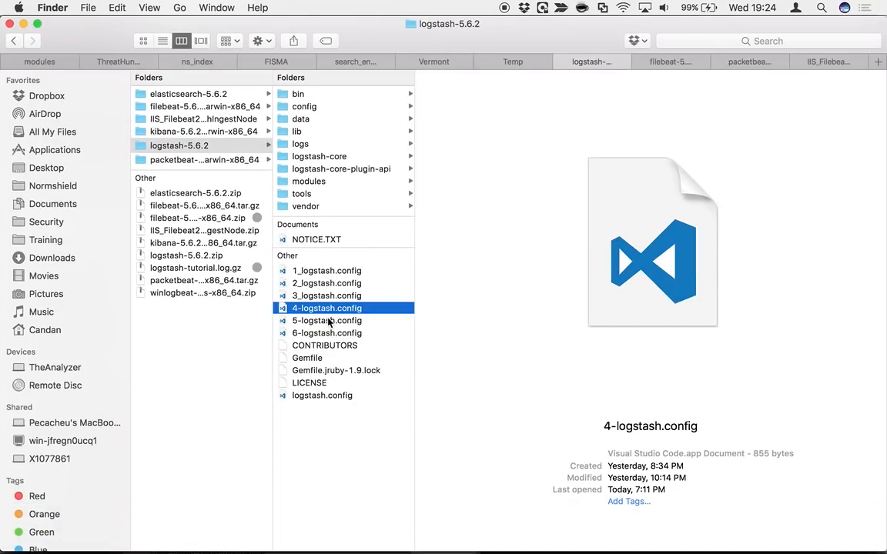
double_click(329, 321)
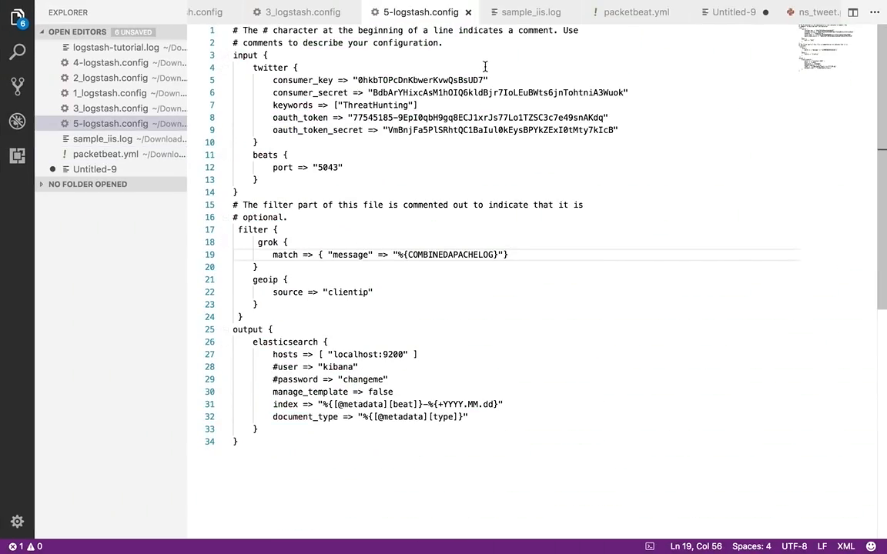
Return to Finder, open 6-logstash.config, and examine its IIS grok, date, useragent and geoip filters and its output section
key("ctrl+Left")
key("ctrl+Left")
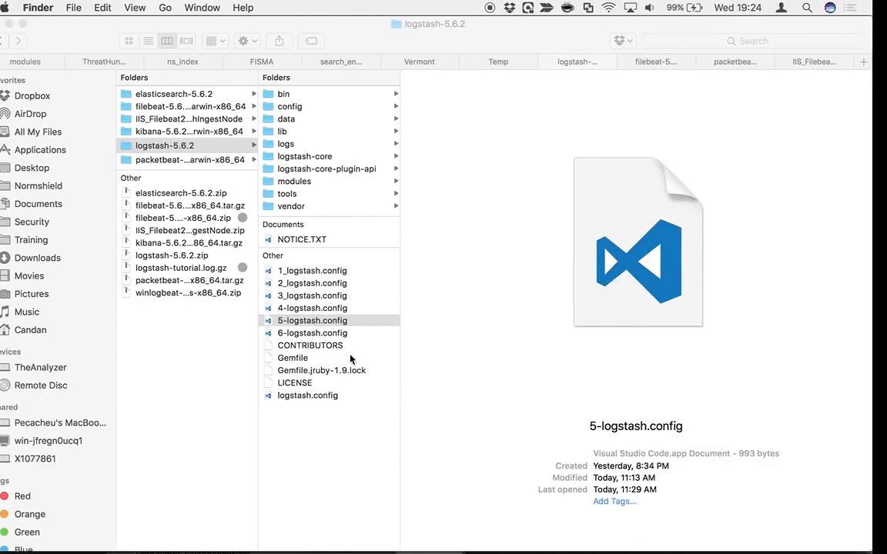
left_click(319, 332)
key("ctrl+Right")
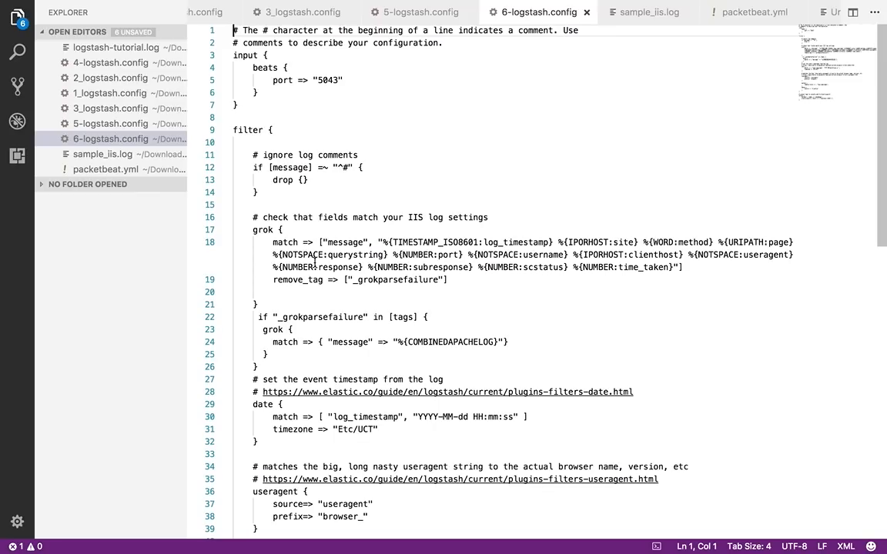
scroll(314, 263, "down", 8)
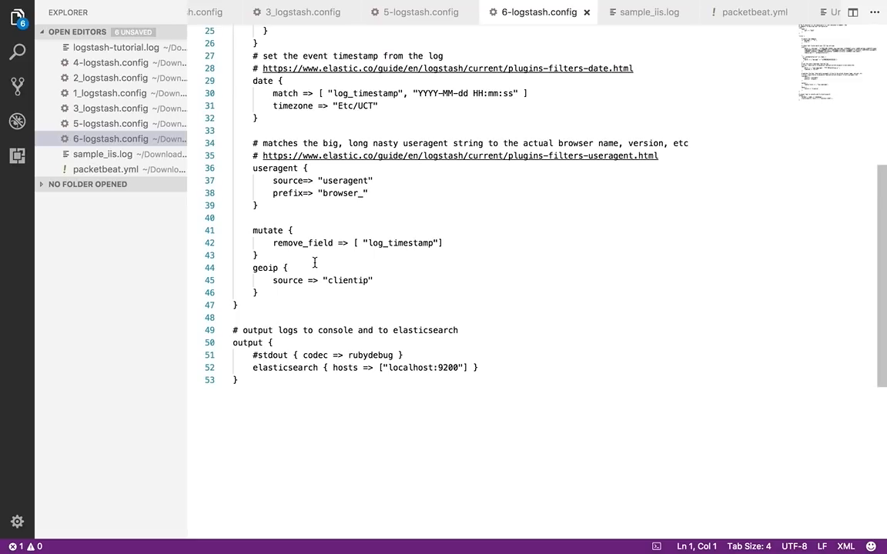
scroll(314, 263, "up", 8)
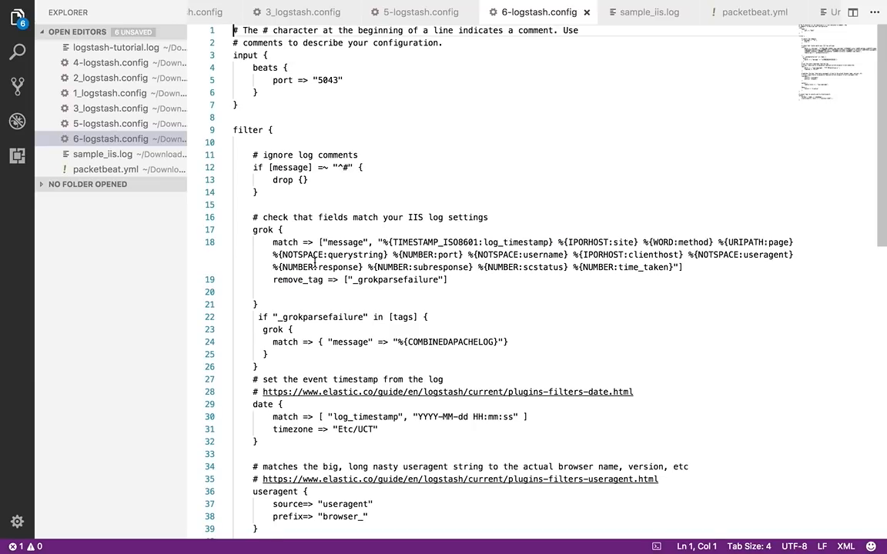
Replace the entire contents of logstash.config with a copy of 6-logstash.config and save the file
key("ctrl+a")
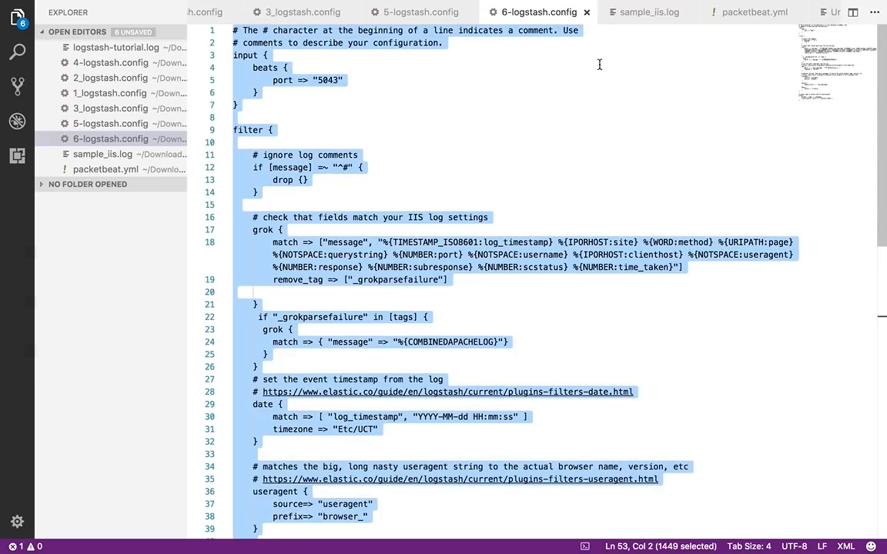
scroll(102, 99, "up", 2)
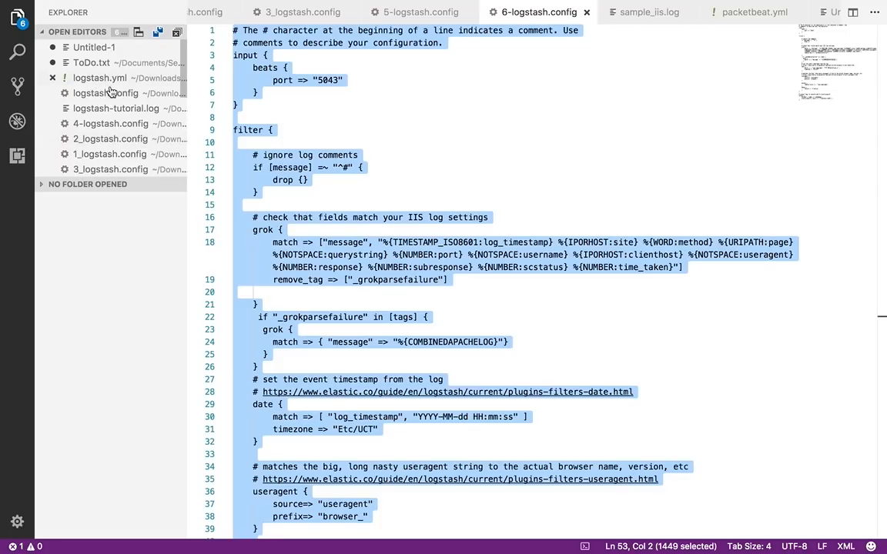
left_click(100, 93)
left_click(452, 125)
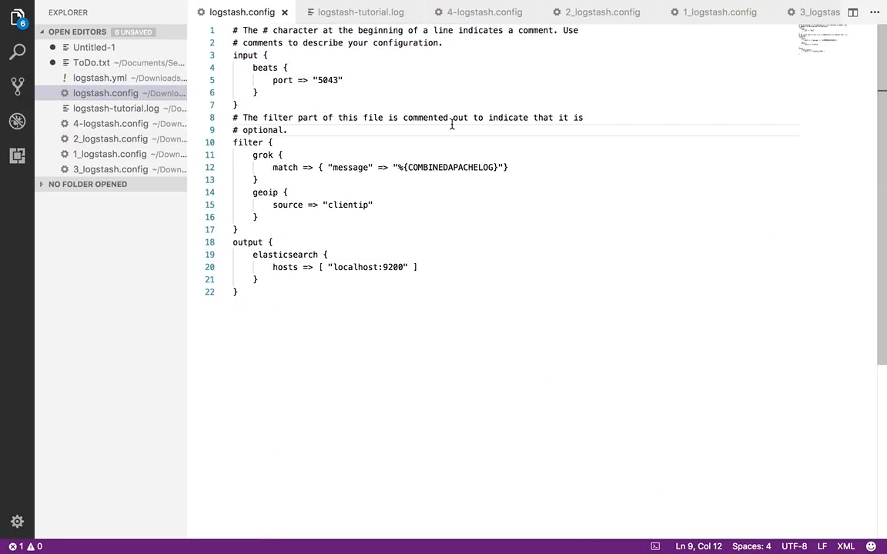
key("ctrl+a")
key("ctrl+v")
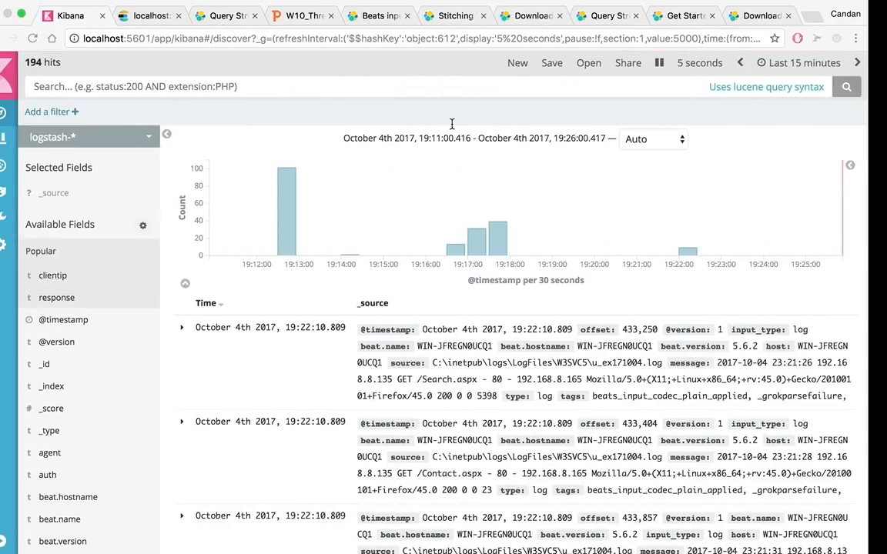
Switch to Terminal and check that Logstash reloads its pipeline with the new configuration
key("ctrl+Left")
mouse_move(620, 551)
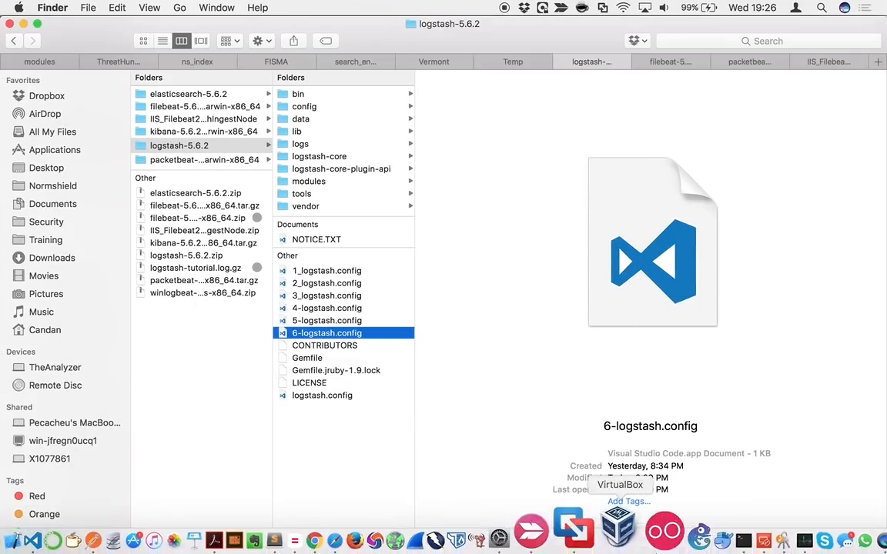
left_click(699, 529)
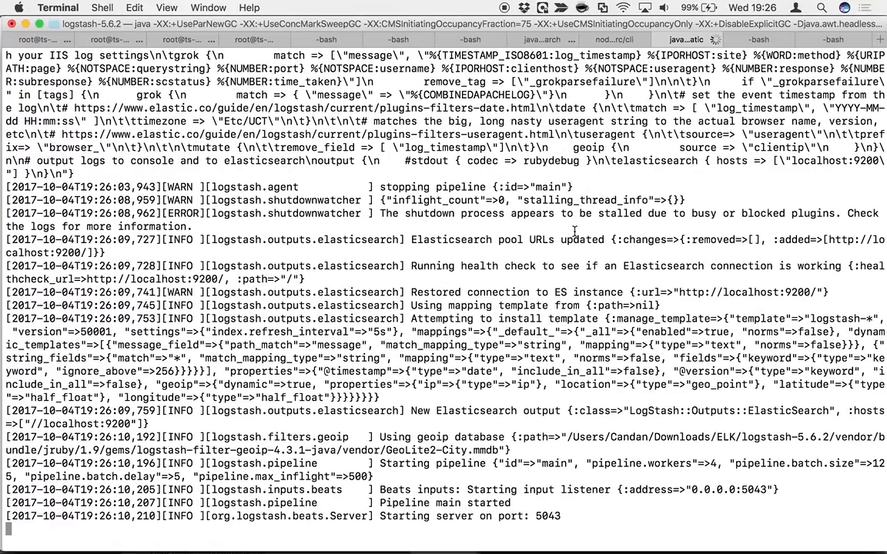
Switch to the Kali virtual machine and browse the site's Chains, About, Contact, Search, Register, Home and Bike Stands pages for fresh traffic
key("ctrl+Right")
key("ctrl+Right")
key("ctrl+Right")
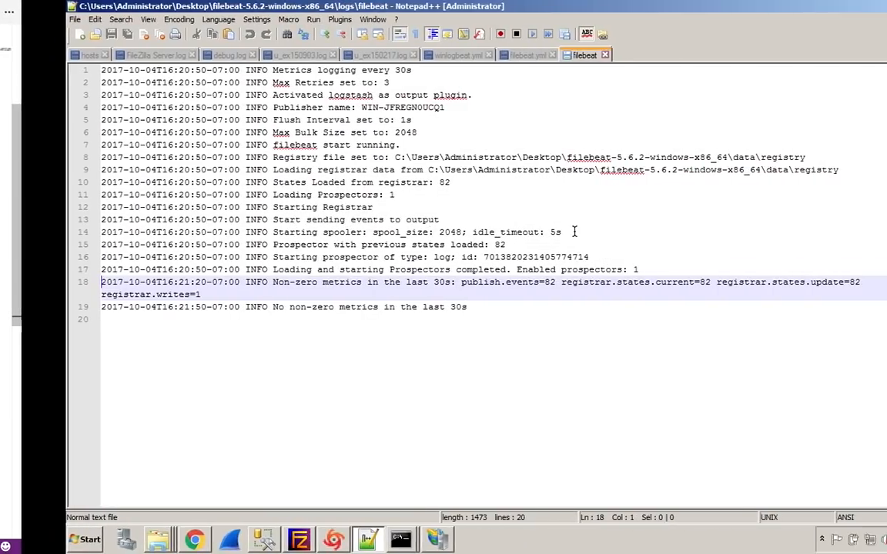
key("ctrl+Right")
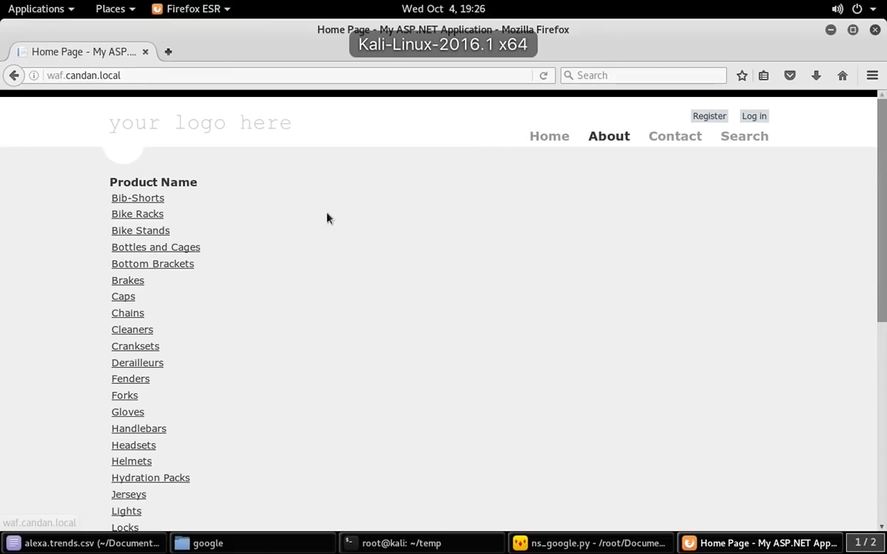
left_click(128, 312)
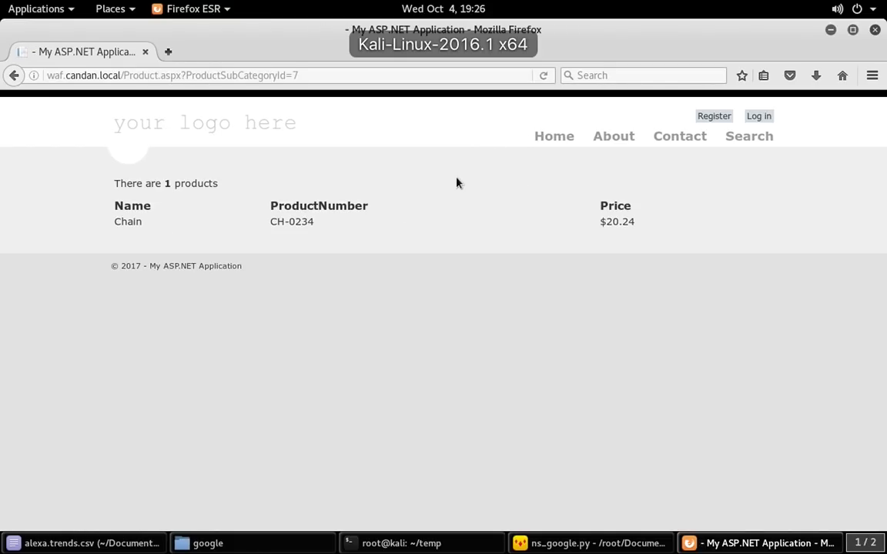
left_click(613, 139)
left_click(677, 138)
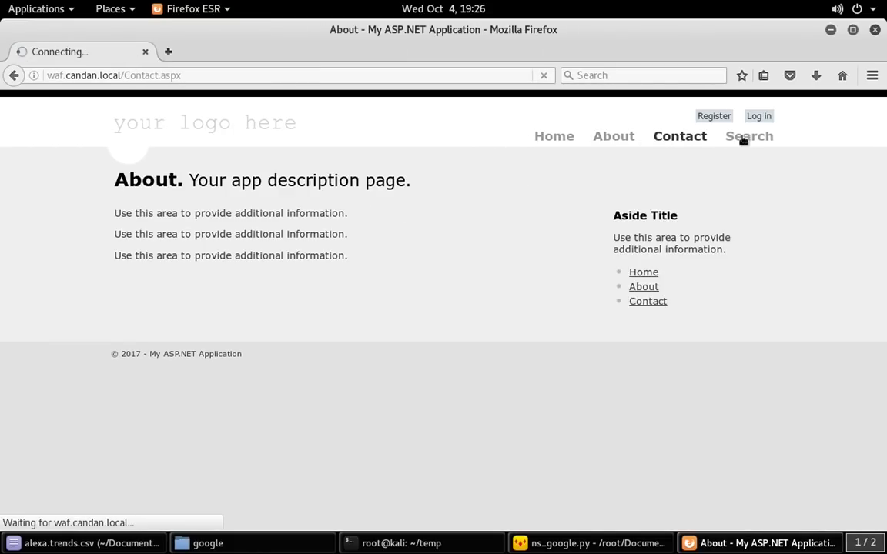
left_click(751, 137)
left_click(715, 117)
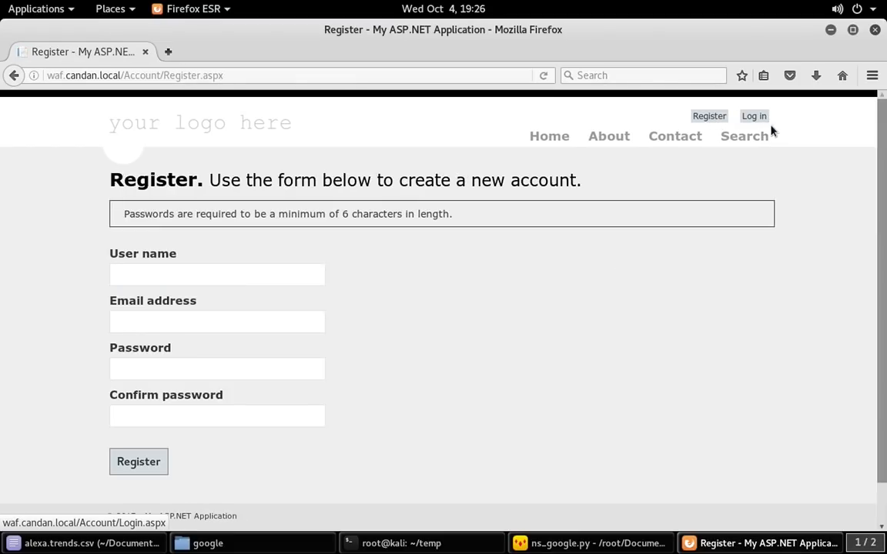
left_click(545, 137)
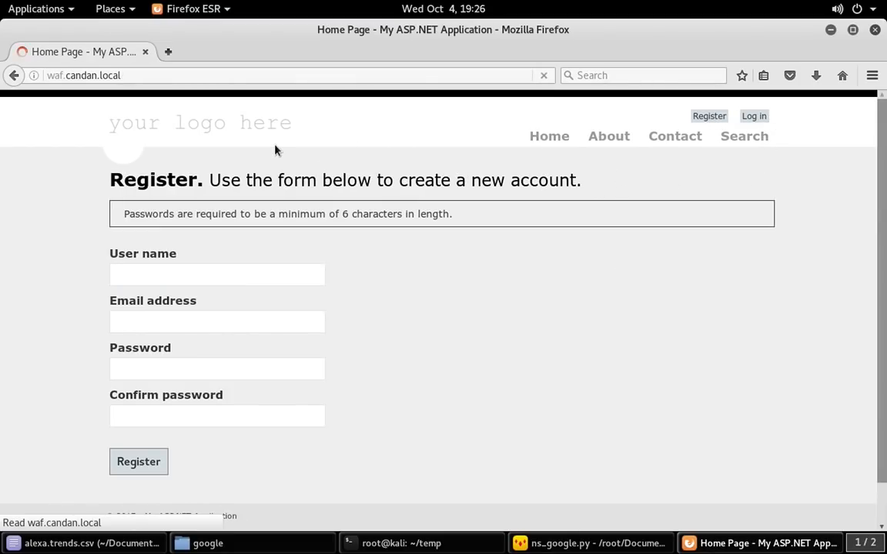
left_click(142, 231)
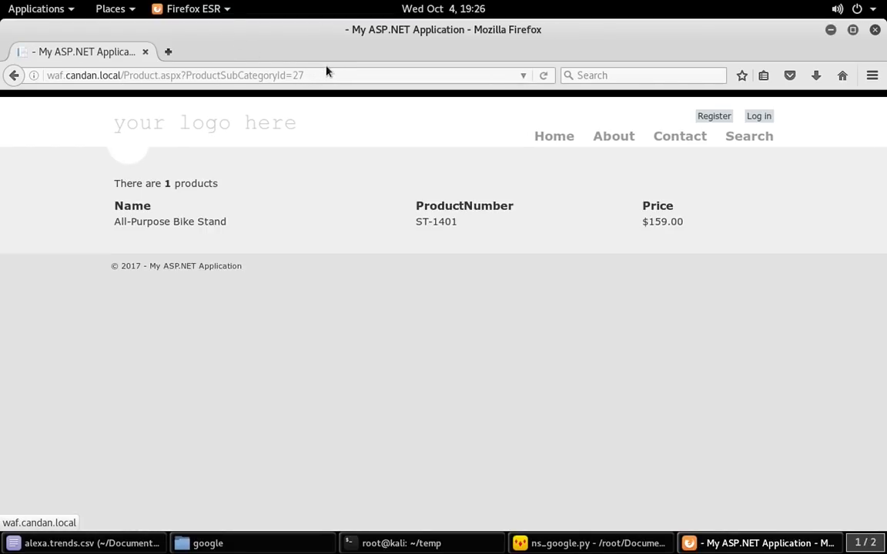
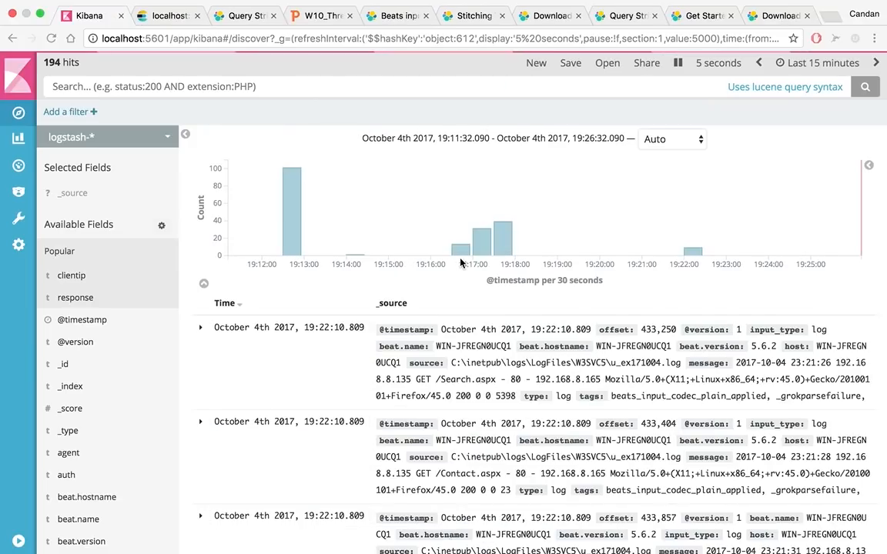
Switch to the Windows server and review the winlogbeat.yml and filebeat.yml configurations in Notepad++
mouse_move(599, 5)
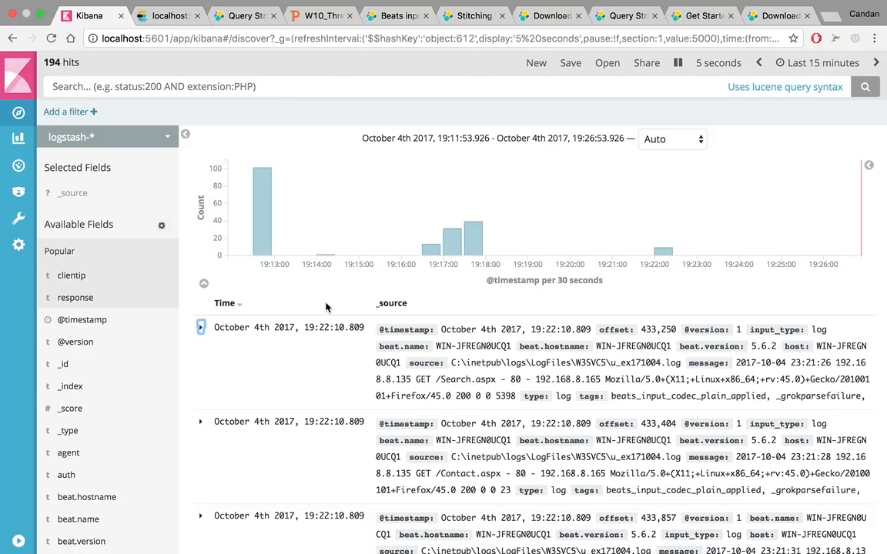
key("ctrl+Right")
key("ctrl+Right")
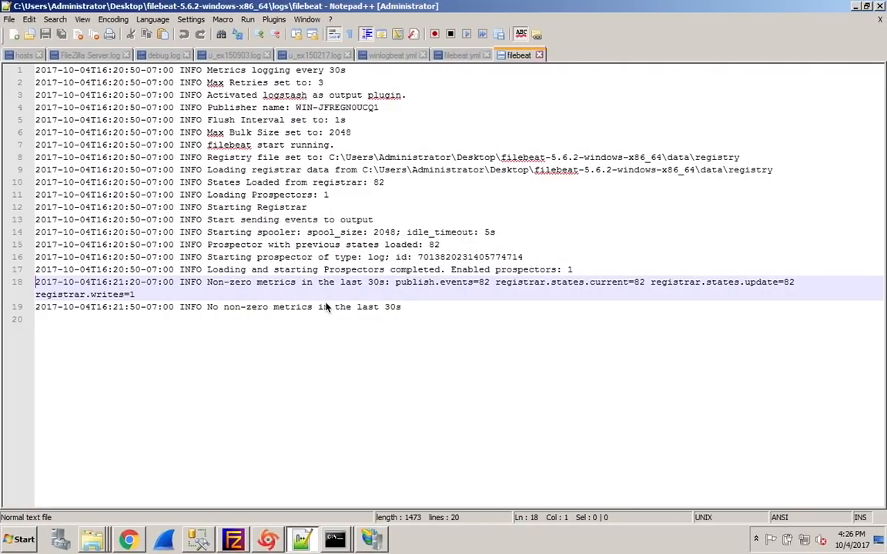
left_click(391, 56)
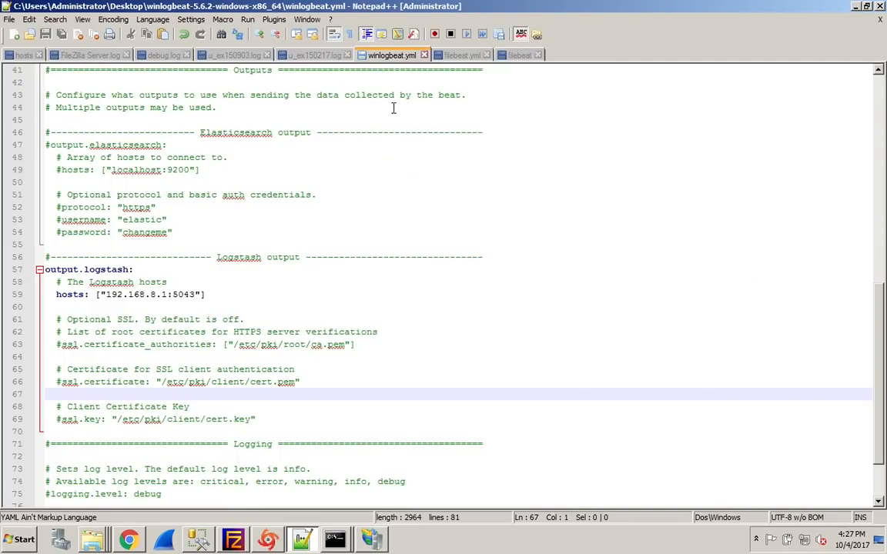
scroll(392, 108, "up", 13)
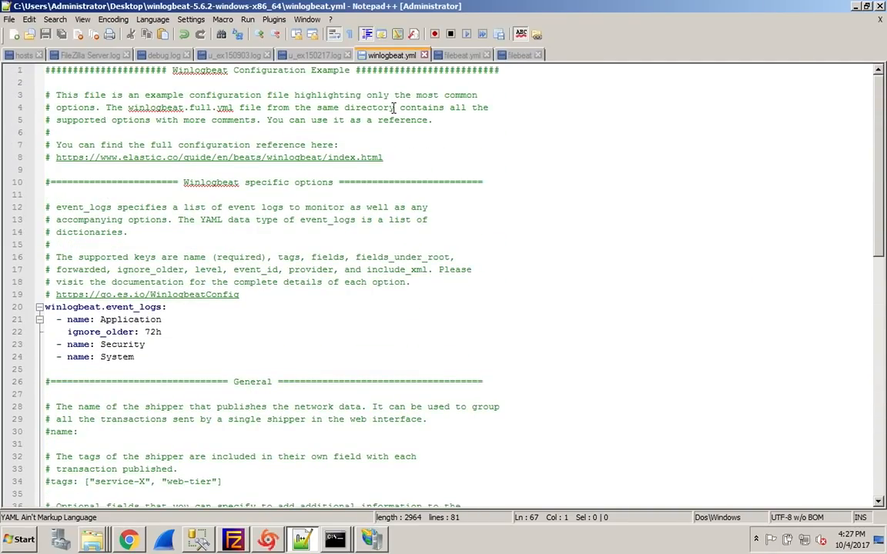
left_click(464, 56)
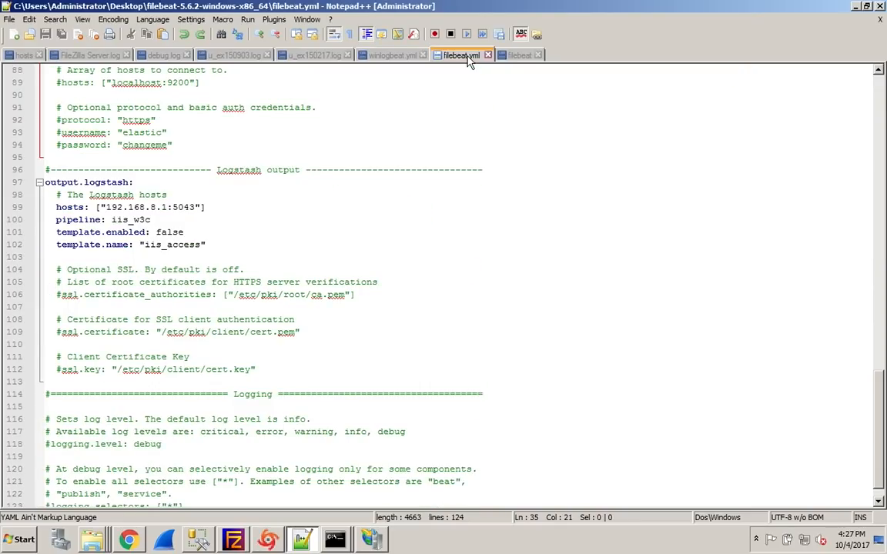
scroll(420, 198, "up", 12)
scroll(420, 200, "up", 9)
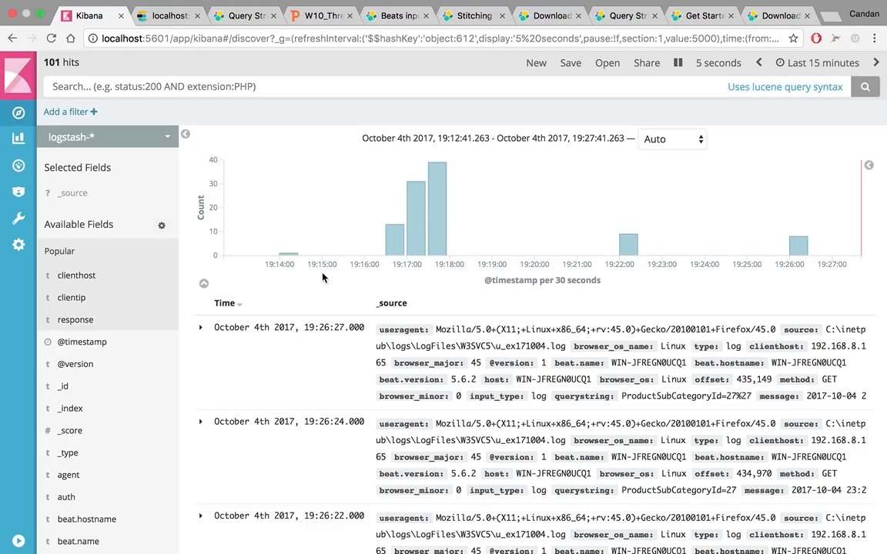
Expand the newest IIS event in Kibana and examine its parsed browser, clienthost, page, querystring, response and useragent fields
left_click(200, 331)
scroll(200, 331, "down", 8)
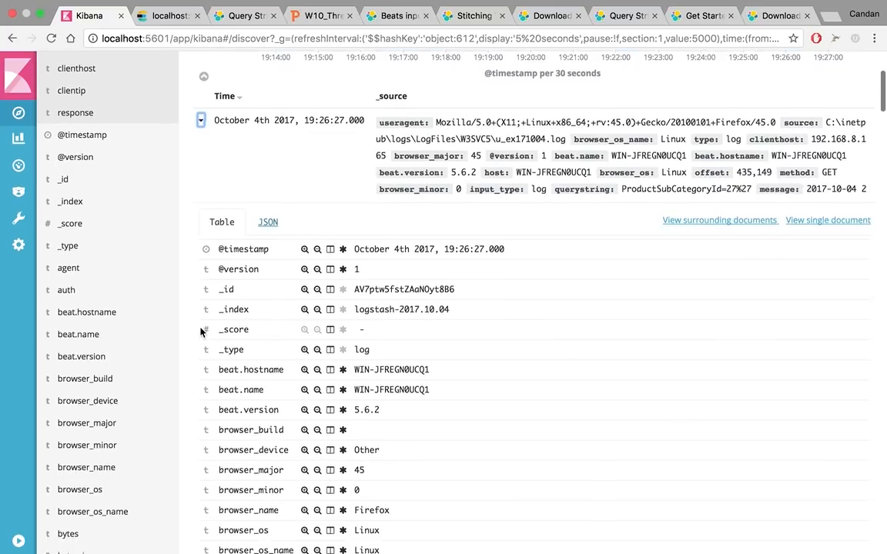
scroll(200, 331, "down", 3)
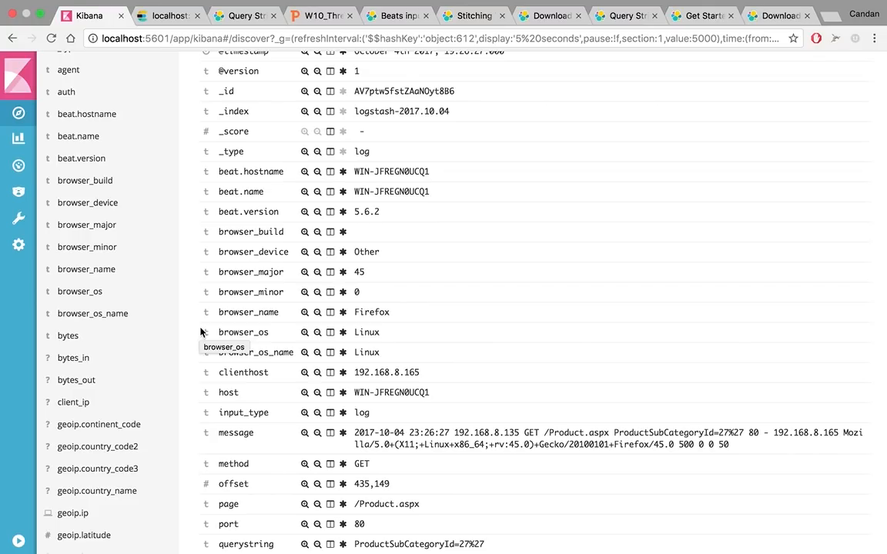
scroll(201, 331, "down", 6)
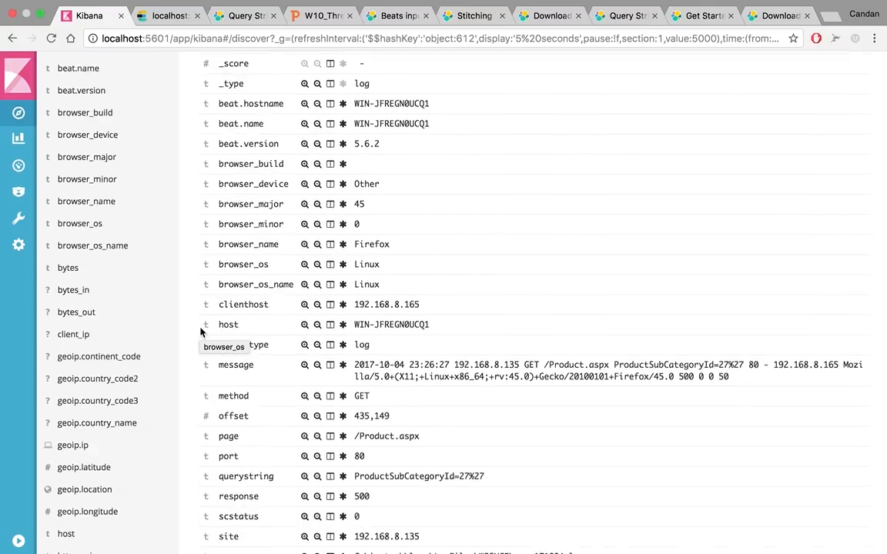
scroll(200, 332, "down", 1)
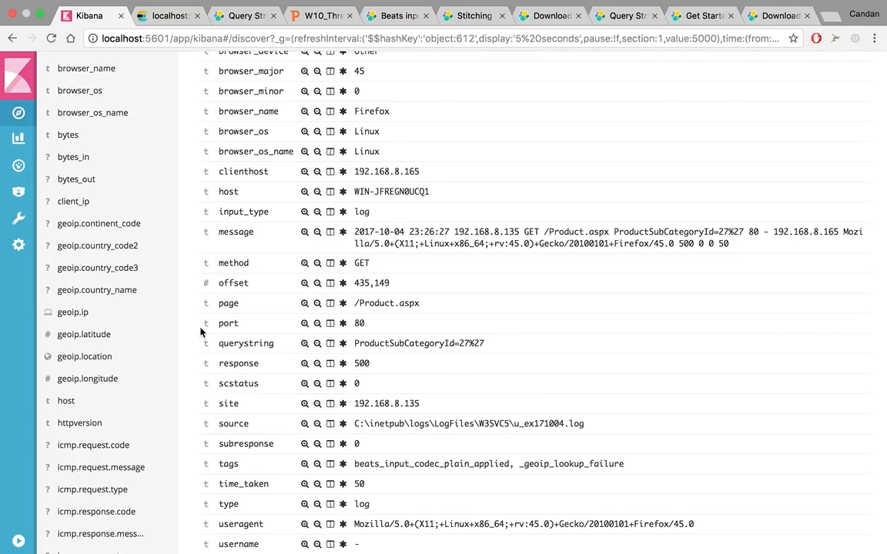
scroll(200, 331, "up", 15)
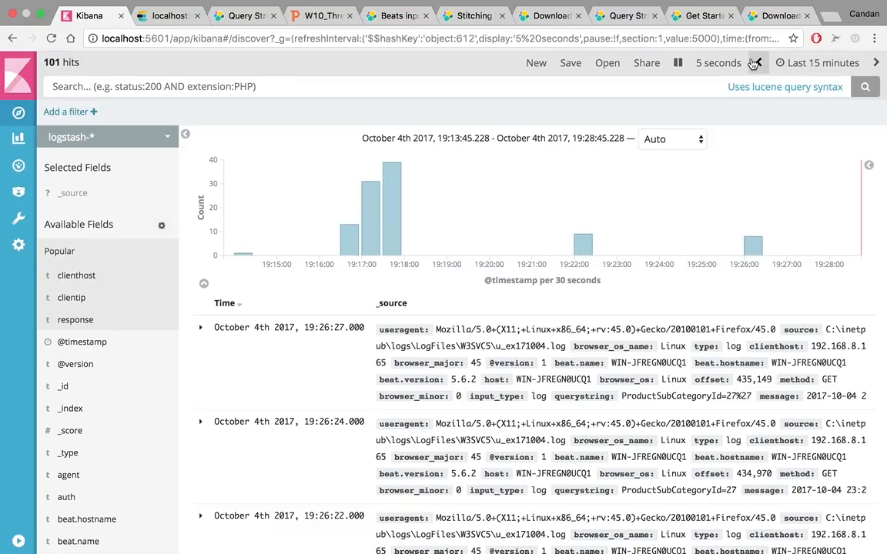
Pause the automatic refresh and set the time range to Last 5 years
left_click(682, 63)
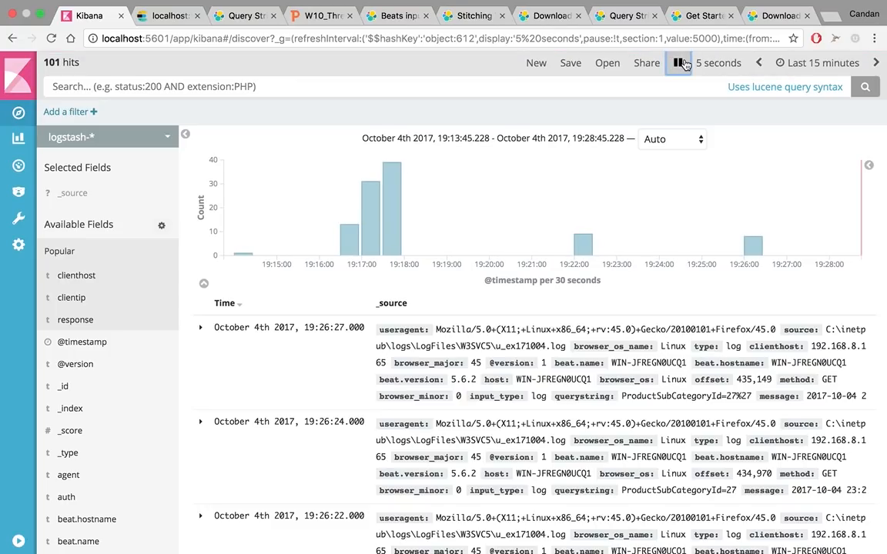
left_click(800, 66)
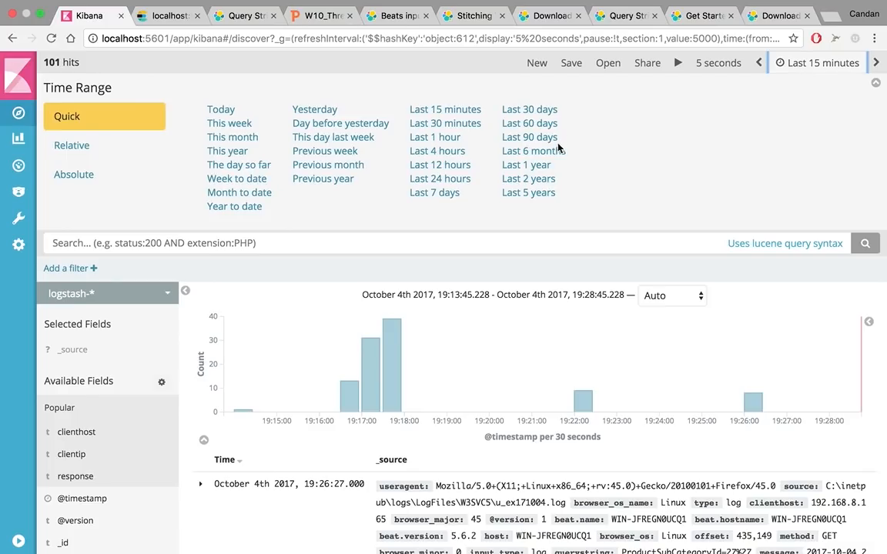
left_click(529, 192)
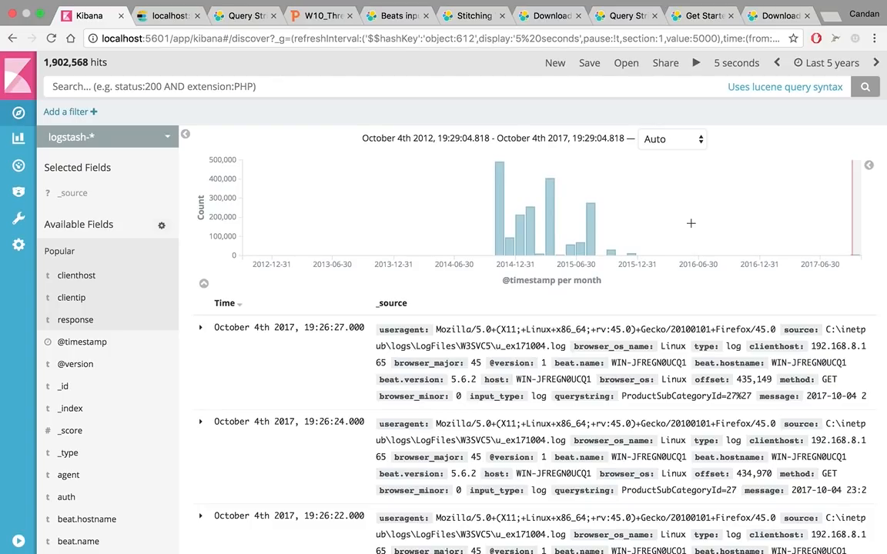
Expand the newest event under the * index pattern and examine its parsed fields, especially the response field
left_click(408, 84)
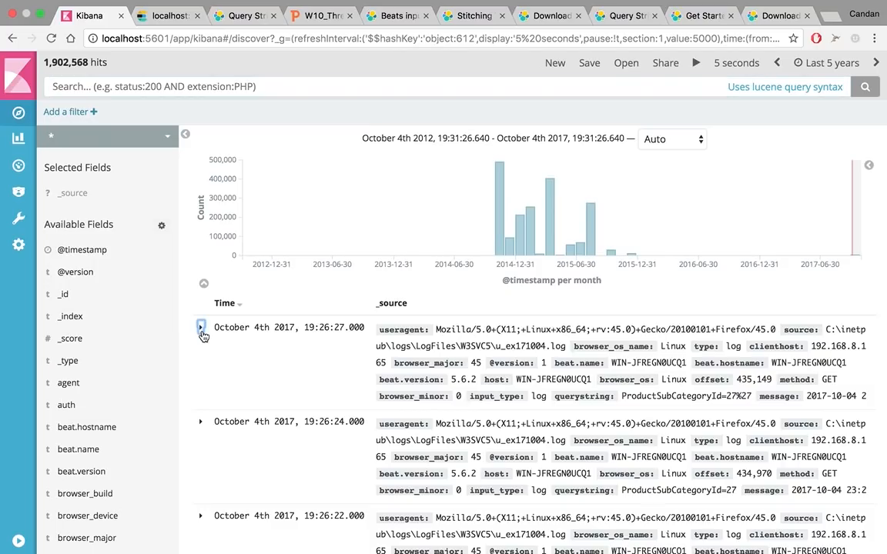
left_click(201, 330)
scroll(203, 336, "down", 10)
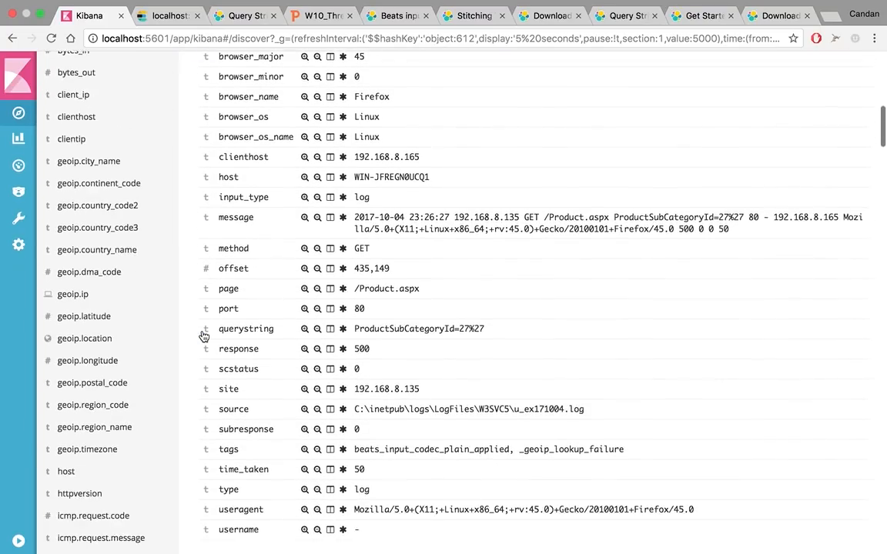
scroll(203, 336, "down", 3)
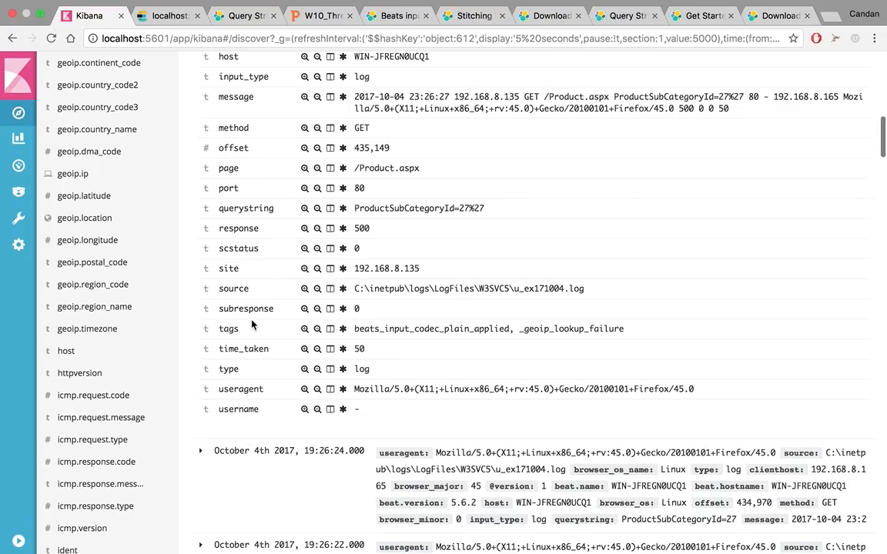
double_click(237, 229)
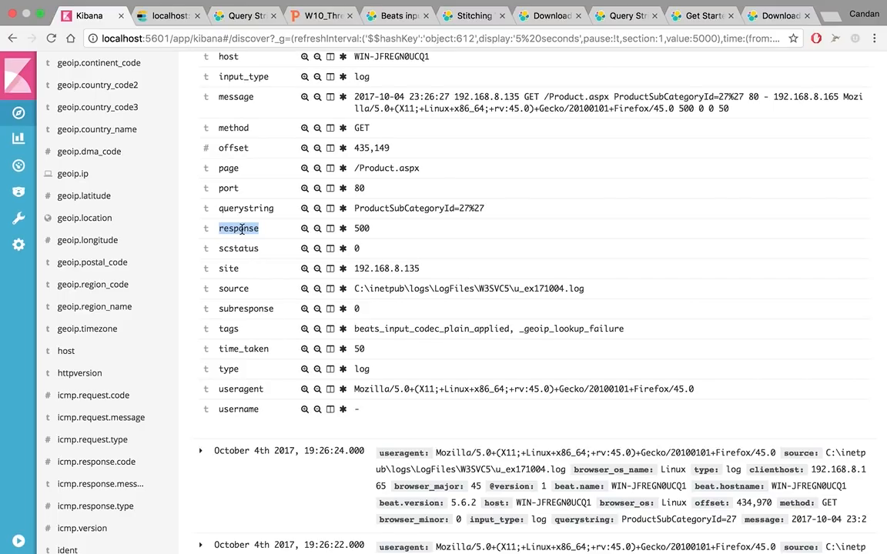
Search the events with the query response:500
scroll(242, 228, "up", 15)
left_click(213, 92)
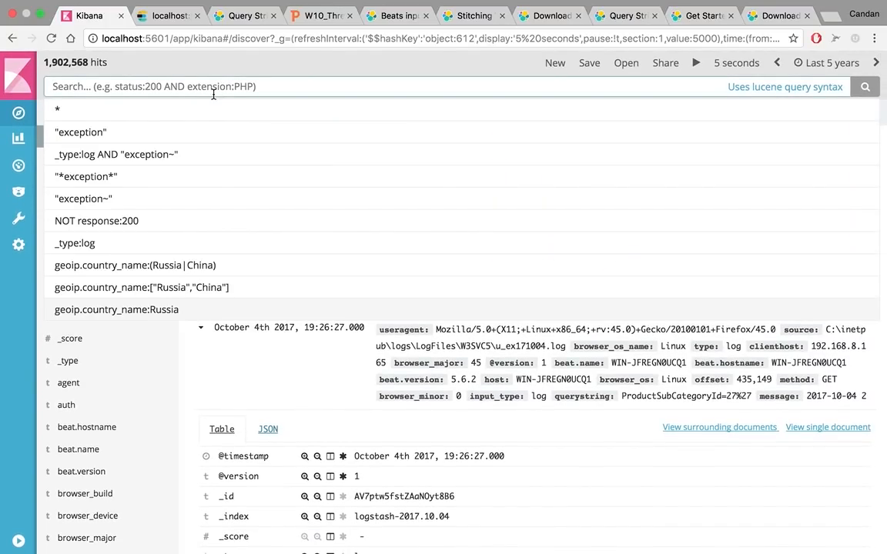
type("response")
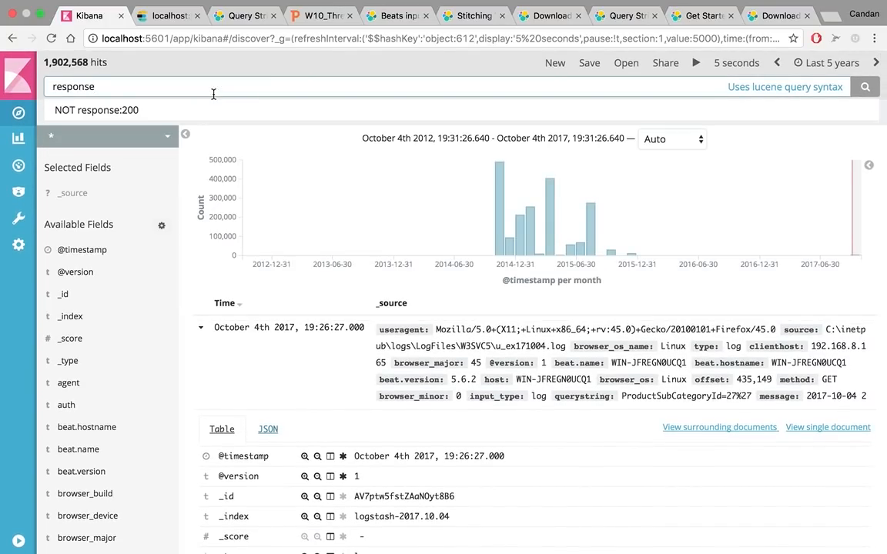
type(":500")
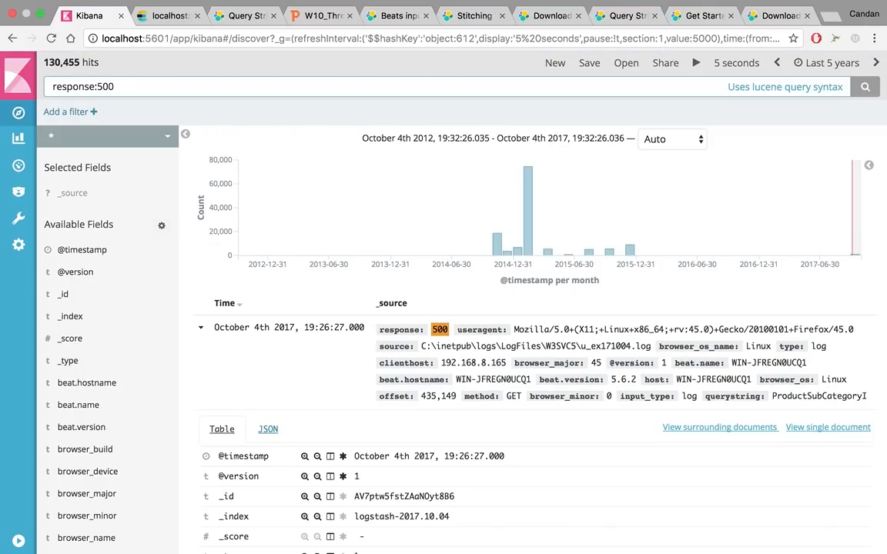
Collapse the newest event and skim the list of events matching response:500
left_click(202, 330)
scroll(322, 388, "down", 5)
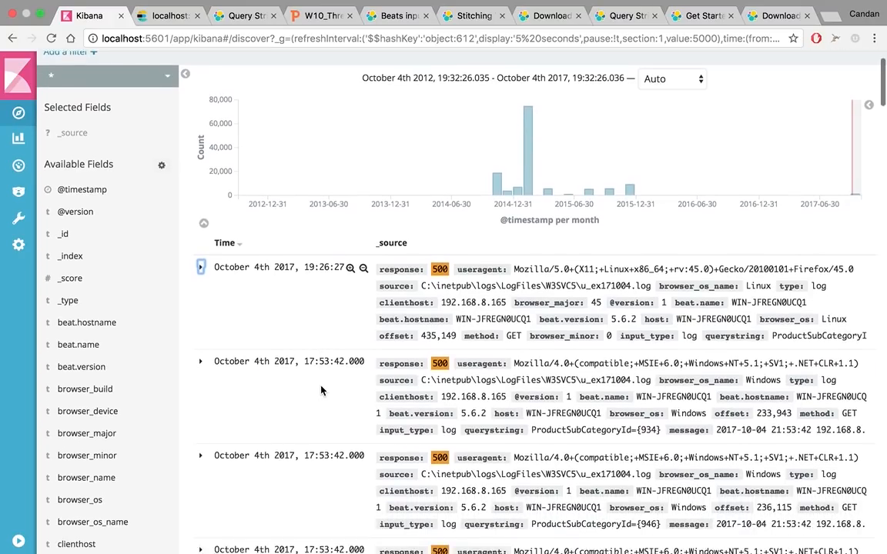
scroll(322, 390, "down", 10)
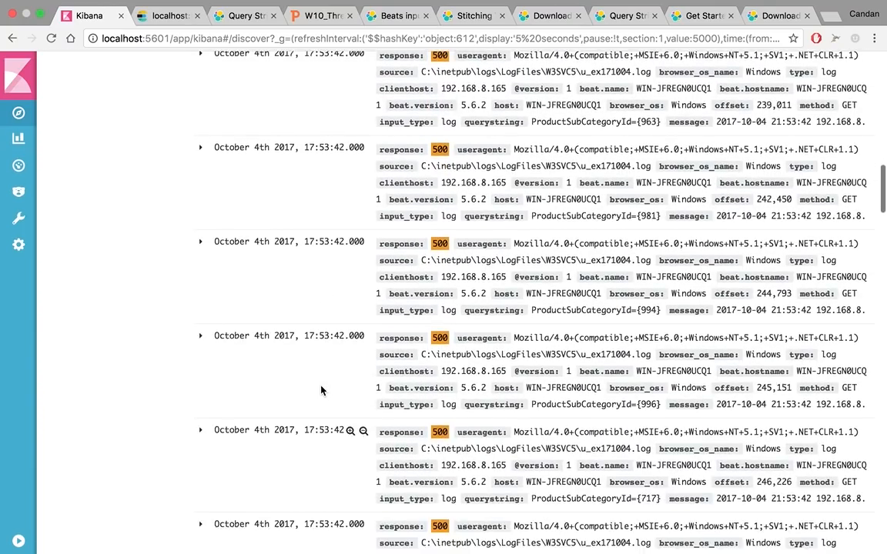
scroll(322, 390, "up", 20)
scroll(322, 390, "up", 3)
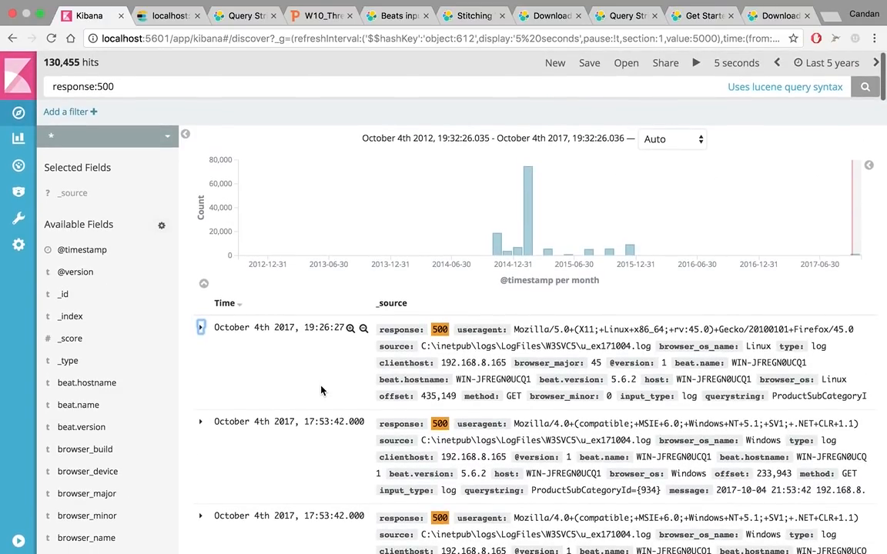
Expand the newest matching event and filter the results for its clienthost value, 192.168.8.165
left_click(200, 327)
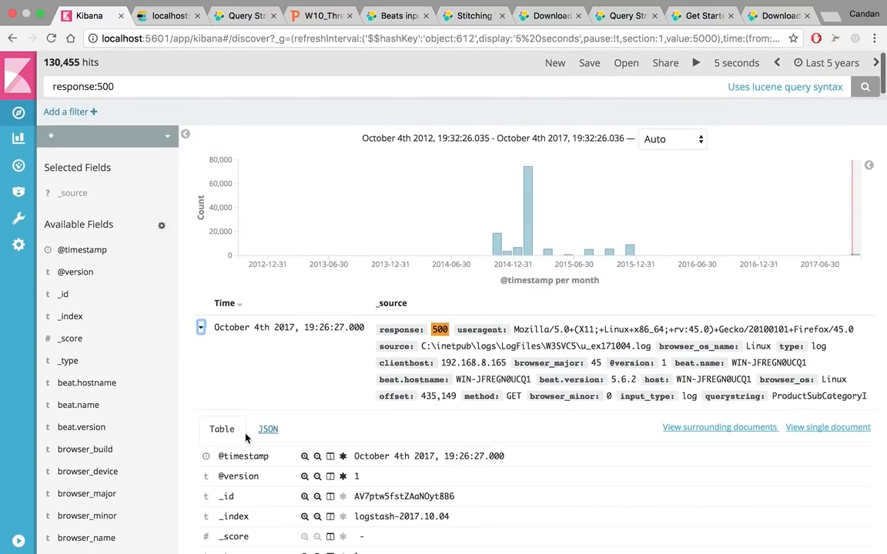
scroll(246, 437, "down", 1)
scroll(247, 438, "down", 5)
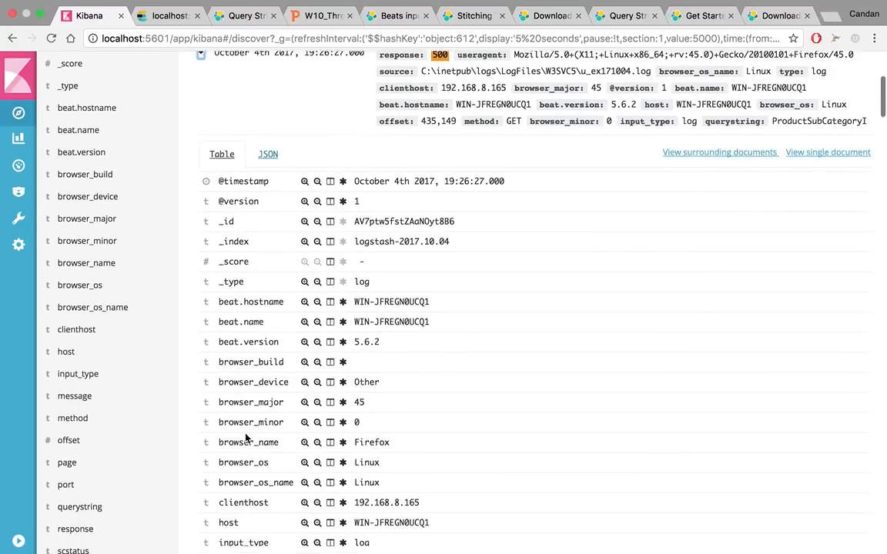
scroll(246, 437, "down", 1)
scroll(264, 432, "up", 1)
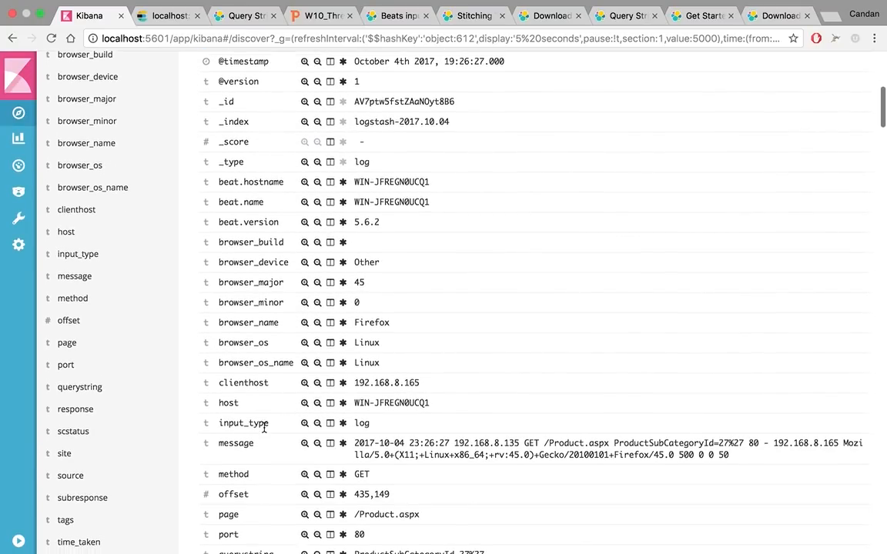
scroll(264, 431, "up", 2)
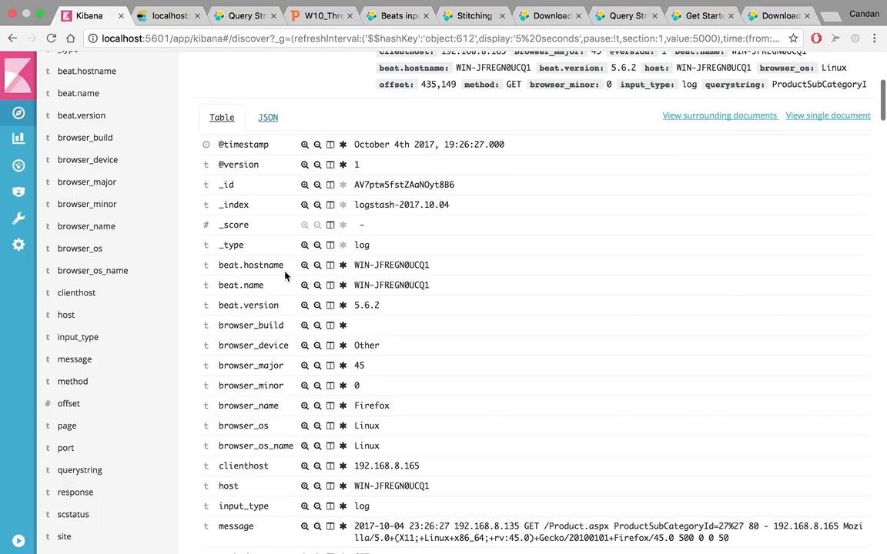
scroll(281, 445, "down", 3)
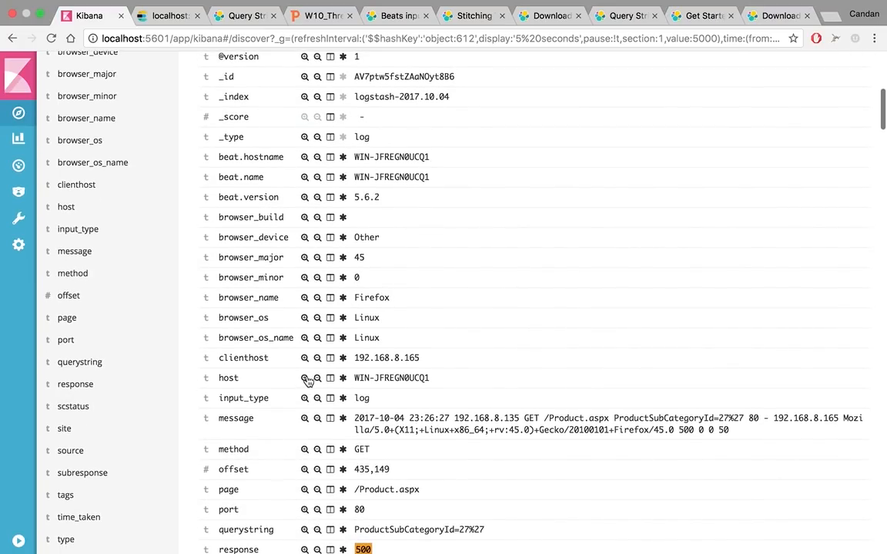
scroll(306, 370, "down", 3)
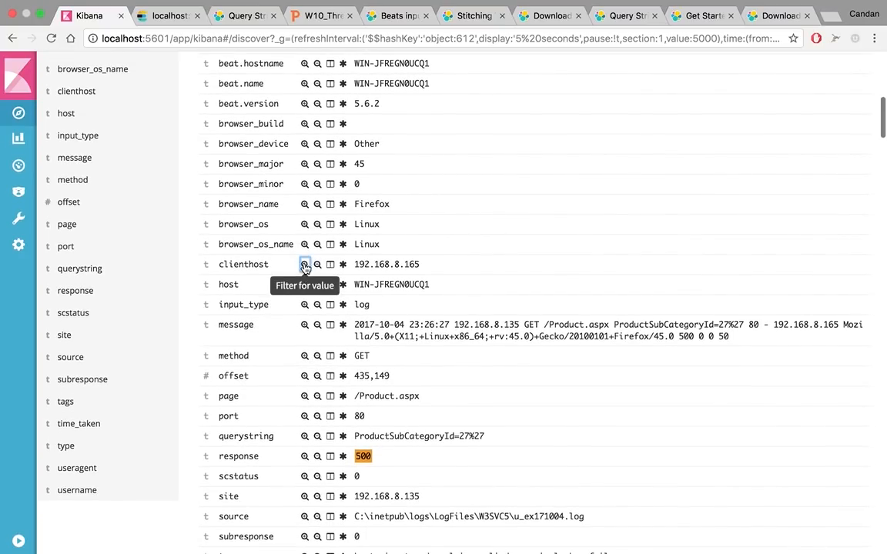
left_click(304, 265)
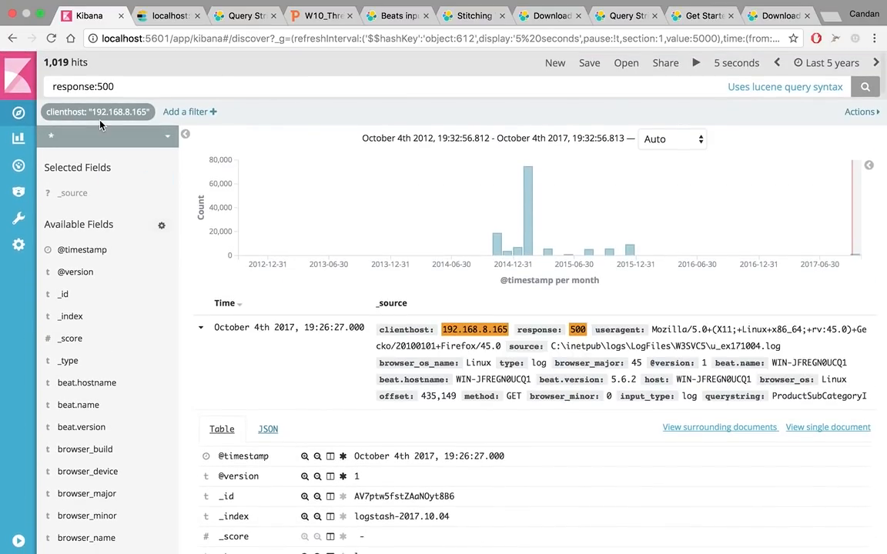
Remove the clienthost filter and collapse the newest event's details
mouse_move(121, 111)
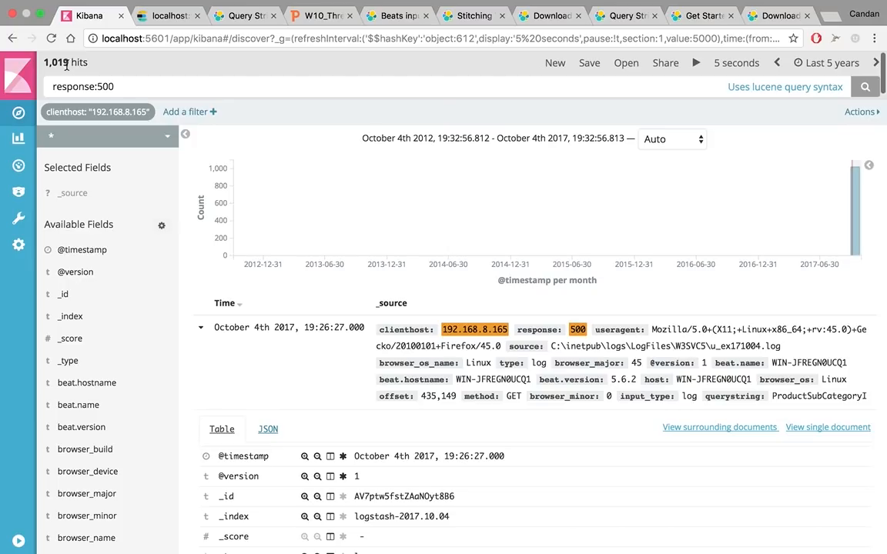
left_click(117, 113)
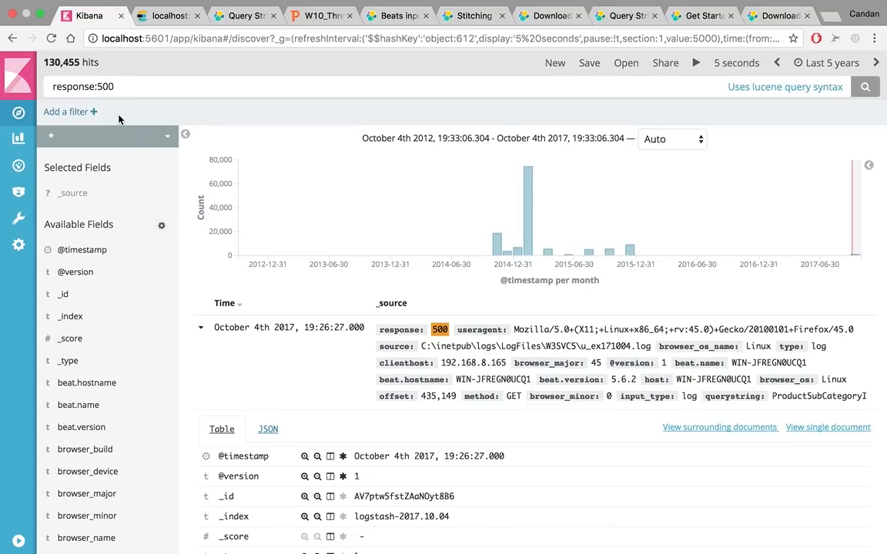
left_click(200, 328)
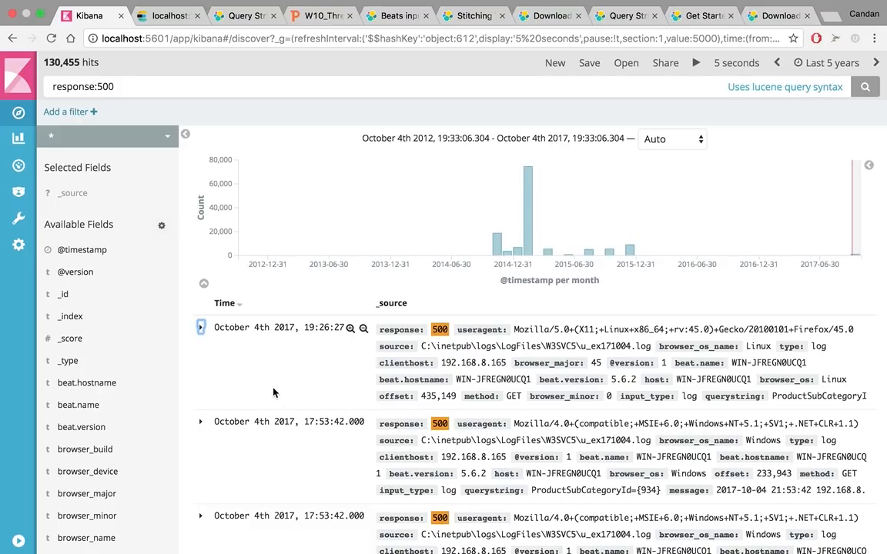
Start a new Vertical Bar visualization that uses the * index pattern as its search source
left_click(194, 86)
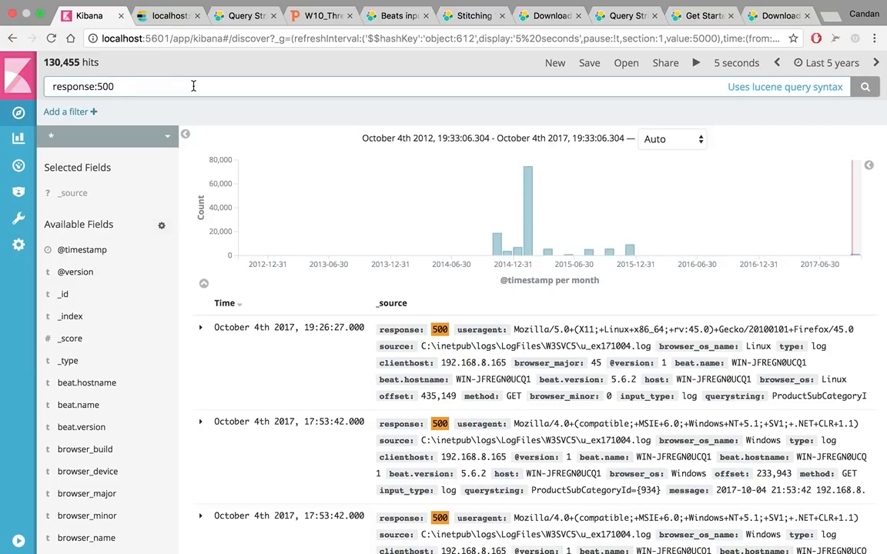
left_click(19, 141)
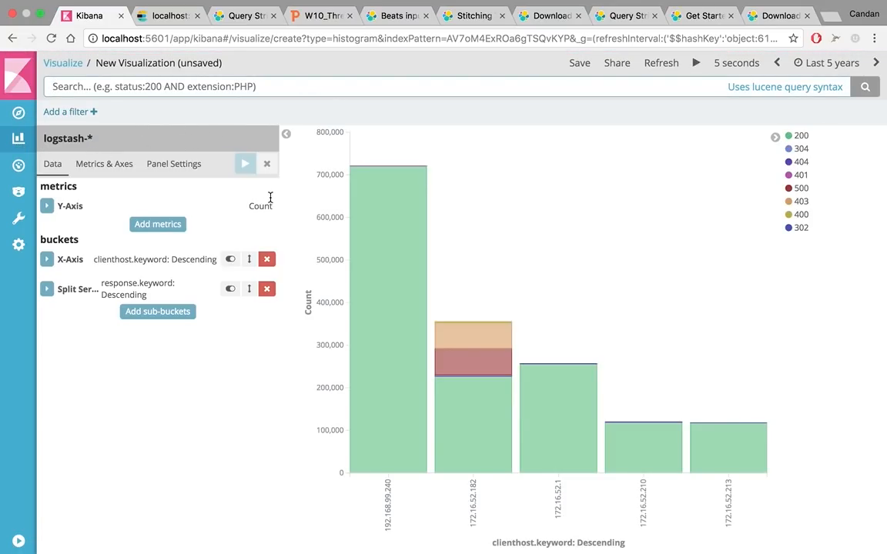
left_click(62, 63)
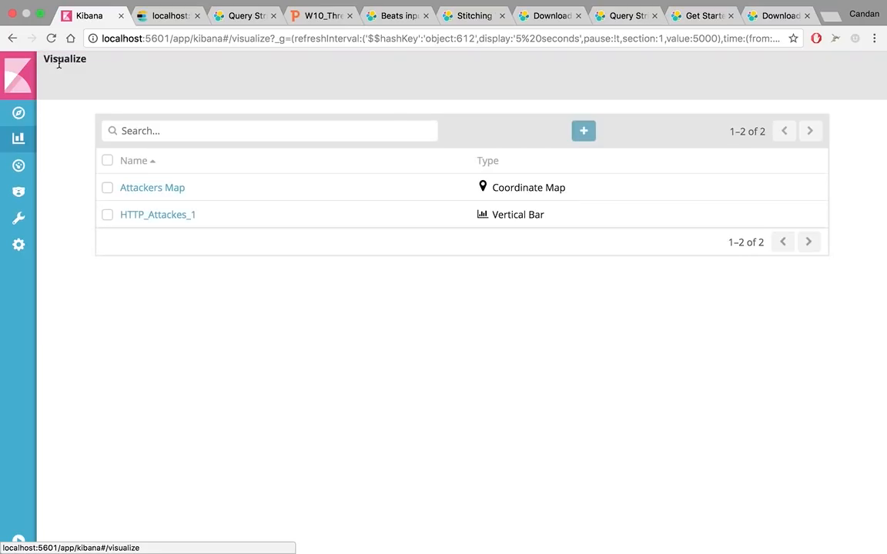
left_click(584, 132)
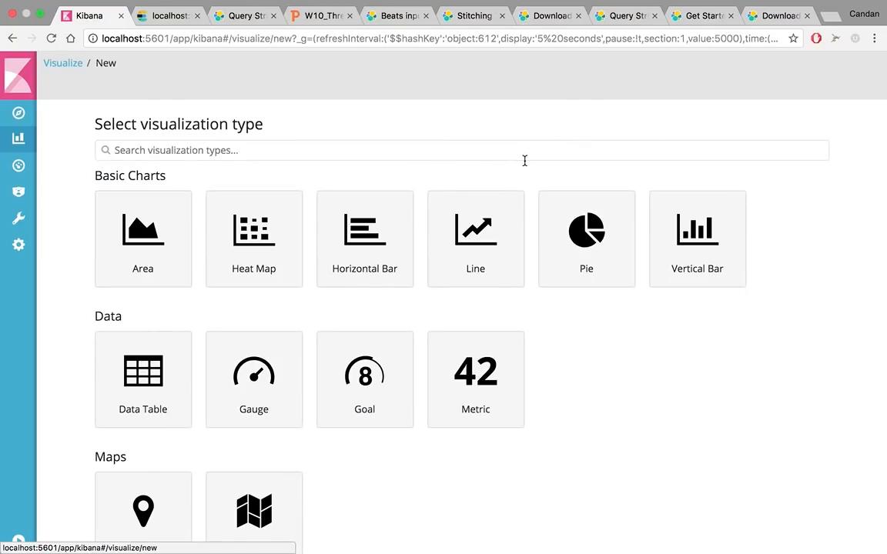
left_click(681, 257)
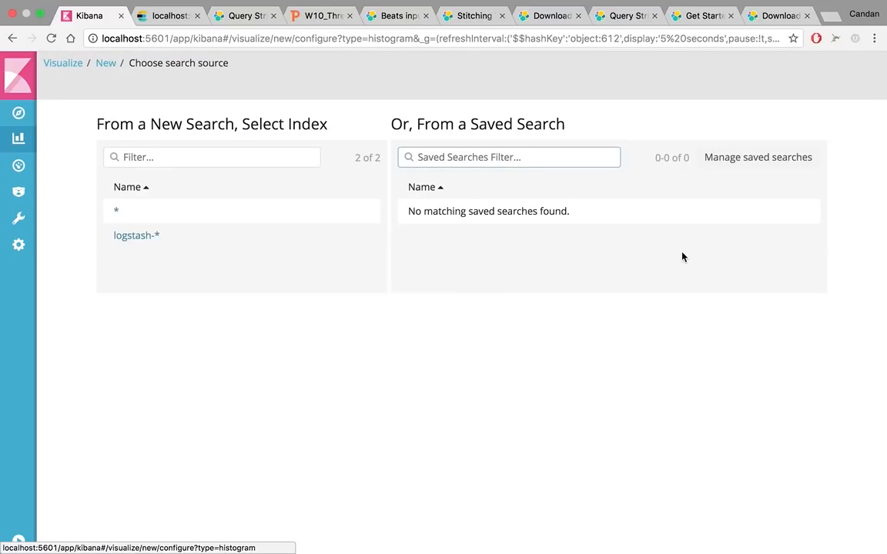
left_click(128, 213)
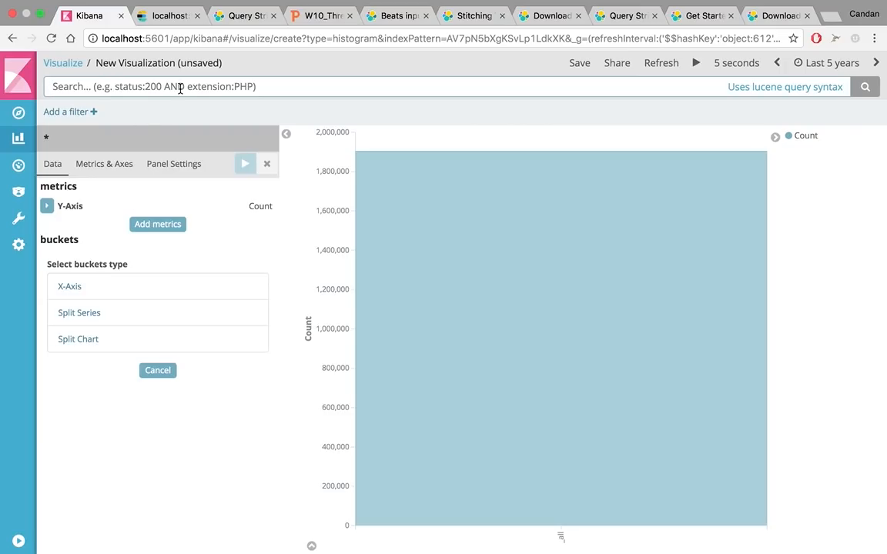
Restrict the chart's data with the previously used query NOT response:200
key("Down")
key("Down")
key("Down")
key("Up")
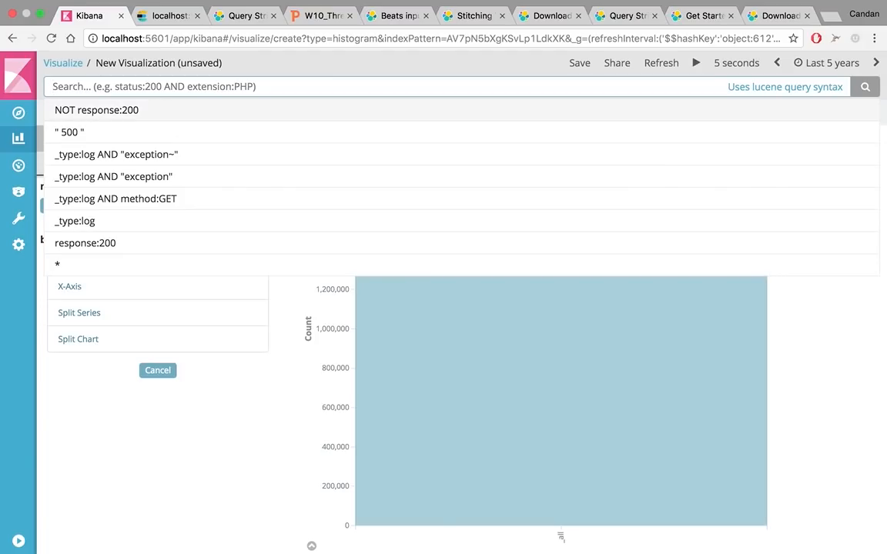
key("Down")
key("Down")
key("Down")
key("Down")
key("Down")
key("Down")
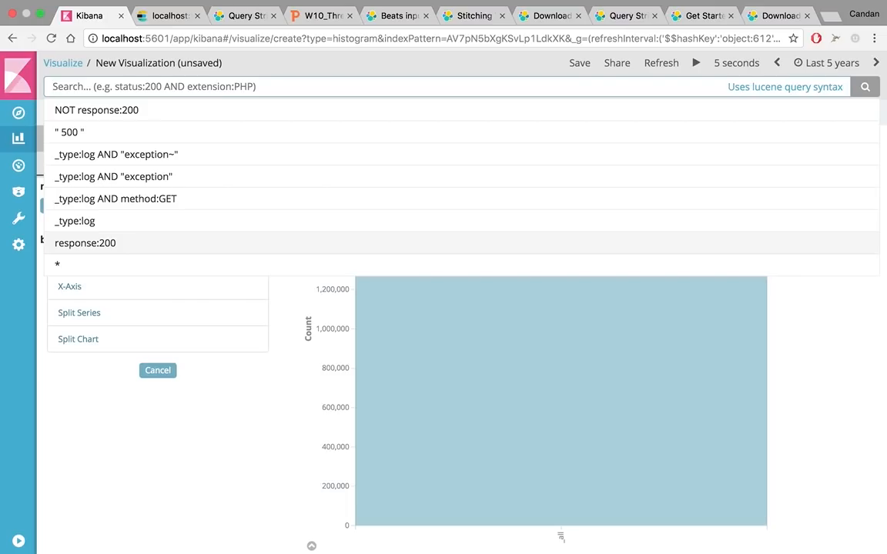
left_click(122, 112)
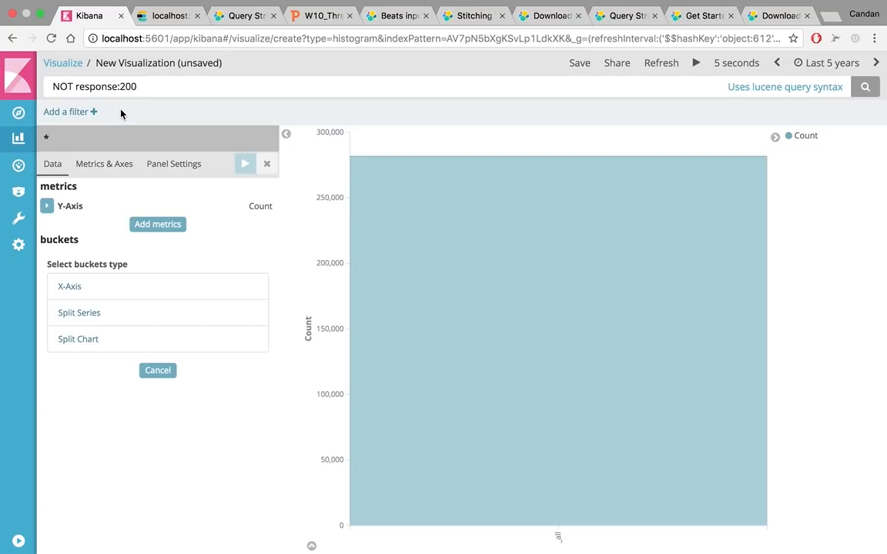
mouse_move(511, 346)
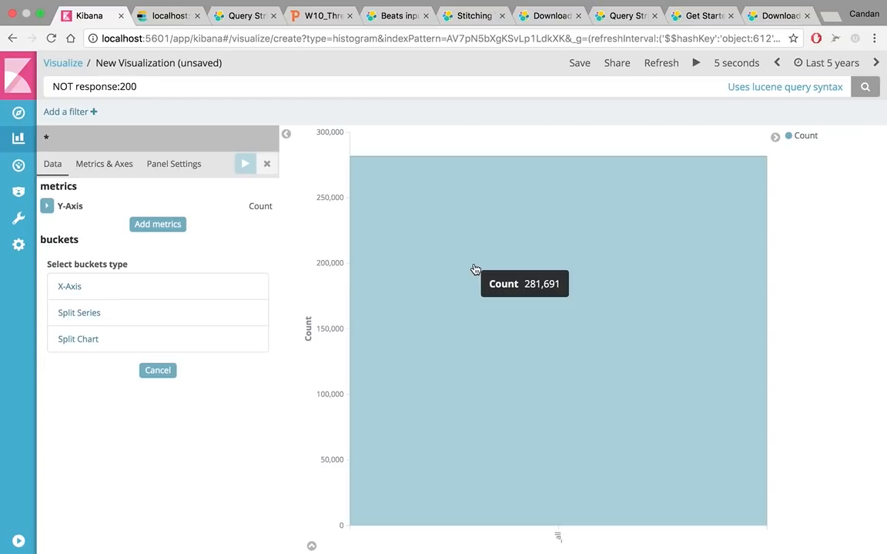
Add an X-Axis bucket with a Terms aggregation on clienthost.keyword and apply it to the chart
left_click(70, 287)
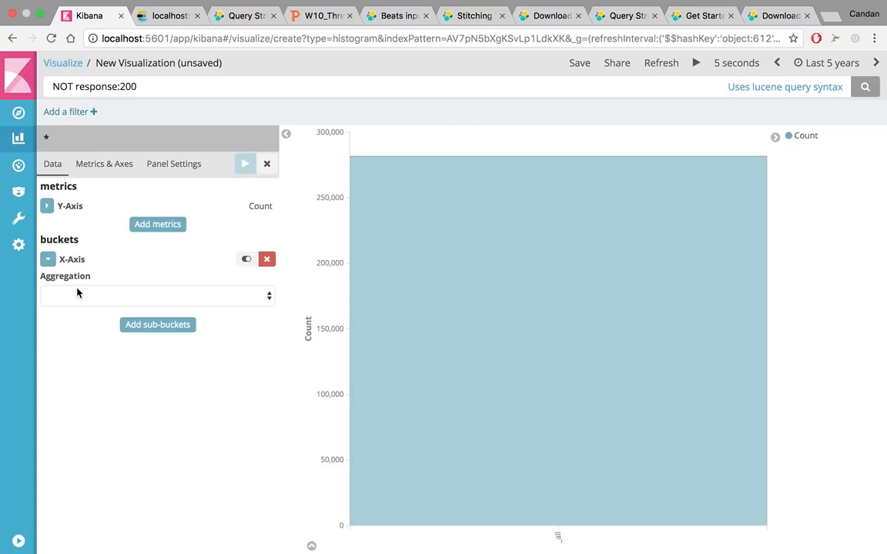
left_click(86, 296)
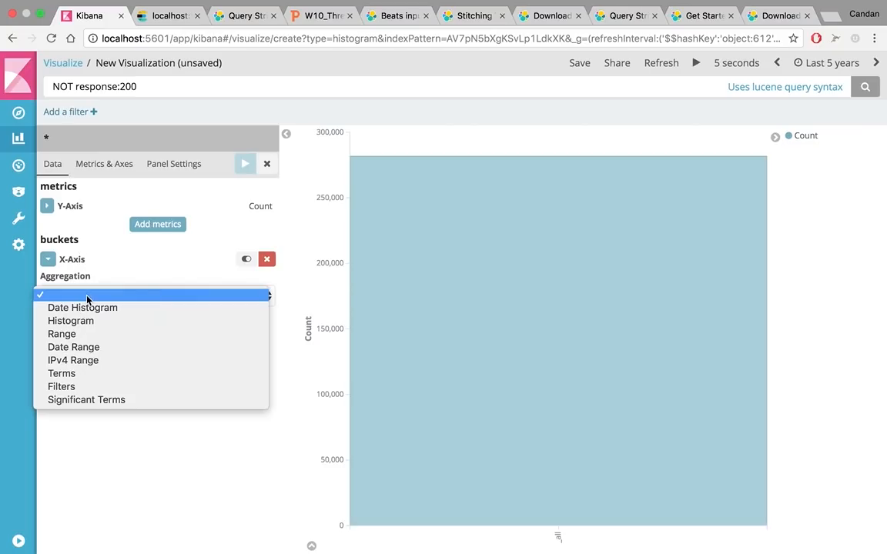
left_click(63, 375)
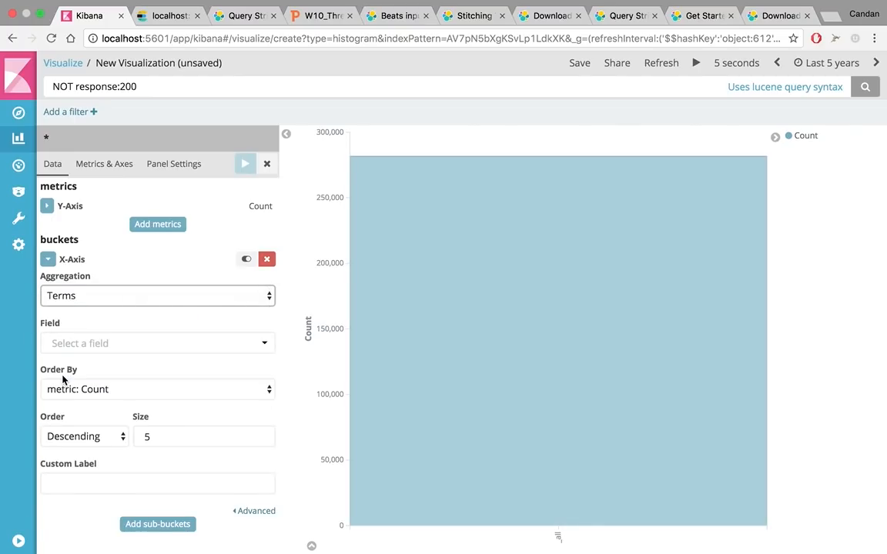
left_click(134, 351)
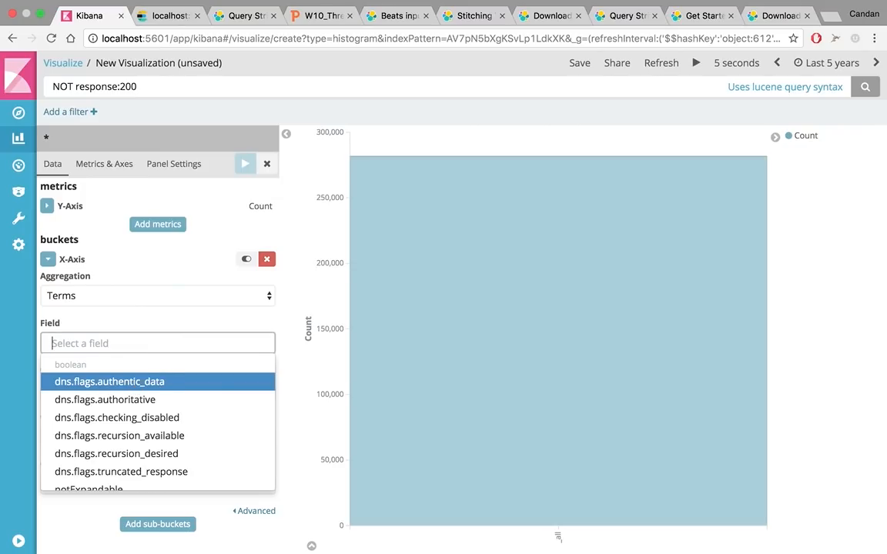
type("cli")
scroll(119, 474, "down", 1)
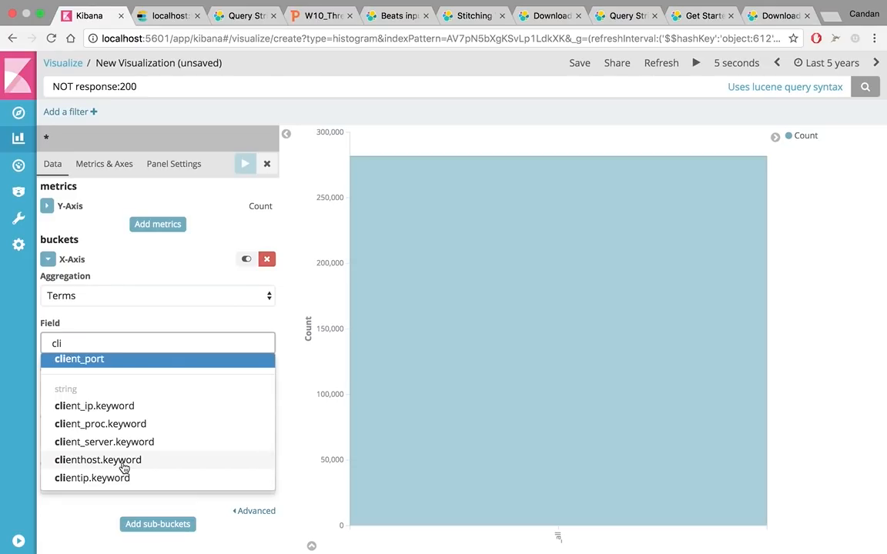
left_click(124, 462)
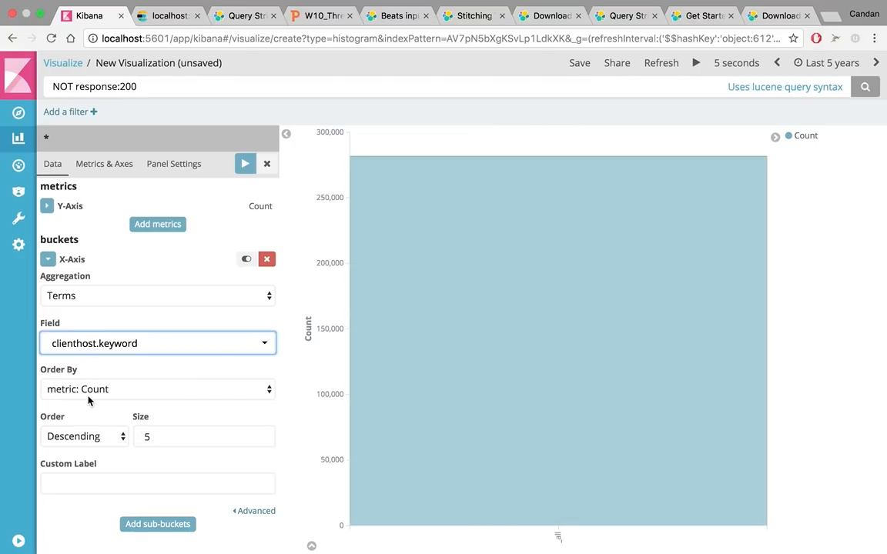
left_click(245, 165)
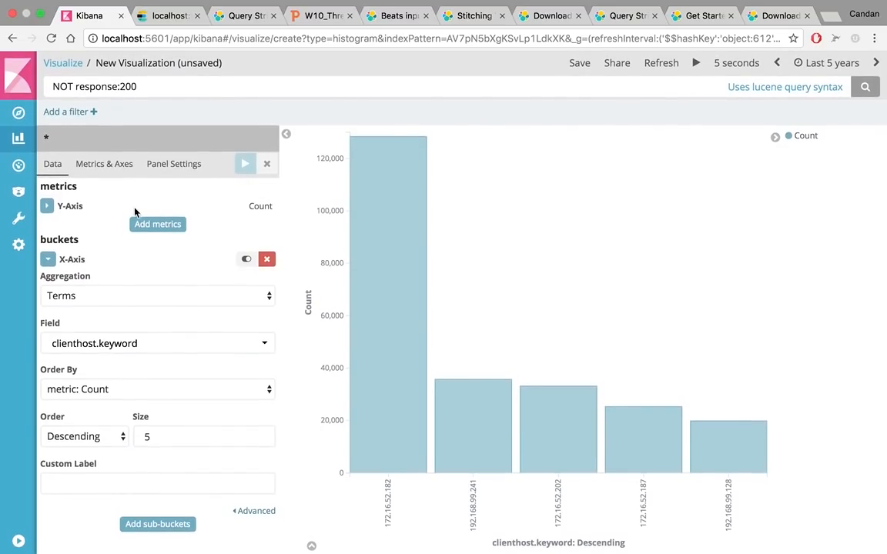
Add a Split Series sub-bucket with a Terms aggregation on response.keyword and apply it to the chart
left_click(152, 527)
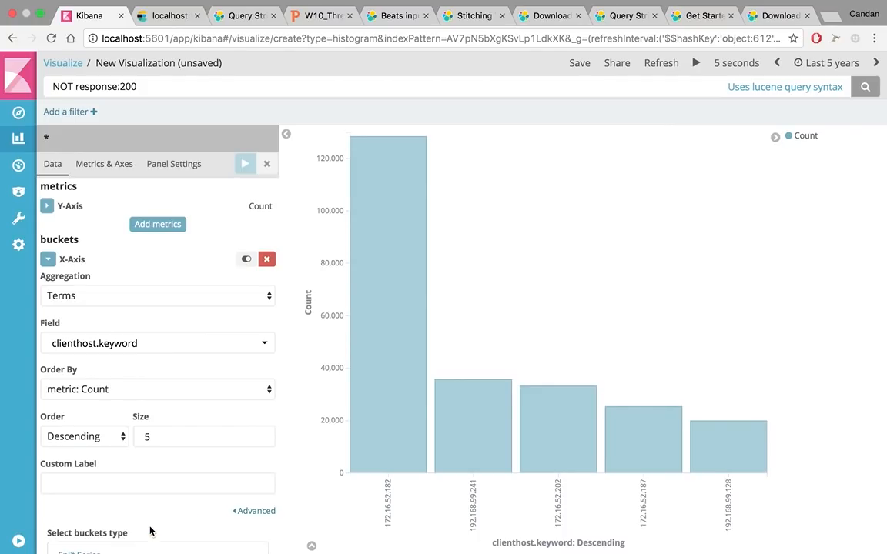
scroll(150, 531, "down", 2)
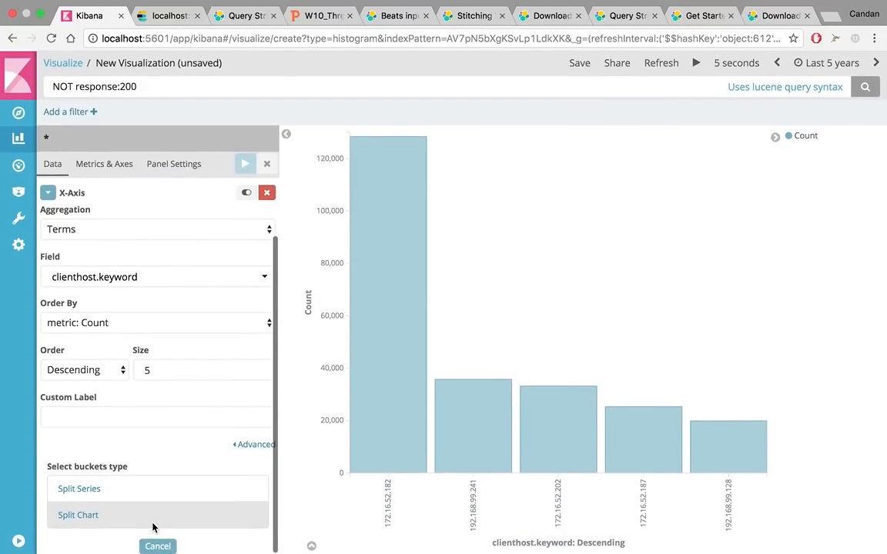
left_click(88, 490)
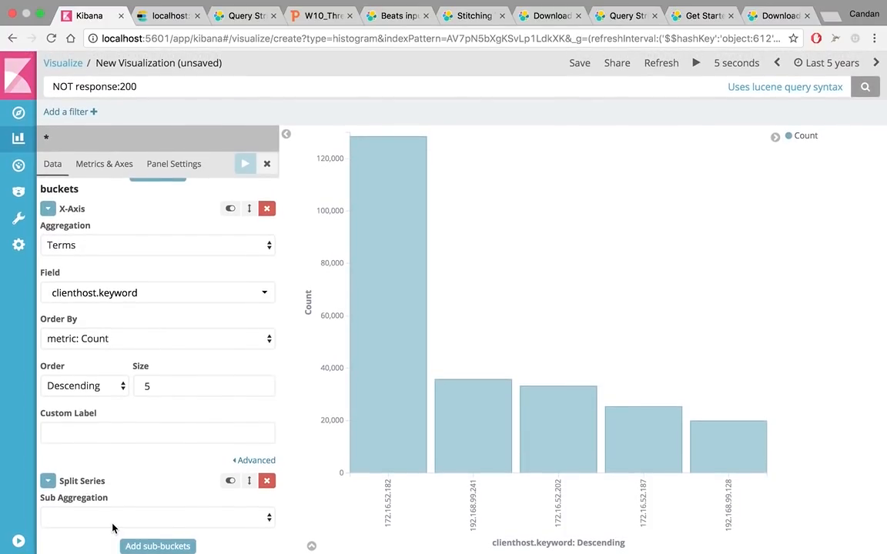
left_click(112, 525)
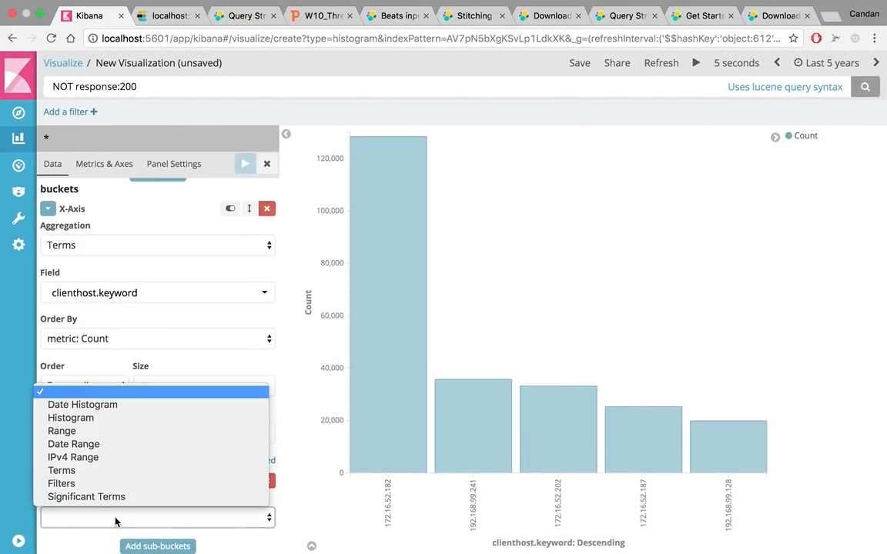
left_click(64, 471)
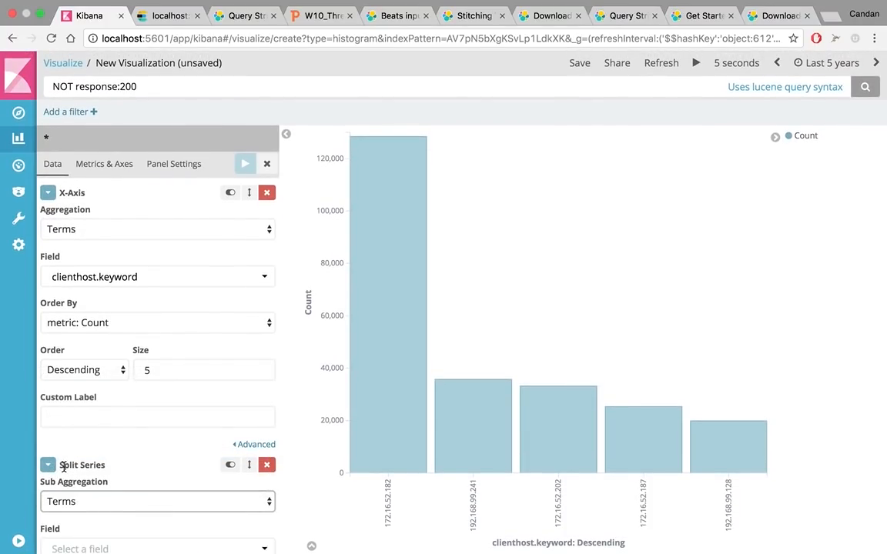
scroll(66, 467, "down", 3)
left_click(108, 368)
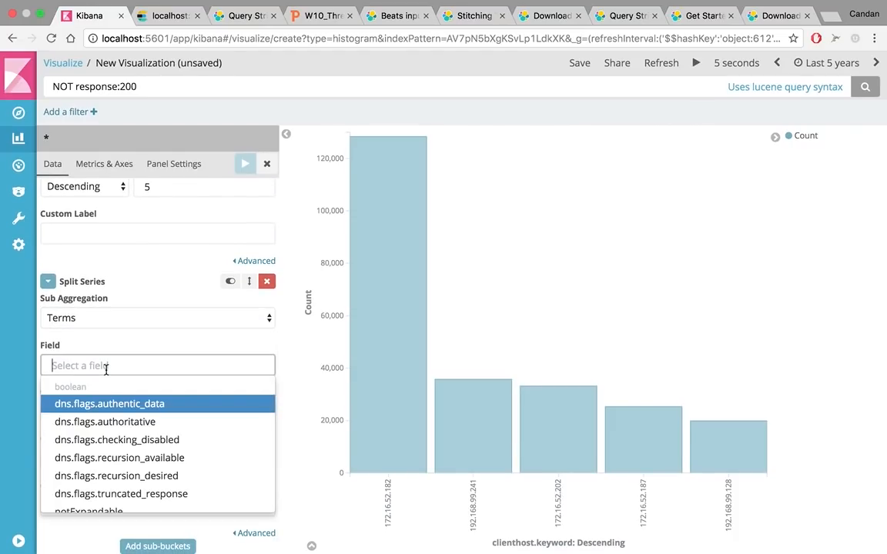
type("res")
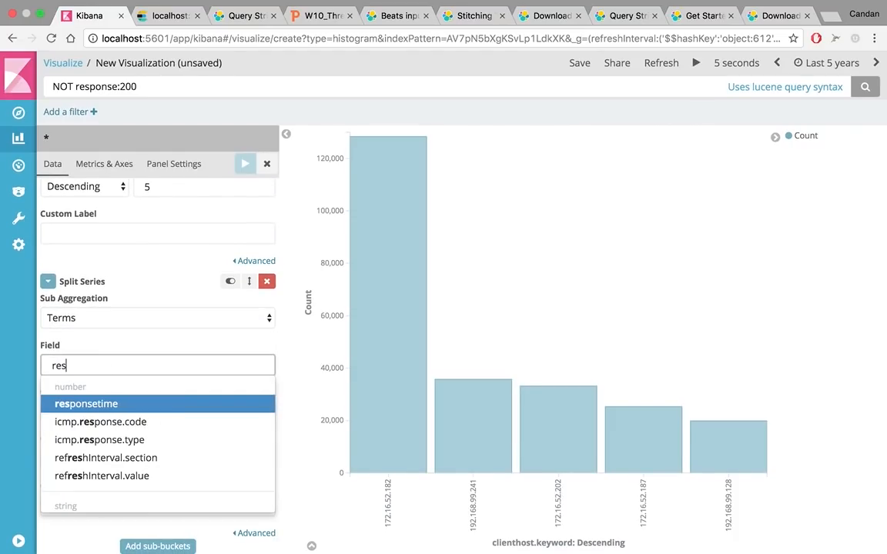
scroll(124, 465, "down", 5)
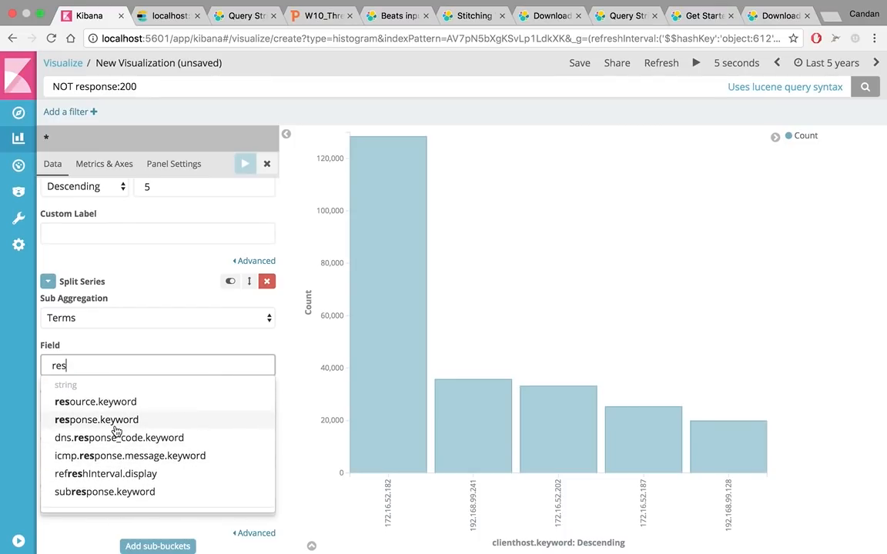
left_click(108, 419)
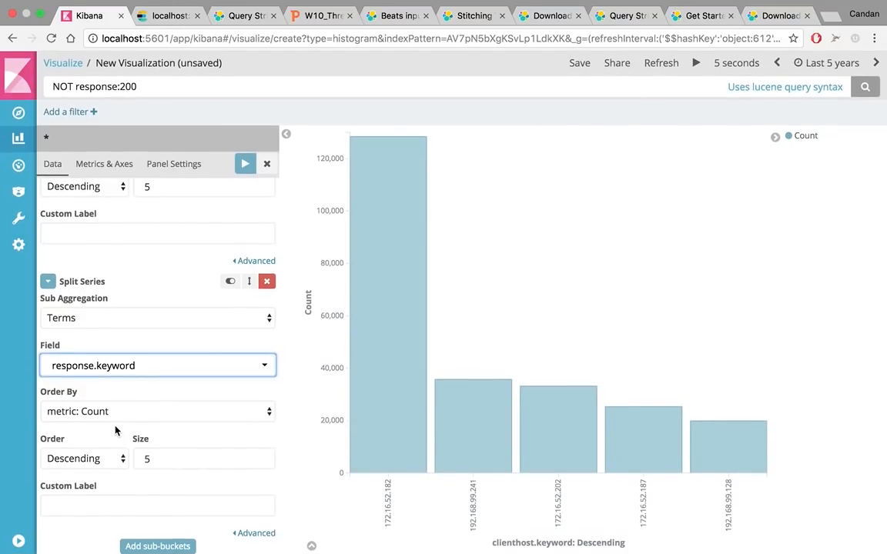
left_click(246, 164)
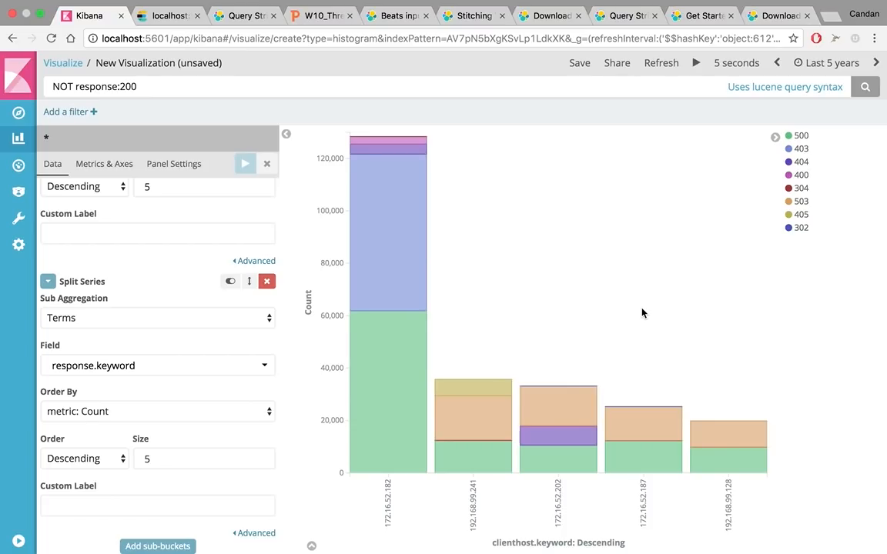
Recolour the chart's 500 response series dark red and close its colour palette
left_click(801, 136)
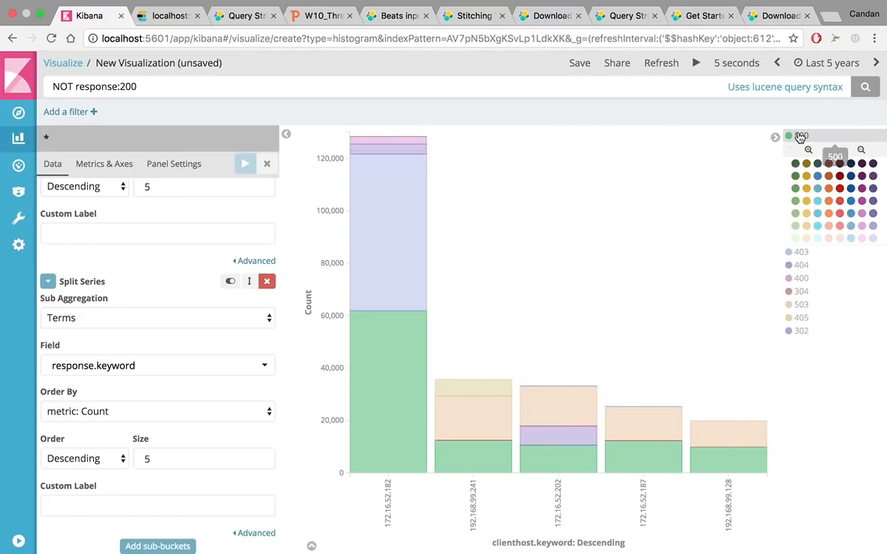
left_click(839, 175)
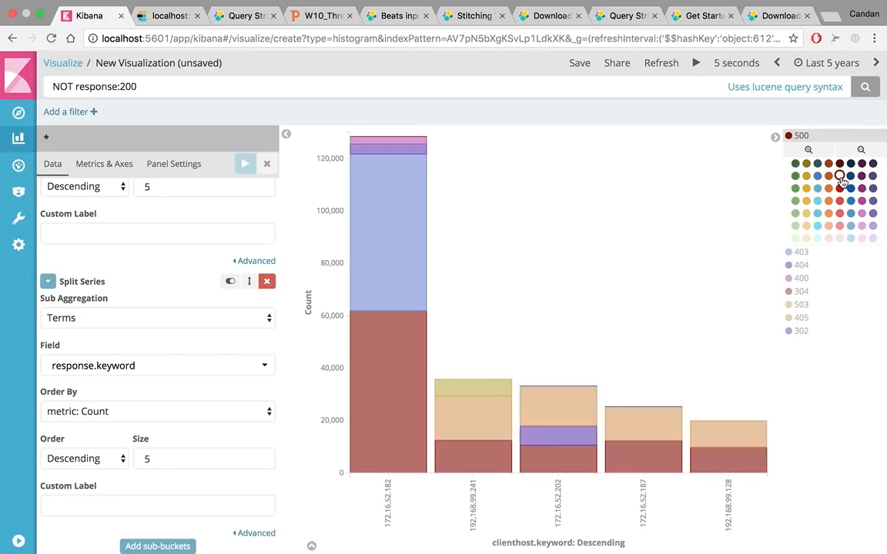
left_click(799, 136)
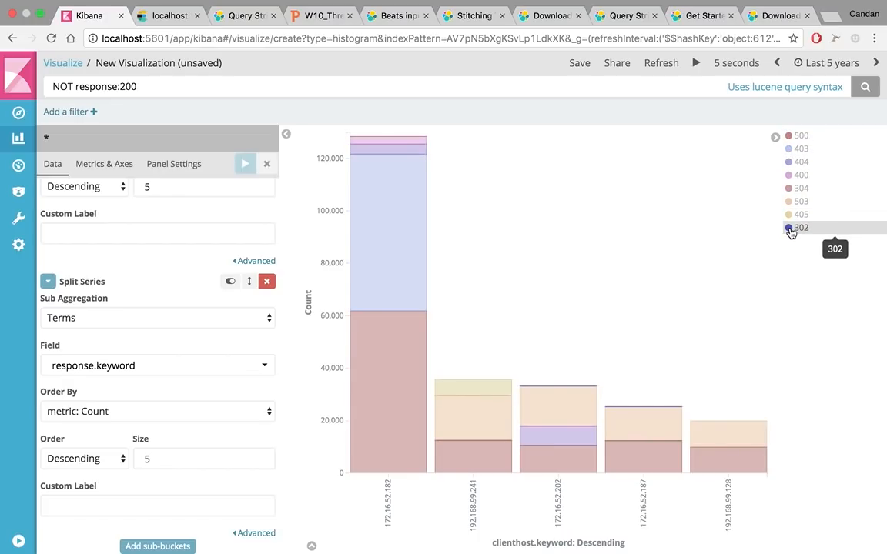
Recolour the 302 and 304 response series light green and the 503 series bright red
left_click(796, 230)
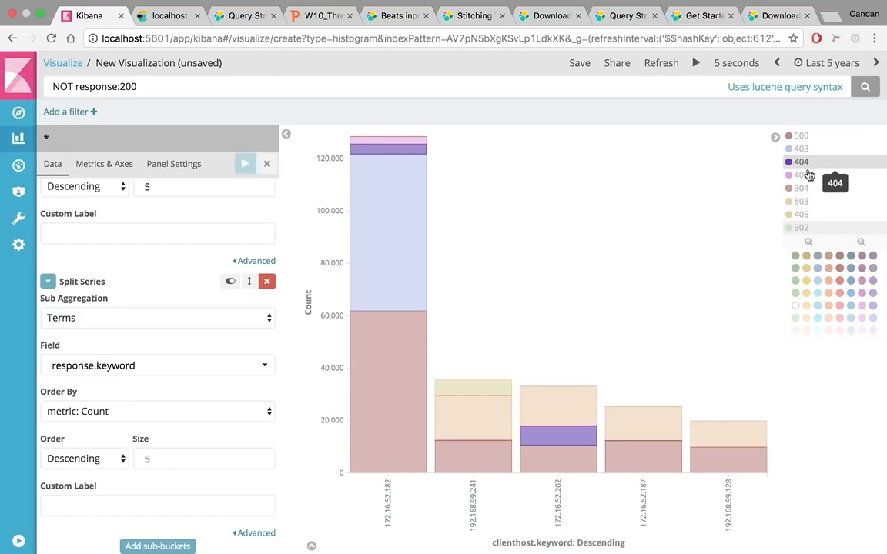
left_click(803, 189)
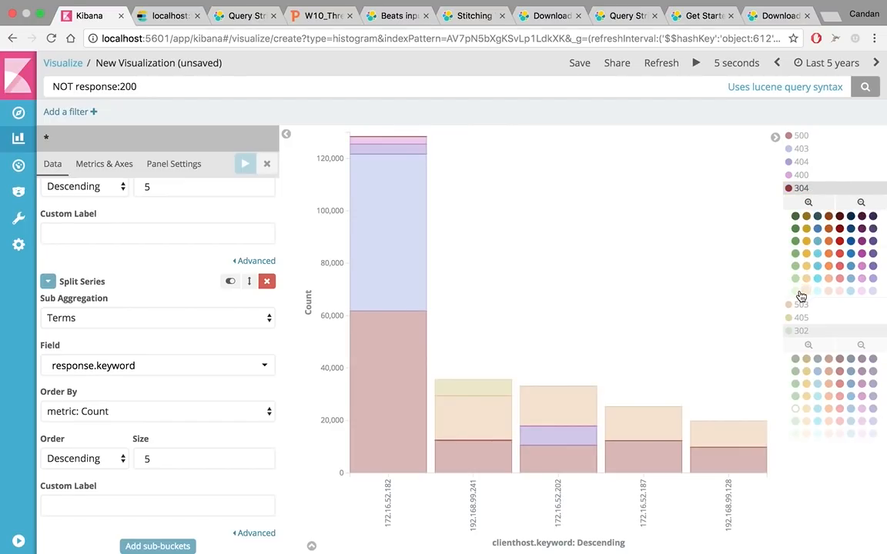
left_click(802, 190)
left_click(802, 230)
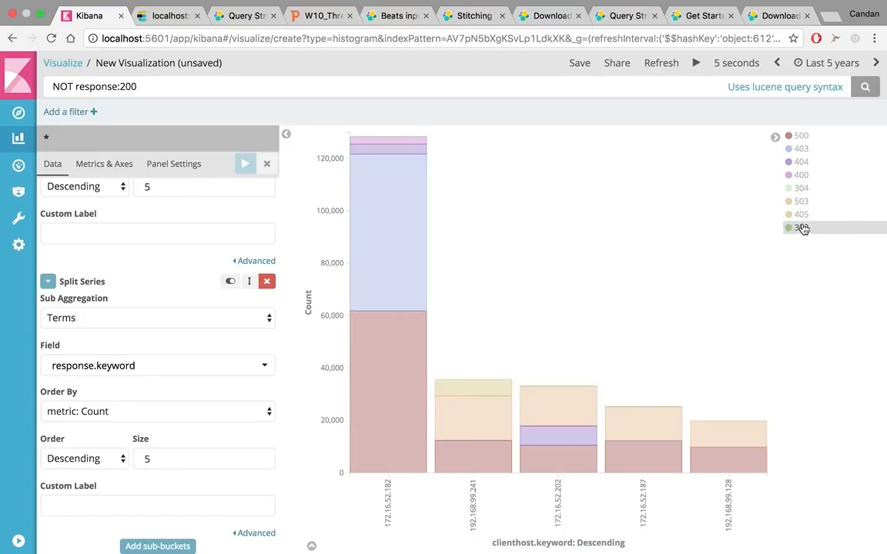
left_click(801, 208)
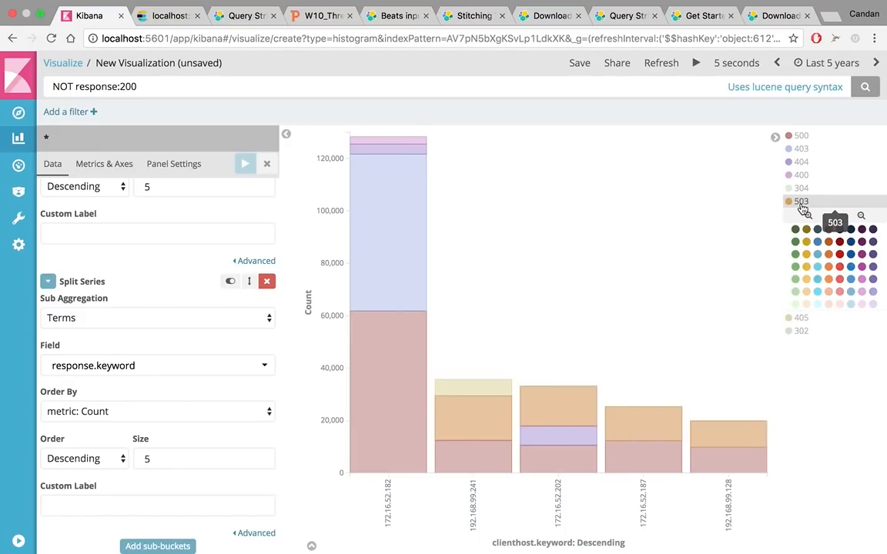
left_click(839, 257)
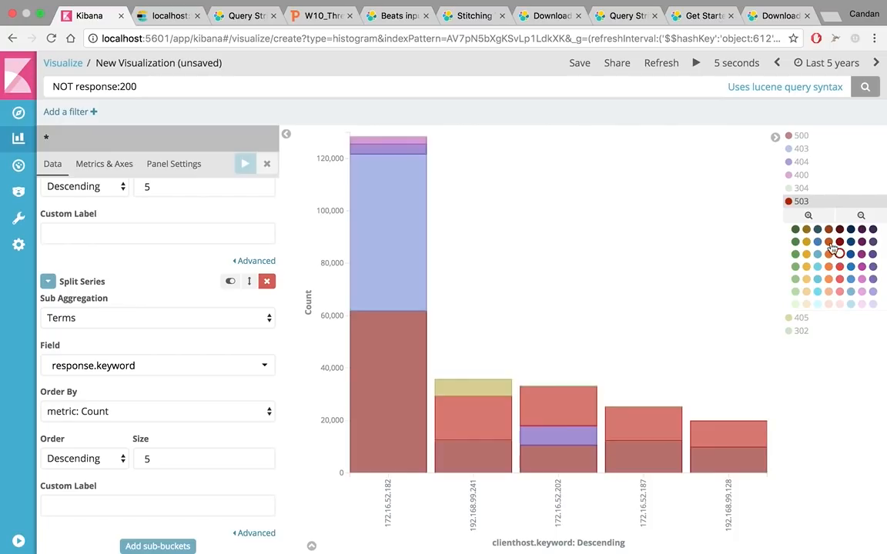
Recolour the chart's 400 response series orange and the 404 series yellow, closing the open colour palettes
left_click(801, 202)
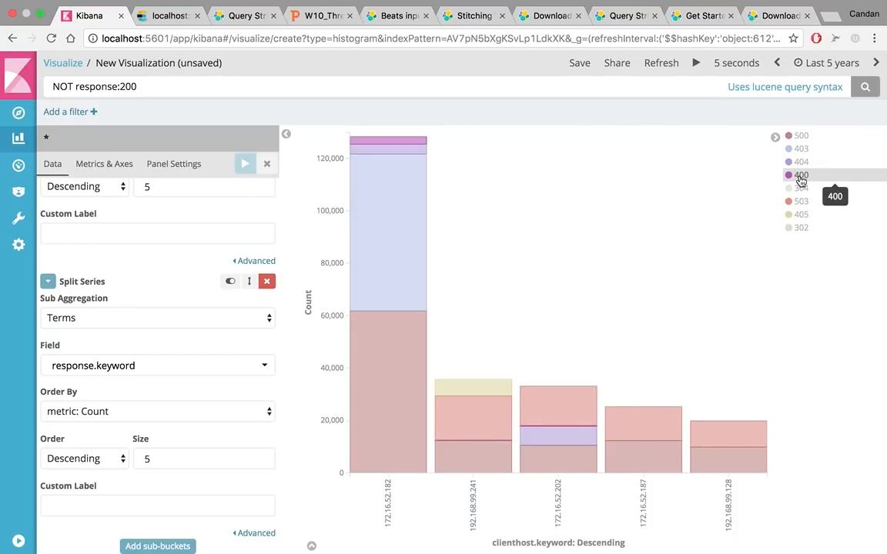
left_click(801, 175)
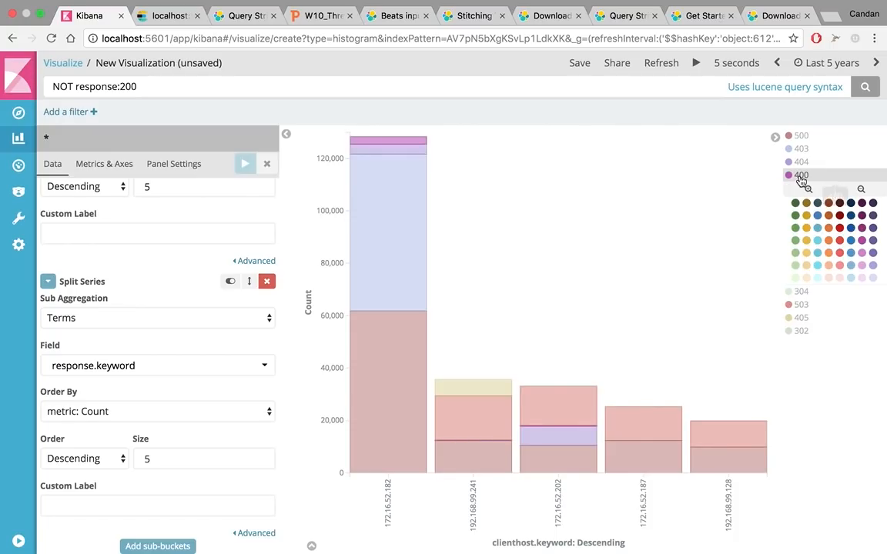
left_click(828, 256)
left_click(799, 162)
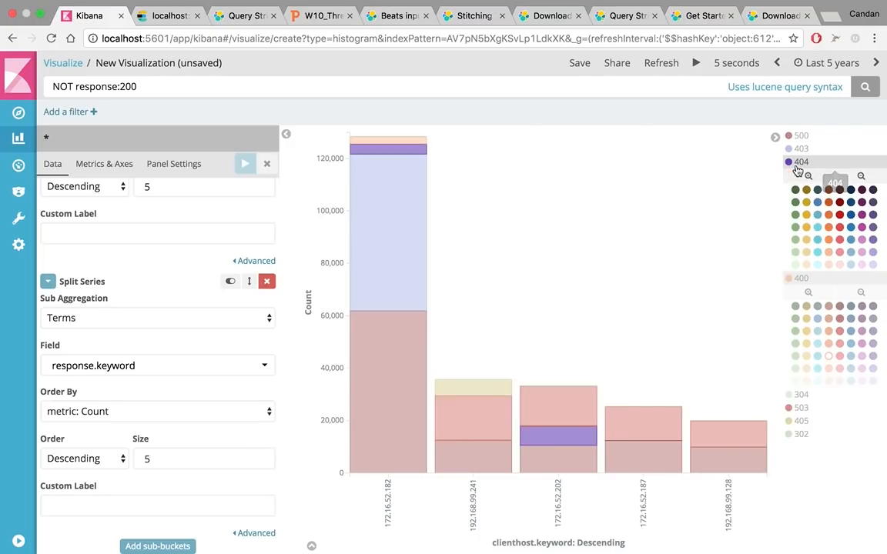
left_click(805, 227)
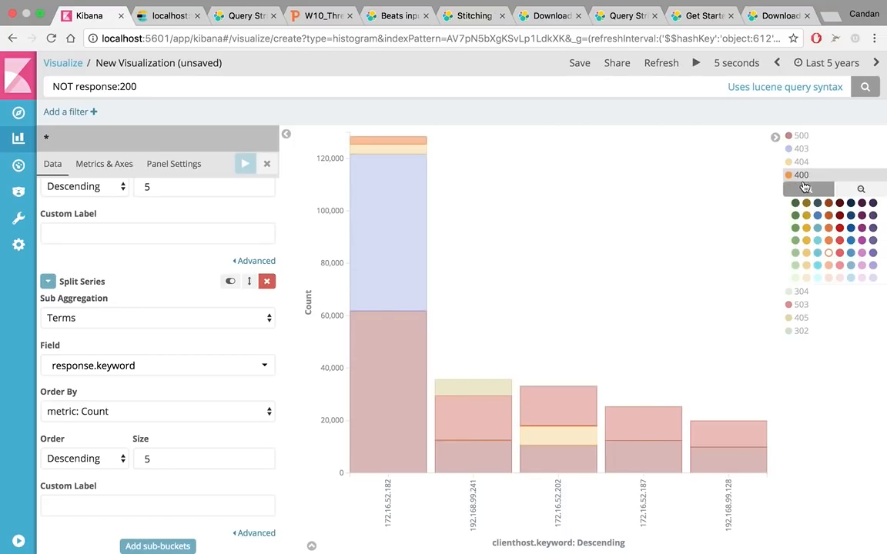
left_click(800, 162)
Recolour the chart's 403 response series orange and close its colour palette
left_click(802, 153)
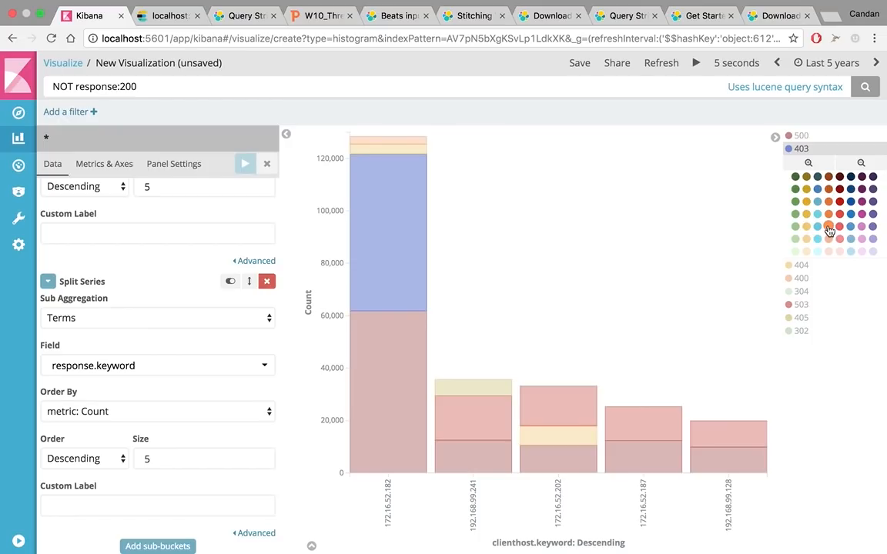
left_click(828, 226)
left_click(801, 150)
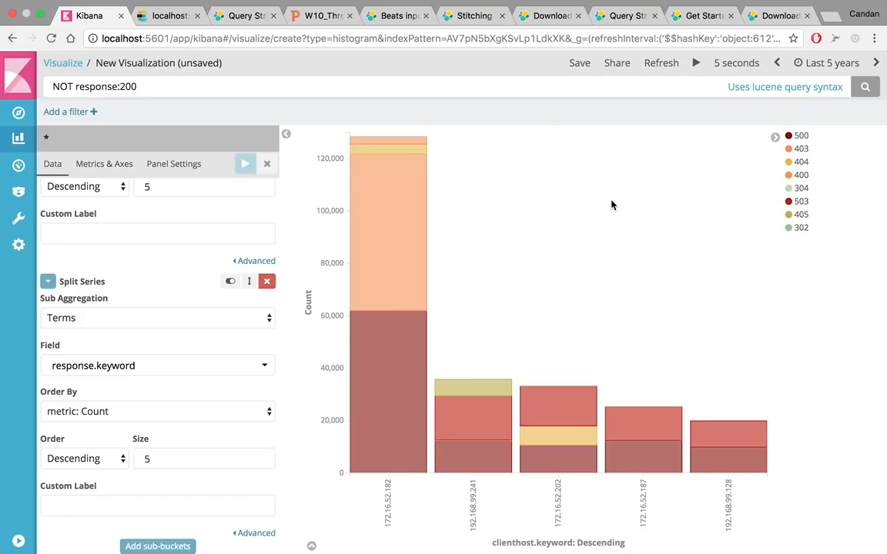
Add a Split Chart sub-bucket below the response split and set its sub aggregation to Terms
mouse_move(405, 244)
left_click(163, 546)
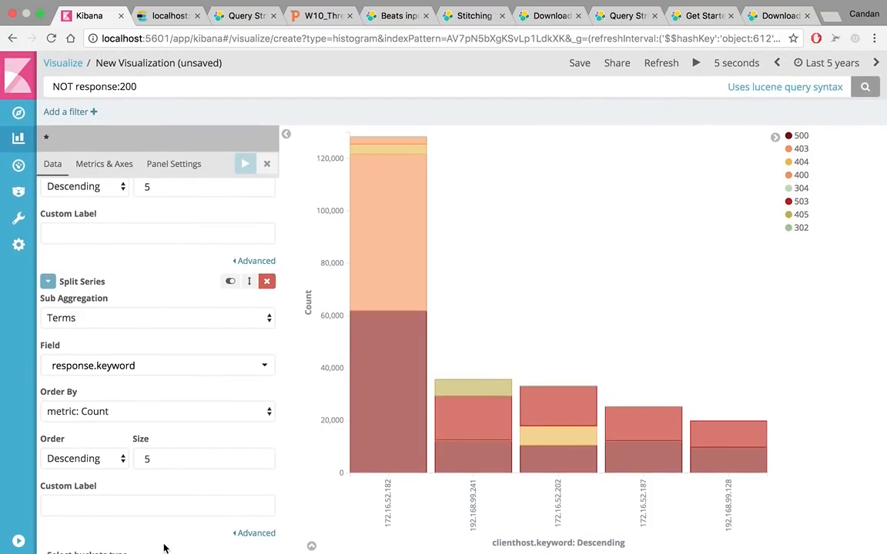
scroll(165, 547, "down", 2)
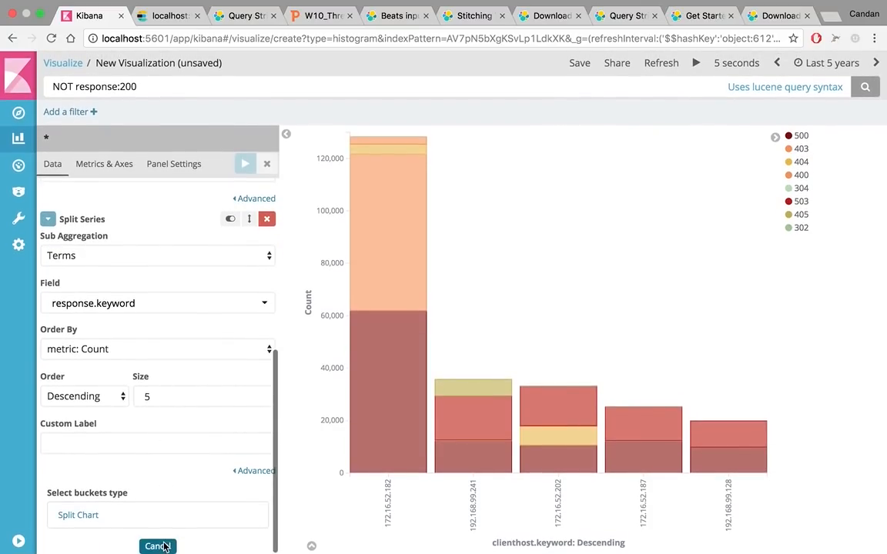
left_click(94, 517)
scroll(88, 523, "down", 1)
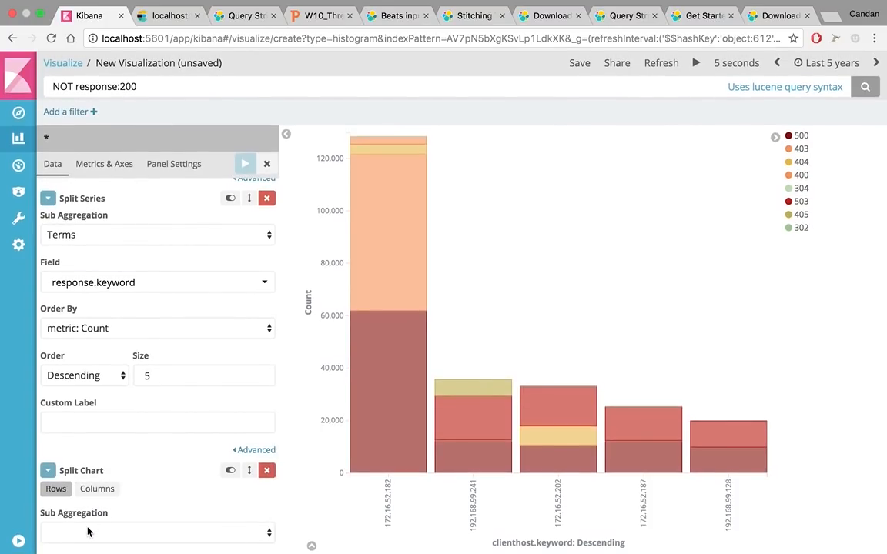
left_click(89, 531)
left_click(65, 483)
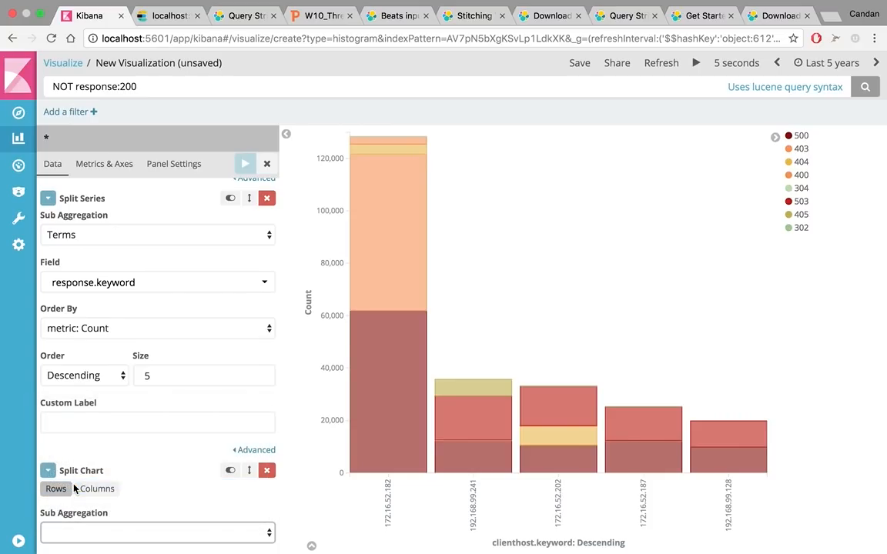
scroll(74, 489, "down", 3)
Set the Split Chart field to method.keyword and apply the changes to the chart
left_click(113, 379)
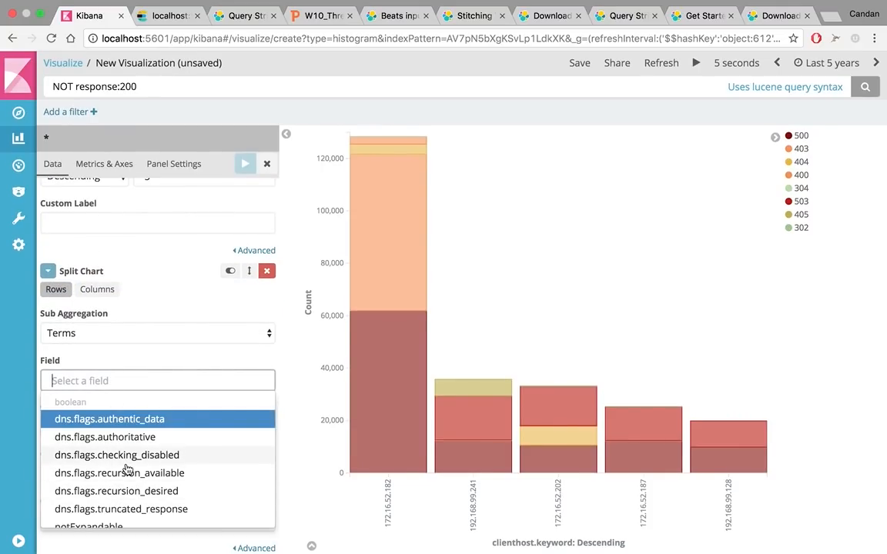
type("requ")
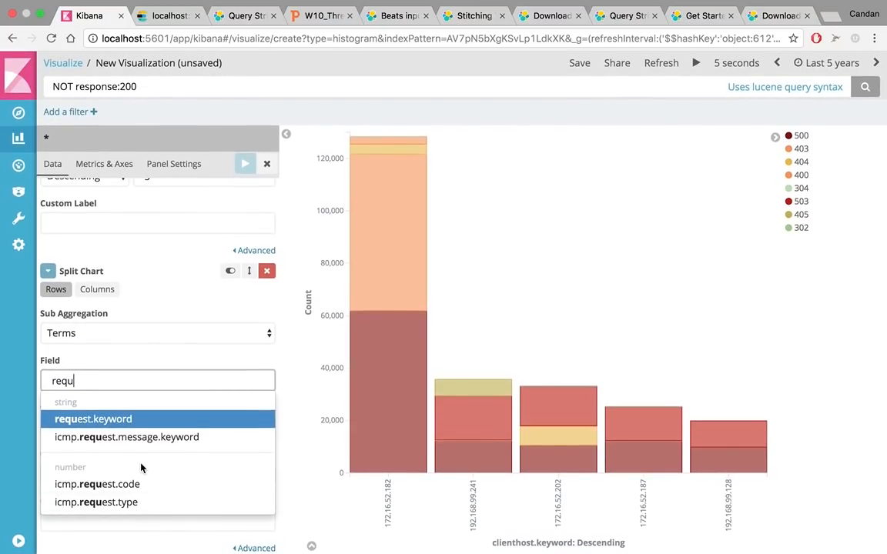
key("BackSpace")
key("BackSpace")
key("BackSpace")
key("BackSpace")
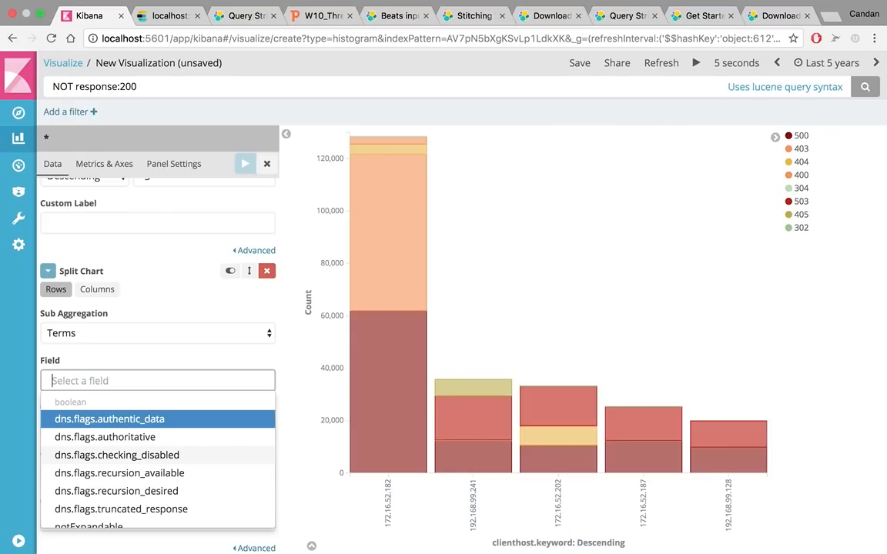
type("met")
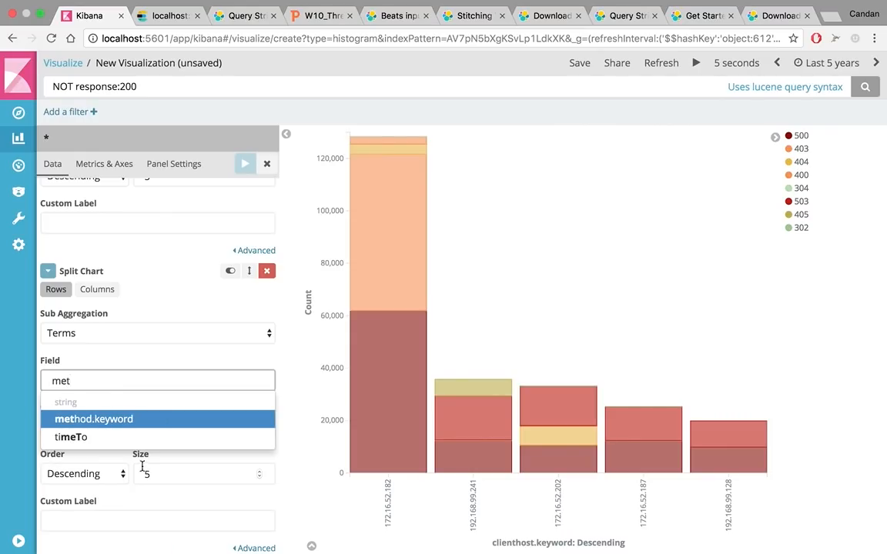
left_click(108, 418)
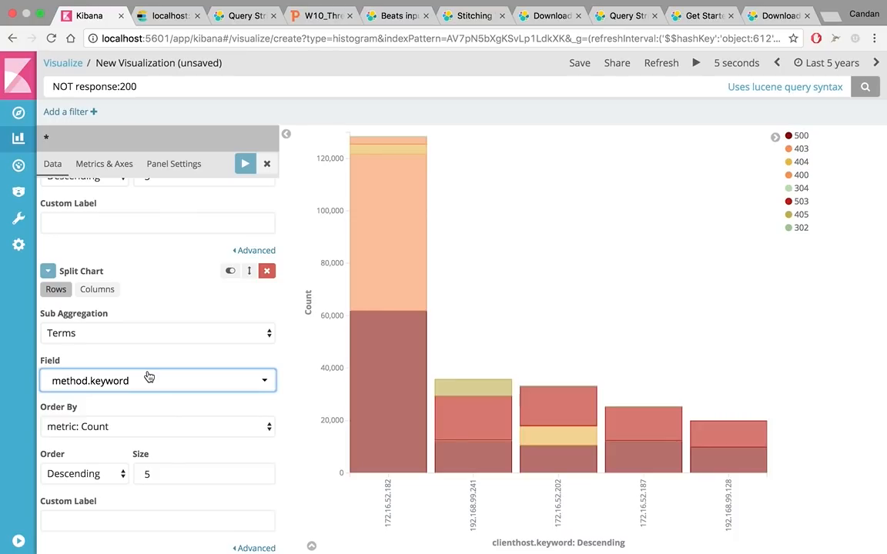
left_click(300, 418)
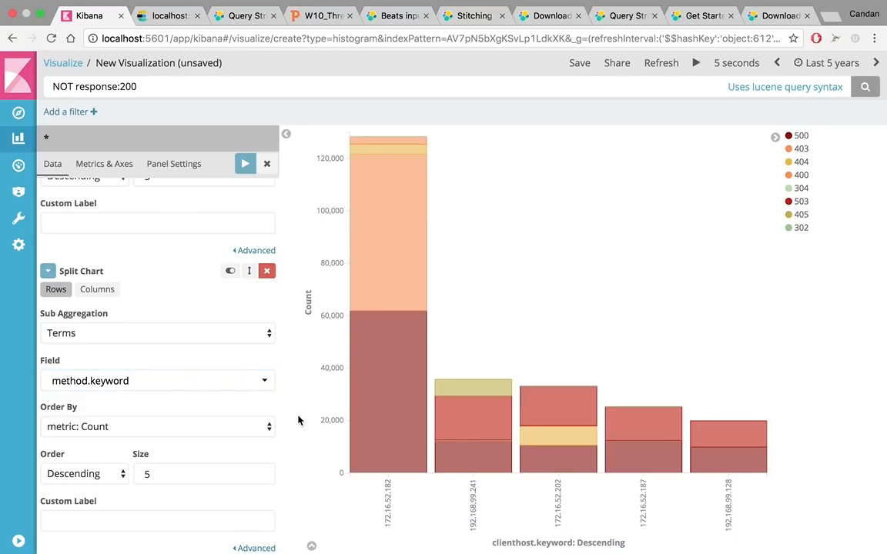
scroll(247, 514, "up", 5)
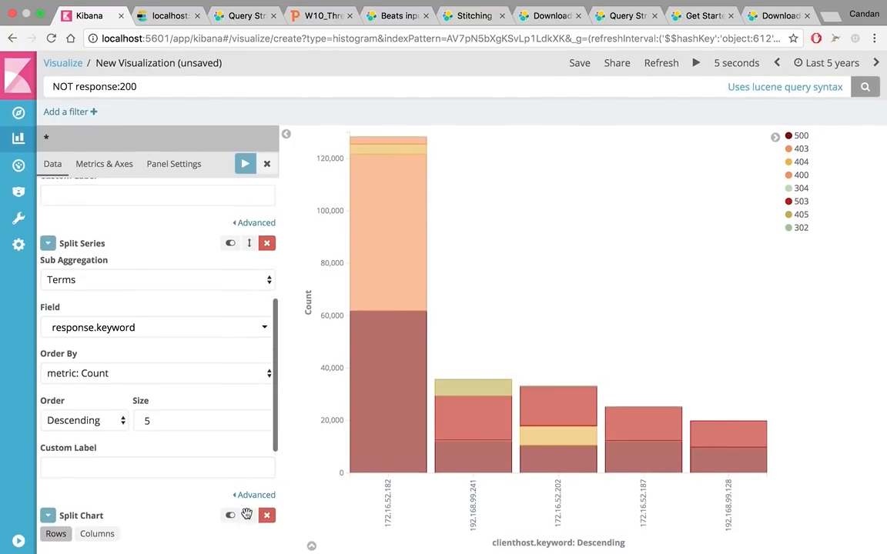
left_click(246, 163)
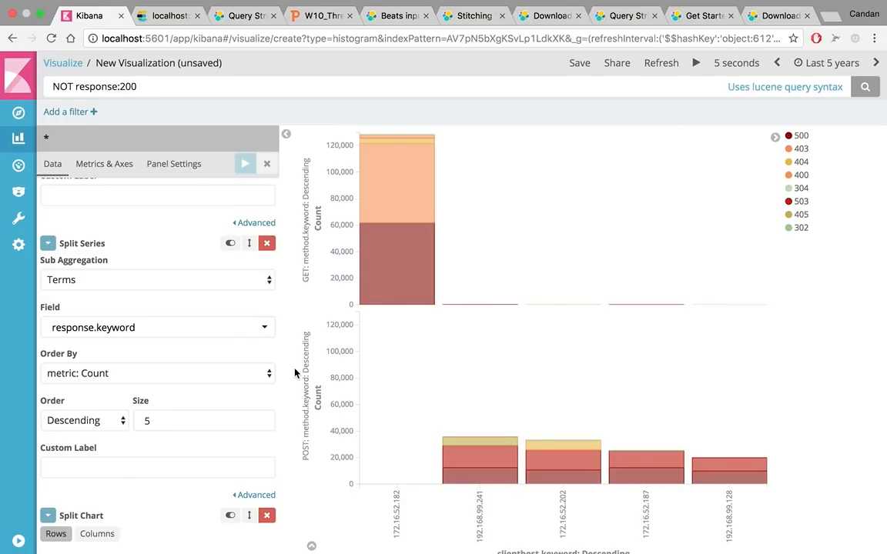
Search the Discover logs for clienthost:172.16.52.182 and narrow the timeline to about December 22nd 2014 through August 10th 2015
left_click_drag(399, 536, 392, 492)
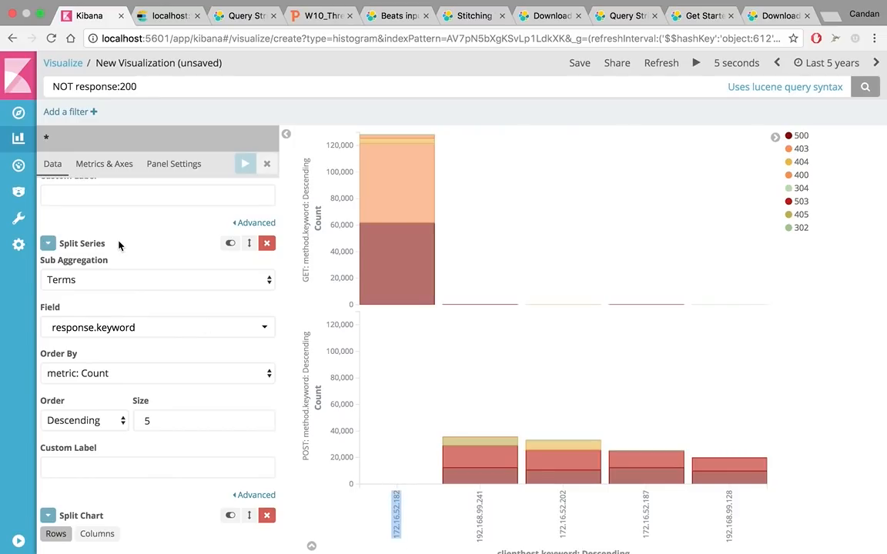
left_click(18, 113)
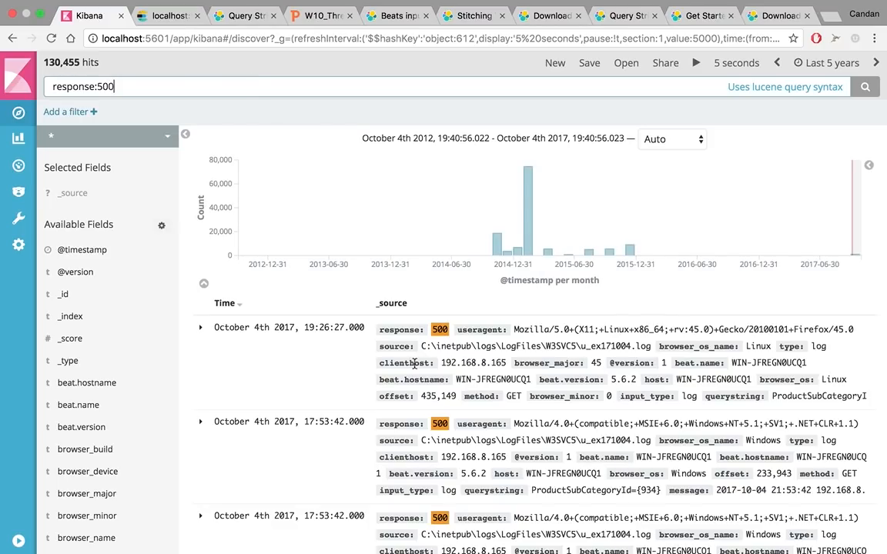
triple_click(160, 85)
type("clienthos")
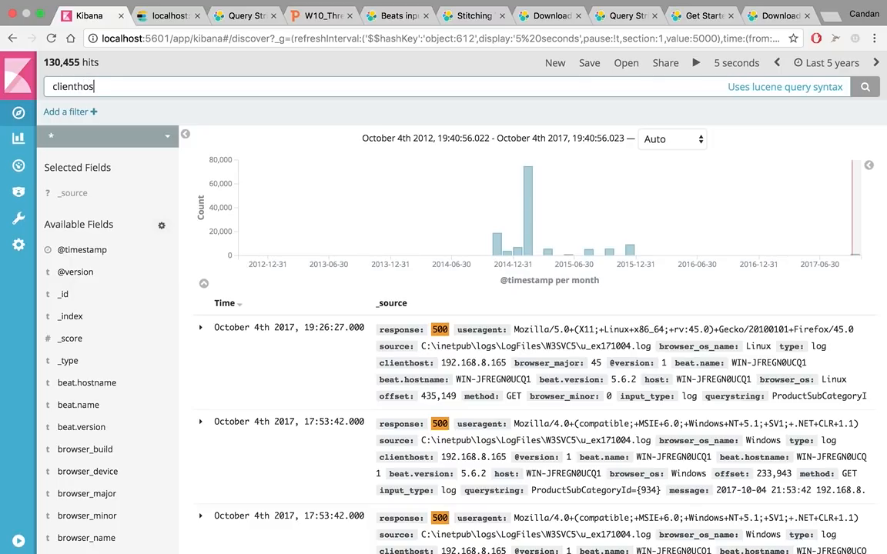
type("t:172.16.52.182")
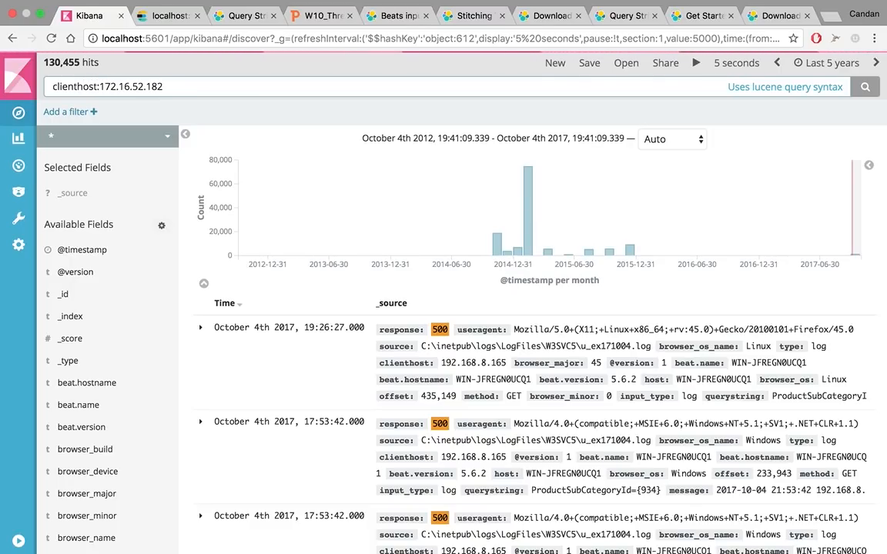
key("Return")
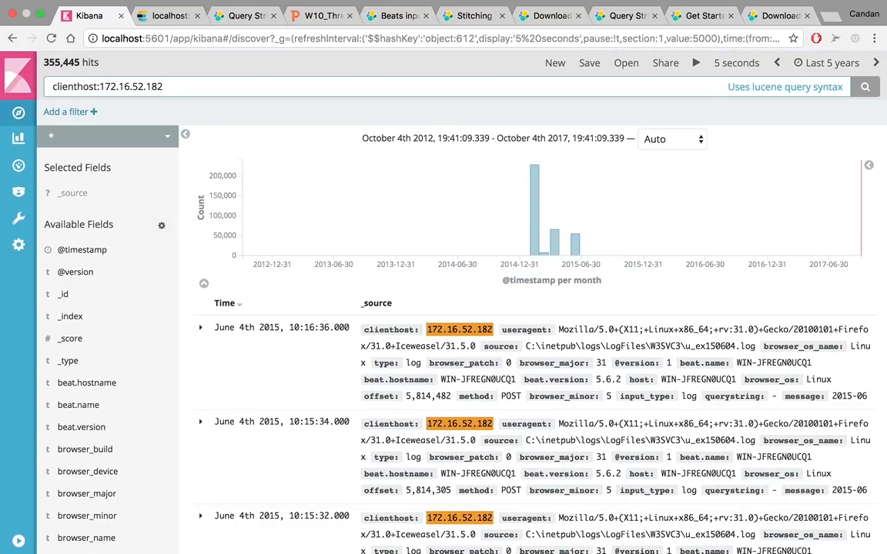
left_click_drag(516, 170, 594, 235)
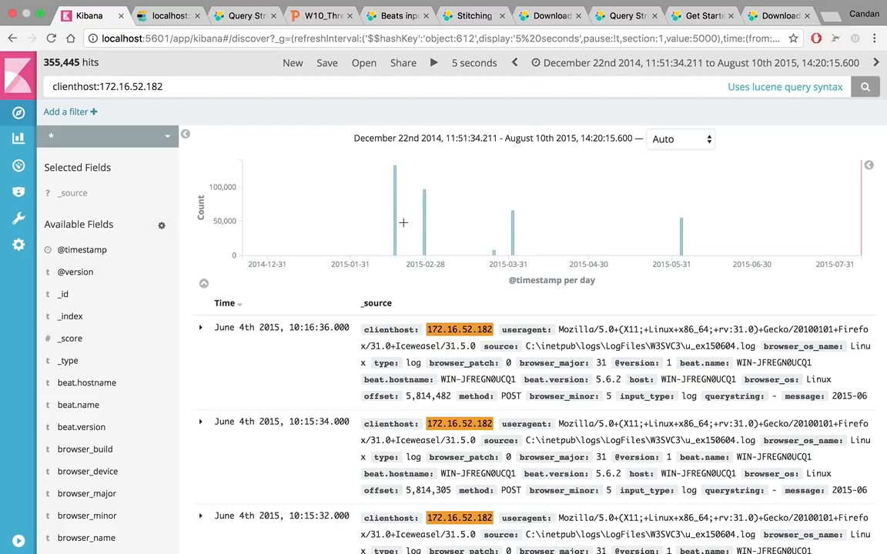
Expand the newest log entry, examine its field values including the page field, and collapse it again
left_click(200, 329)
scroll(221, 372, "down", 7)
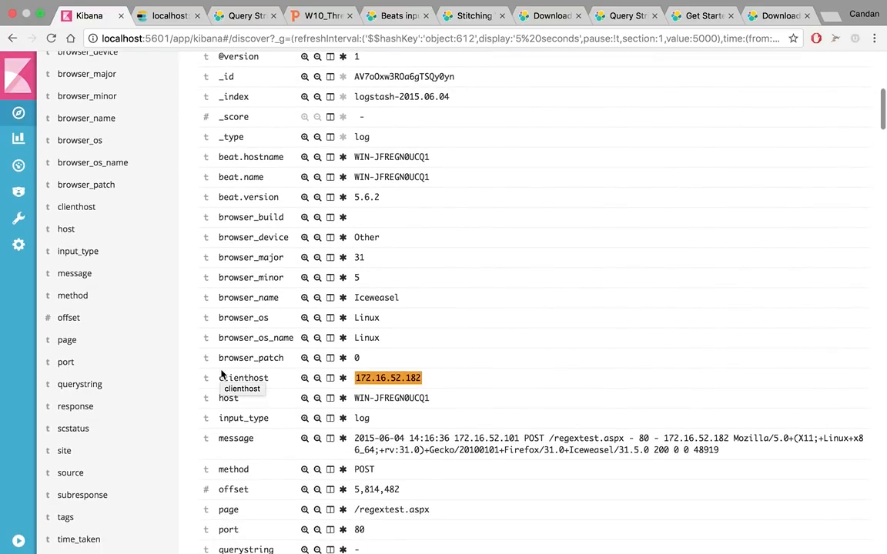
scroll(222, 375, "up", 3)
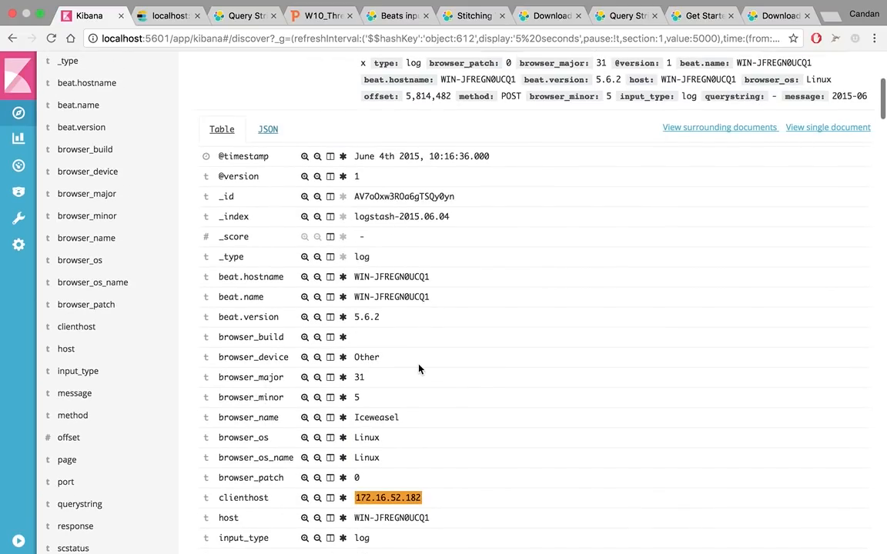
scroll(418, 368, "down", 3)
scroll(419, 368, "down", 4)
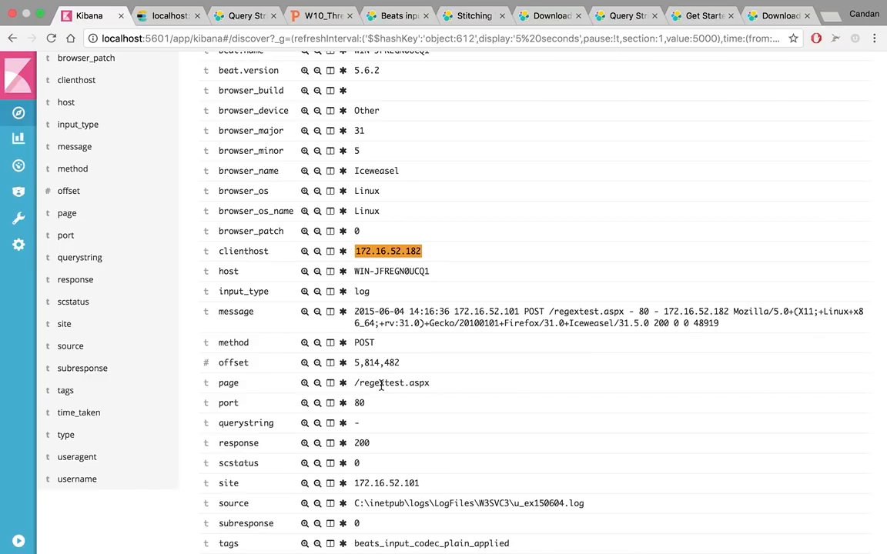
double_click(228, 383)
scroll(228, 385, "down", 2)
scroll(228, 383, "up", 15)
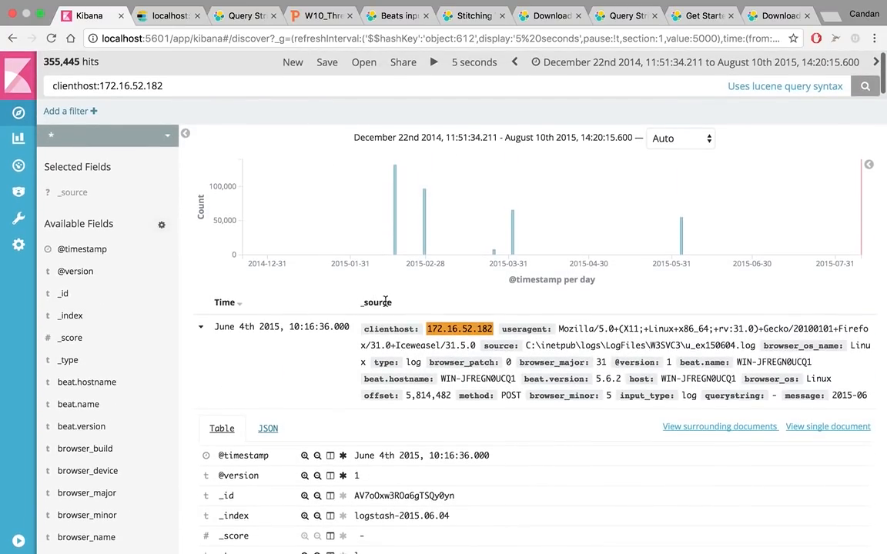
left_click(200, 327)
scroll(572, 526, "down", 12)
scroll(573, 525, "up", 12)
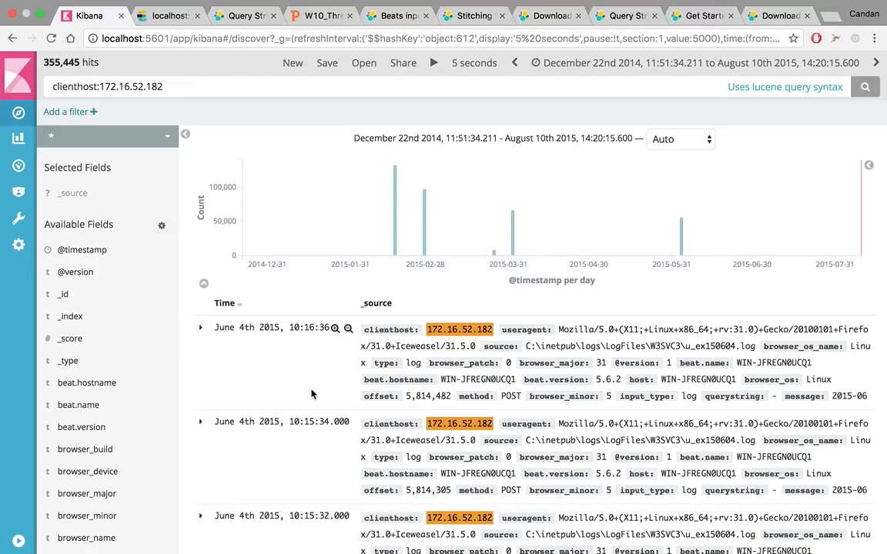
scroll(135, 365, "down", 8)
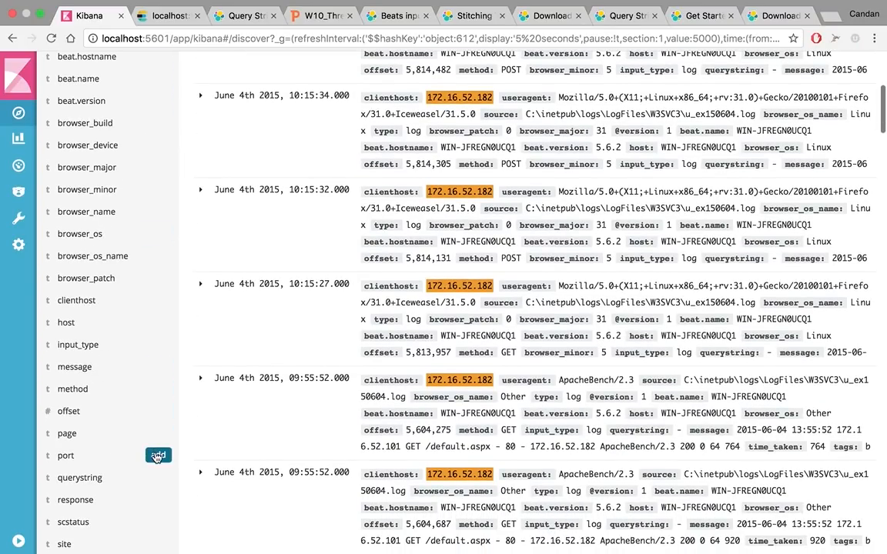
left_click(157, 456)
scroll(325, 309, "up", 10)
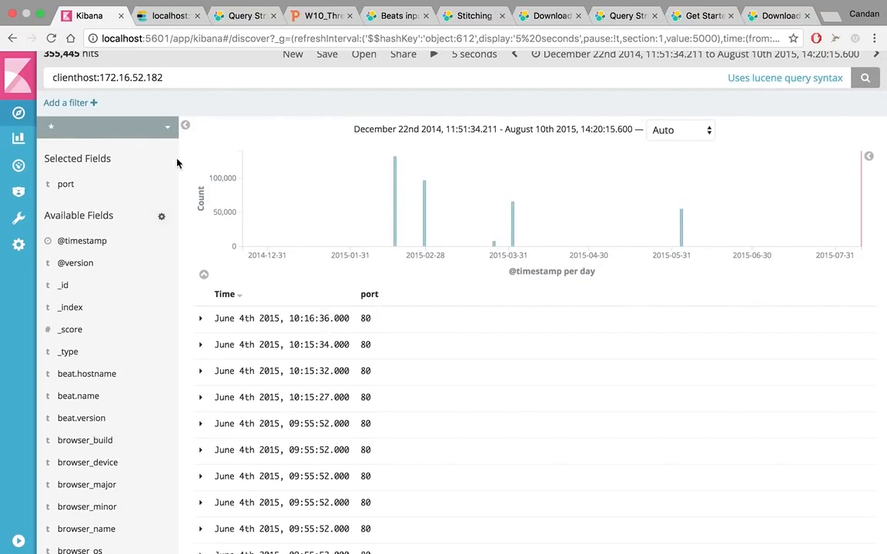
left_click(157, 187)
Add the page field as a column in the results and review the pages requested by the host
scroll(89, 333, "down", 10)
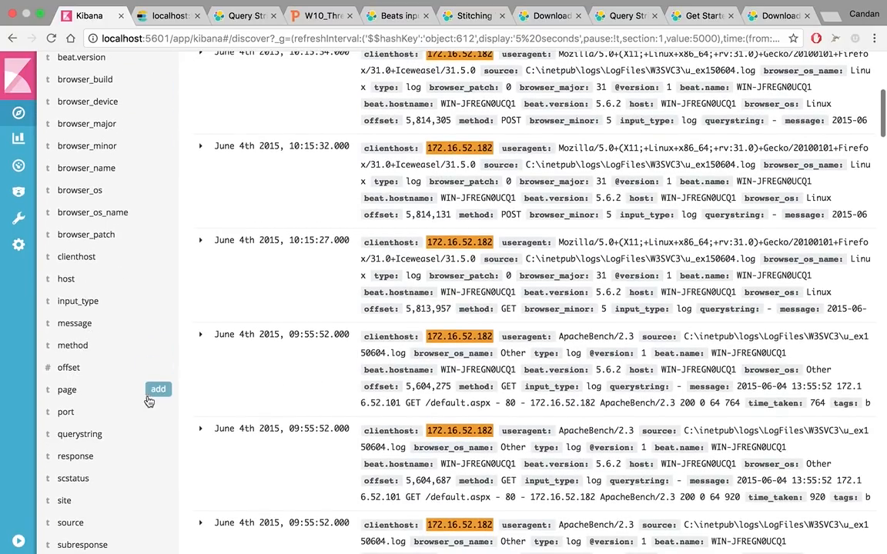
left_click(159, 390)
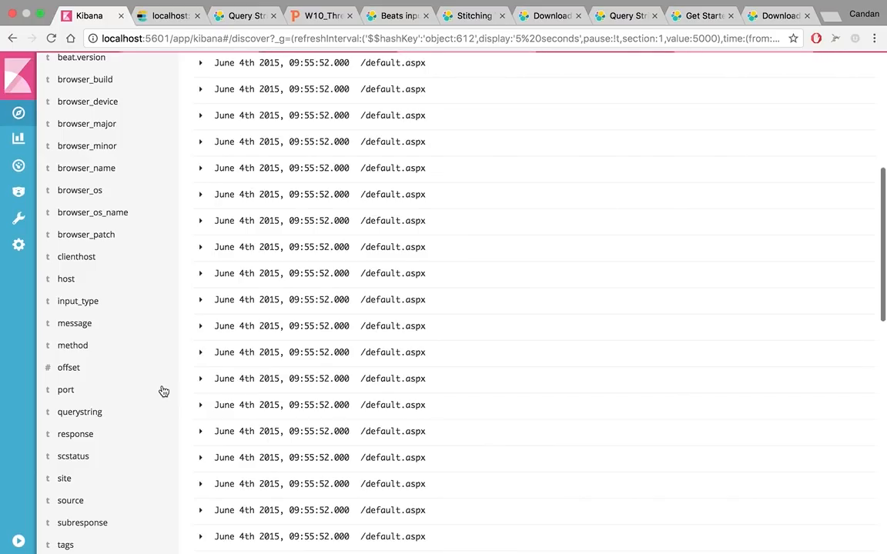
scroll(265, 400, "up", 10)
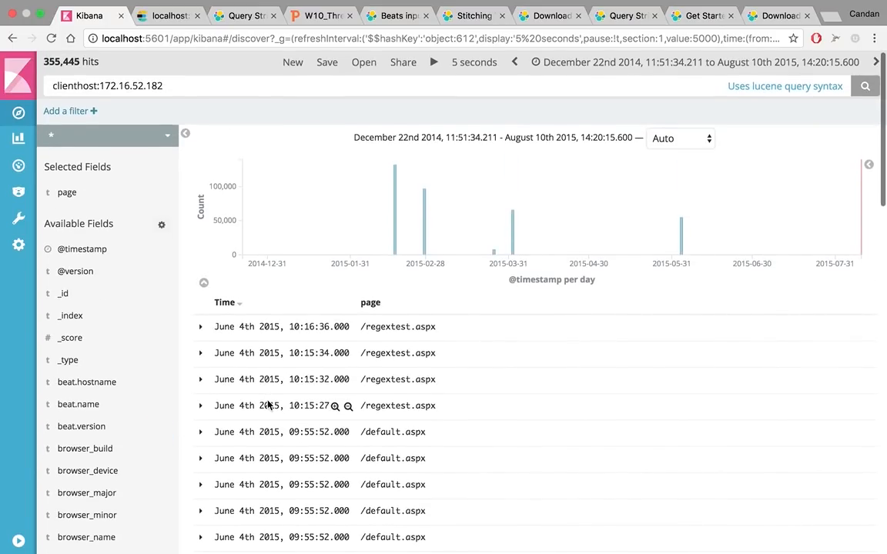
scroll(270, 404, "down", 5)
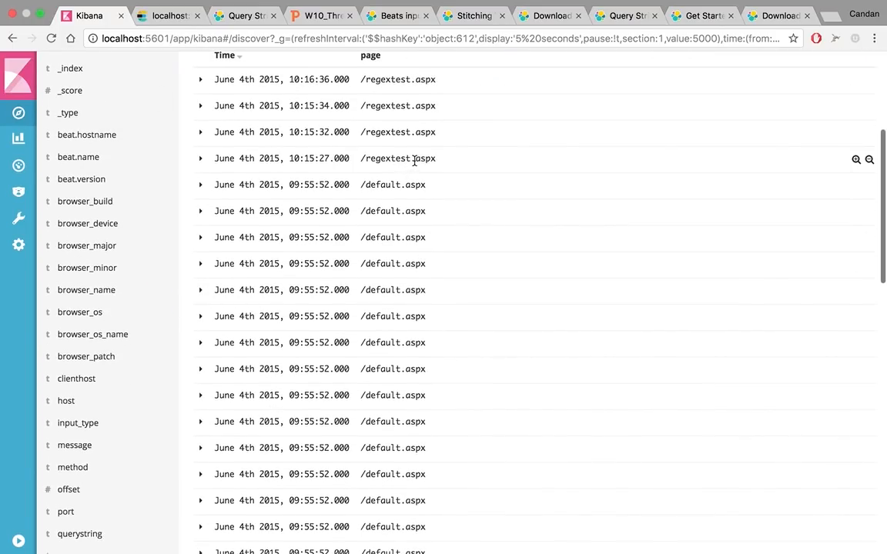
Exclude the default page from the host's results by extending the search query to clienthost:172.16.52.182 NOT "/default.aspx"
scroll(413, 162, "down", 15)
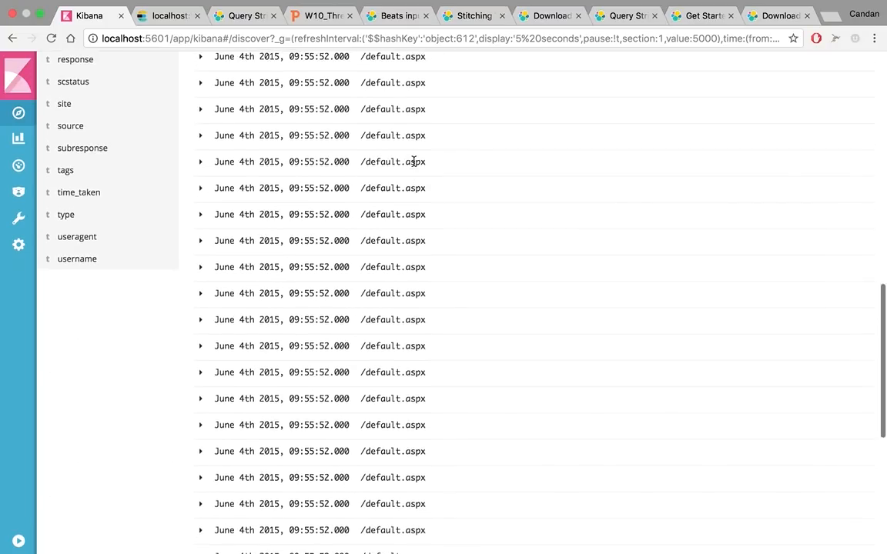
scroll(413, 166, "up", 15)
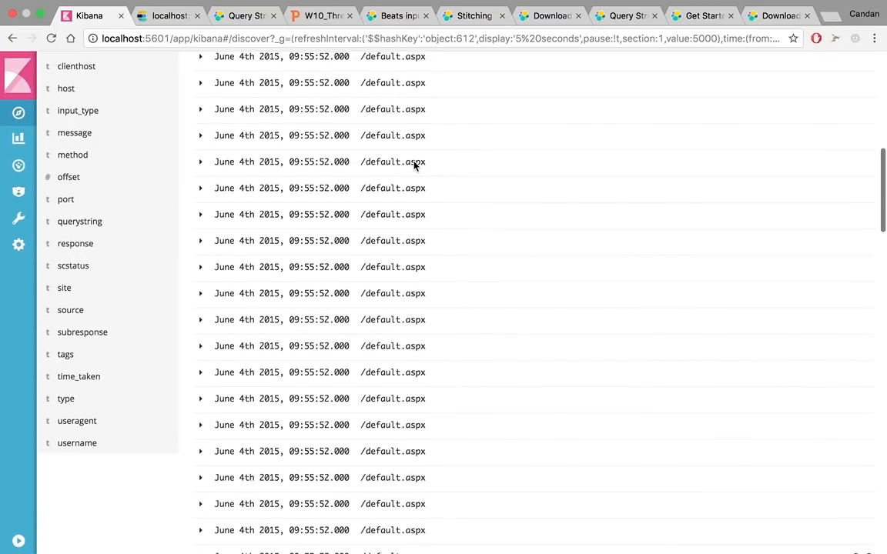
scroll(417, 198, "up", 5)
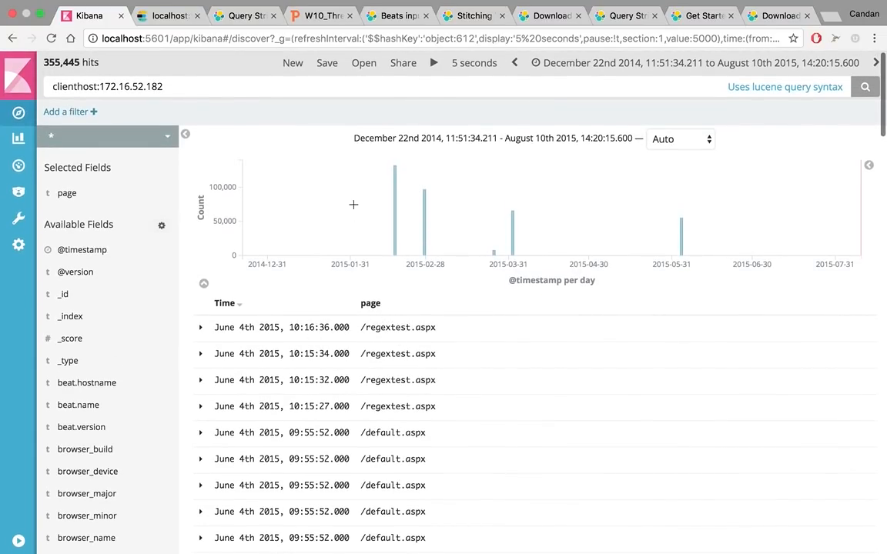
left_click(329, 86)
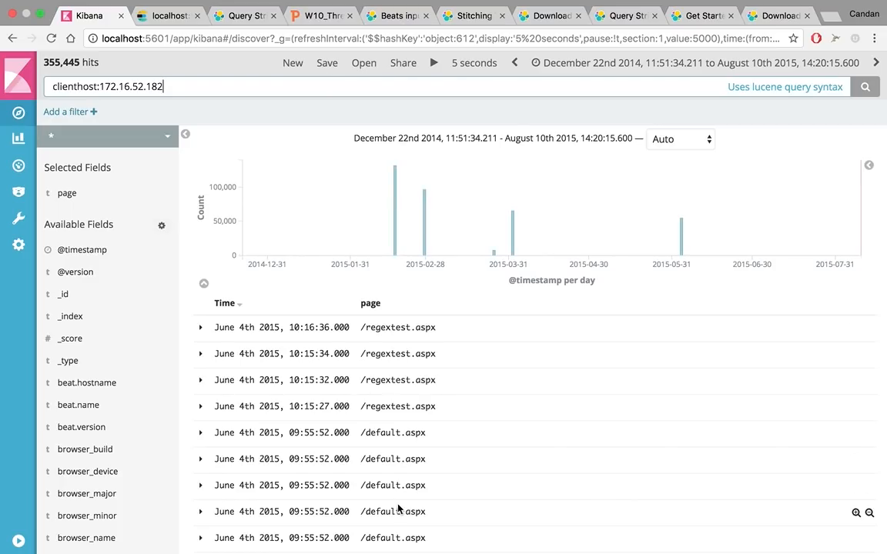
left_click(413, 459)
left_click_drag(425, 459, 362, 459)
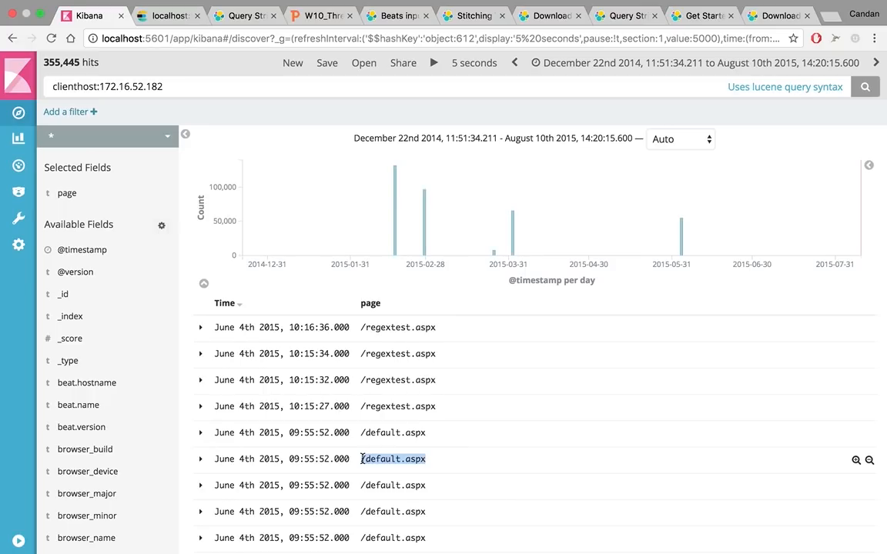
left_click(223, 88)
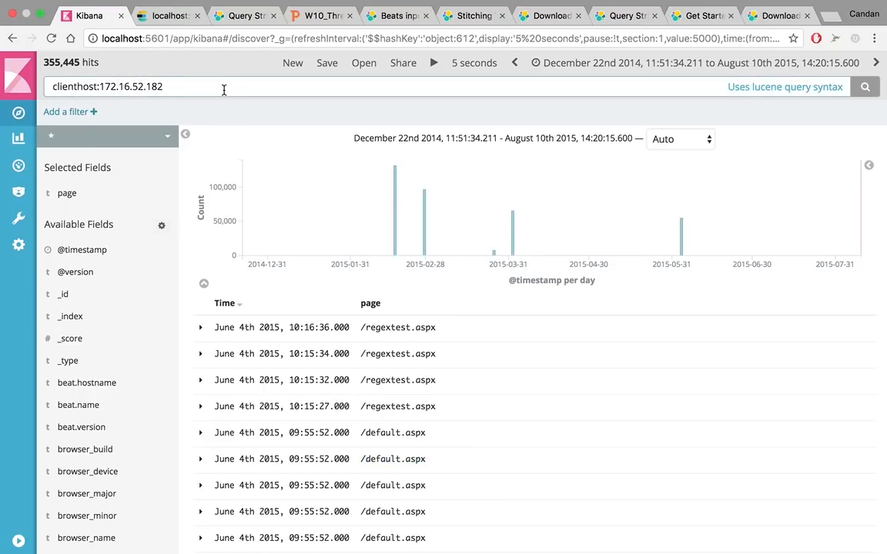
type("NOT \"")
type("/default.aspx")
type("\"")
key("Return")
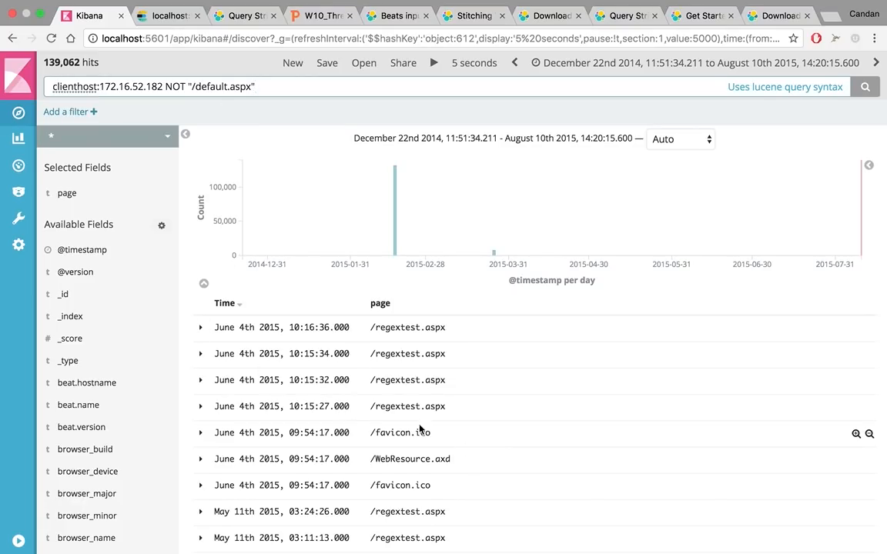
Expand the June 4th 2015, 10:15:27.000 log entry and filter the results for its page value /regextest.aspx
left_click(201, 405)
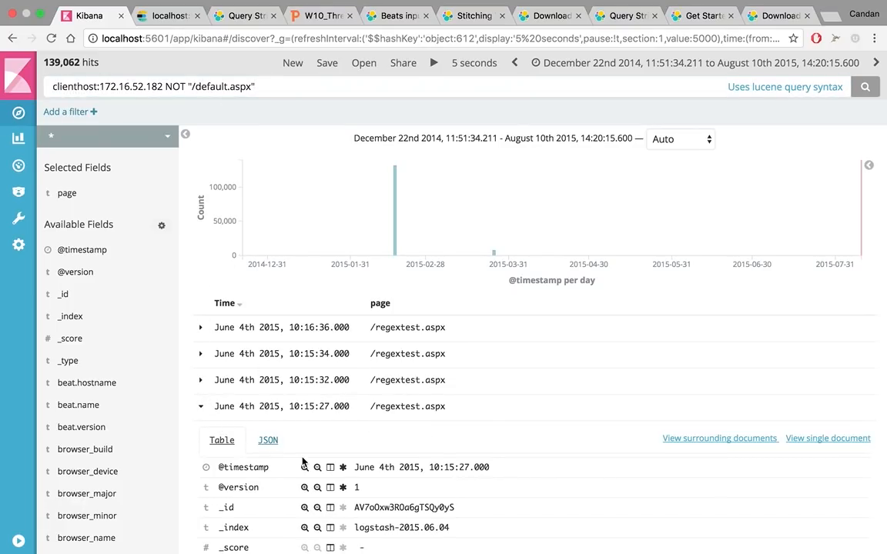
scroll(211, 422, "down", 10)
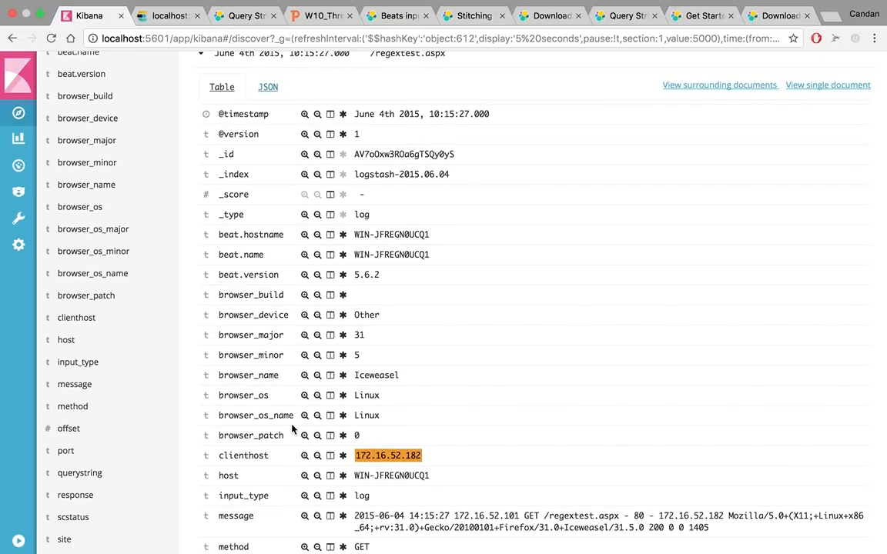
scroll(291, 429, "down", 2)
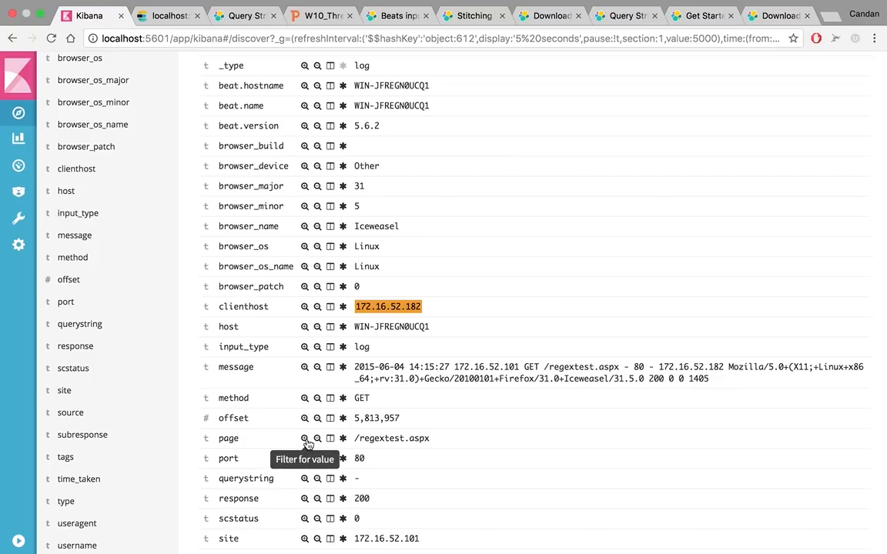
left_click(305, 439)
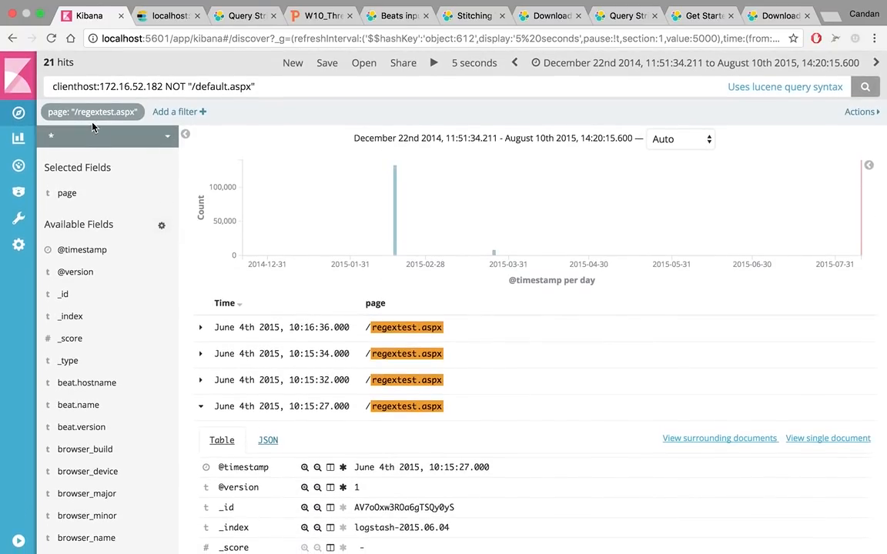
Disable and delete the /regextest.aspx page filter, and collapse the expanded log entry
mouse_move(90, 112)
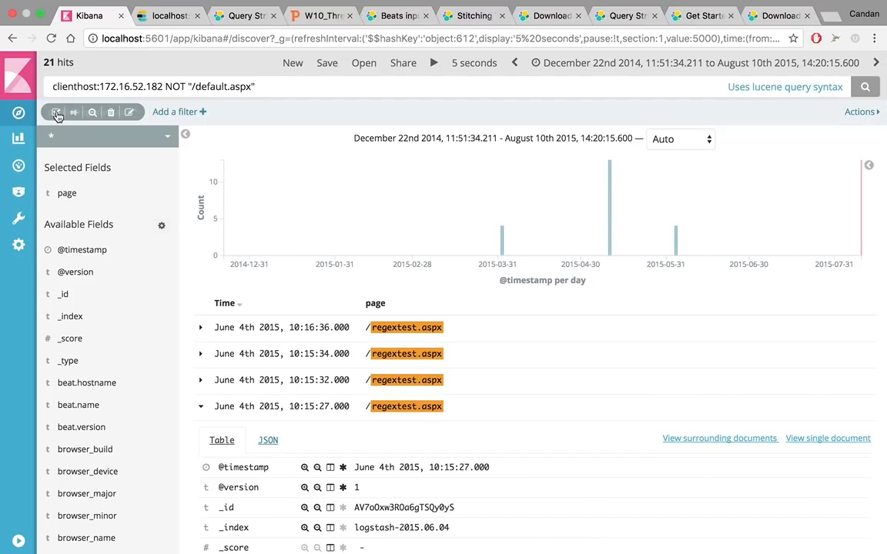
left_click(56, 114)
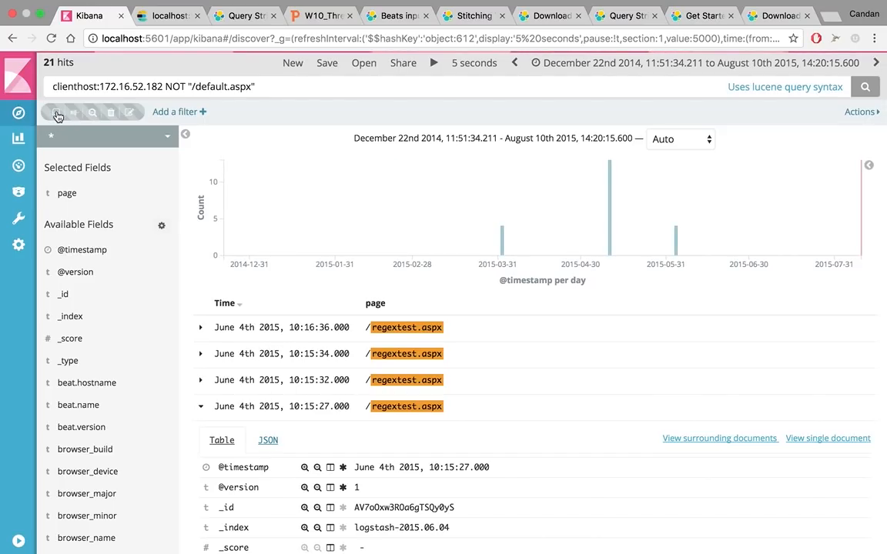
left_click(112, 114)
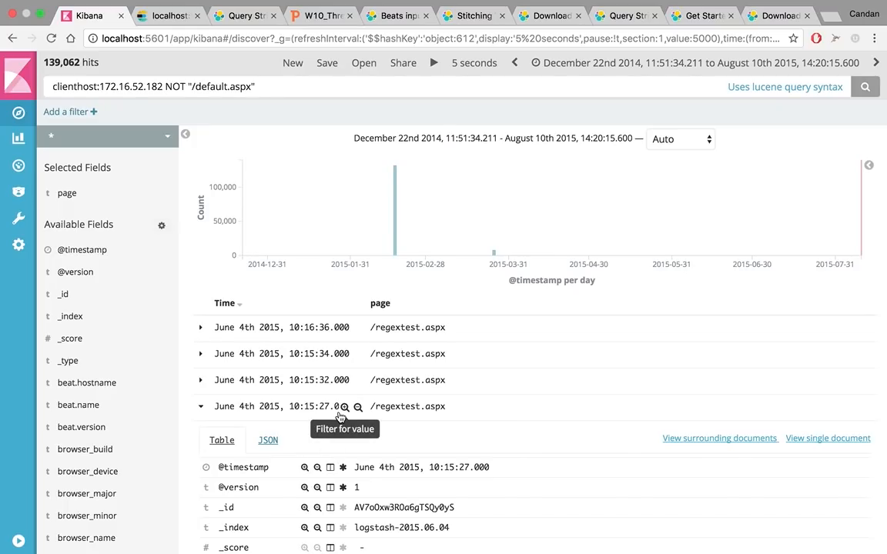
left_click(202, 409)
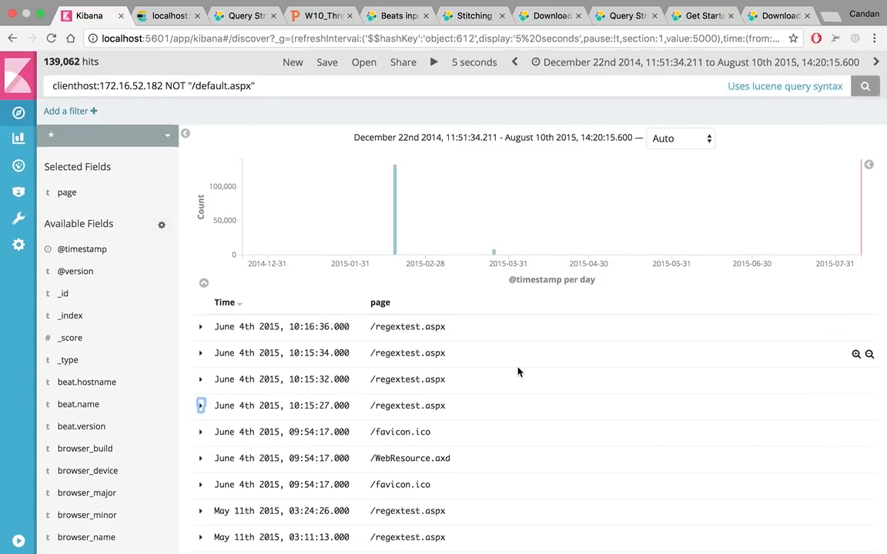
Examine the page column of the remaining log entries for unusual requests made by the host
scroll(517, 372, "down", 3)
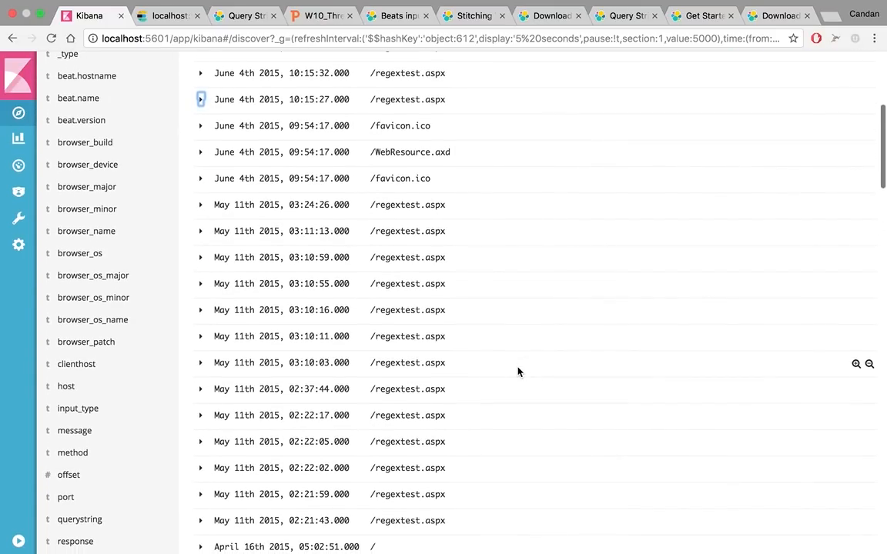
scroll(517, 371, "down", 5)
scroll(517, 372, "down", 1)
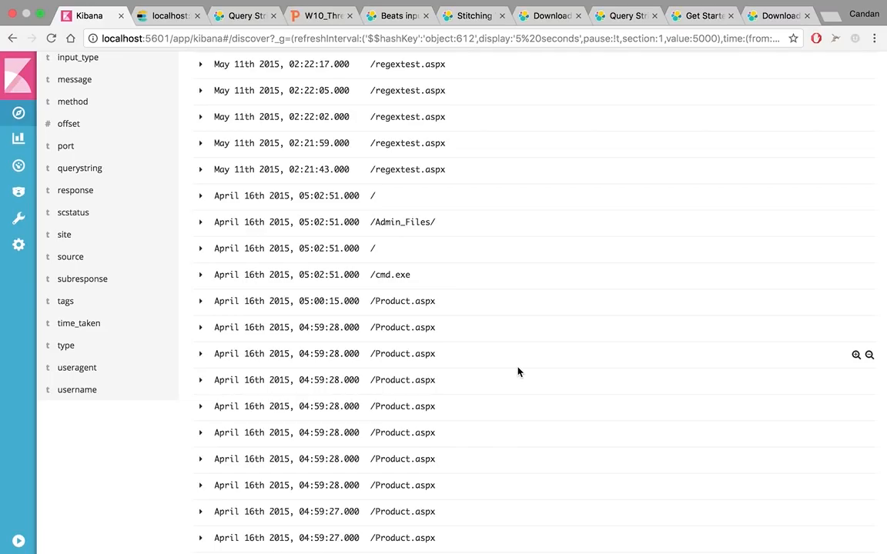
scroll(518, 371, "down", 20)
scroll(517, 371, "down", 15)
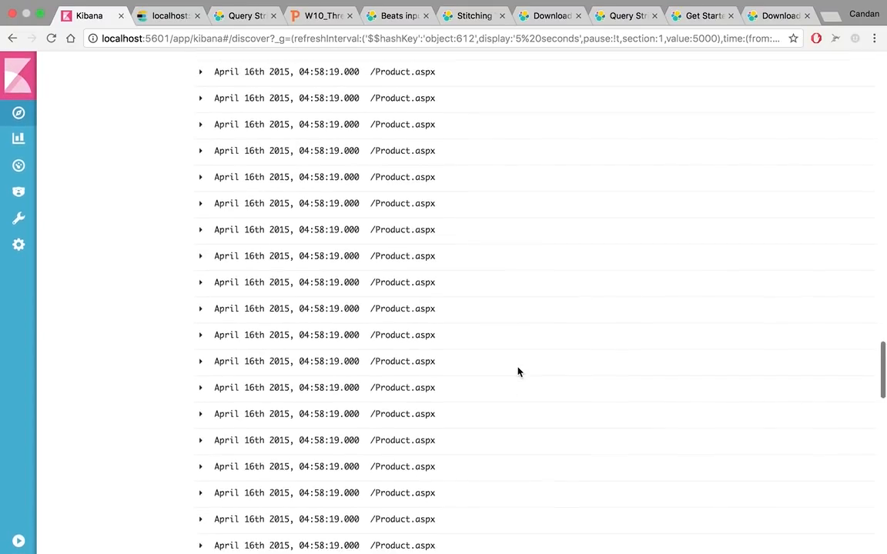